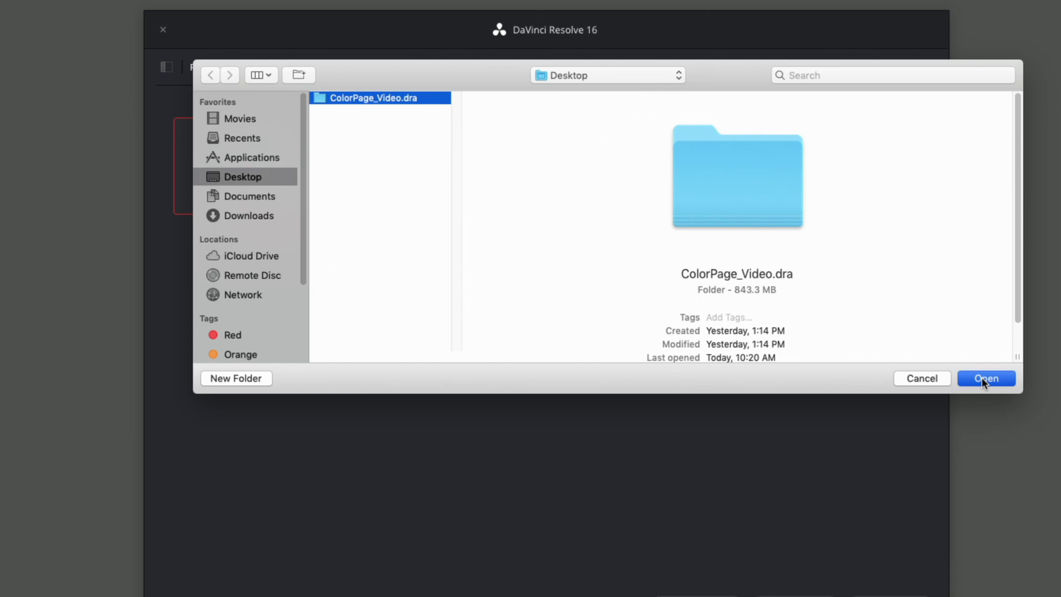
# - Restore the ColorPage_Video.dra archive from the Desktop and open the ColorPage_Video project
pyautogui.click(982, 378)
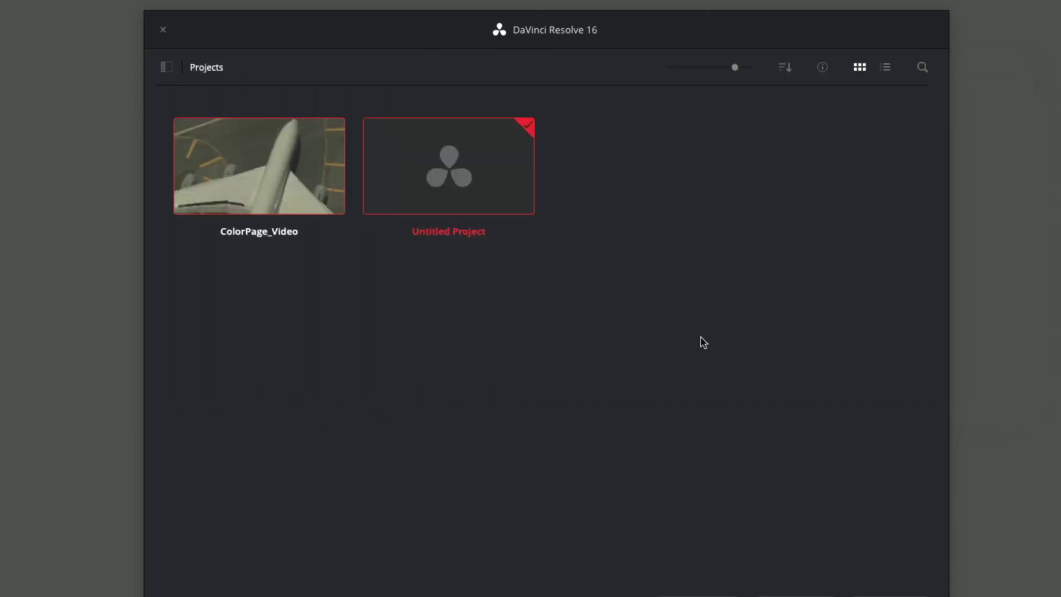
pyautogui.doubleClick(239, 187)
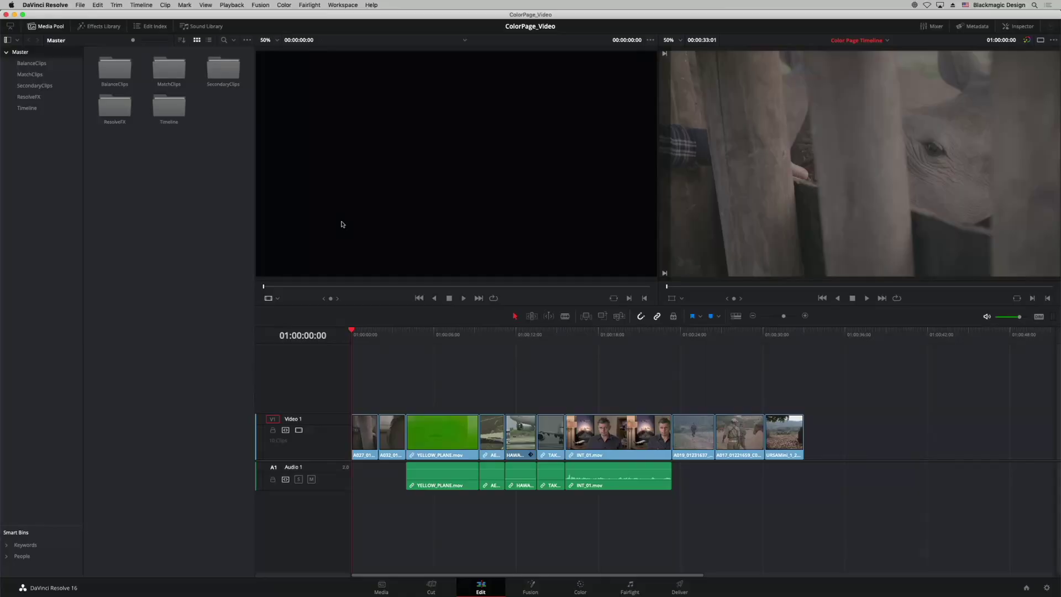
# - Move the playhead to the start of the INT_01.mov clip and switch to the Color page
pyautogui.moveTo(375, 340); pyautogui.dragTo(577, 371)
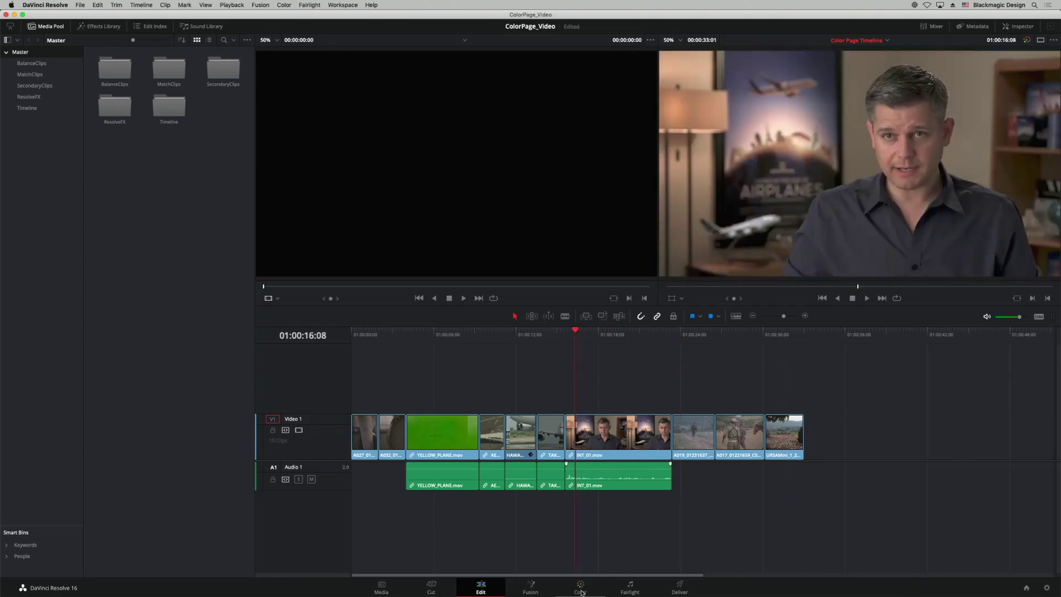
pyautogui.click(581, 592)
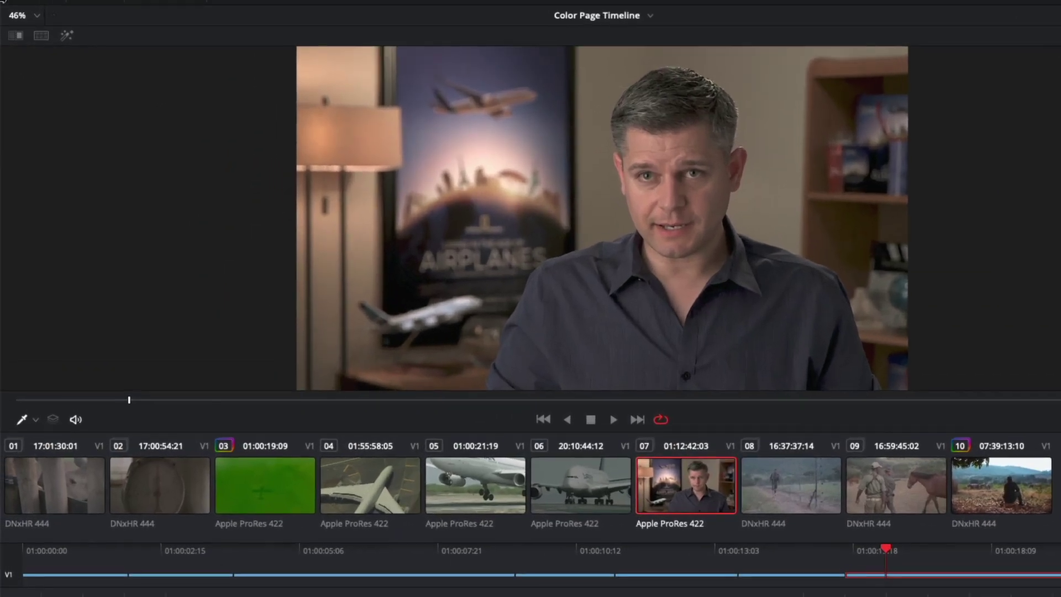
# - View the Gallery stills, the LUTs browser and the Media Pool in turn, leaving all three closed
pyautogui.click(34, 43)
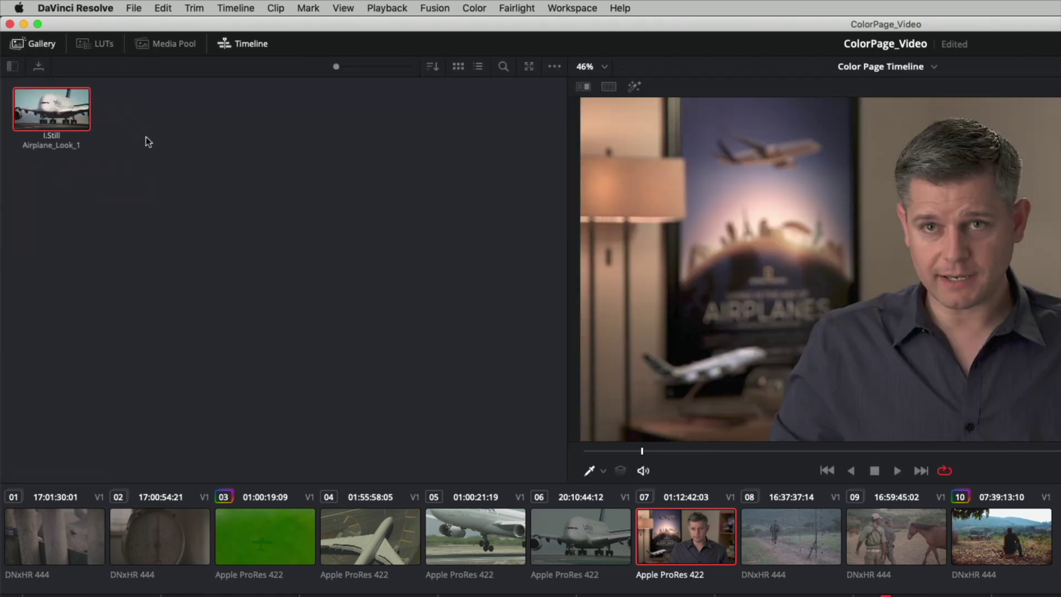
pyautogui.click(97, 48)
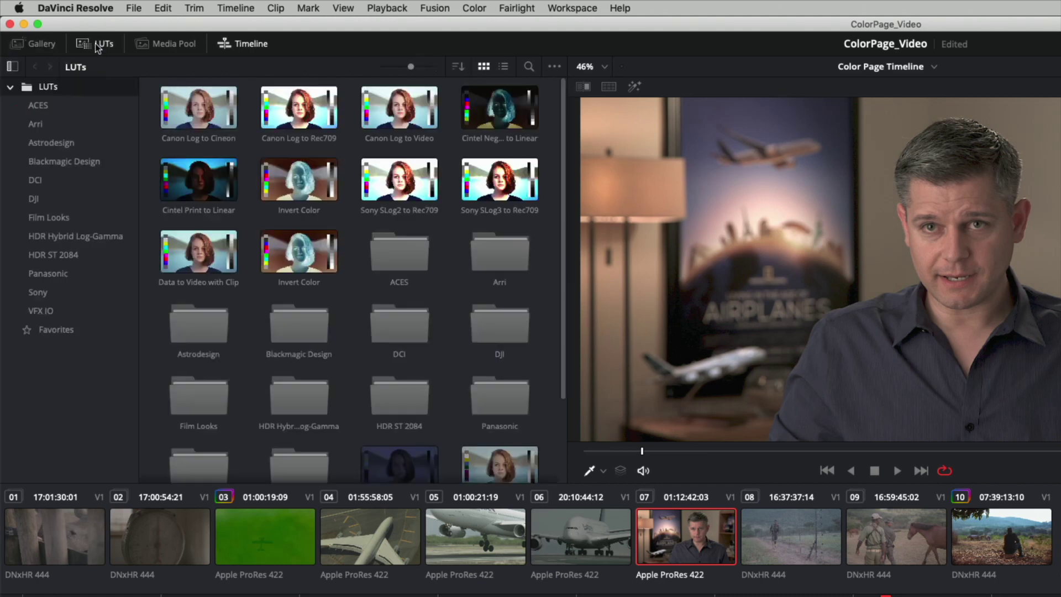
pyautogui.click(163, 44)
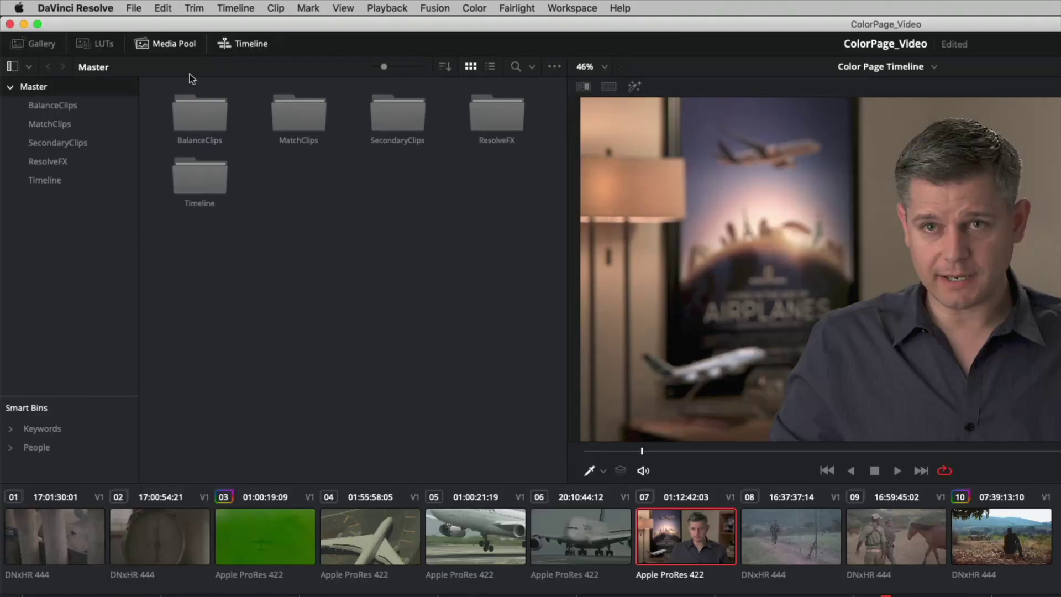
pyautogui.click(174, 43)
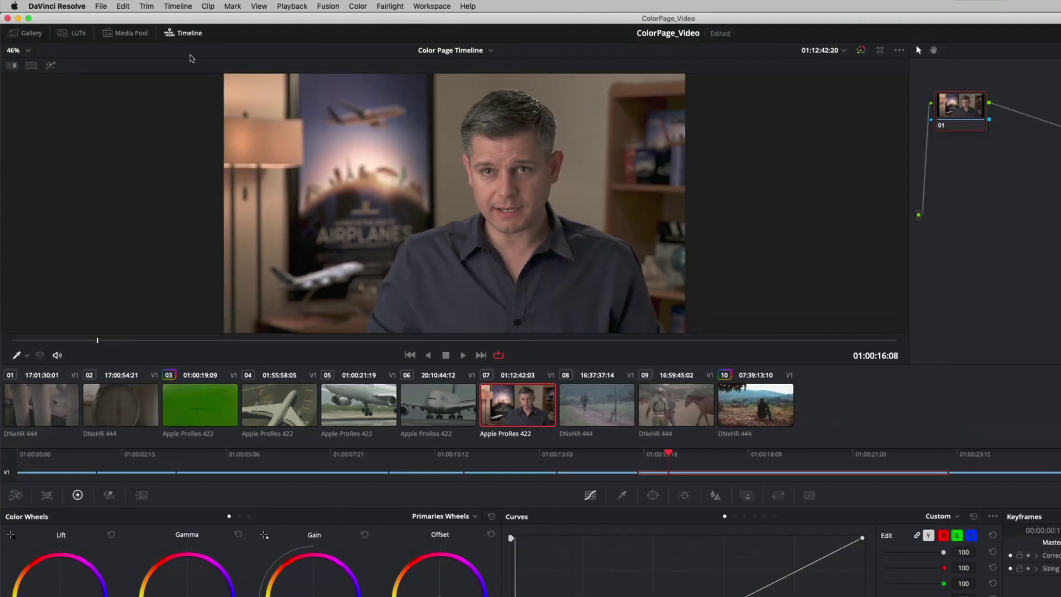
# - Toggle the mini timeline off and on several times, leaving it hidden
pyautogui.click(186, 33)
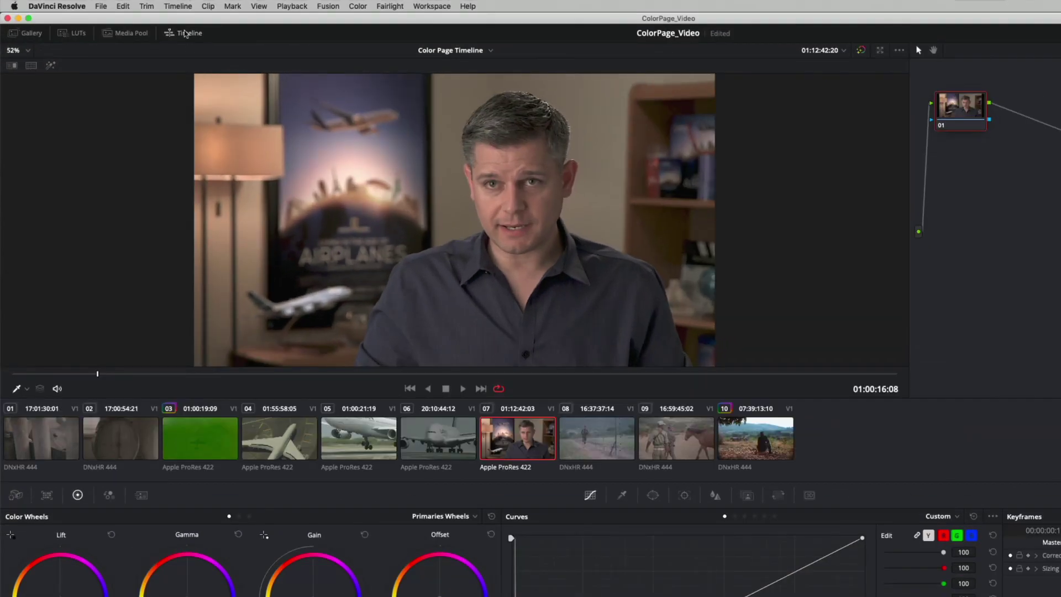
pyautogui.click(187, 33)
pyautogui.click(187, 33)
pyautogui.click(186, 33)
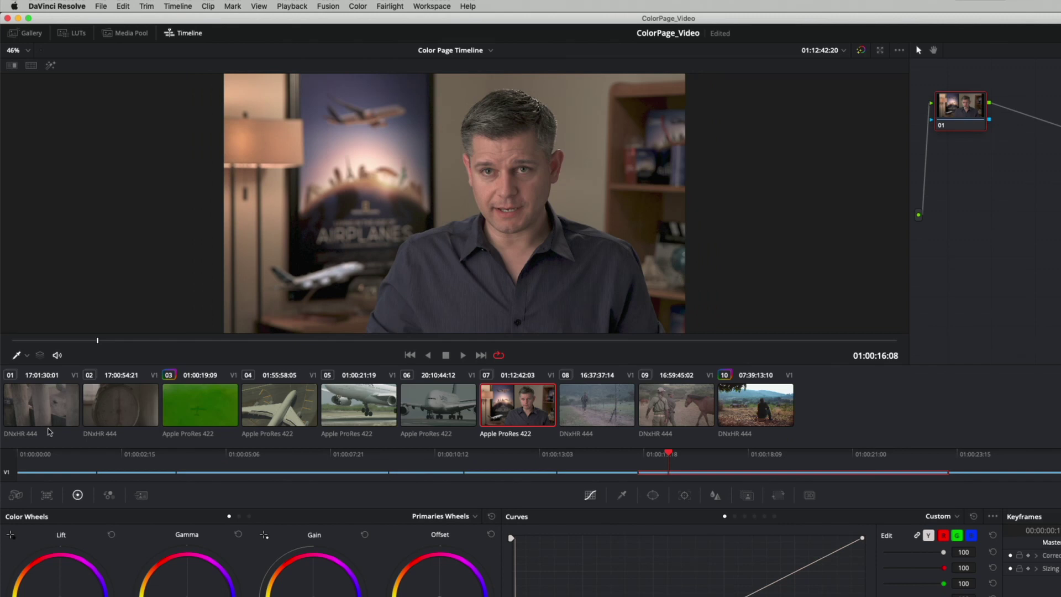
pyautogui.click(186, 33)
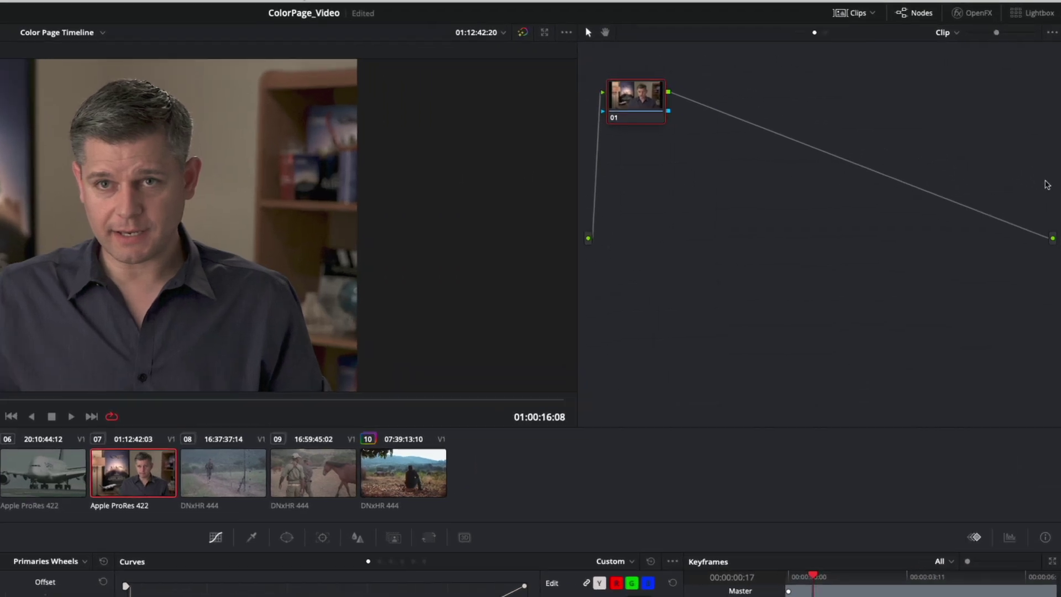
# - Step through clips 01 to 05 using their thumbnails to view each shot
pyautogui.moveTo(643, 105); pyautogui.dragTo(649, 121)
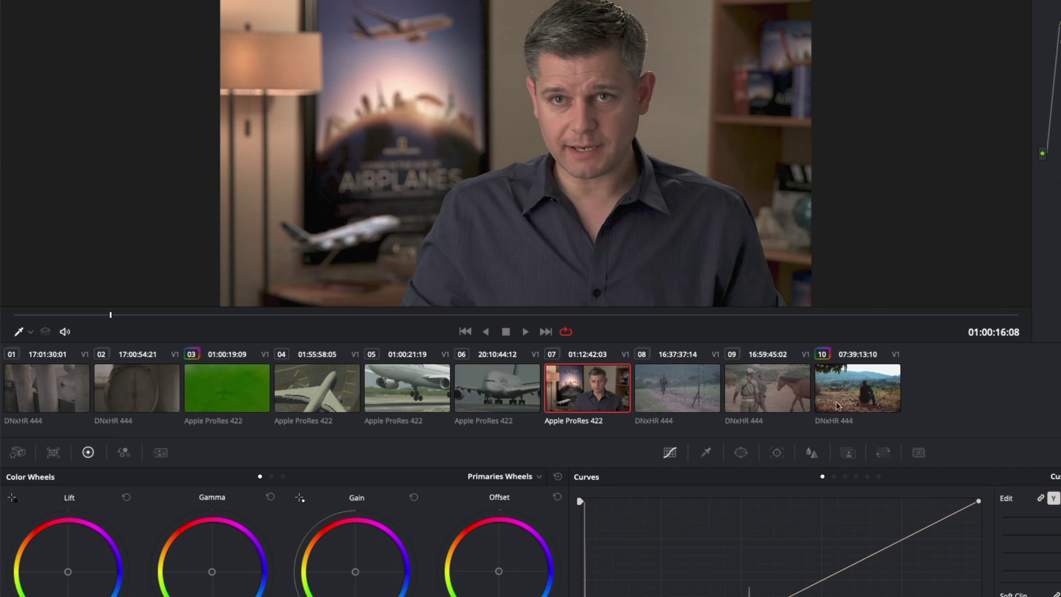
pyautogui.click(39, 393)
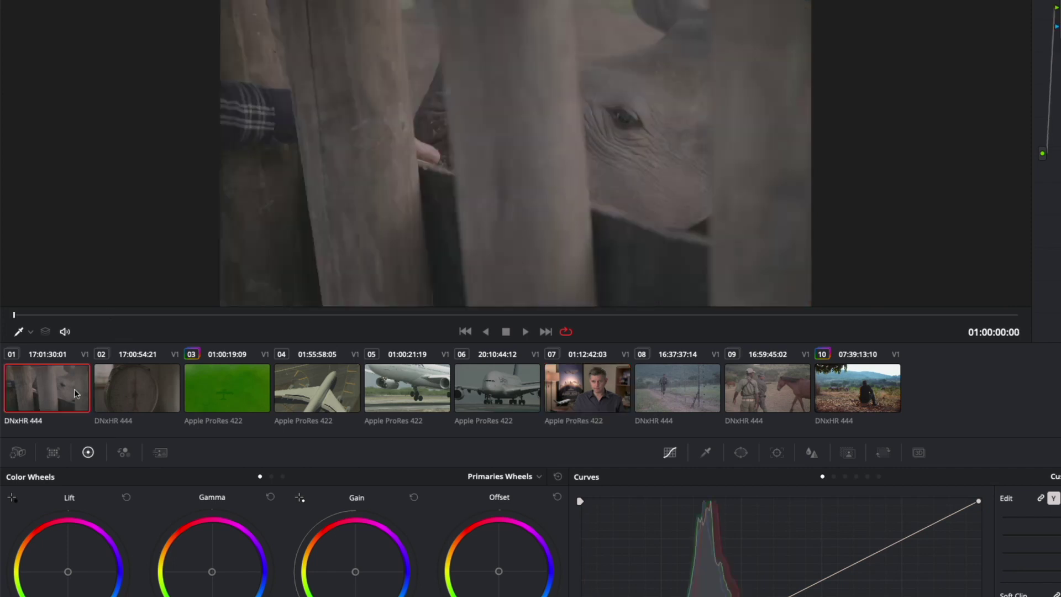
pyautogui.click(109, 393)
pyautogui.click(236, 391)
pyautogui.click(305, 387)
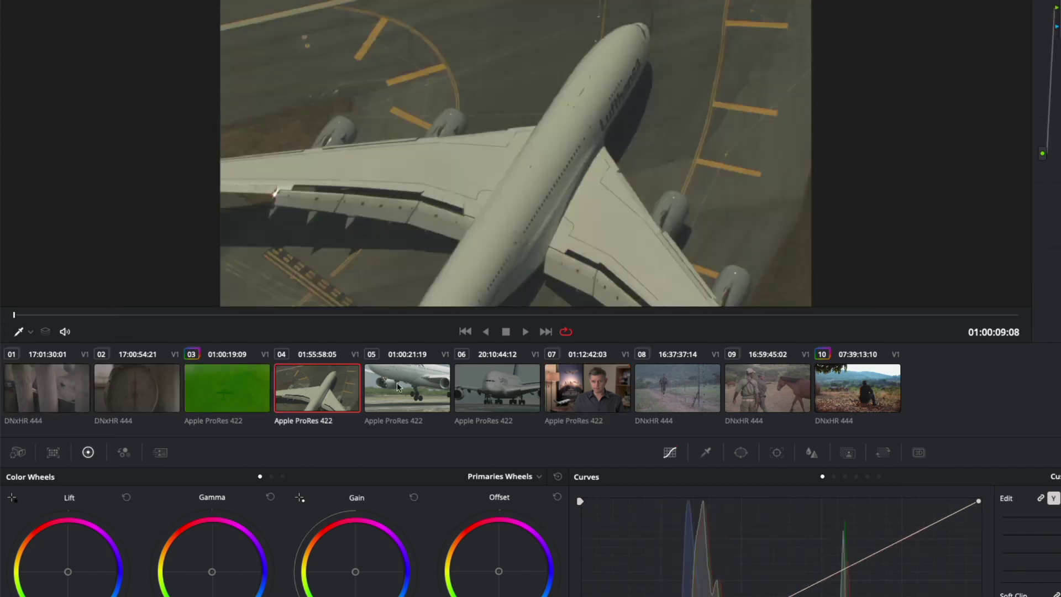
pyautogui.click(399, 387)
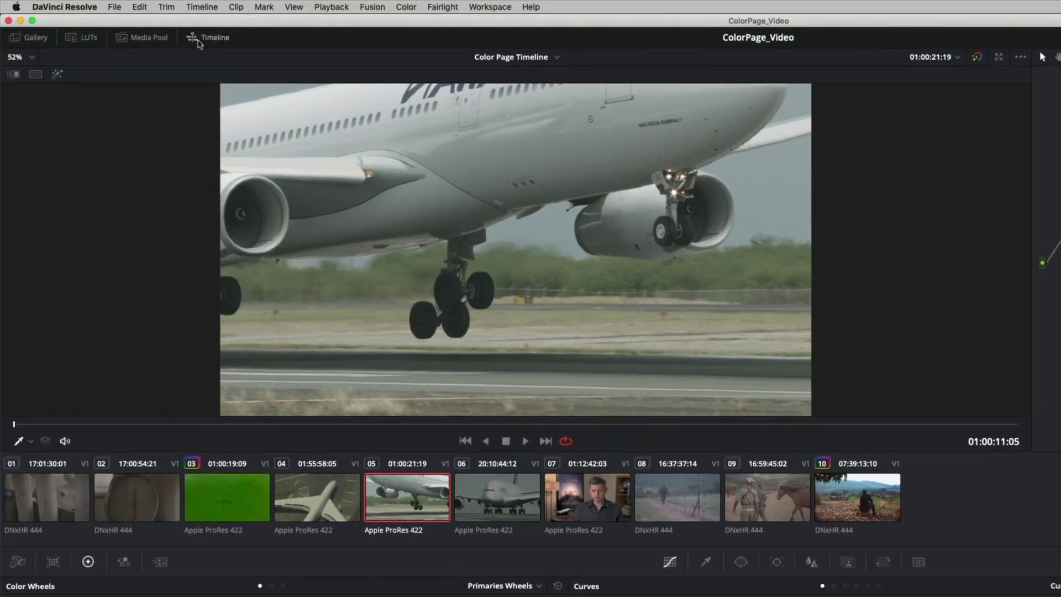
# - Show the mini timeline and use it to step through clips 01 to 06
pyautogui.click(198, 41)
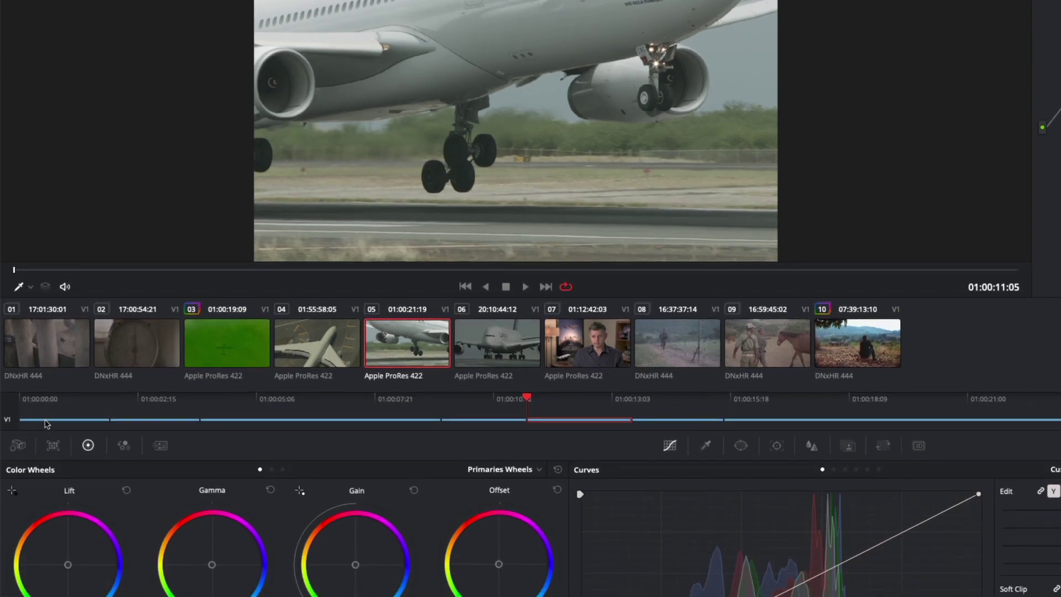
pyautogui.click(47, 424)
pyautogui.click(123, 424)
pyautogui.click(236, 424)
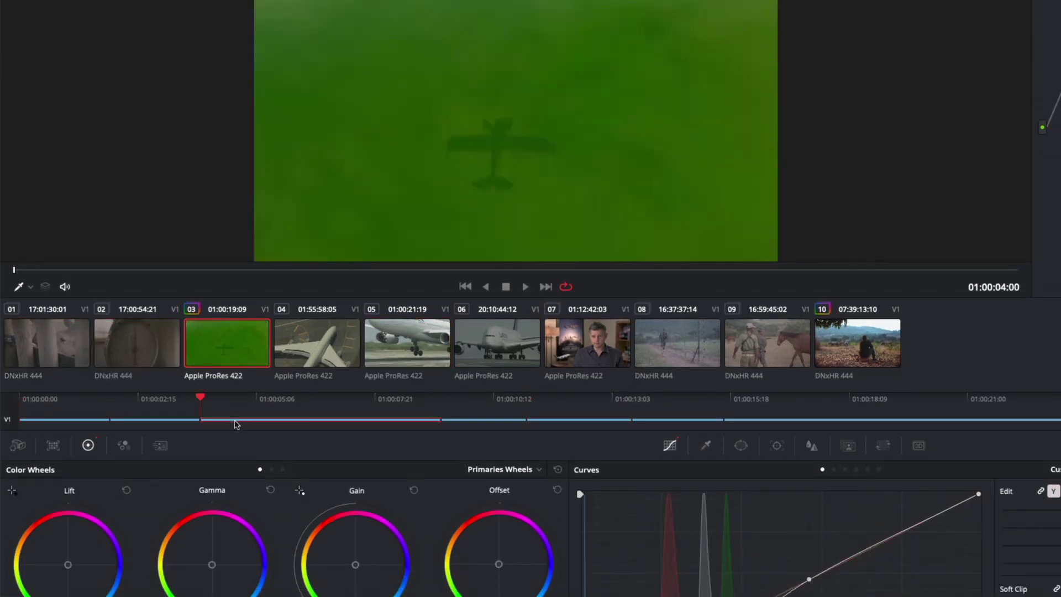
pyautogui.click(475, 423)
pyautogui.click(553, 424)
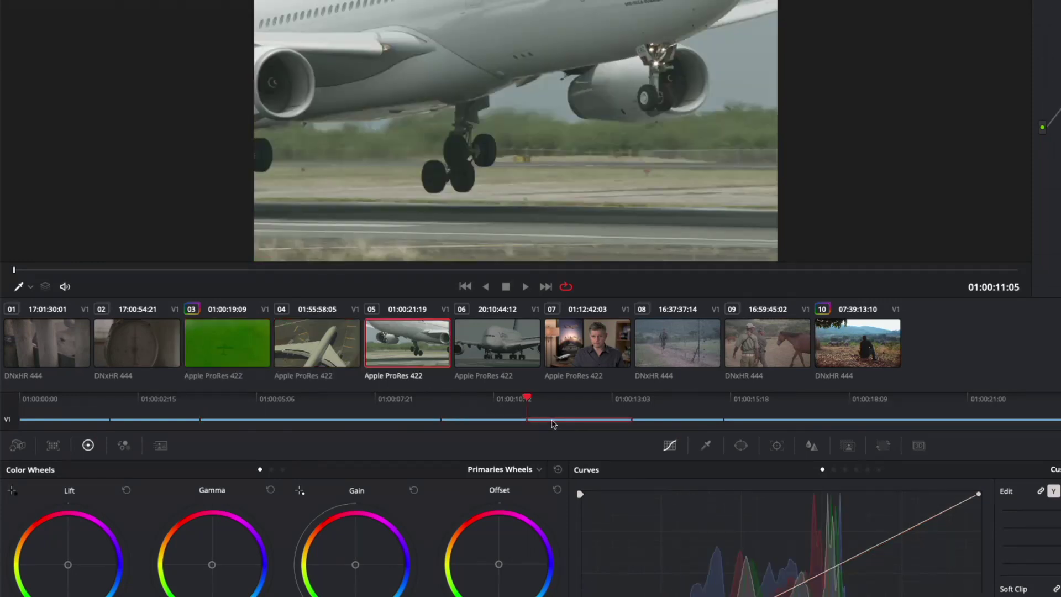
pyautogui.click(682, 423)
# - View clips 07, 08 and 09 in turn using their thumbnails, leaving clip 09 selected
pyautogui.click(567, 345)
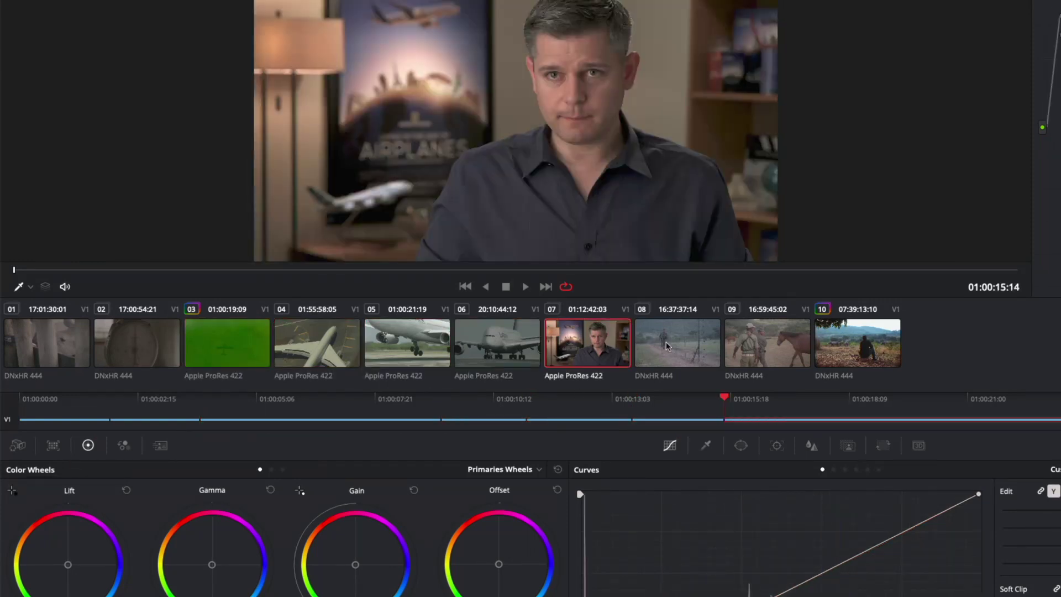
pyautogui.click(667, 345)
pyautogui.click(774, 340)
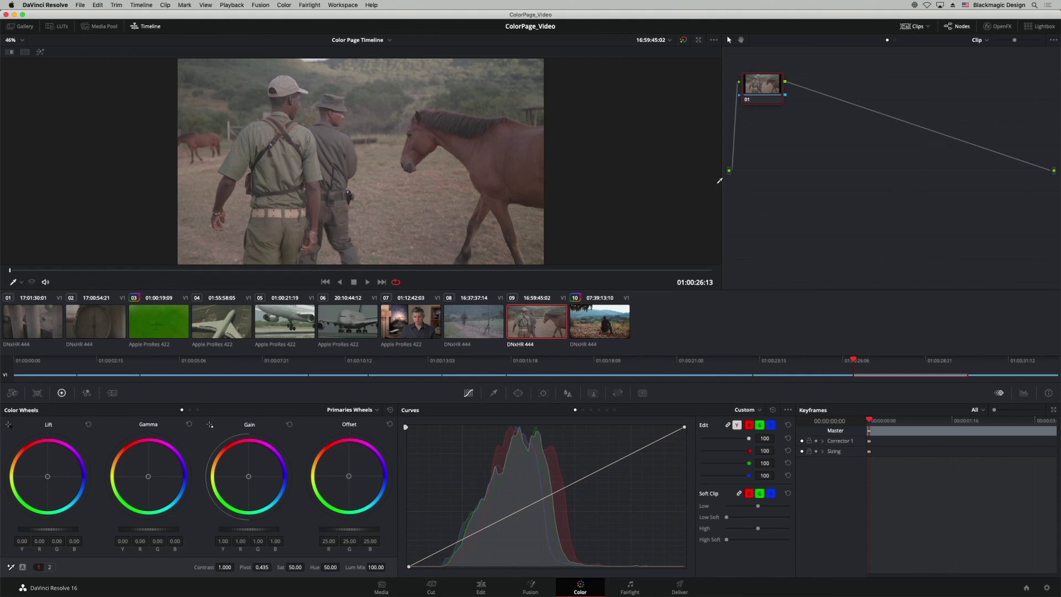
# - Widen the node editor by shifting the divider between it and the viewer
pyautogui.moveTo(721, 183); pyautogui.dragTo(642, 178)
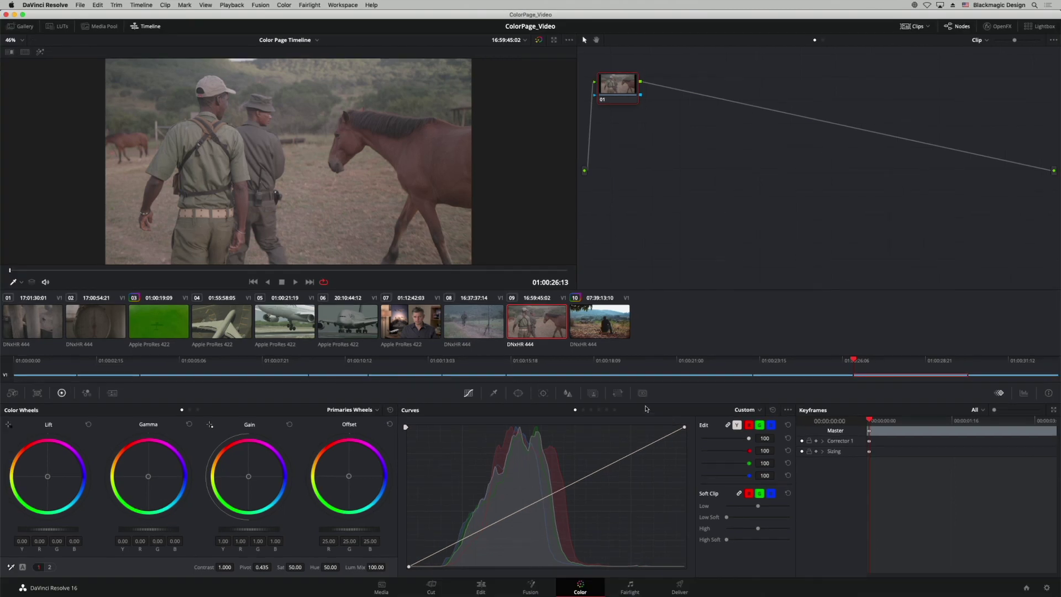
pyautogui.moveTo(576, 206); pyautogui.dragTo(554, 206)
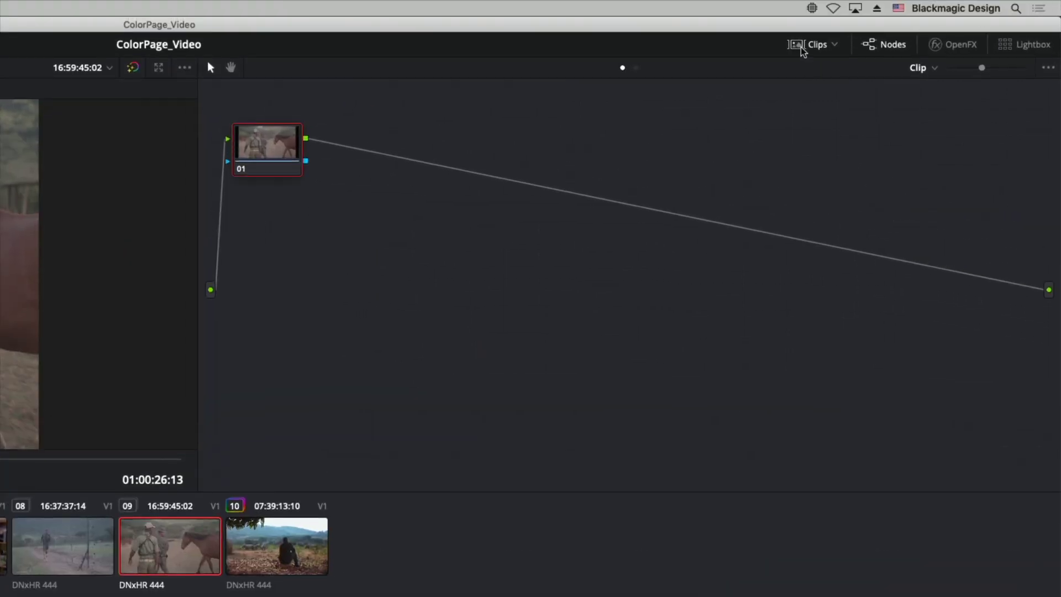
# - Hide the node editor, and toggle the clip thumbnails off and back on
pyautogui.click(802, 45)
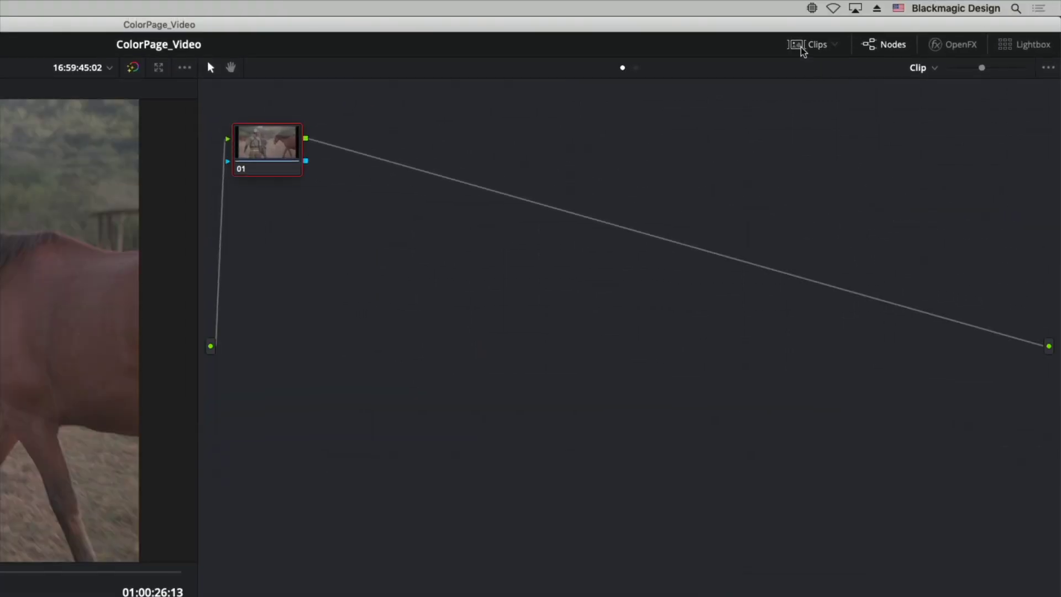
pyautogui.click(871, 46)
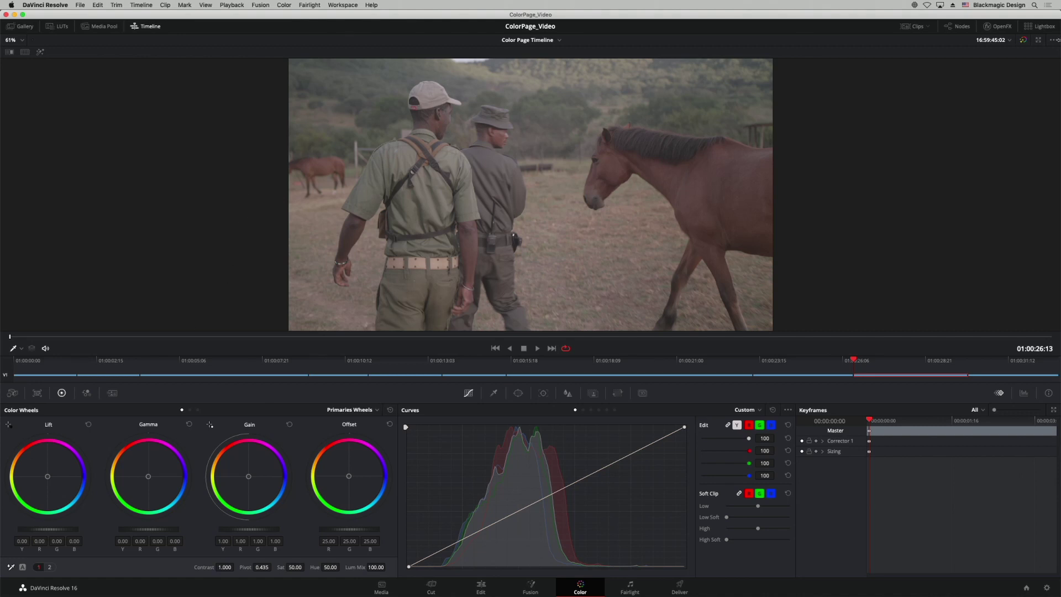
pyautogui.click(915, 26)
# - Select clip 01 and display the video scopes in place of the keyframe editor
pyautogui.click(48, 316)
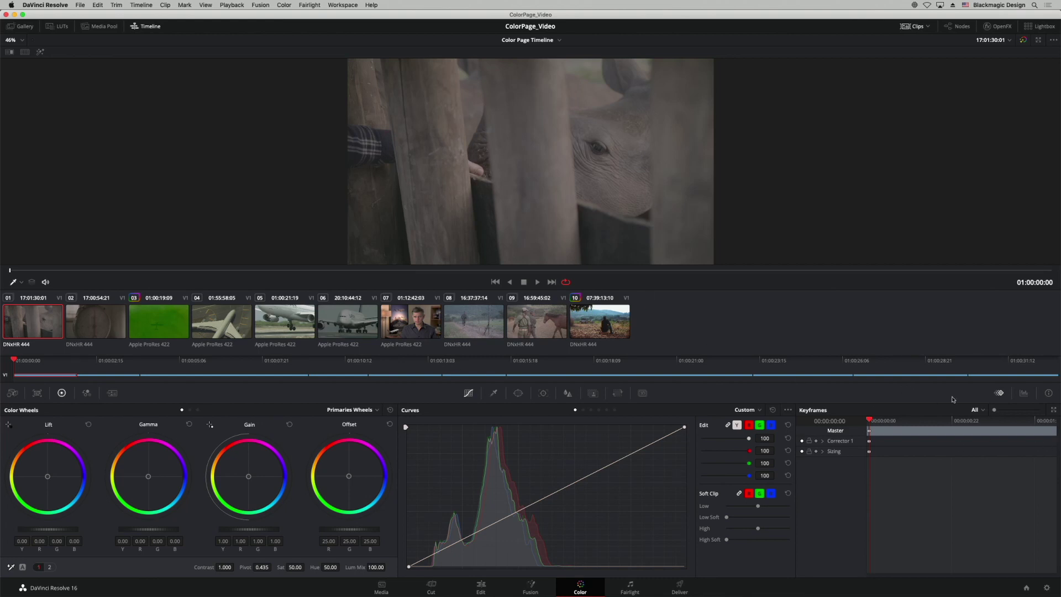
pyautogui.click(1025, 394)
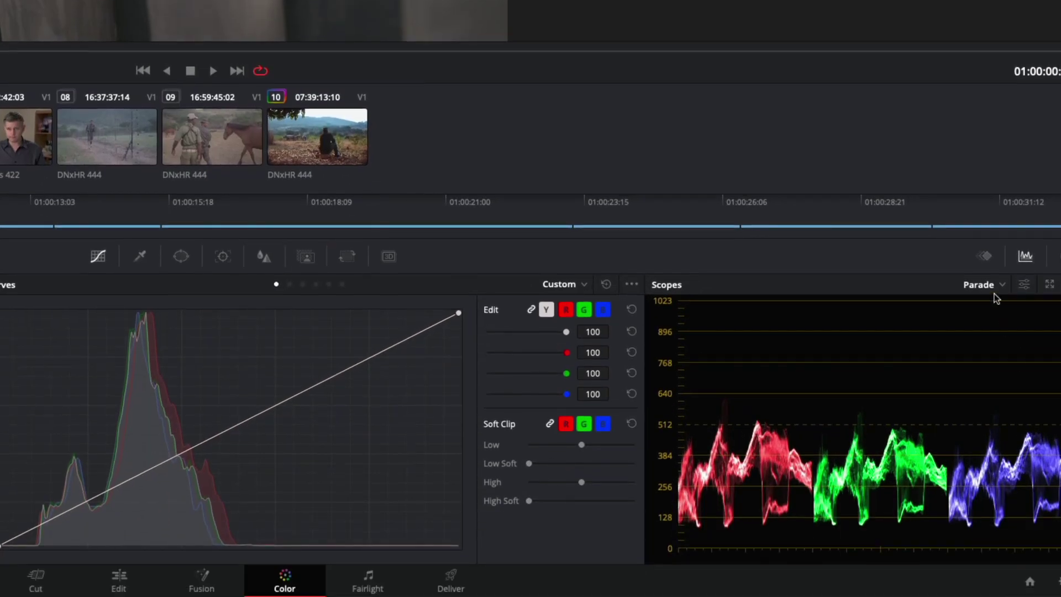
pyautogui.click(986, 256)
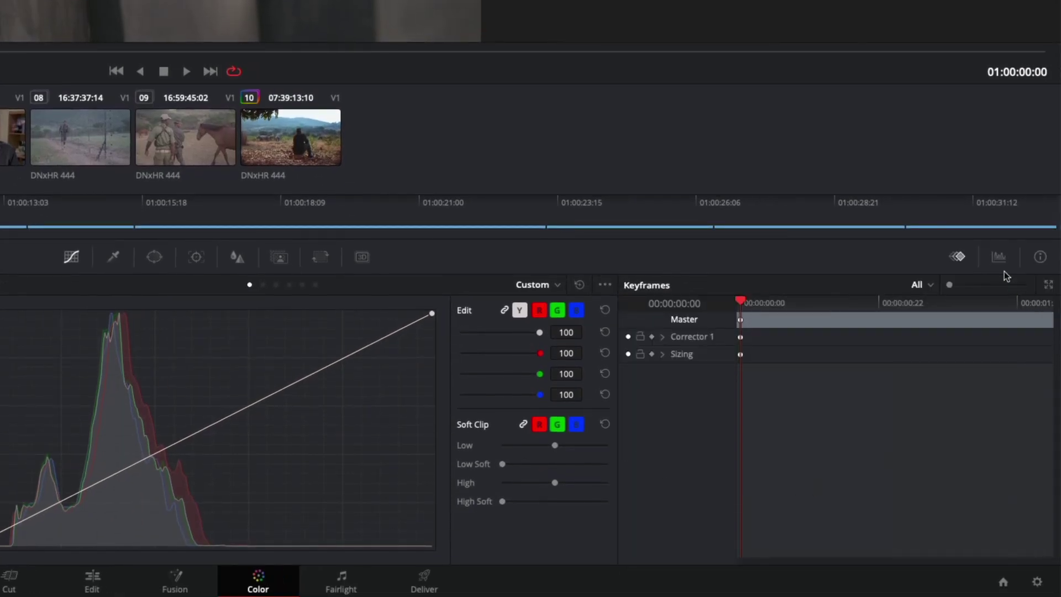
pyautogui.click(999, 258)
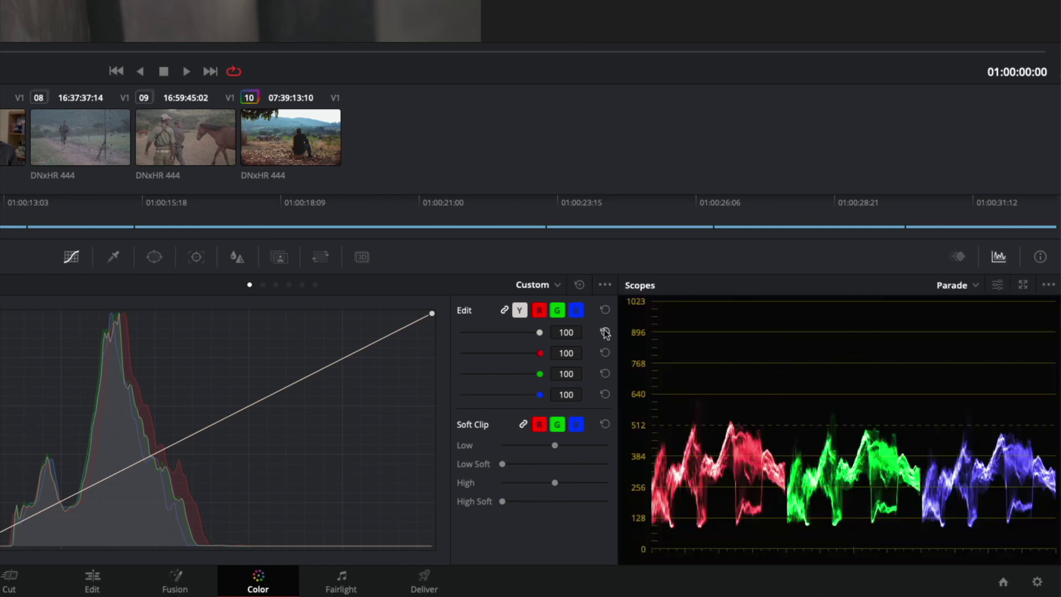
# - Compare the Parade, Waveform, Vectorscope and Histogram scopes, leaving the scope display set to Waveform
pyautogui.click(959, 291)
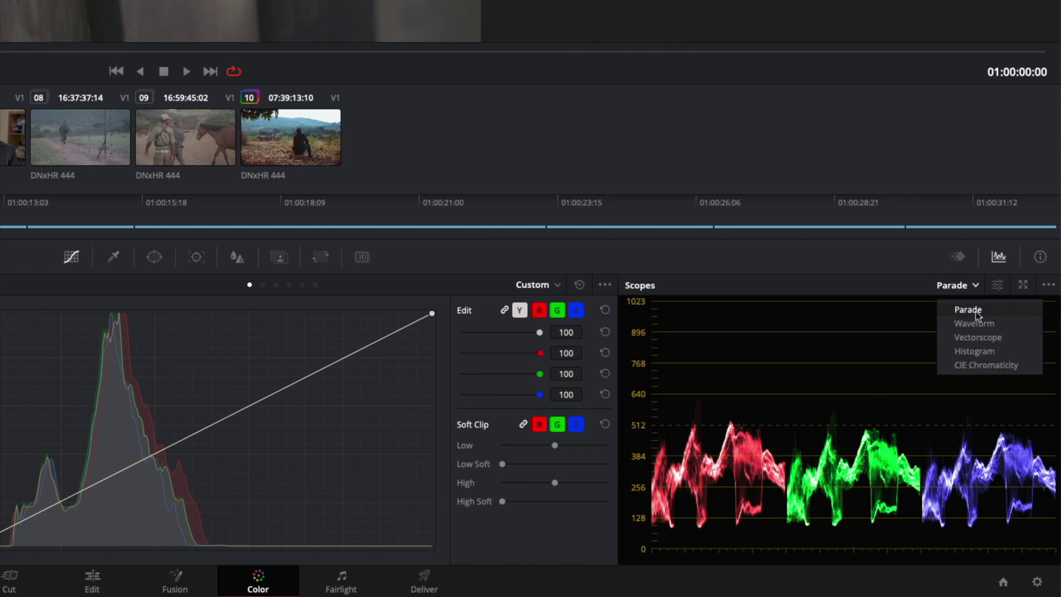
pyautogui.click(969, 311)
pyautogui.click(975, 285)
pyautogui.click(976, 324)
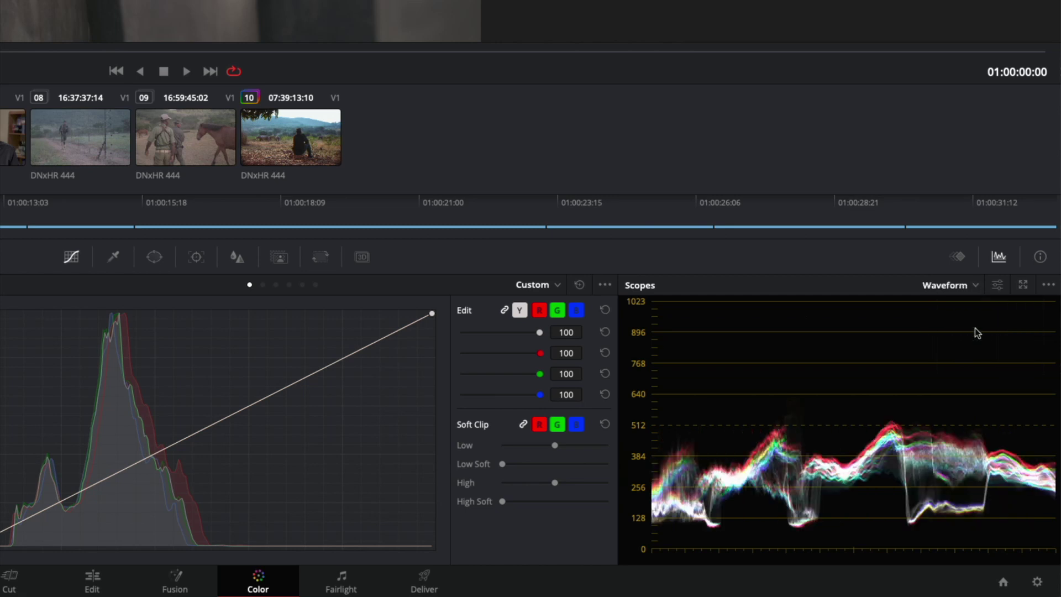
pyautogui.click(970, 285)
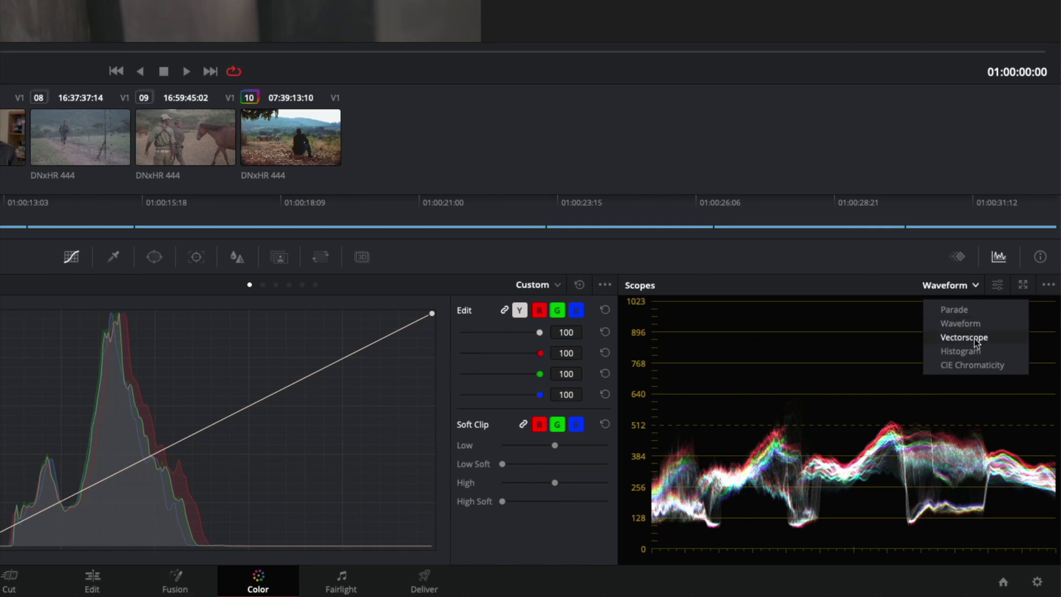
pyautogui.click(976, 339)
pyautogui.click(975, 285)
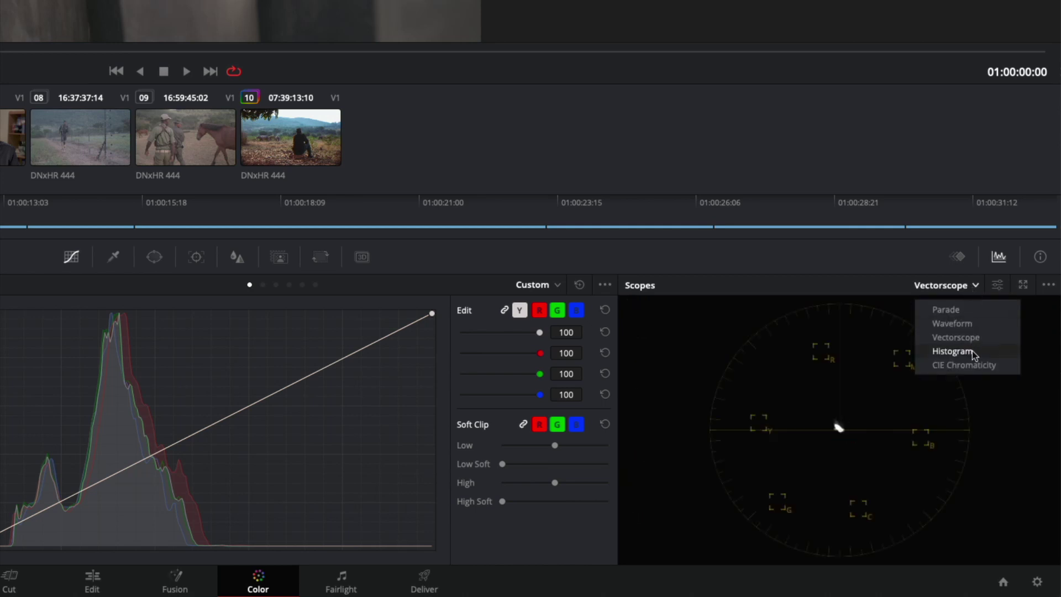
pyautogui.click(973, 352)
pyautogui.click(972, 286)
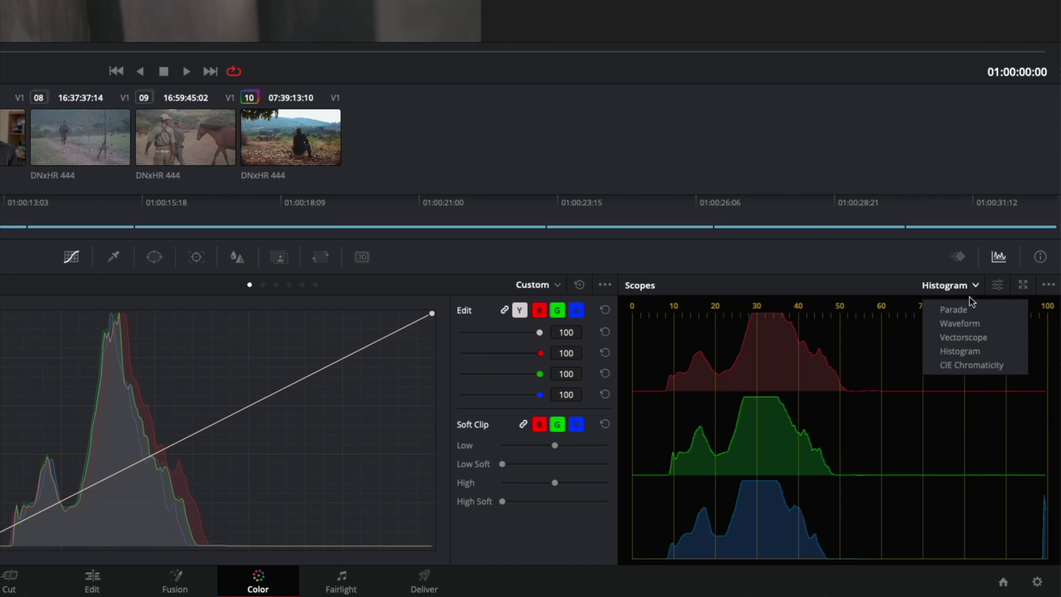
pyautogui.click(974, 326)
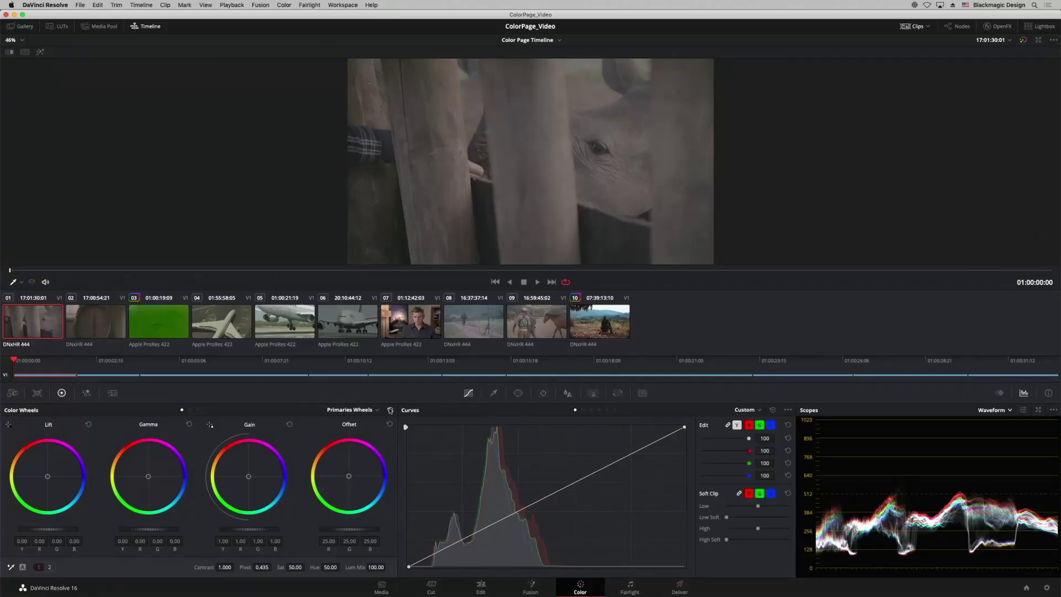
pyautogui.click(565, 283)
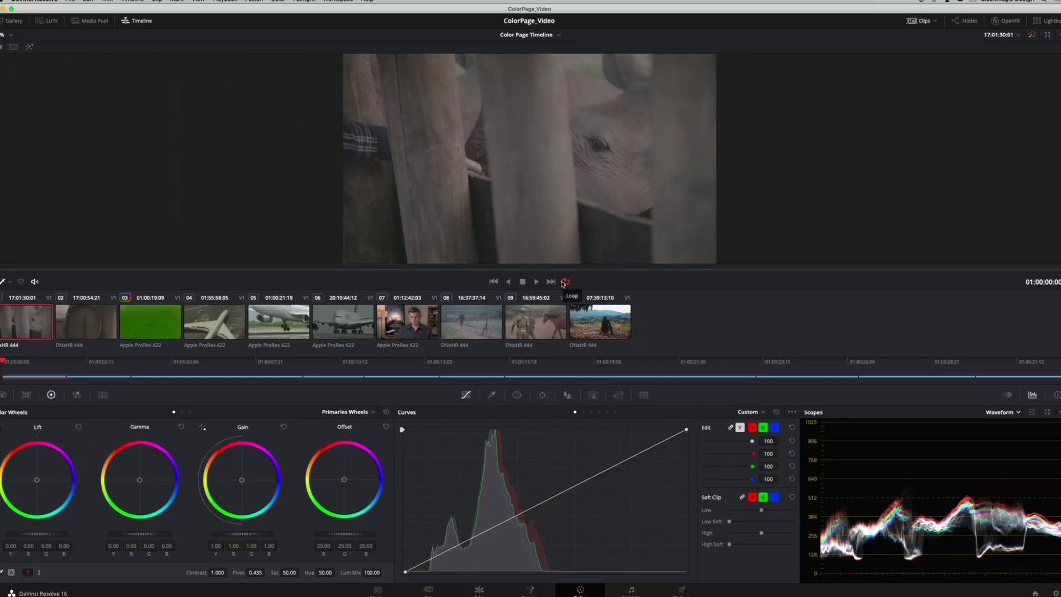
# - Play clip 01 briefly and stop, and hide the timeline and the clip thumbnails to enlarge the viewer
pyautogui.press('space')
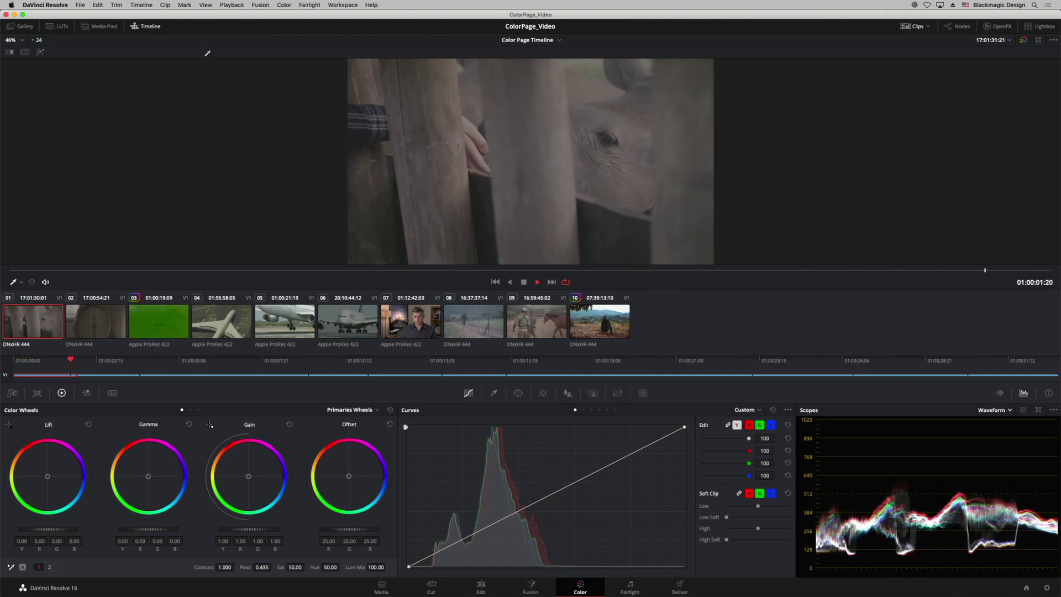
pyautogui.press('space')
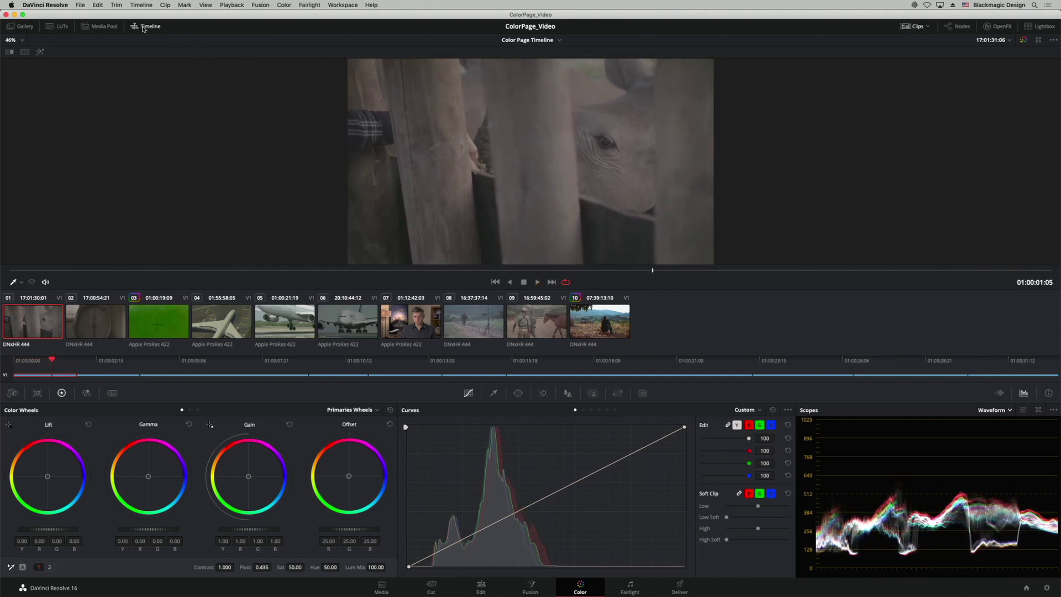
pyautogui.click(145, 27)
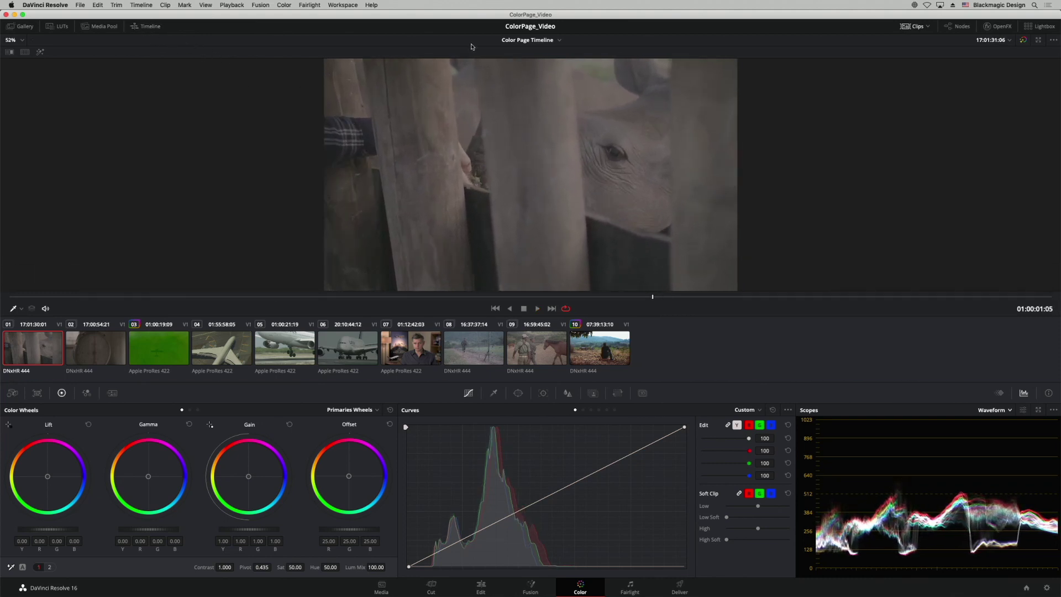
pyautogui.click(915, 28)
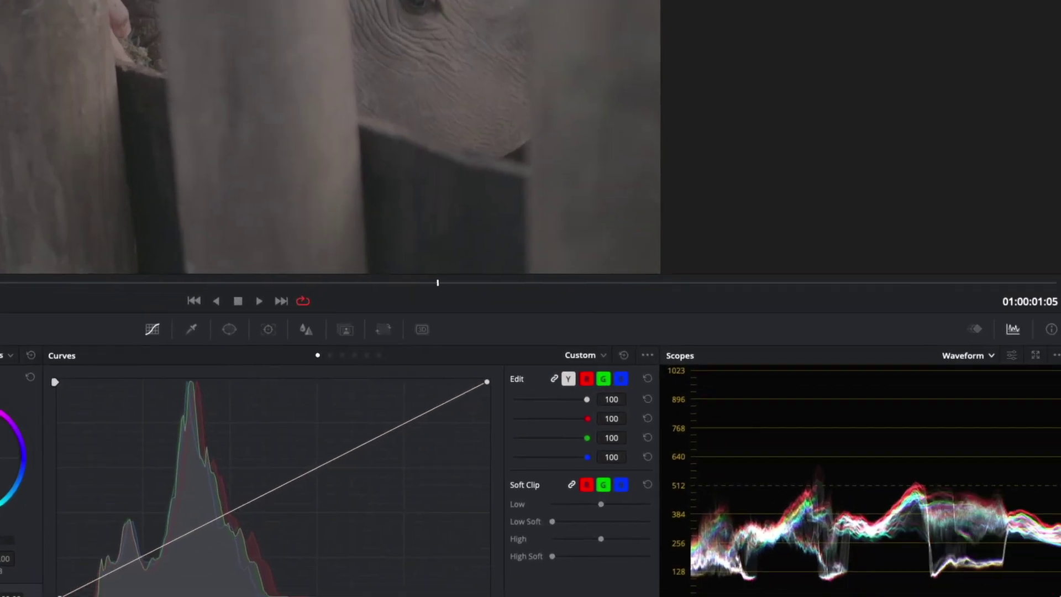
# - Isolate the Y channel in the Custom curves and set the Waveform scope to display only Y
pyautogui.click(569, 379)
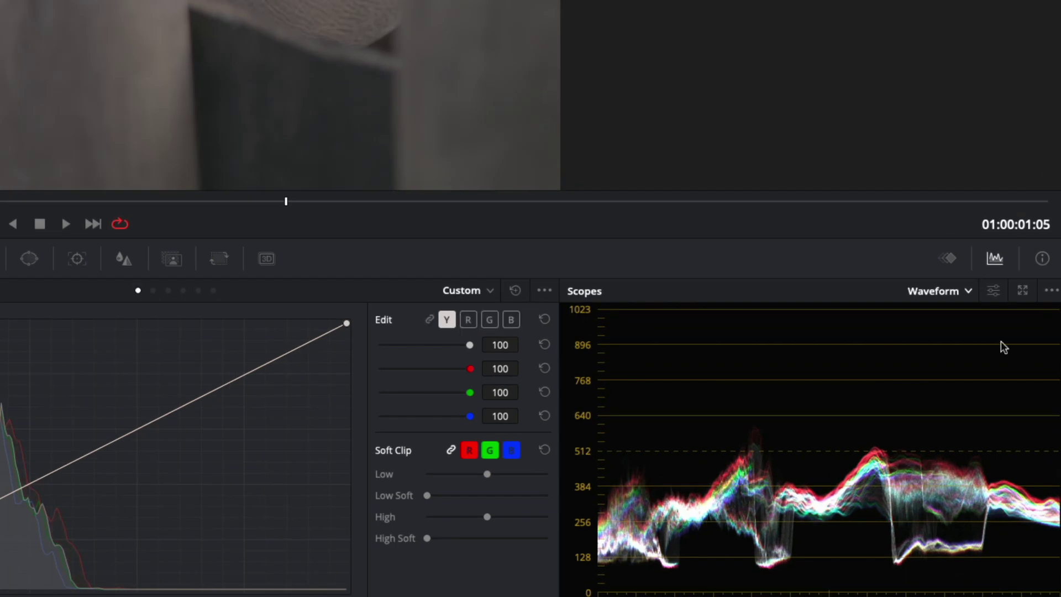
pyautogui.click(988, 292)
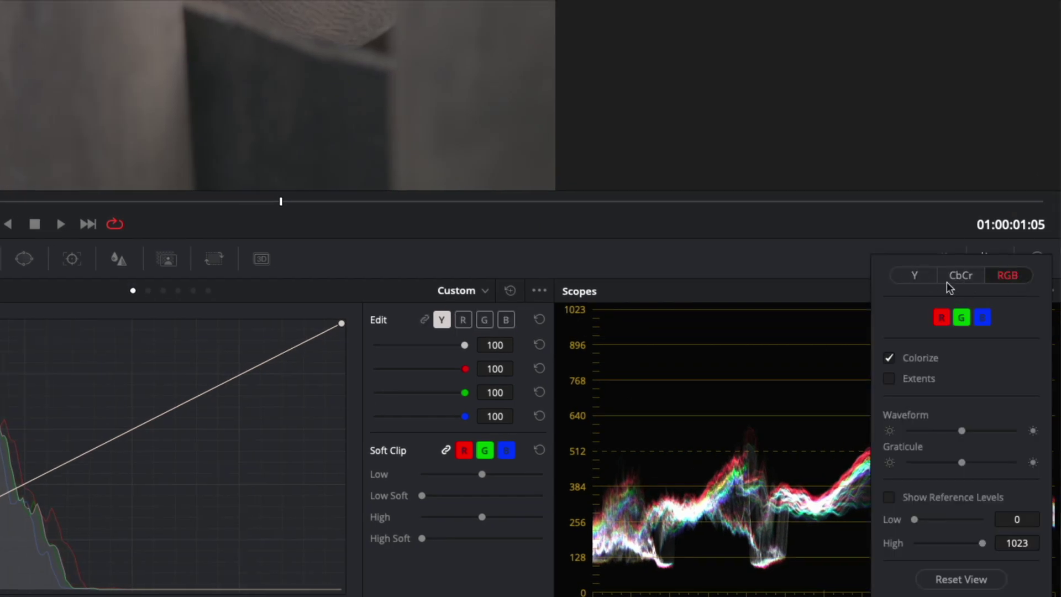
pyautogui.click(915, 277)
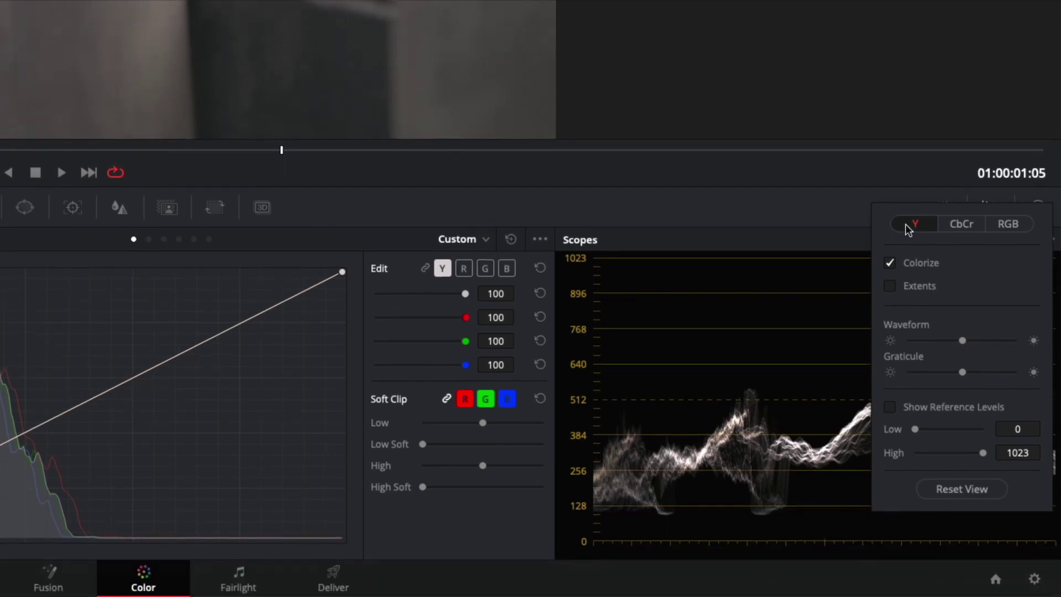
# - Raise the Waveform scope's trace brightness to maximum and brighten its graticule
pyautogui.moveTo(958, 340); pyautogui.dragTo(1003, 340)
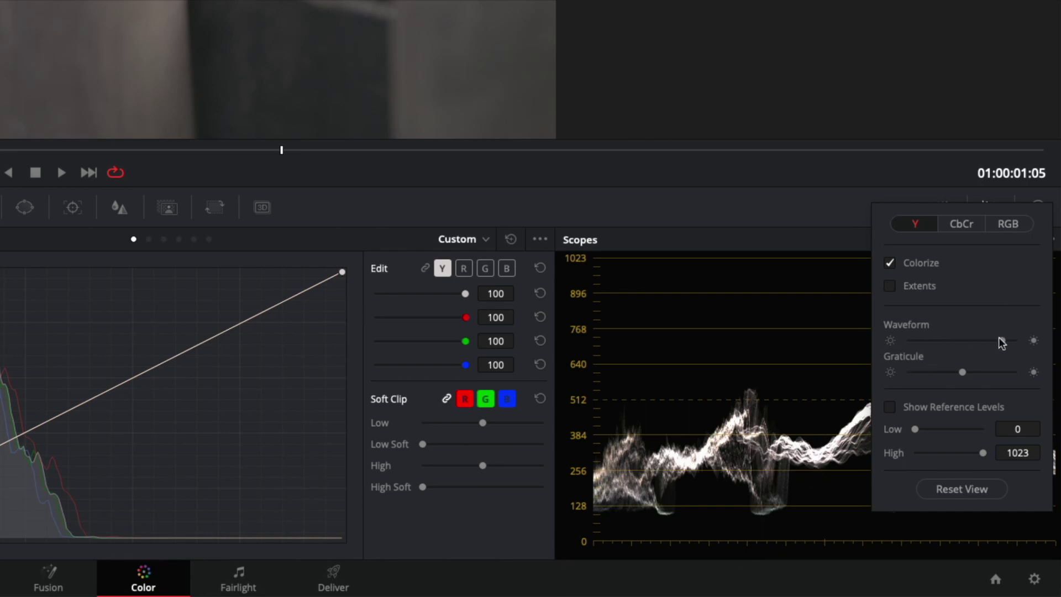
pyautogui.moveTo(1000, 340)
pyautogui.mouseDown()
pyautogui.moveTo(919, 340)
pyautogui.moveTo(1016, 341)
pyautogui.moveTo(902, 341)
pyautogui.moveTo(1025, 342)
pyautogui.mouseUp()
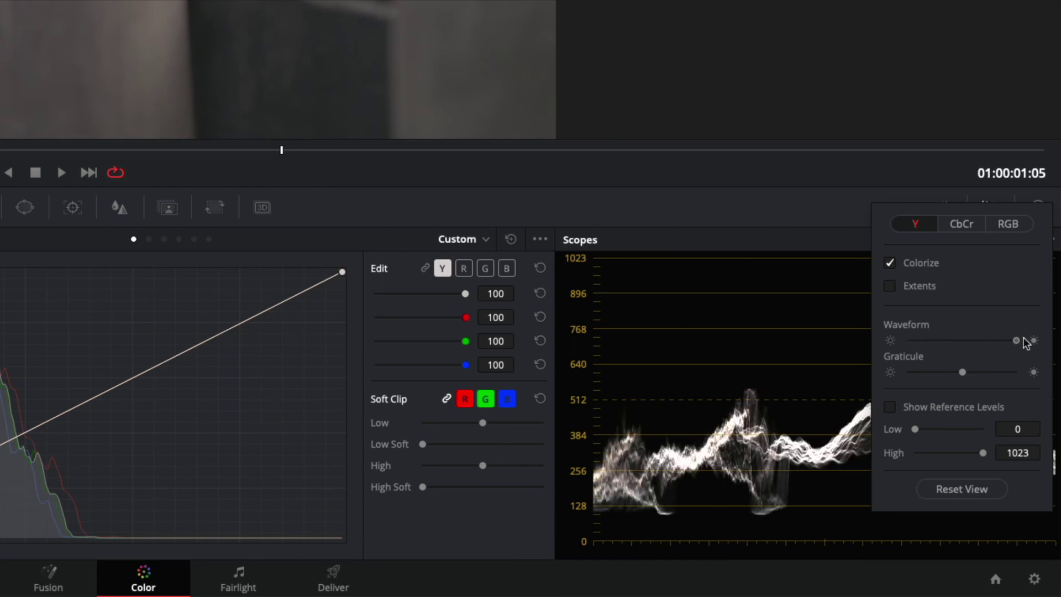
pyautogui.moveTo(961, 372); pyautogui.dragTo(1001, 372)
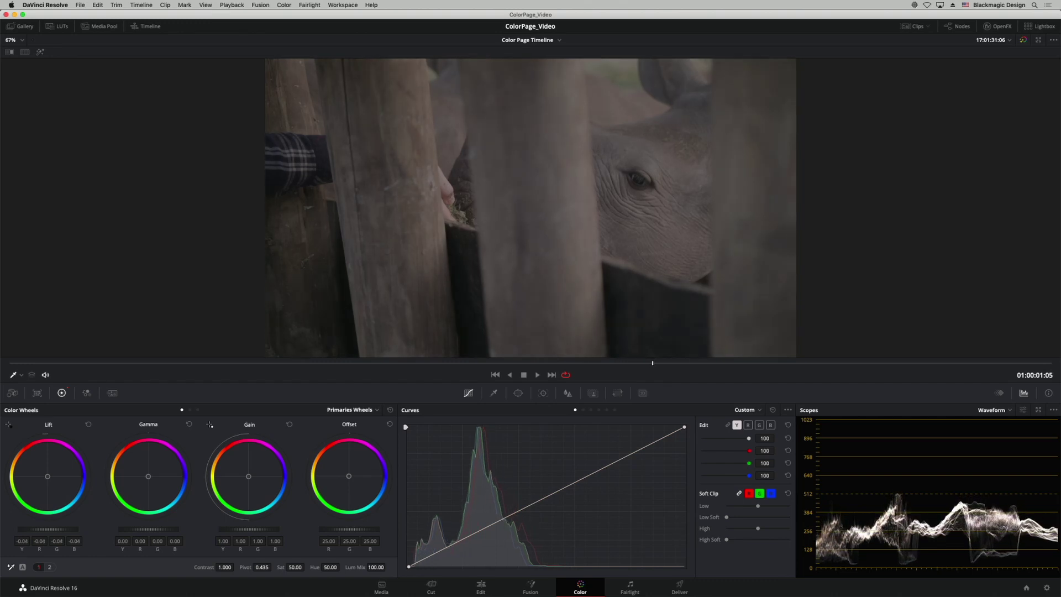
# - Adjust the primaries' master Lift to 0.02 and raise the master Gain to about 1.58
pyautogui.moveTo(48, 529); pyautogui.dragTo(54, 532)
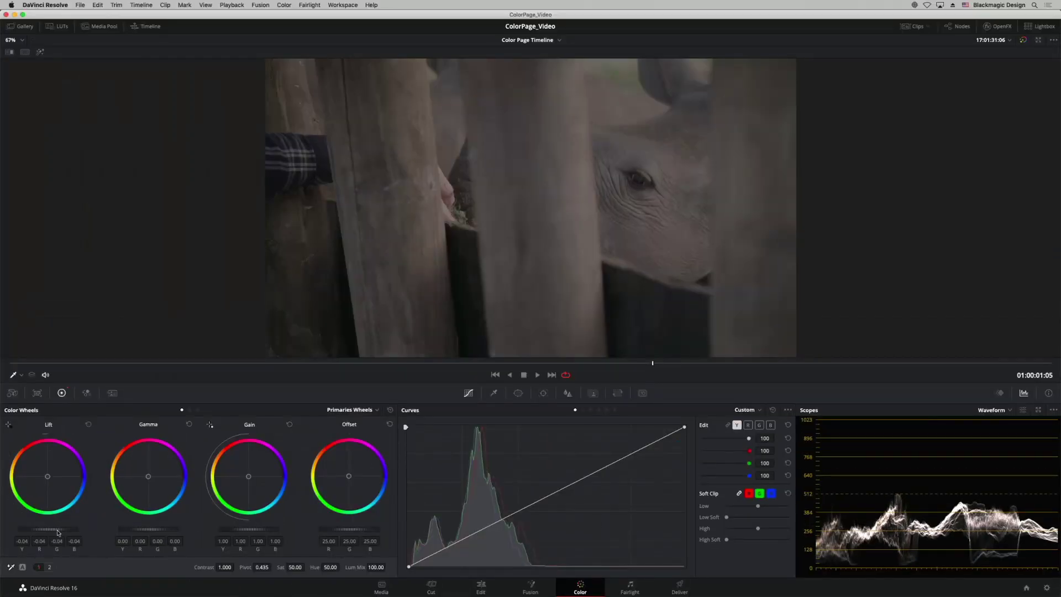
pyautogui.moveTo(57, 533); pyautogui.dragTo(73, 532)
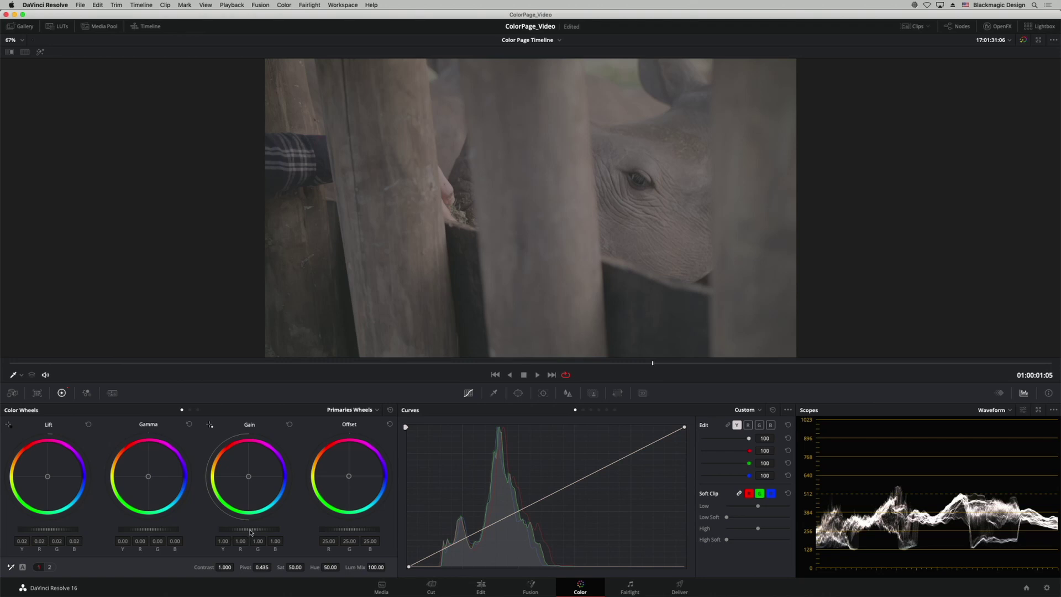
pyautogui.moveTo(251, 533); pyautogui.dragTo(287, 532)
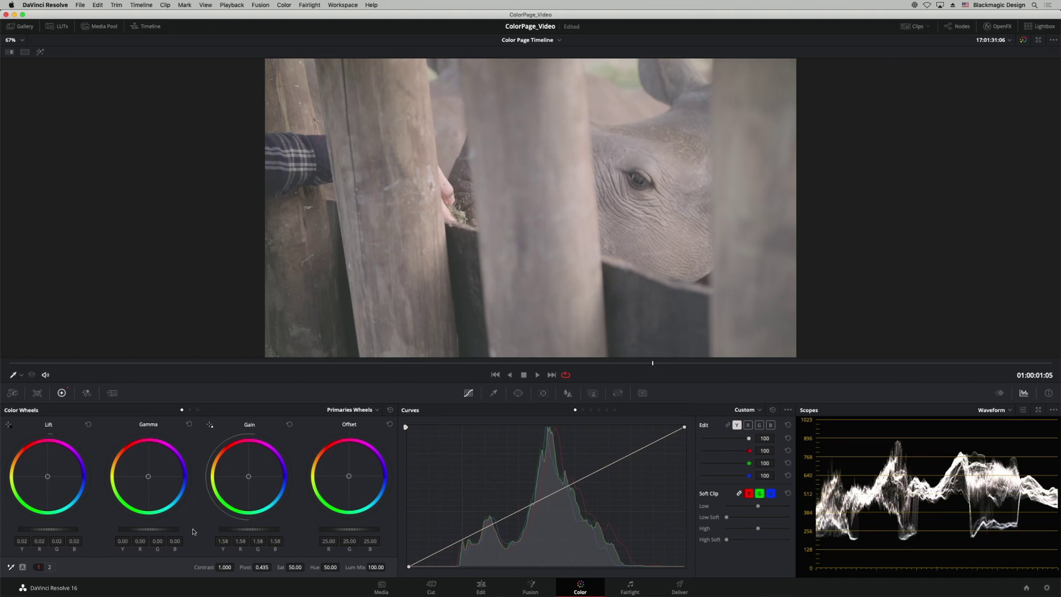
# - Fine-tune the contrast by setting the master Lift to -0.01 and the master Gain to 1.61
pyautogui.moveTo(48, 530); pyautogui.dragTo(41, 530)
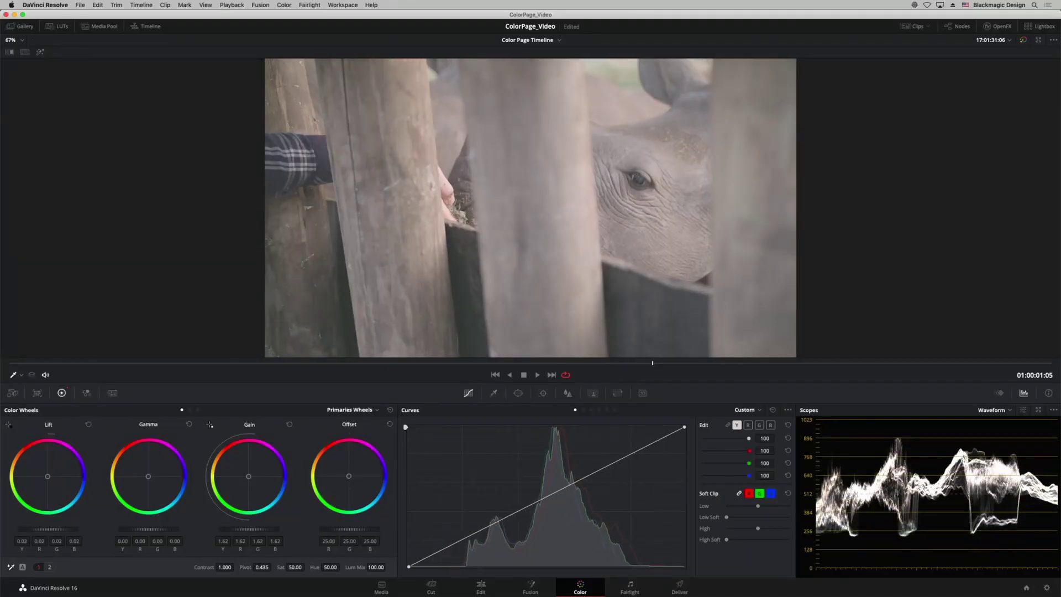
pyautogui.moveTo(48, 529); pyautogui.dragTo(35, 529)
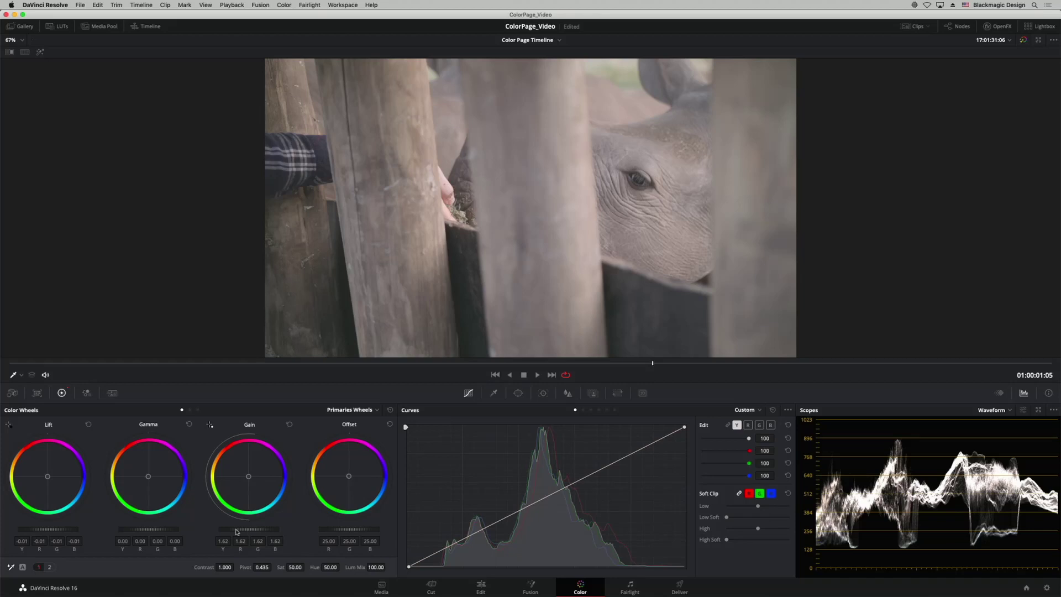
pyautogui.moveTo(237, 532); pyautogui.dragTo(205, 532)
pyautogui.moveTo(52, 532); pyautogui.dragTo(72, 532)
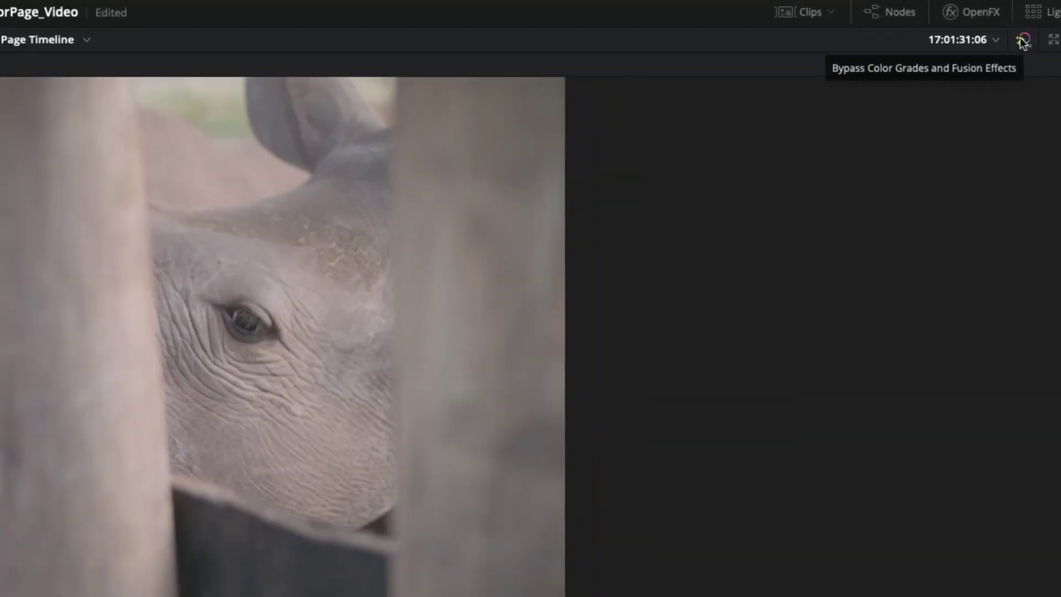
# - Compare the shot with and without its color grade by repeatedly bypassing the grade, and save the project
pyautogui.click(1023, 40)
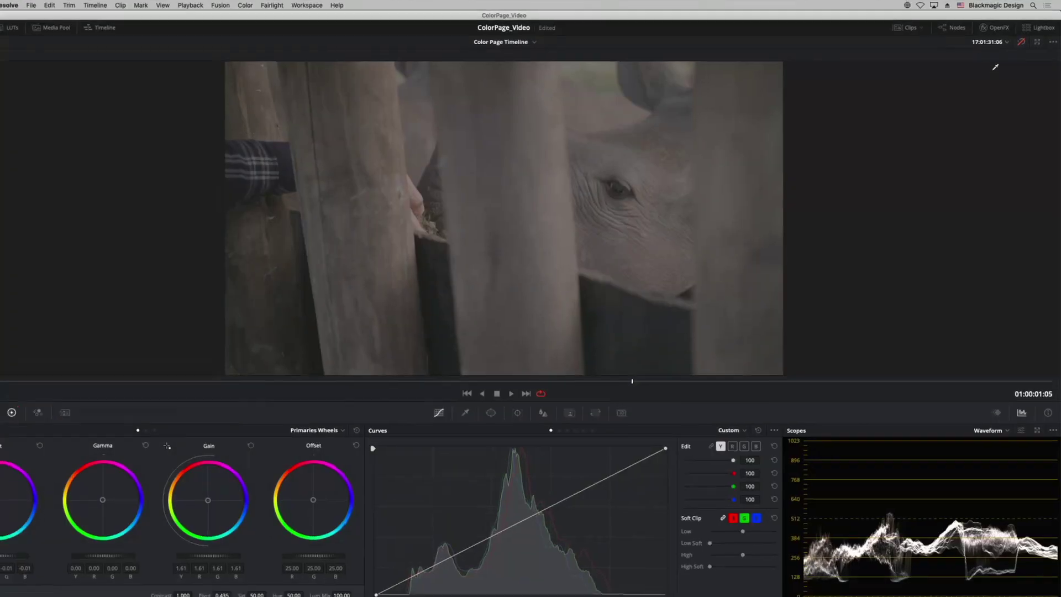
pyautogui.click(1021, 41)
pyautogui.click(1021, 42)
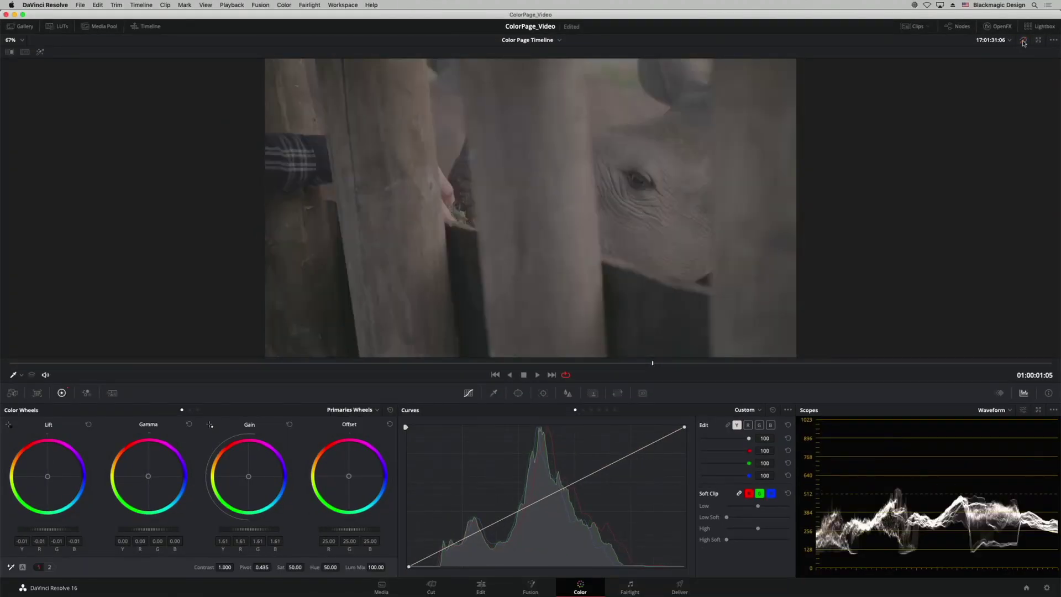
pyautogui.click(1023, 41)
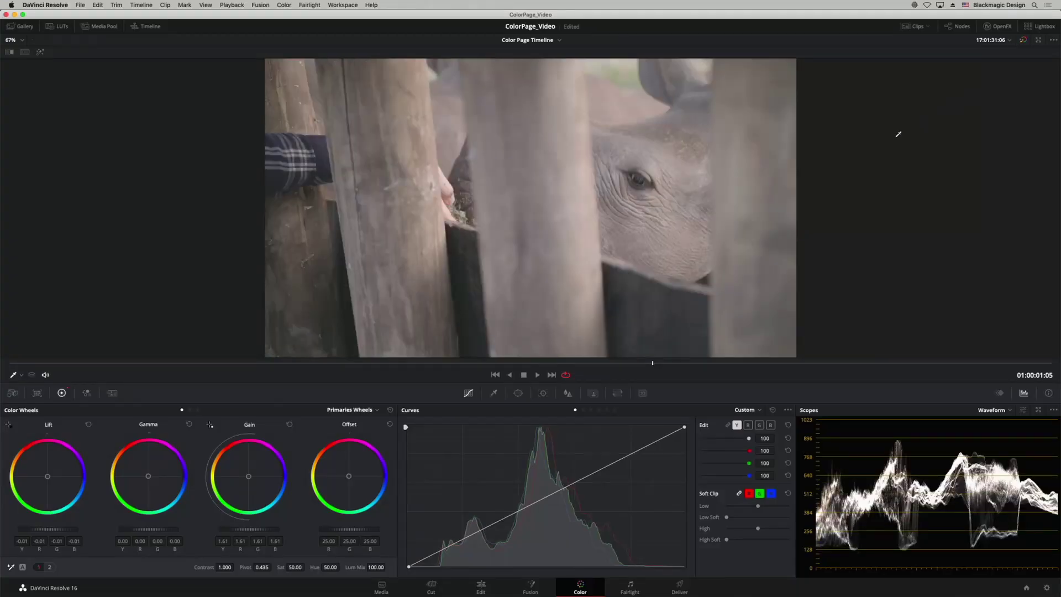
pyautogui.hotkey('shift', 'd')
pyautogui.hotkey('shift', 'd')
pyautogui.hotkey('shift', 'd')
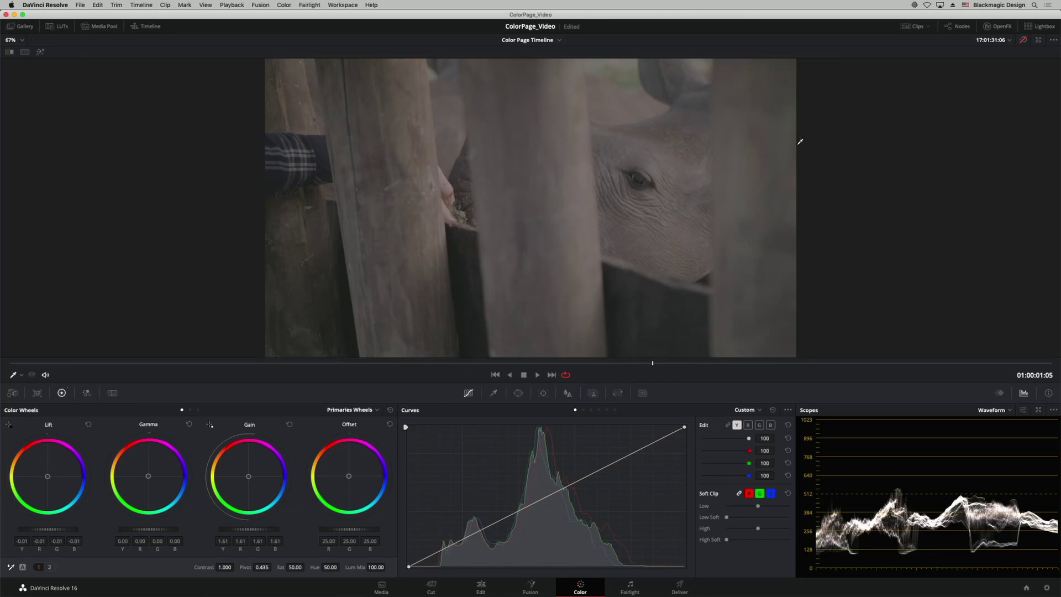
pyautogui.hotkey('shift', 'd')
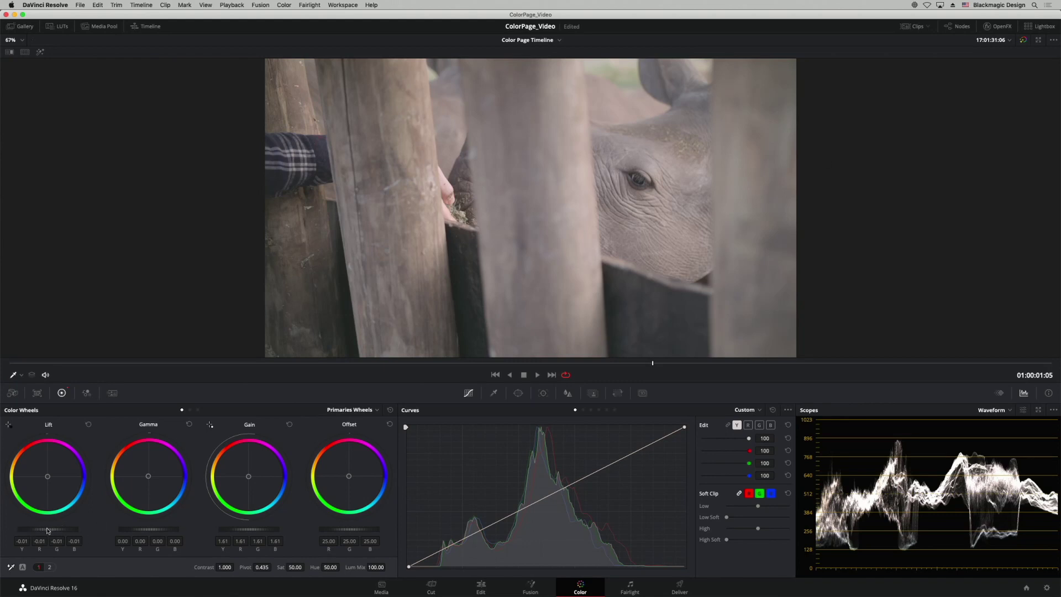
pyautogui.press('super+s')
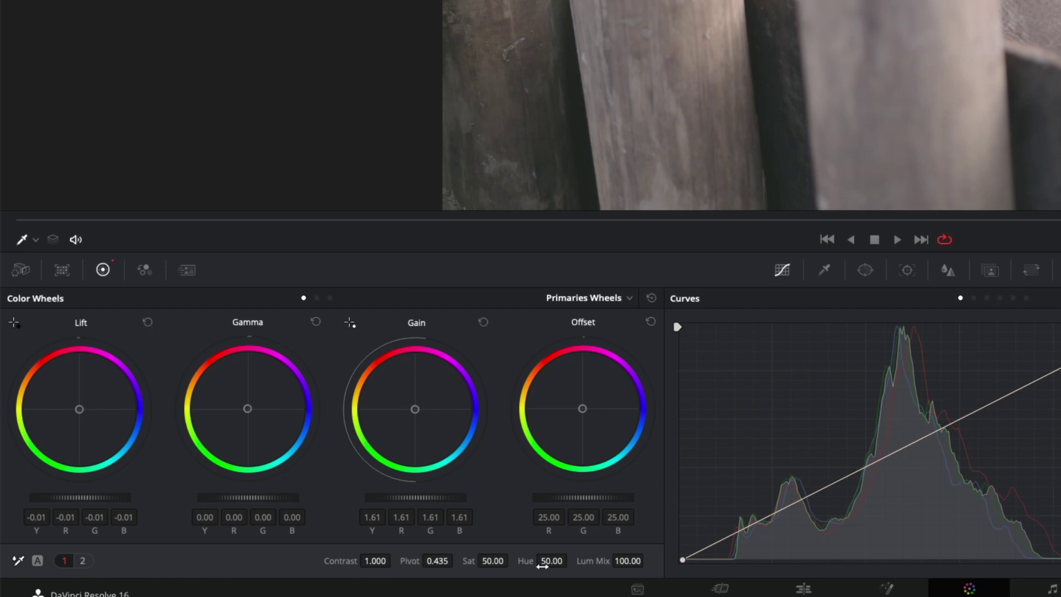
# - Check the second page of primary adjustments, set the saturation on the first page to 75, and save the project
pyautogui.click(82, 562)
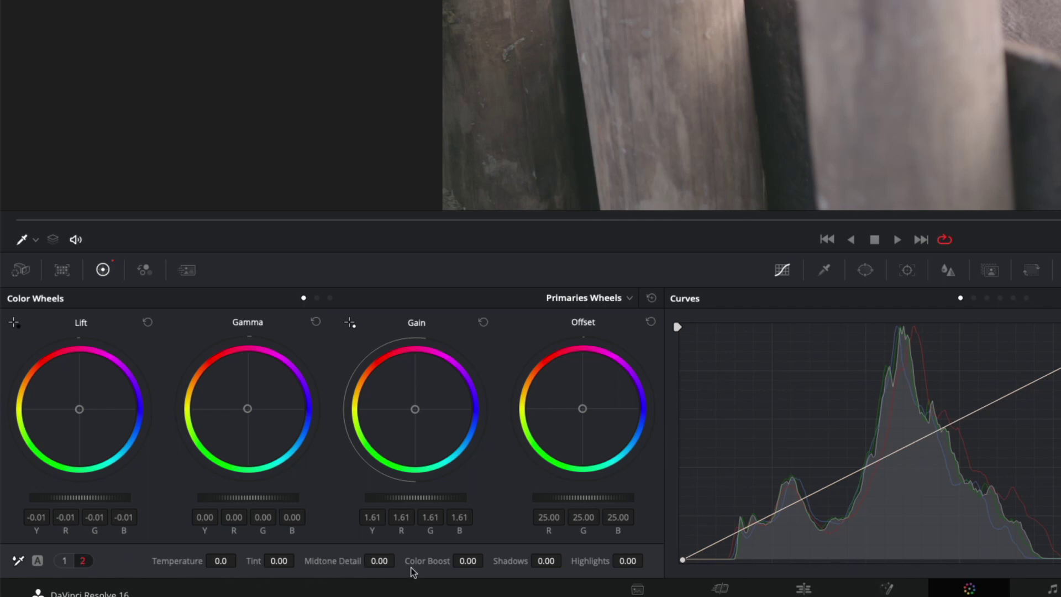
pyautogui.click(66, 561)
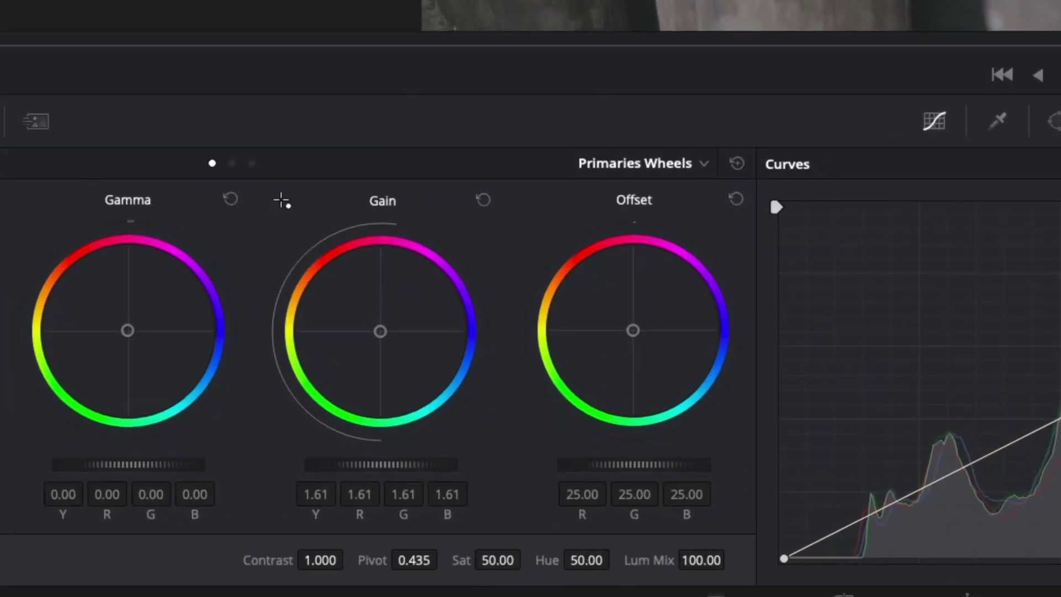
pyautogui.moveTo(497, 560); pyautogui.dragTo(609, 560)
pyautogui.moveTo(498, 560); pyautogui.dragTo(464, 560)
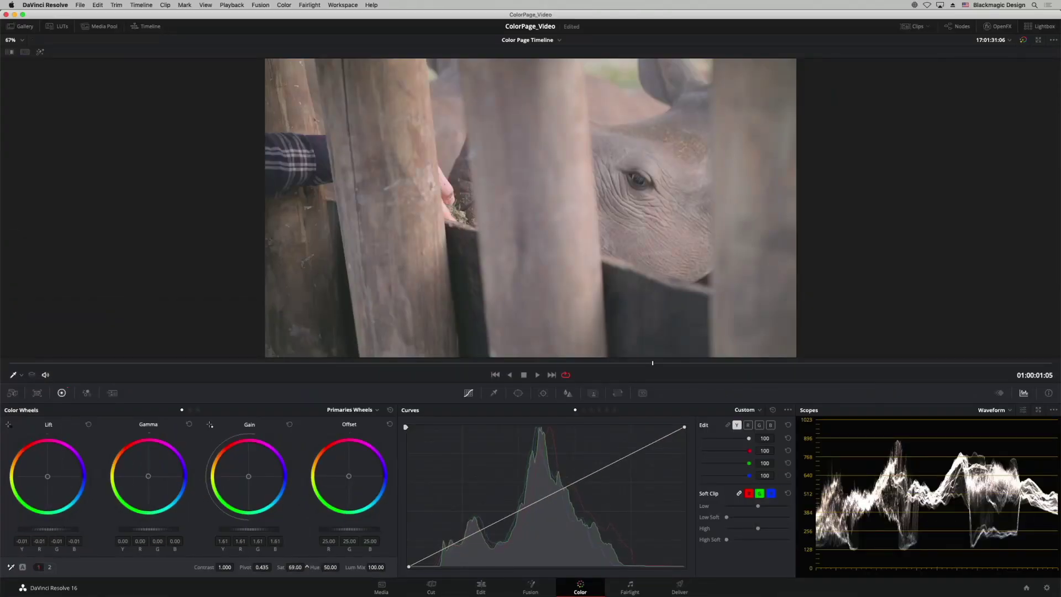
pyautogui.moveTo(295, 567); pyautogui.dragTo(260, 567)
pyautogui.press('super+s')
# - Try a cooler Offset color balance, comparing it with the bypassed grade, and reset the Offset wheel
pyautogui.moveTo(349, 476); pyautogui.dragTo(350, 479)
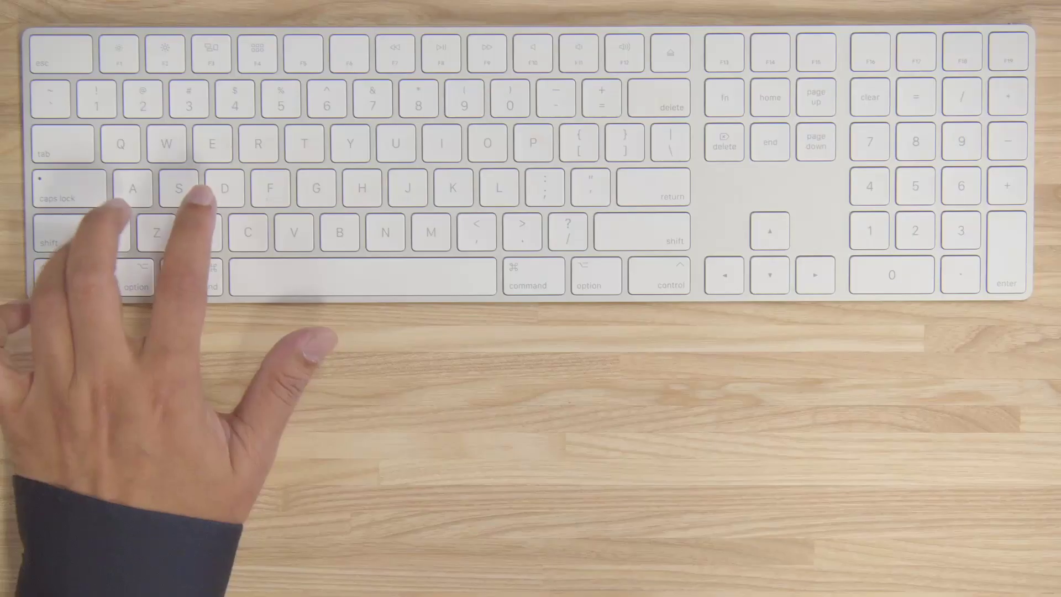
pyautogui.hotkey('shift', 'd')
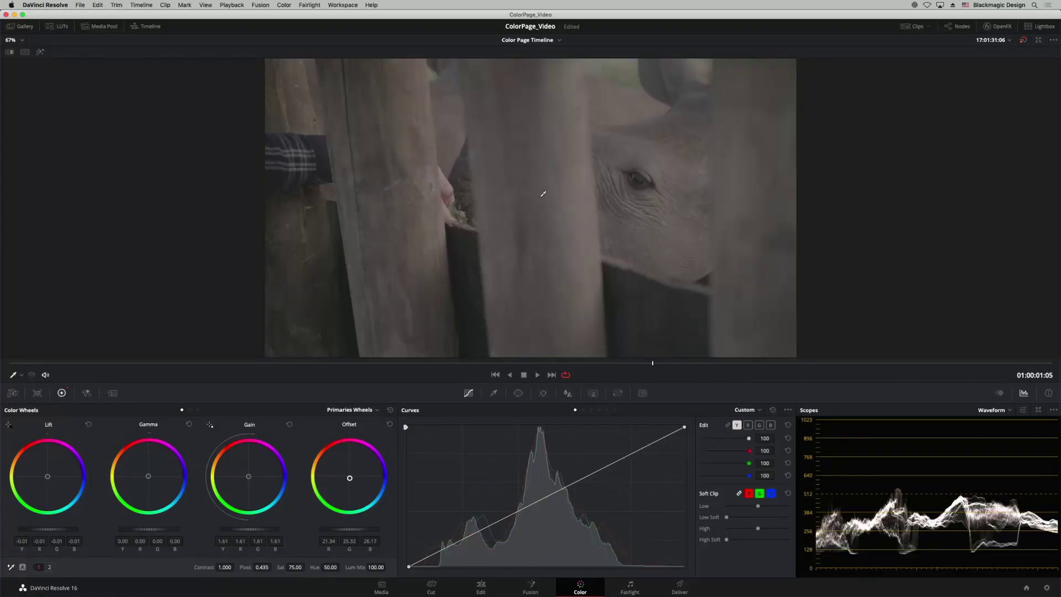
pyautogui.hotkey('shift', 'd')
pyautogui.hotkey('shift', 'd')
pyautogui.hotkey('shift', 'd')
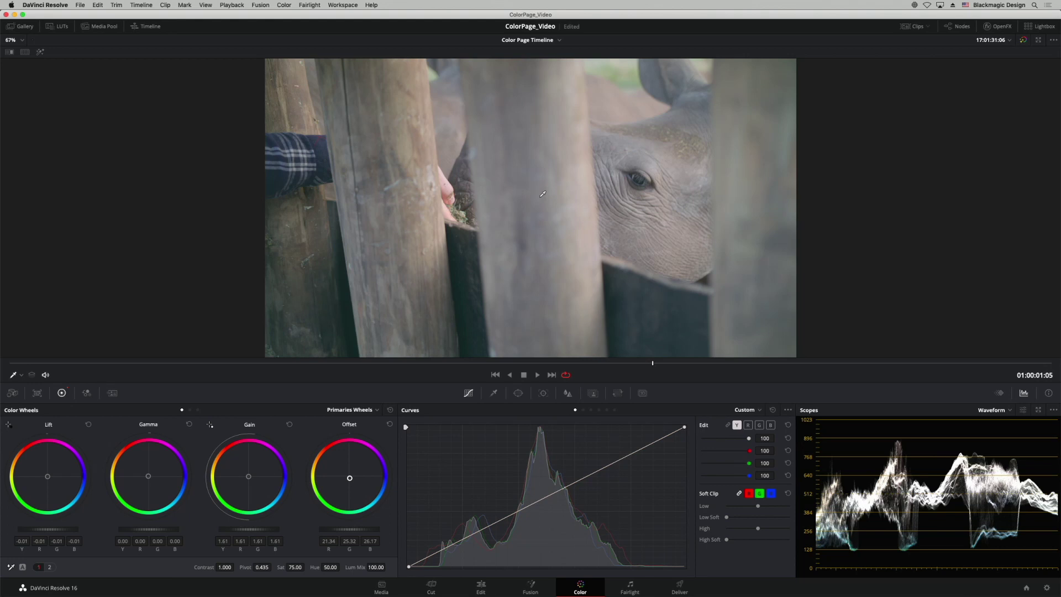
pyautogui.click(390, 425)
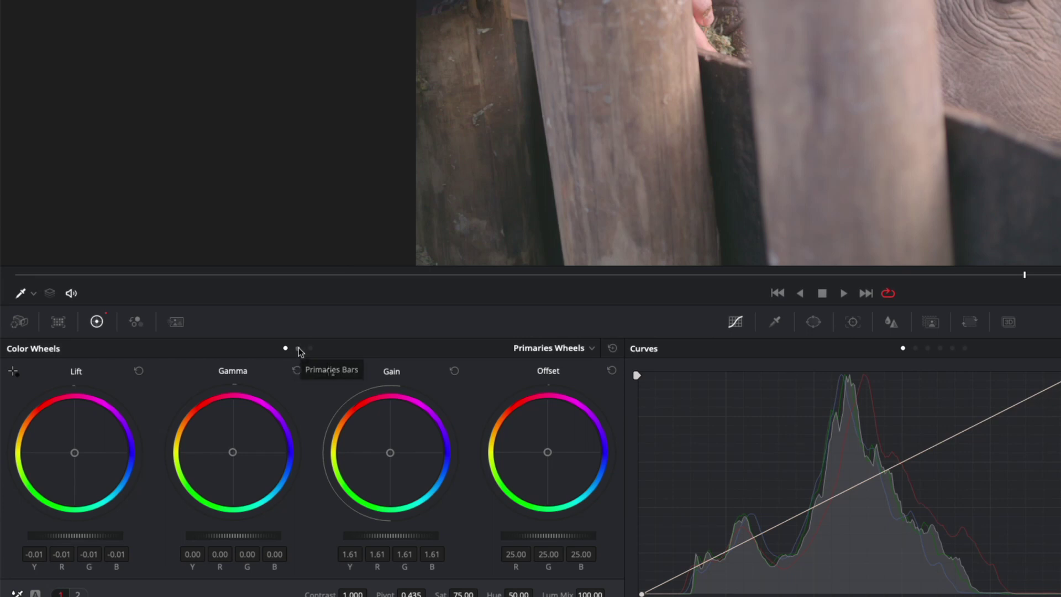
# - Switch the primaries from wheels to bars and lower the red channel of the Gain to 1.52
pyautogui.click(299, 348)
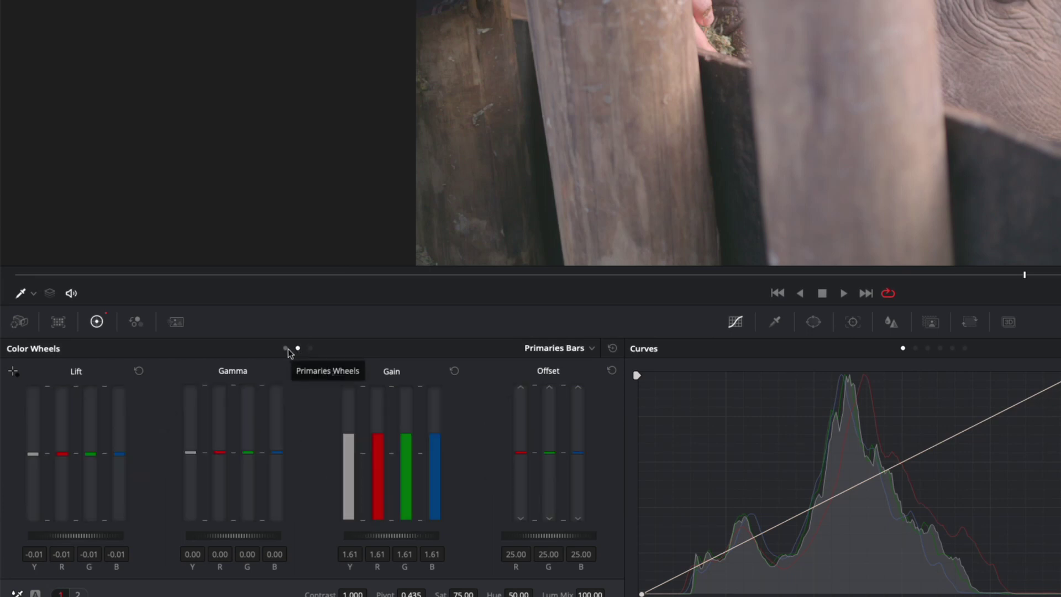
pyautogui.click(294, 350)
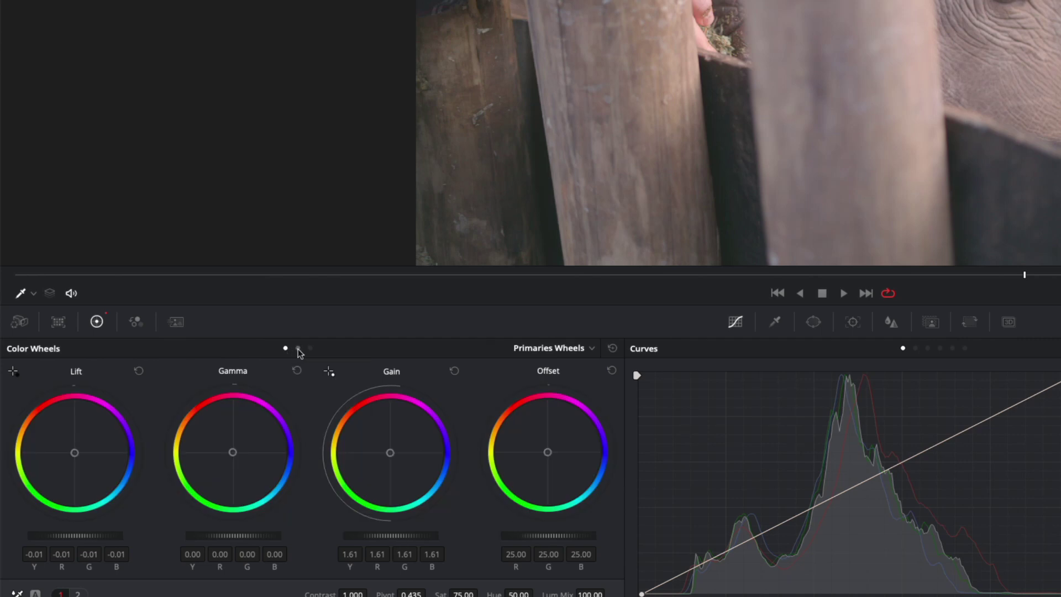
pyautogui.click(299, 348)
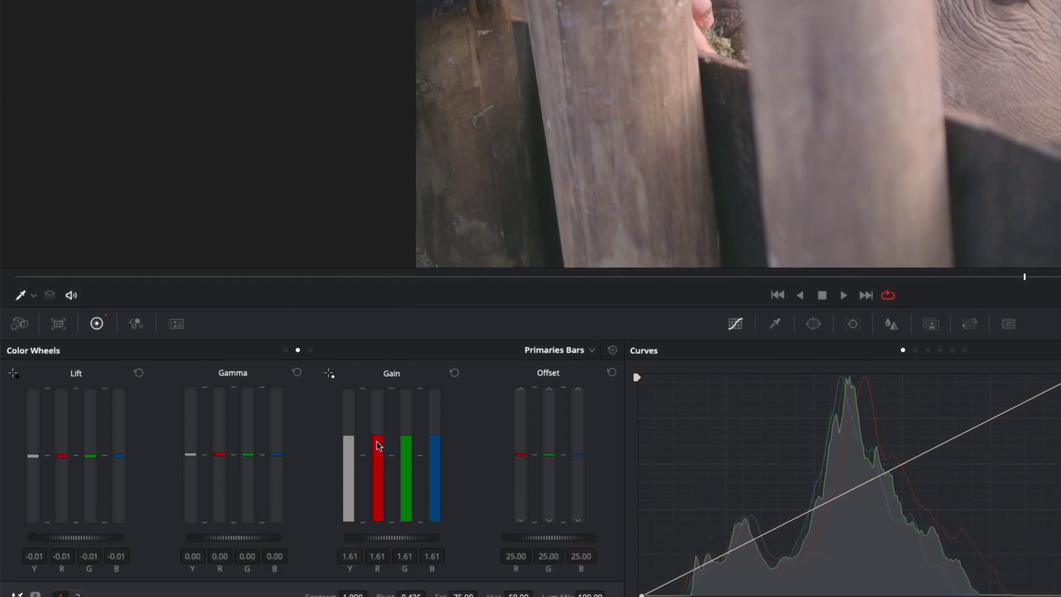
pyautogui.moveTo(378, 446); pyautogui.dragTo(377, 442)
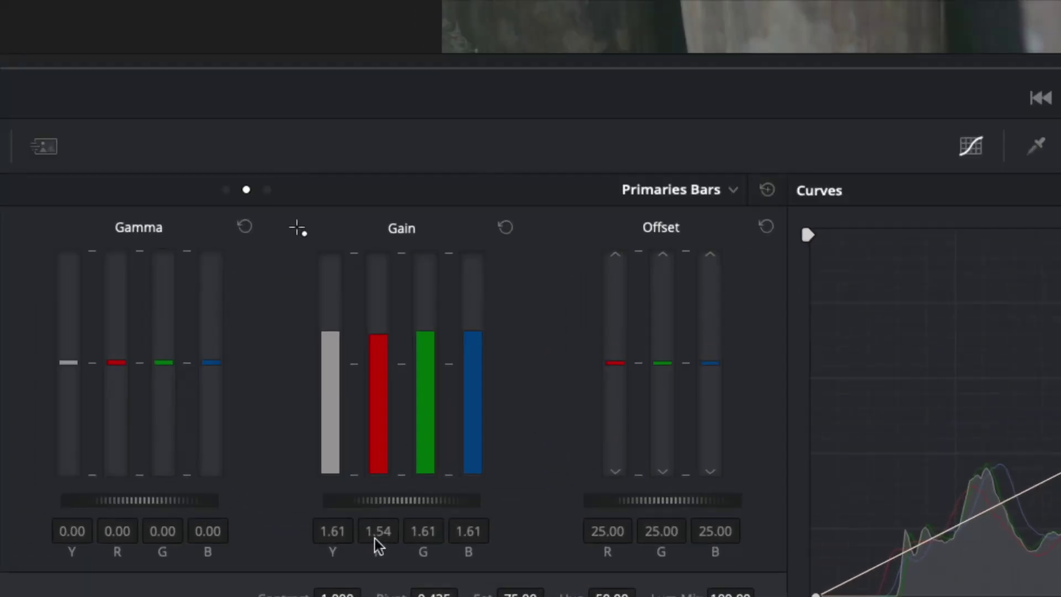
pyautogui.moveTo(379, 343); pyautogui.dragTo(378, 347)
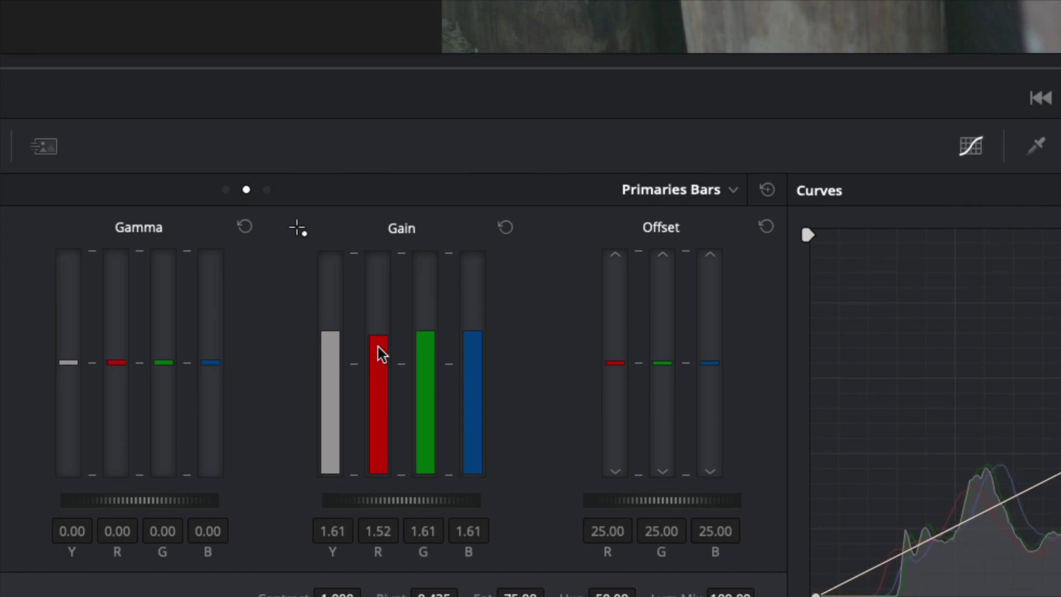
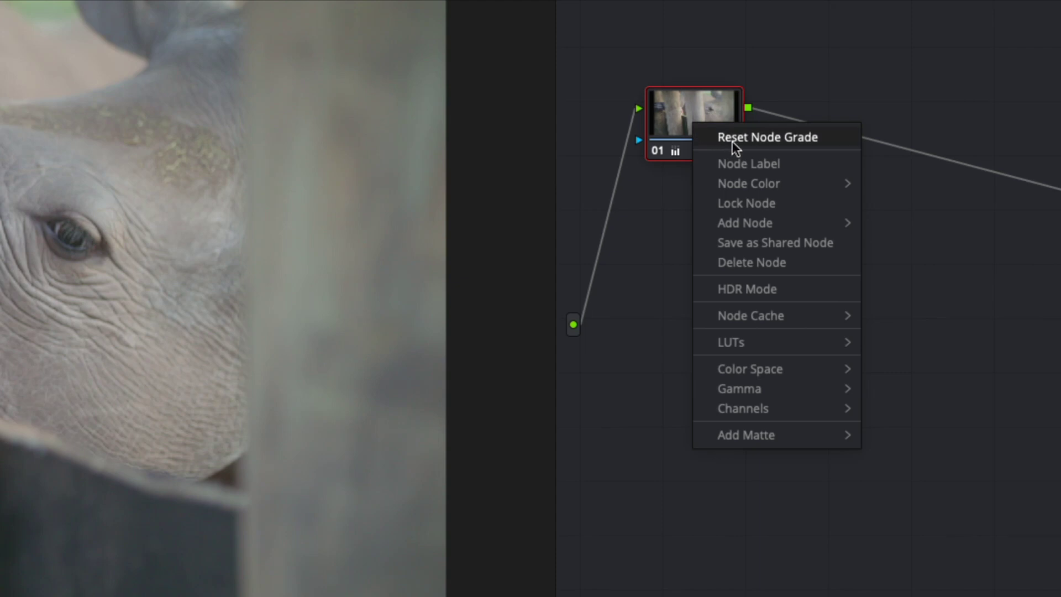
# - Label the first node Balance
pyautogui.click(764, 163)
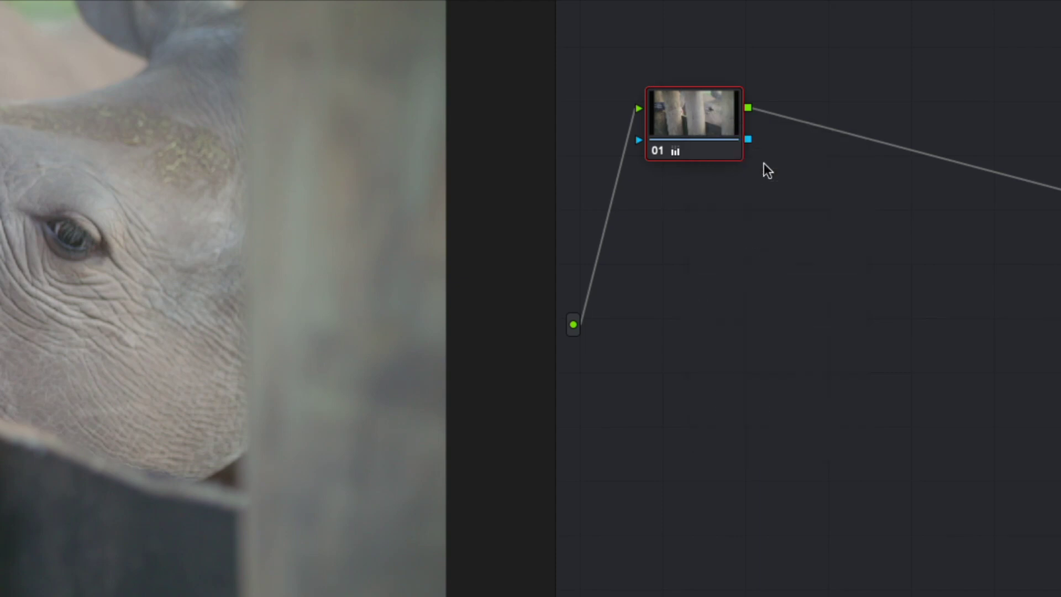
pyautogui.write('Balance')
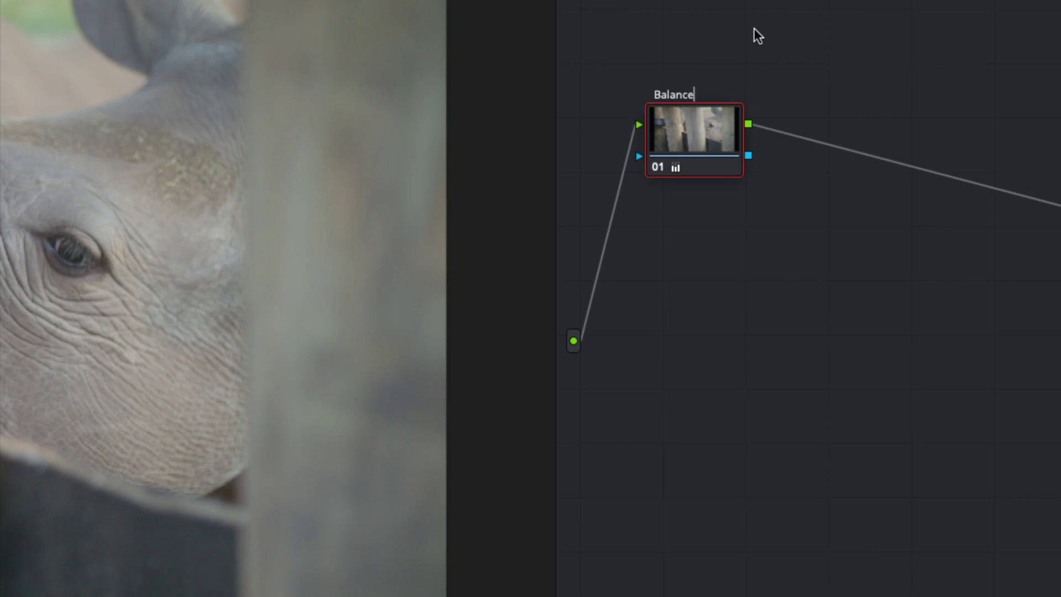
pyautogui.press('Return')
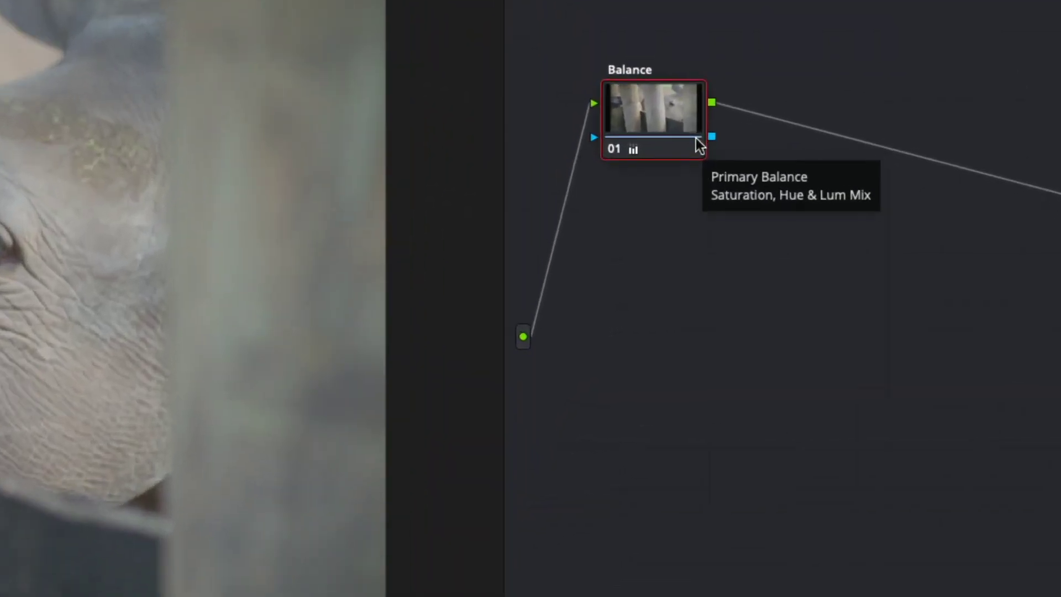
# - Add a serial node after the Balance node, position it in line with that node, and save the project
pyautogui.rightClick(676, 125)
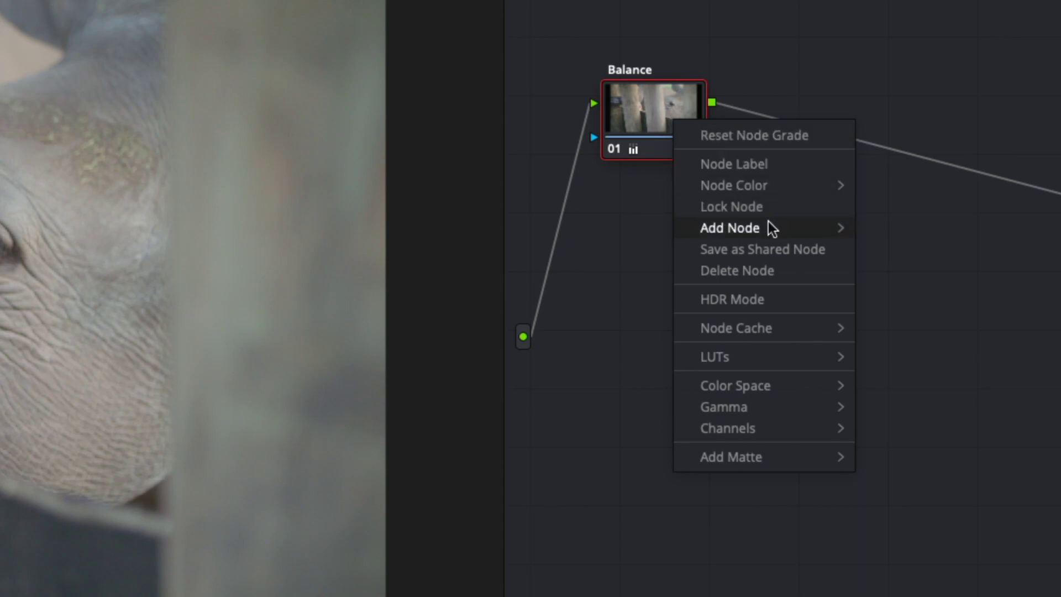
pyautogui.moveTo(769, 224)
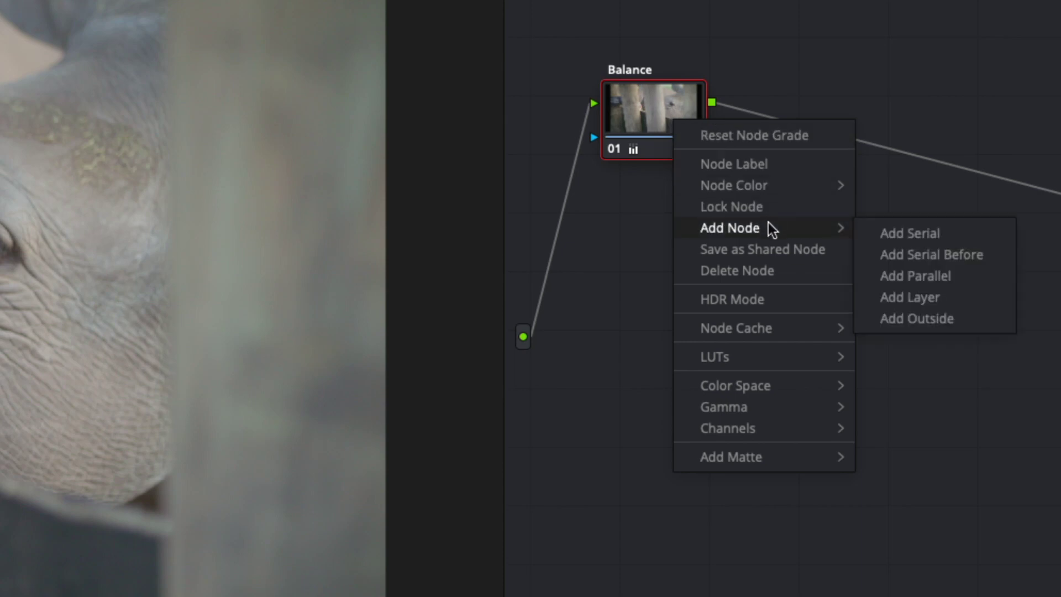
pyautogui.click(916, 233)
pyautogui.moveTo(805, 121); pyautogui.dragTo(847, 121)
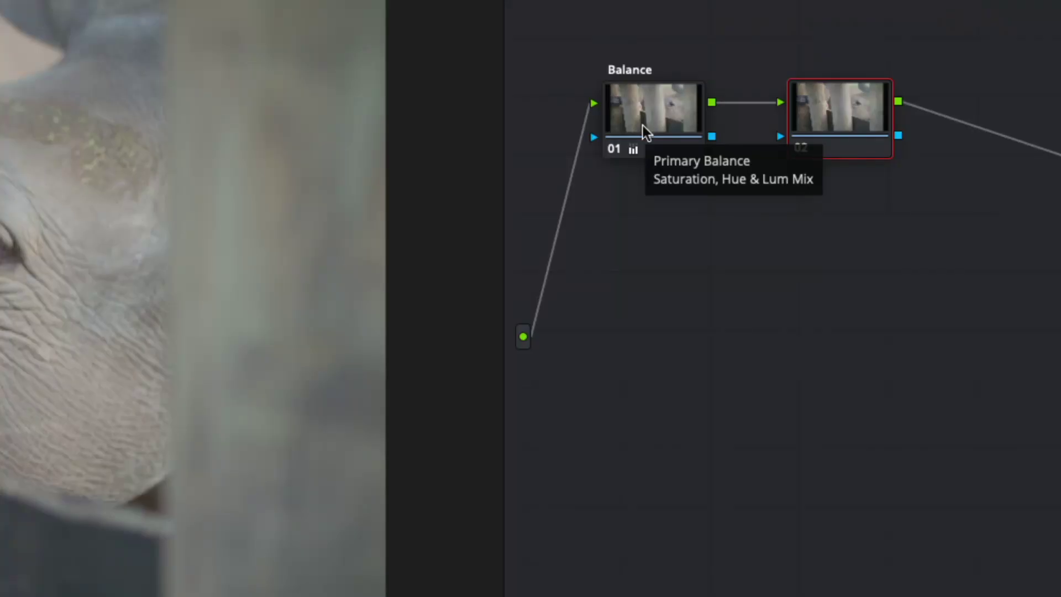
pyautogui.moveTo(811, 128); pyautogui.dragTo(817, 127)
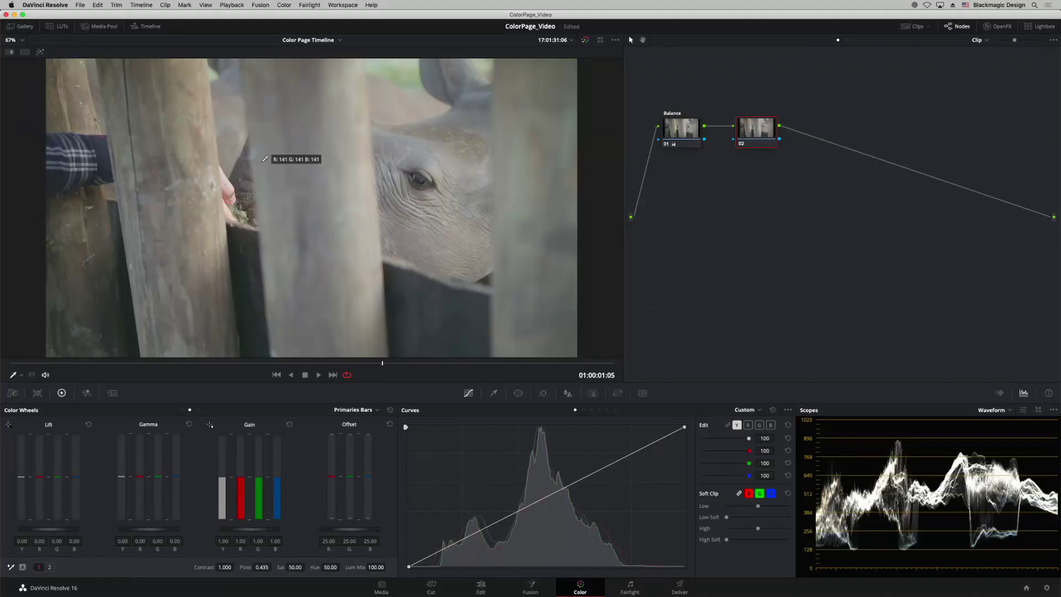
pyautogui.press('cmd+s')
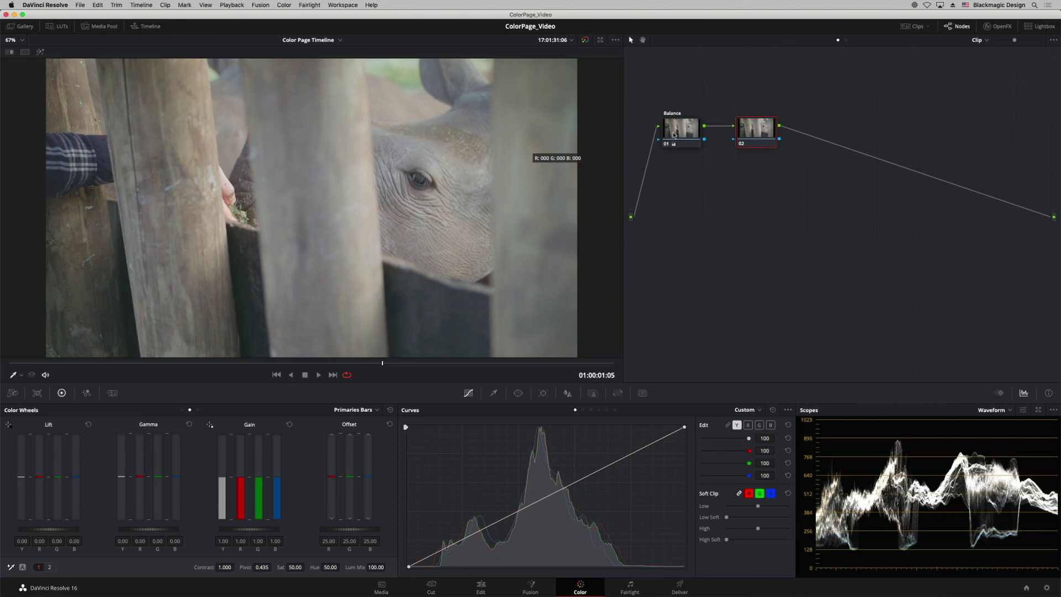
# - Align node 02 with the Balance node and label it Creative
pyautogui.moveTo(763, 135); pyautogui.dragTo(765, 131)
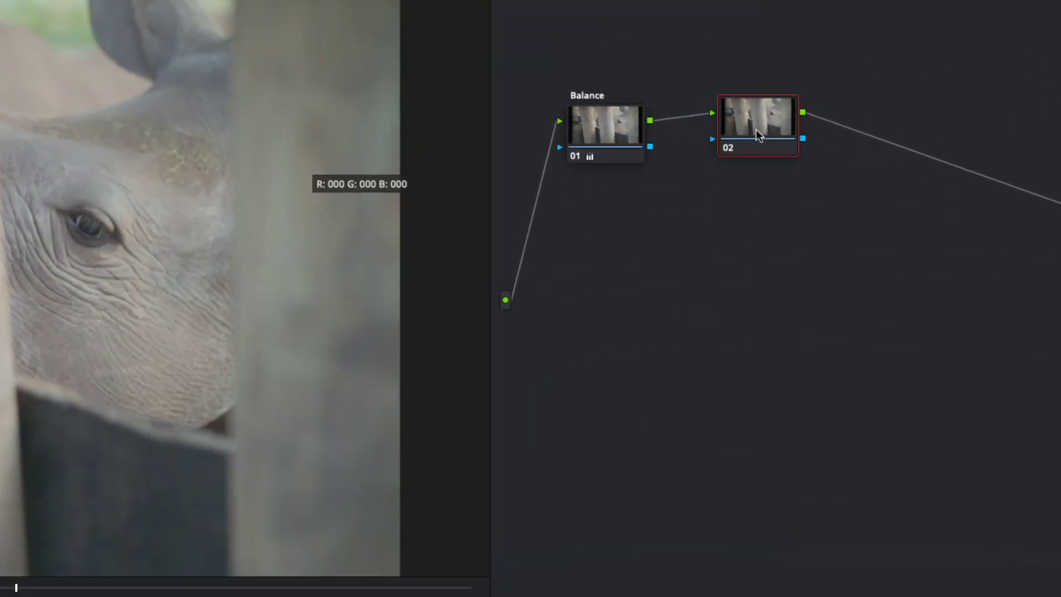
pyautogui.rightClick(757, 133)
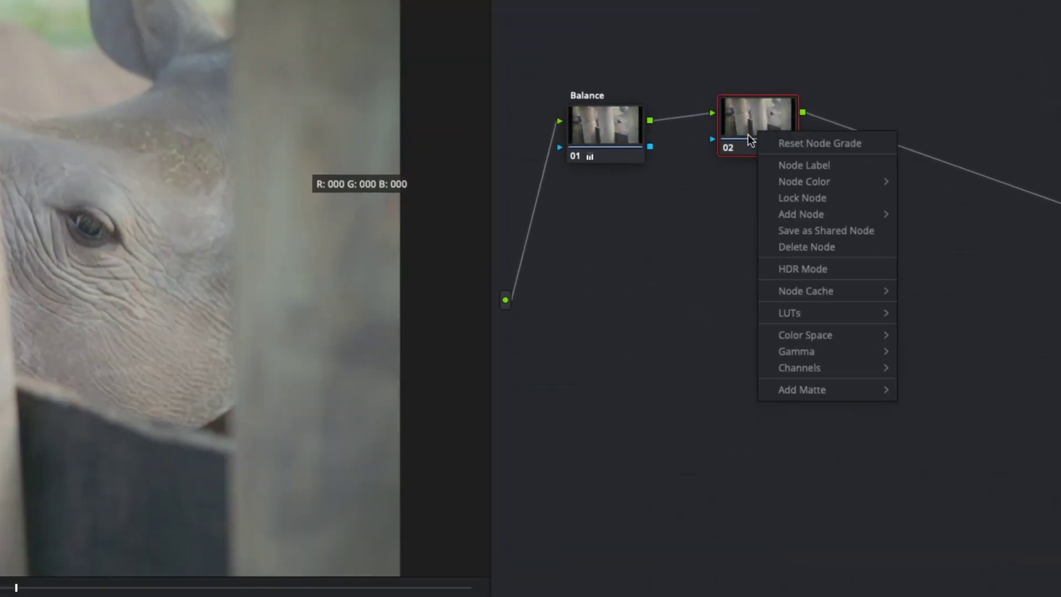
pyautogui.click(765, 138)
pyautogui.moveTo(765, 138)
pyautogui.mouseDown()
pyautogui.moveTo(756, 149)
pyautogui.moveTo(749, 132)
pyautogui.mouseUp()
pyautogui.rightClick(739, 122)
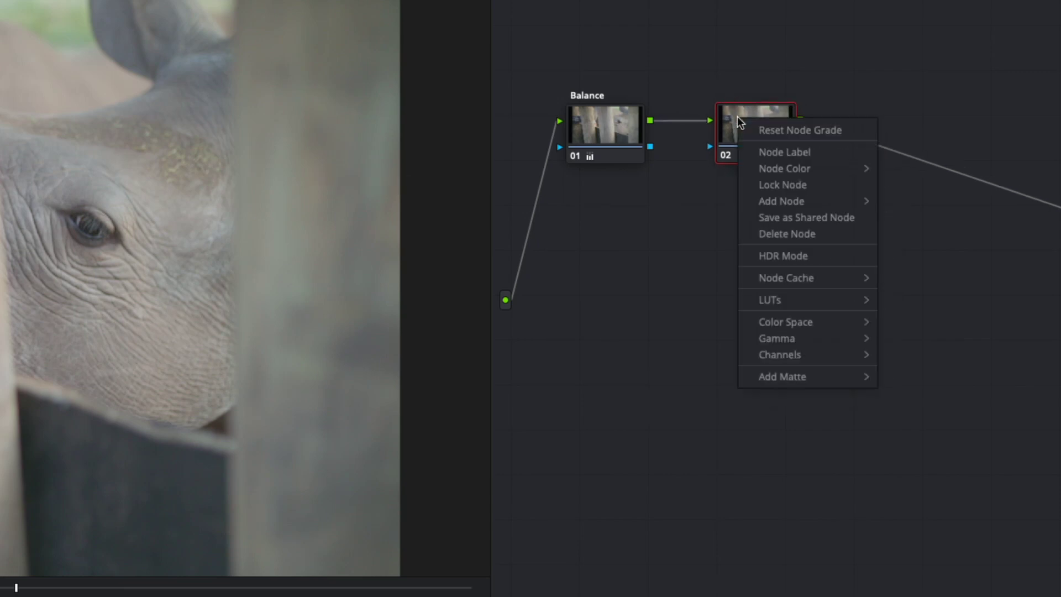
pyautogui.click(778, 150)
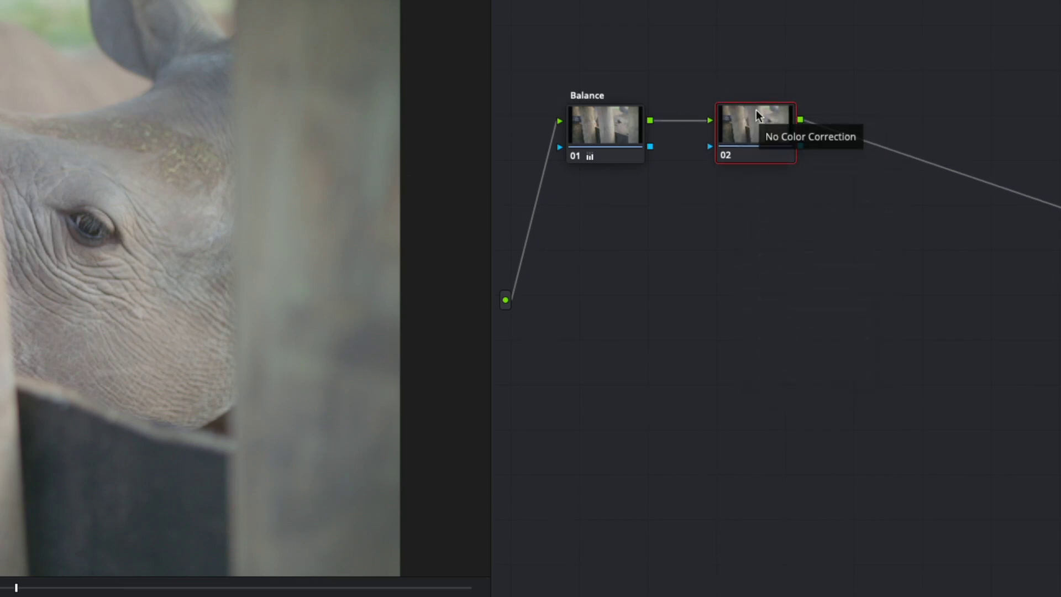
pyautogui.write('Creatibve')
pyautogui.press('BackSpace')
pyautogui.press('BackSpace')
pyautogui.press('BackSpace')
pyautogui.write('ve')
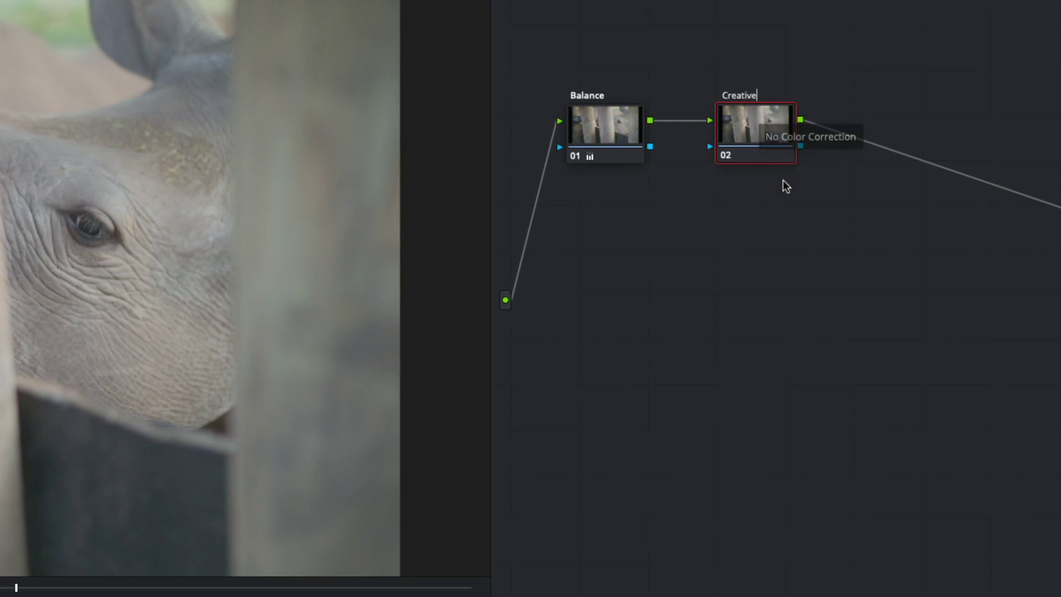
pyautogui.press('Return')
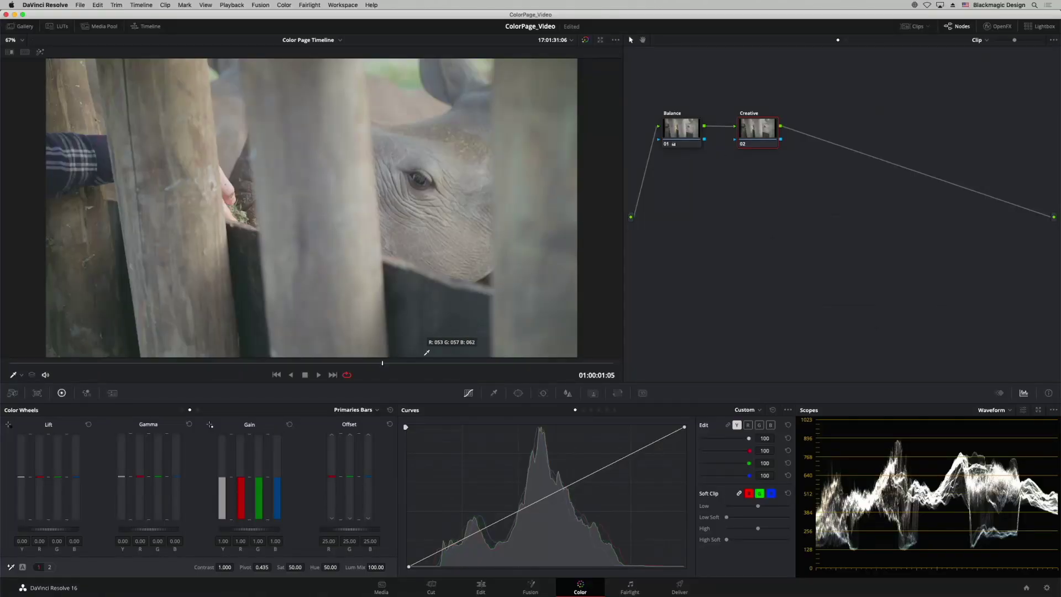
# - Switch the primaries back to wheels and shift the Creative node's Gamma darker and bluer, to Y -0.02, R -0.03, G -0.02, B 0.01
pyautogui.moveTo(755, 135); pyautogui.dragTo(756, 133)
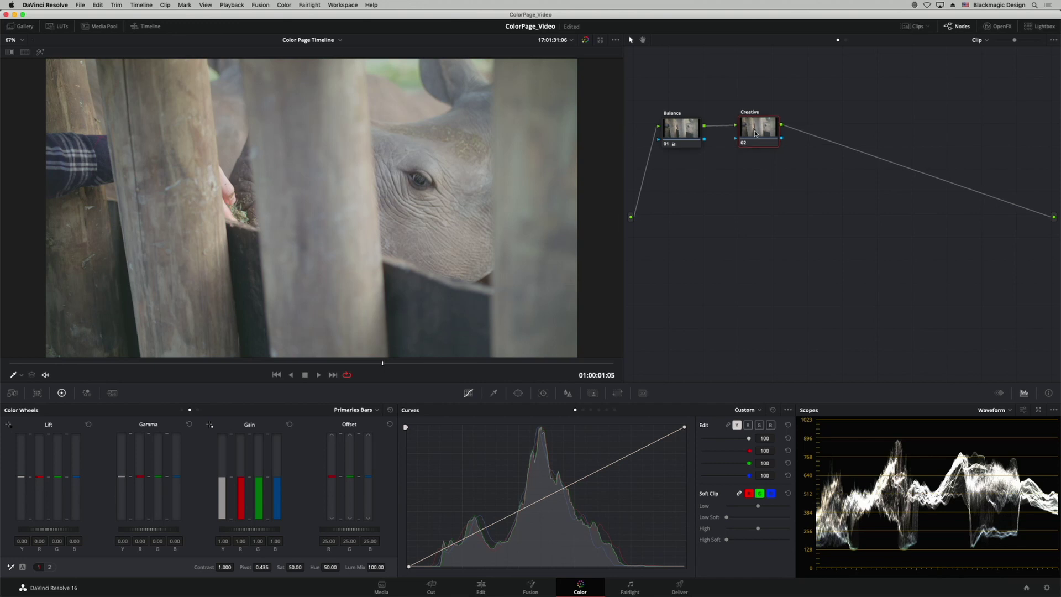
pyautogui.click(182, 410)
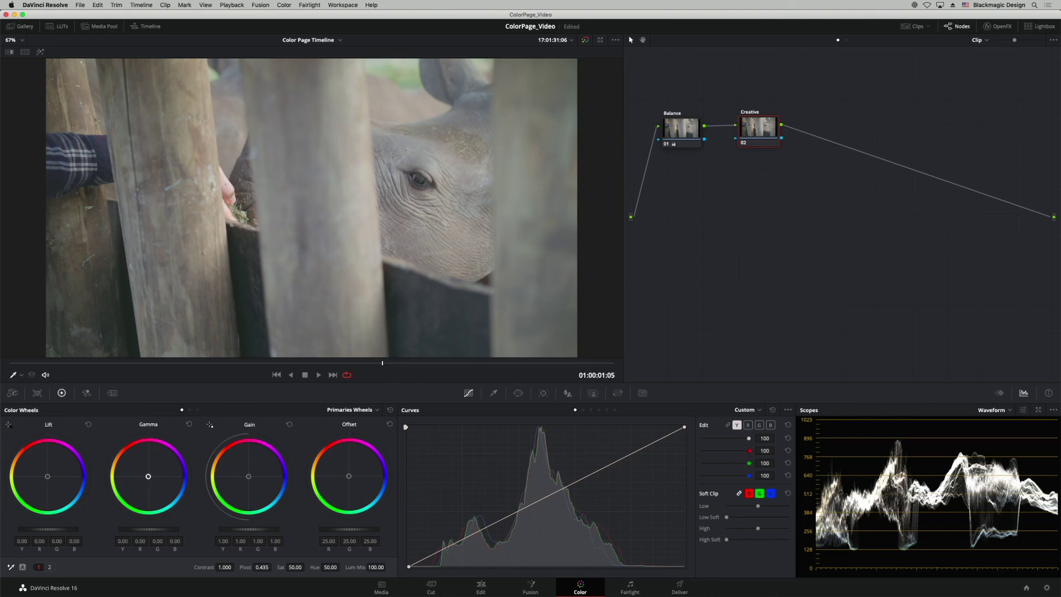
pyautogui.moveTo(148, 529); pyautogui.dragTo(141, 529)
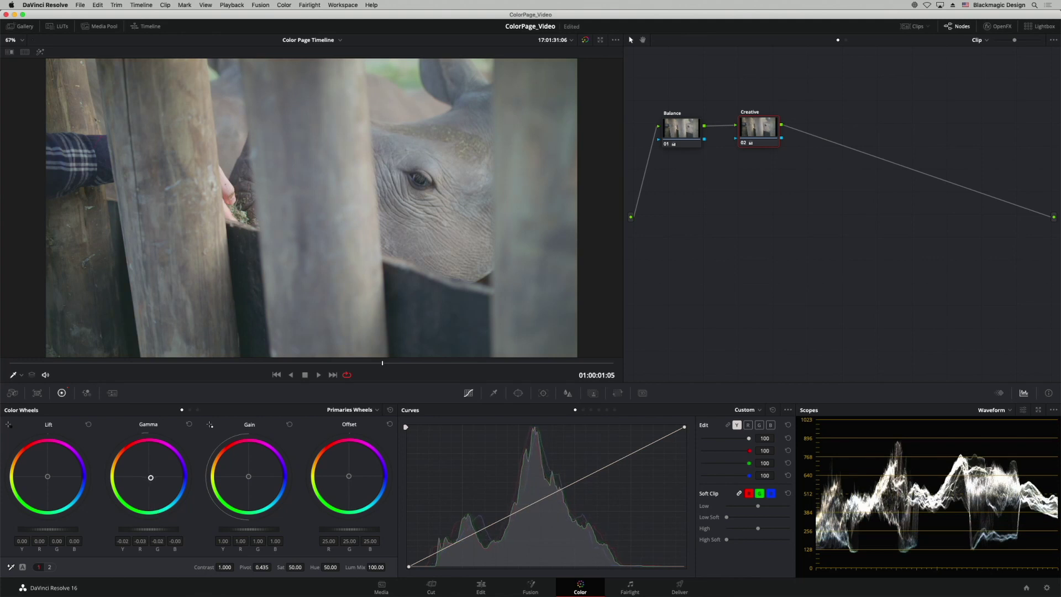
pyautogui.moveTo(151, 477); pyautogui.dragTo(151, 478)
# - Raise the Creative node's contrast to 1.316 and compare the shot with and without the whole grade
pyautogui.moveTo(225, 567); pyautogui.dragTo(236, 567)
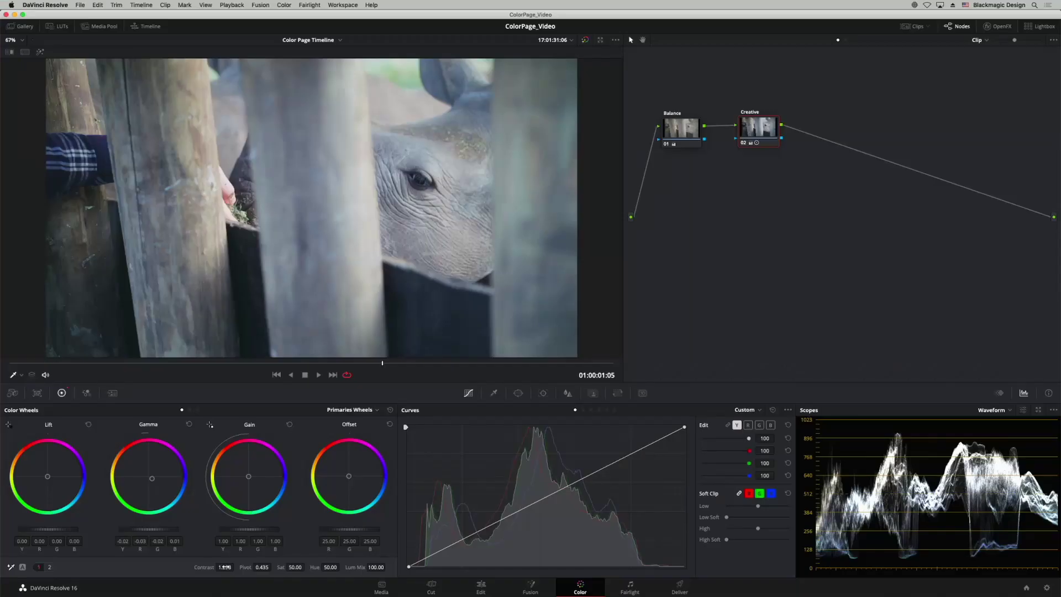
pyautogui.moveTo(225, 567); pyautogui.dragTo(237, 566)
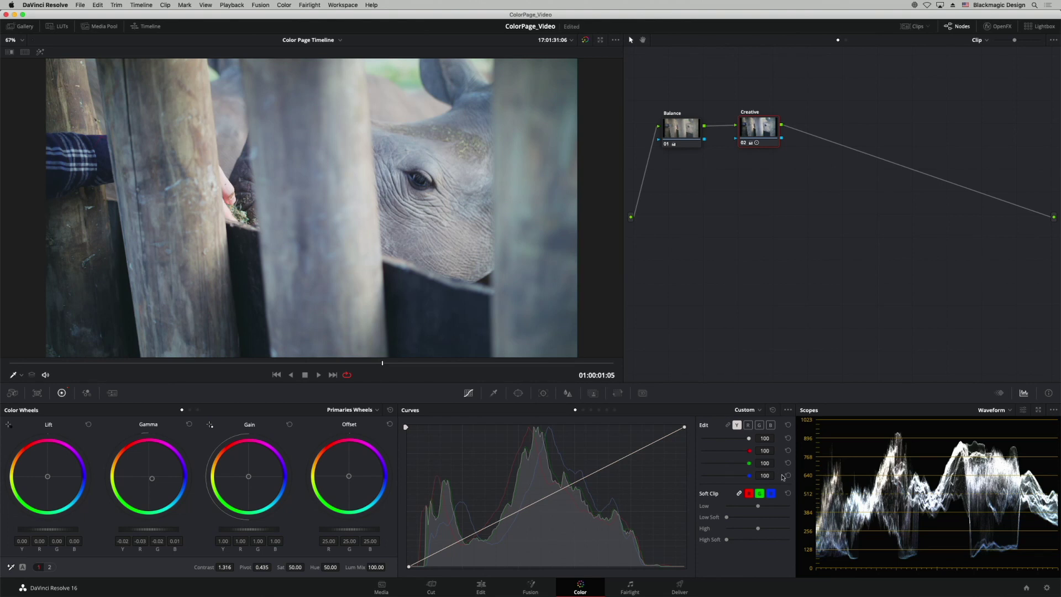
pyautogui.click(521, 227)
pyautogui.hotkey('shift', 'd')
pyautogui.hotkey('shift', 'd')
pyautogui.hotkey('shift', 'd')
pyautogui.hotkey('shift', 'd')
# - Straighten the Creative node's position and repeatedly disable and re-enable it to compare its effect on the shot
pyautogui.moveTo(746, 137); pyautogui.dragTo(751, 135)
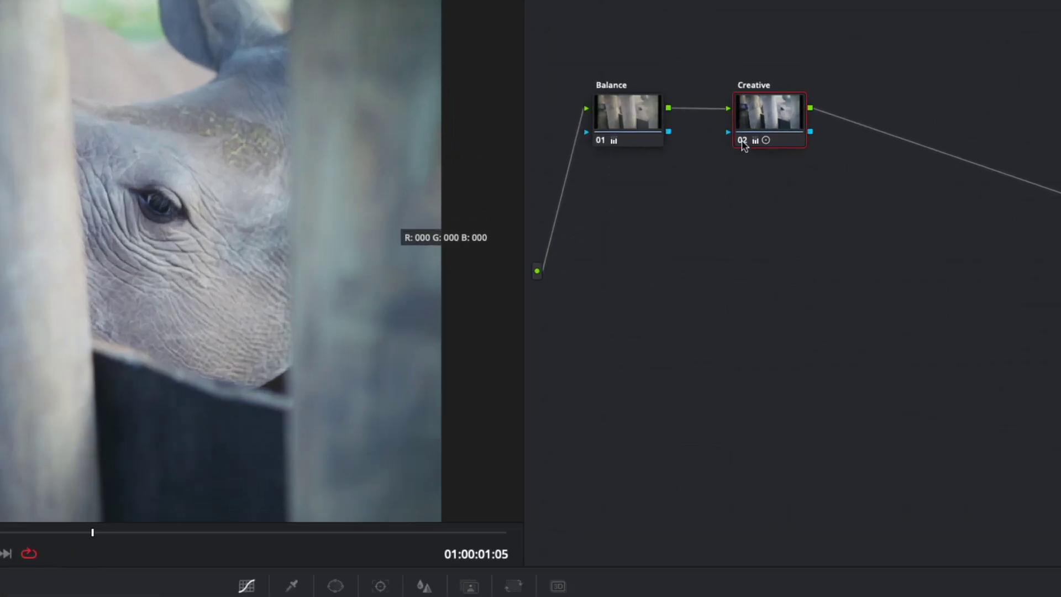
pyautogui.click(743, 141)
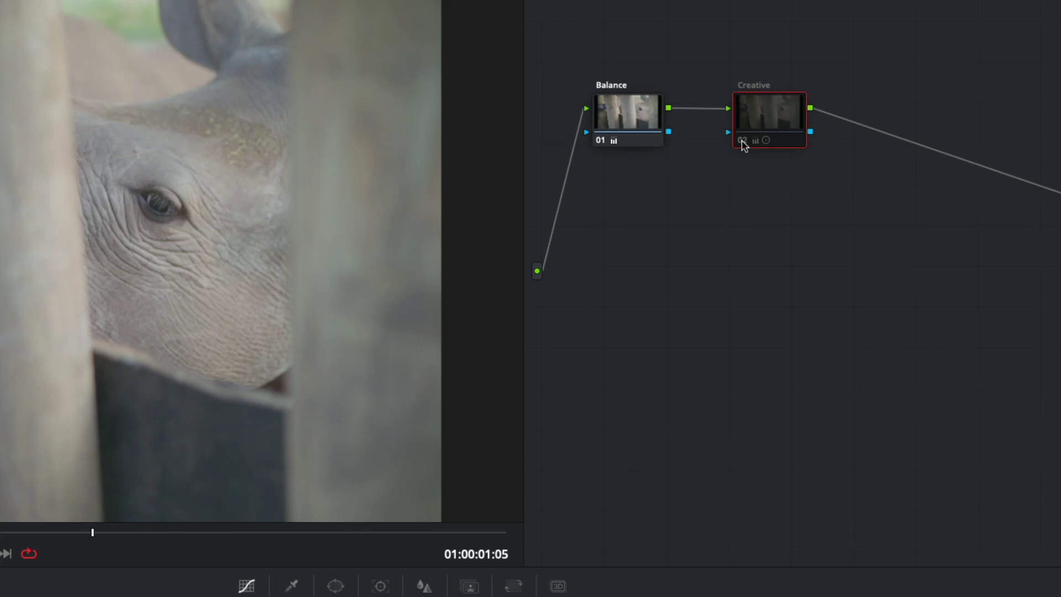
pyautogui.click(743, 141)
pyautogui.click(743, 141)
pyautogui.click(743, 141)
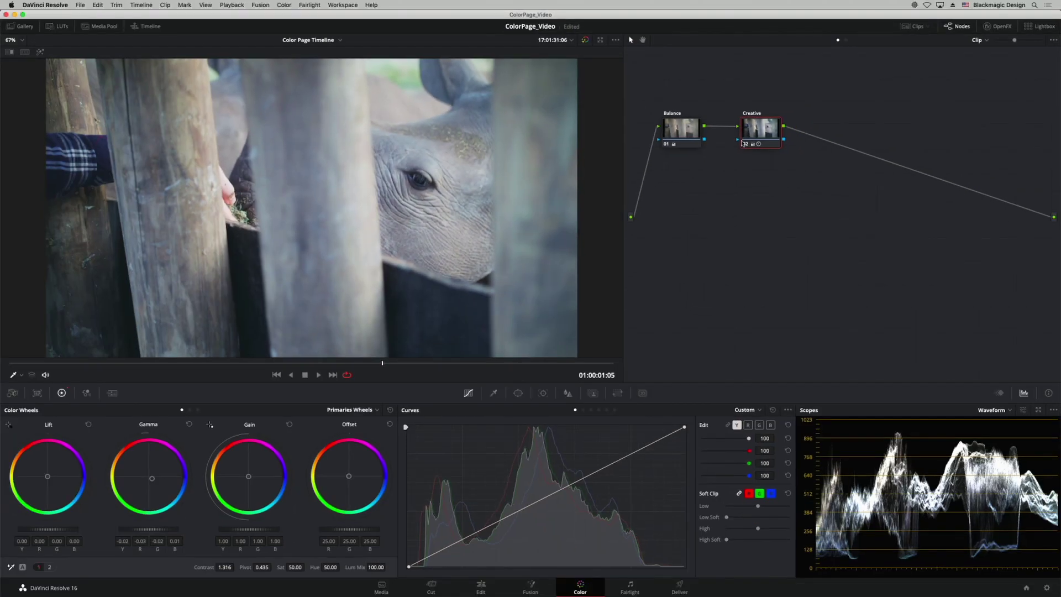
pyautogui.click(743, 142)
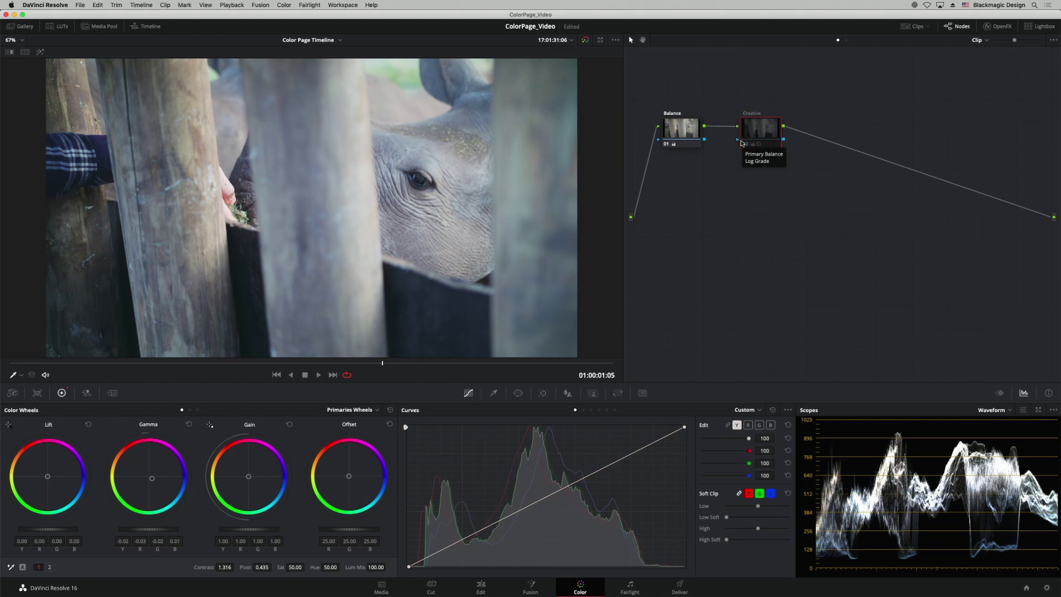
pyautogui.click(743, 143)
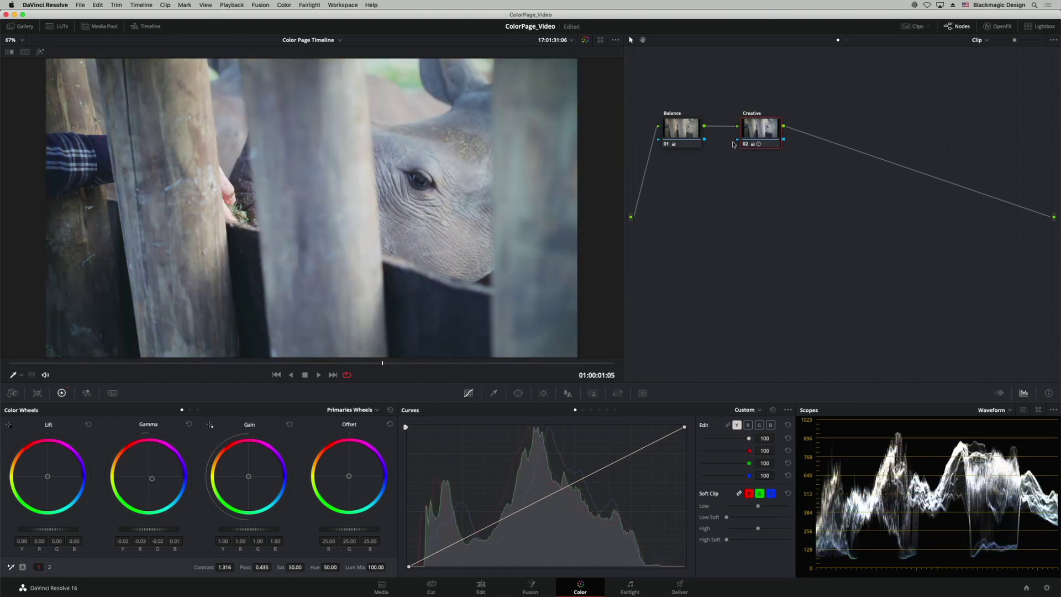
# - Toggle the Balance node and the Creative node off and on in turn to compare each one's contribution
pyautogui.click(690, 140)
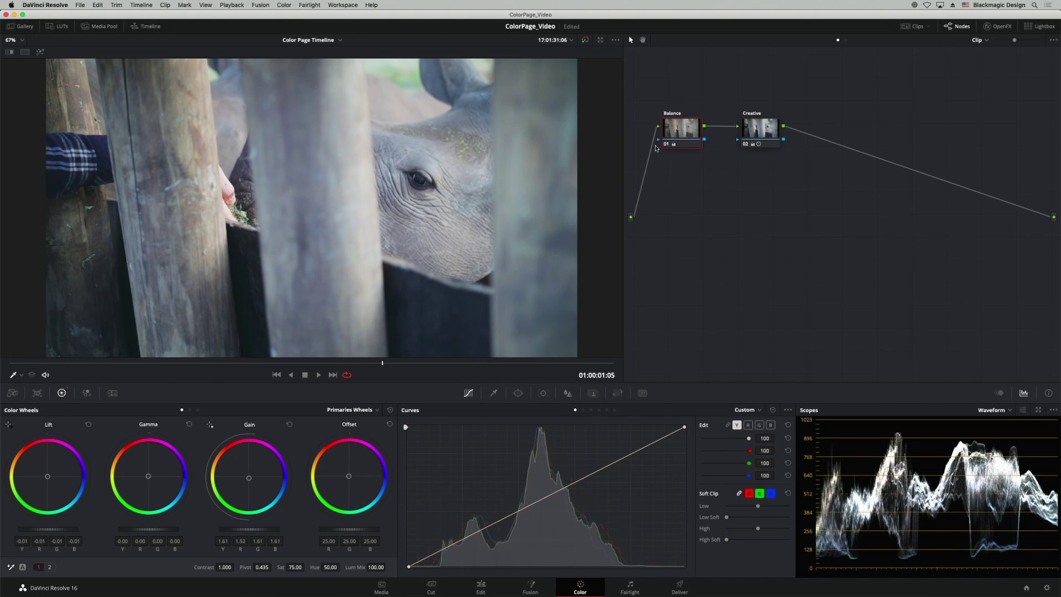
pyautogui.hotkey('ctrl', 'd')
pyautogui.hotkey('ctrl', 'd')
pyautogui.hotkey('ctrl', 'd')
pyautogui.hotkey('ctrl', 'd')
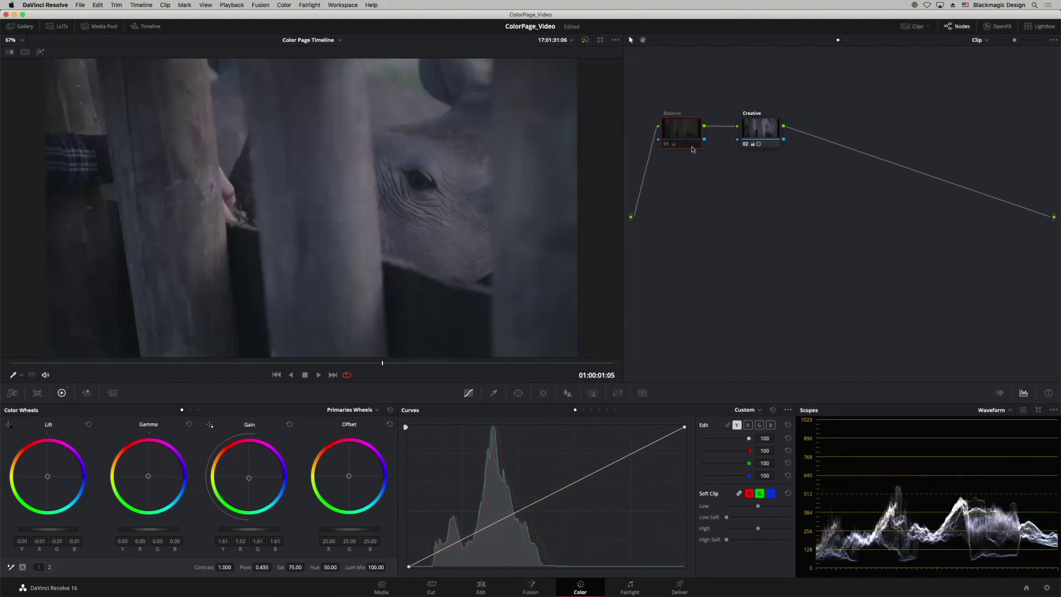
pyautogui.click(756, 133)
pyautogui.hotkey('ctrl', 'd')
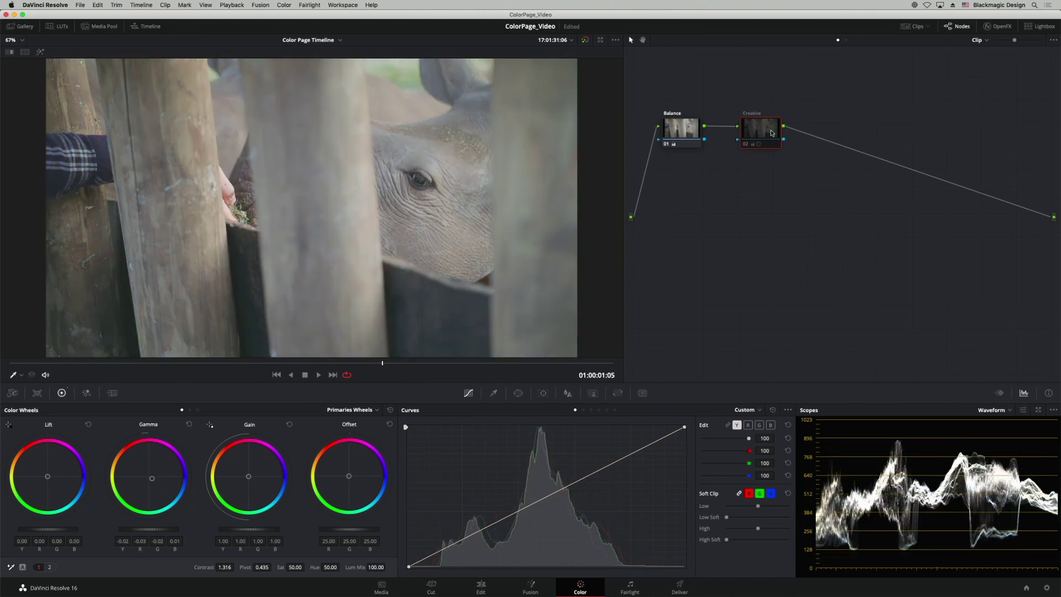
pyautogui.hotkey('ctrl', 'd')
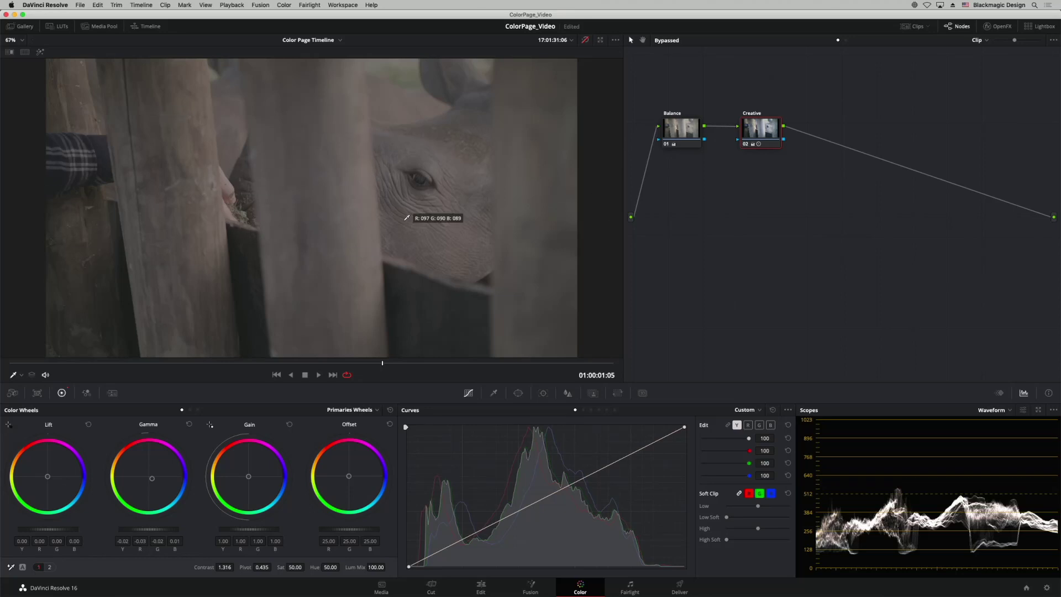
# - Turn the bypassed grade back on and set the Creative node's Midtone Detail to 65 on the second page of primary adjustments
pyautogui.hotkey('shift', 'd')
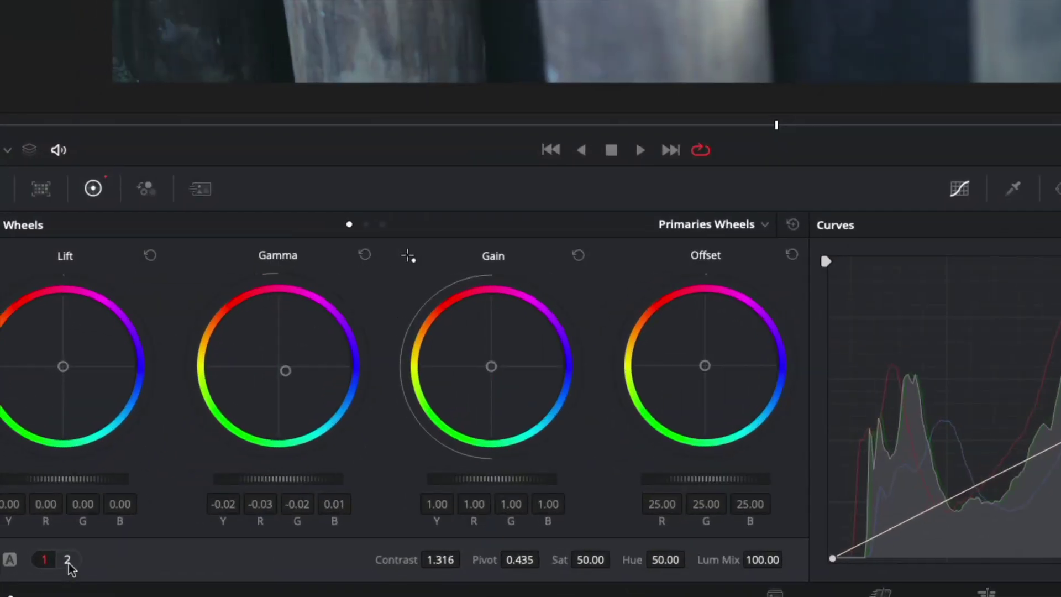
pyautogui.click(68, 560)
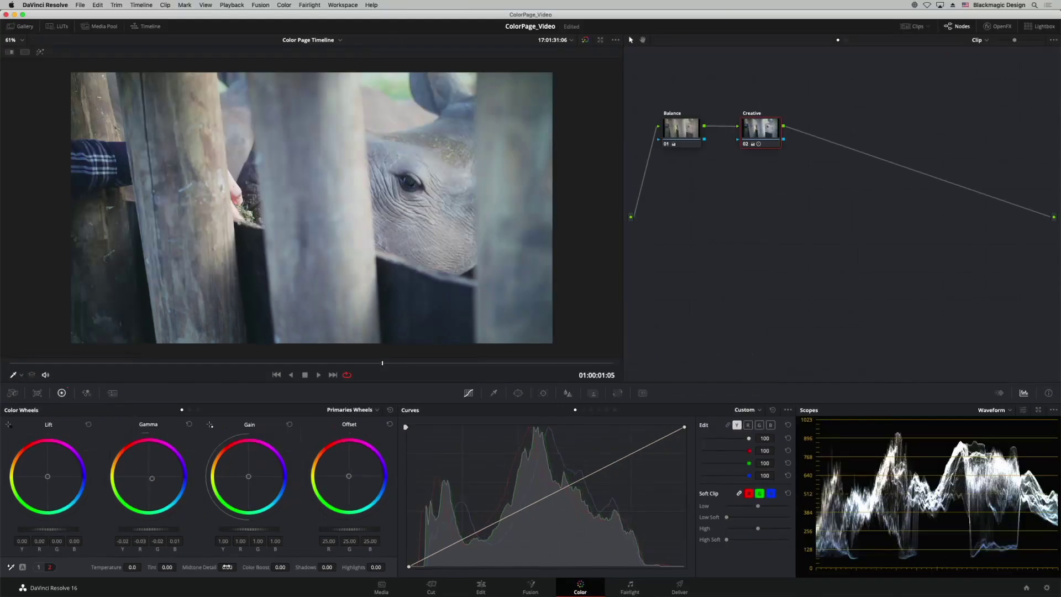
pyautogui.moveTo(239, 567); pyautogui.dragTo(239, 567)
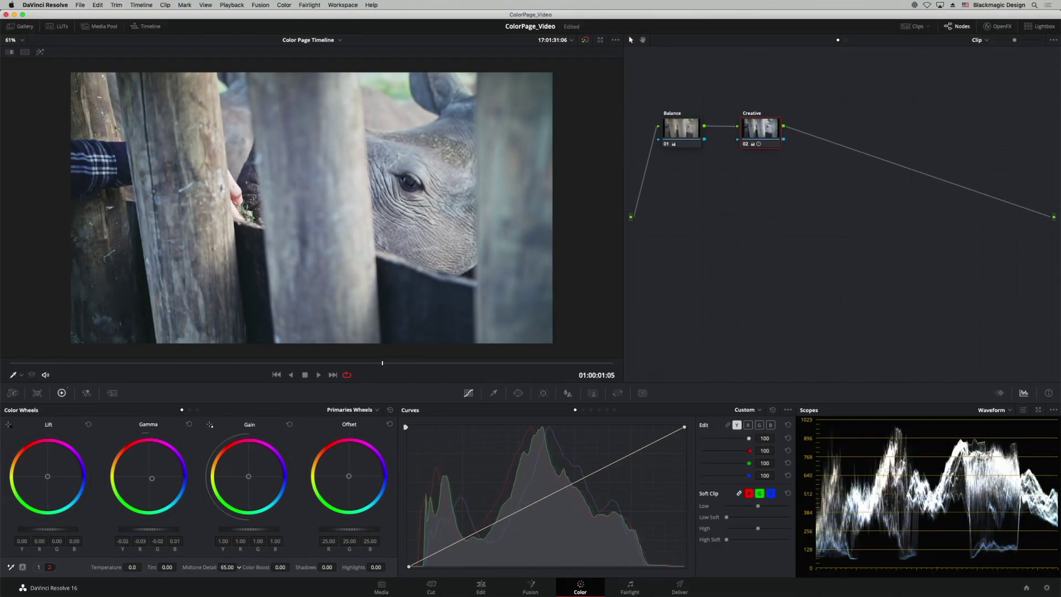
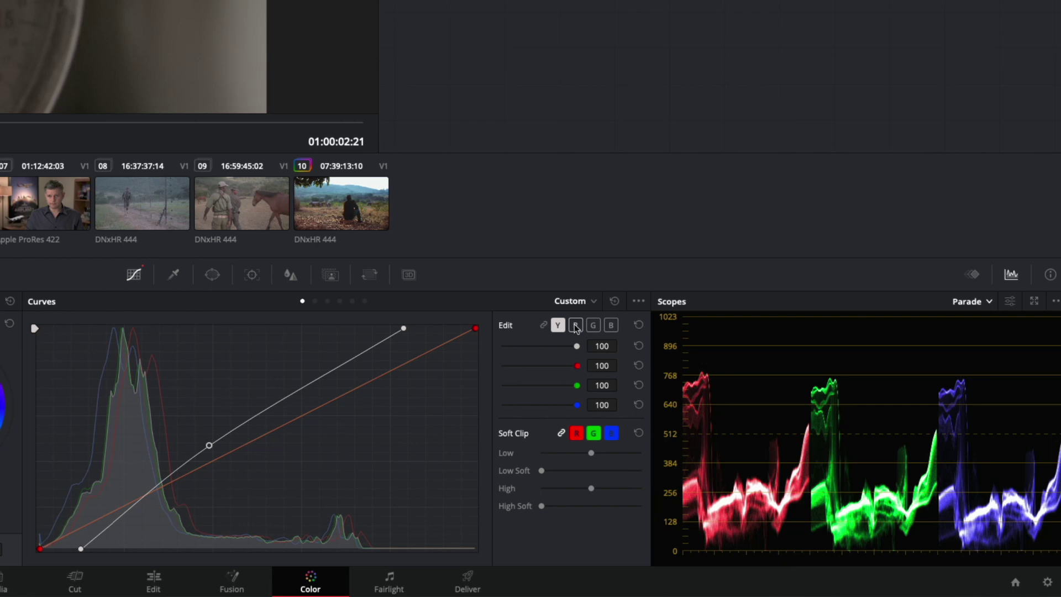
# - Isolate the red channel in the custom curves of clip 02 and lower its white point slightly
pyautogui.click(576, 326)
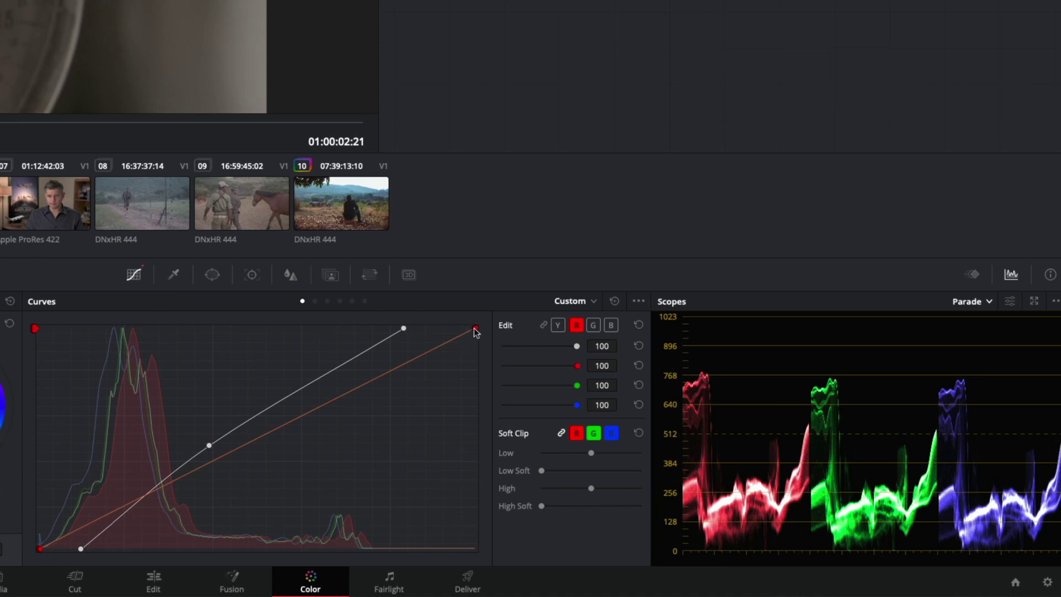
pyautogui.moveTo(475, 330); pyautogui.dragTo(476, 335)
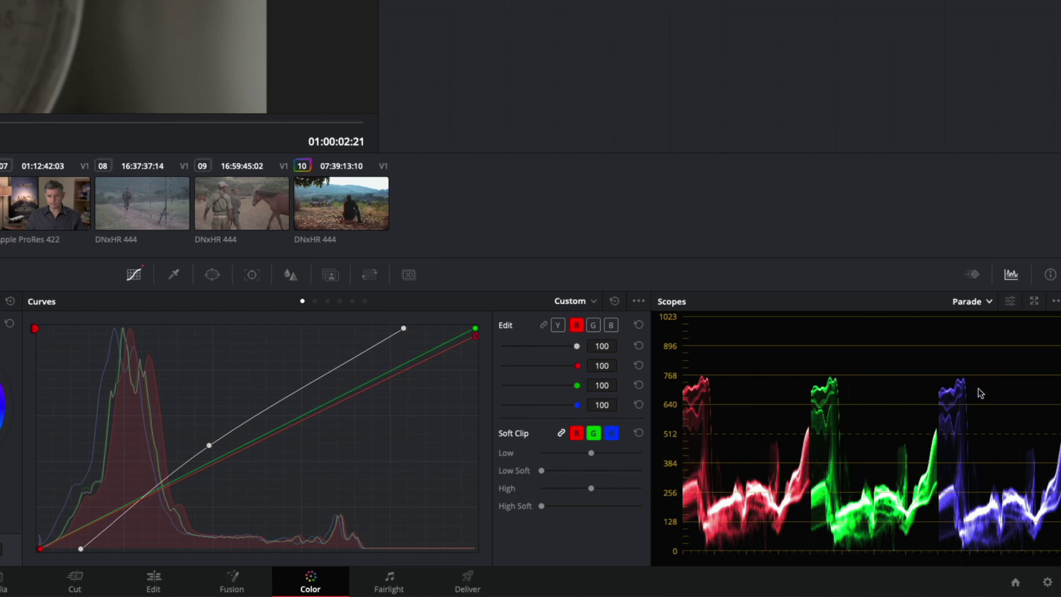
pyautogui.moveTo(476, 335); pyautogui.dragTo(477, 340)
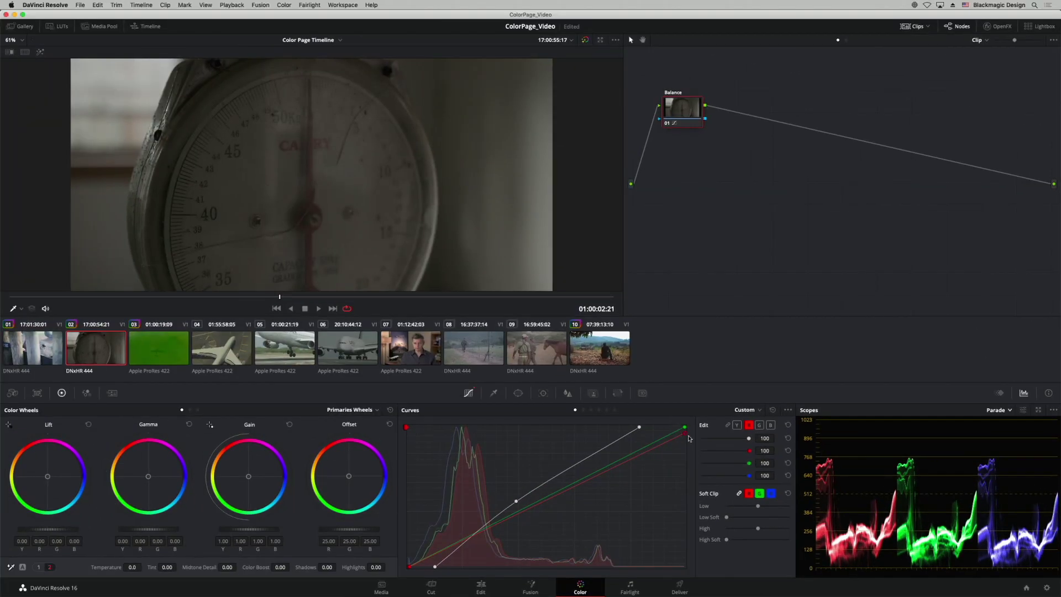
# - Lower the red curve's white point slightly further and widen the viewer against the node editor
pyautogui.moveTo(686, 435); pyautogui.dragTo(685, 436)
pyautogui.moveTo(623, 215); pyautogui.dragTo(712, 216)
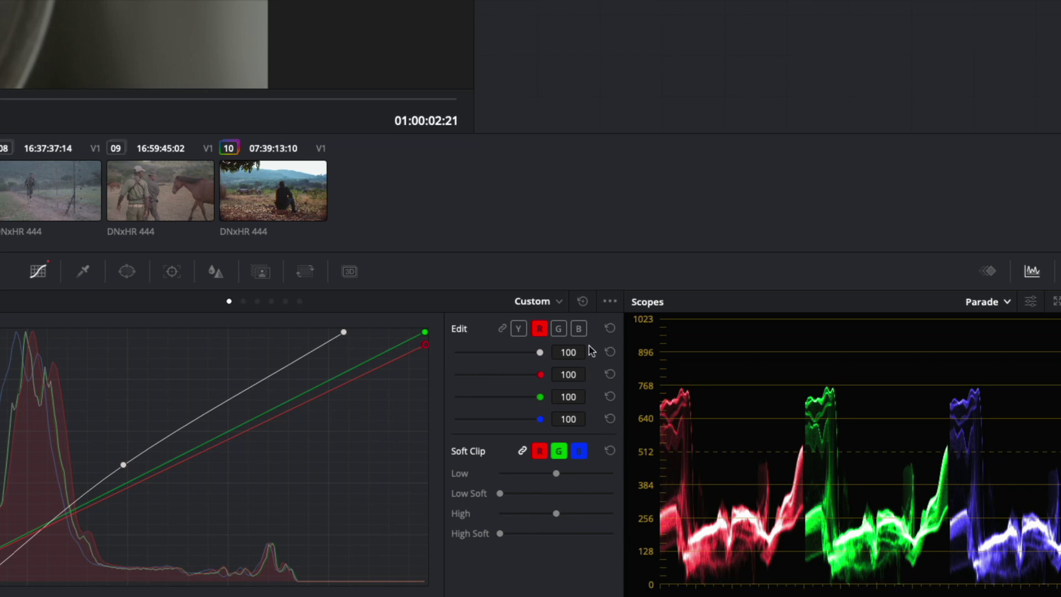
# - Isolate the blue channel in the custom curves, lower its white point and add a control point in its upper range
pyautogui.click(578, 330)
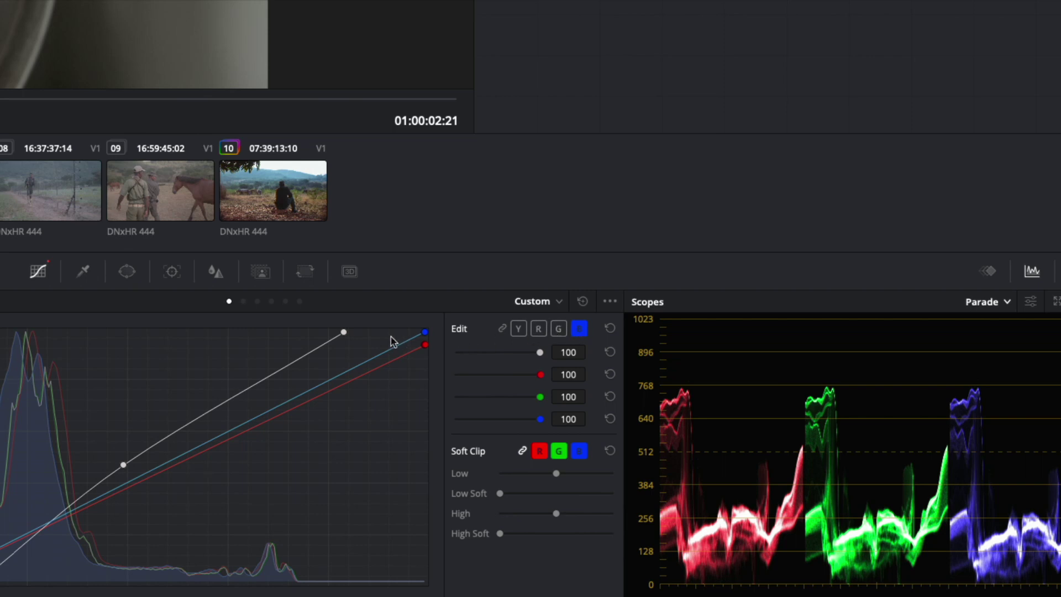
pyautogui.moveTo(424, 331)
pyautogui.mouseDown()
pyautogui.moveTo(398, 331)
pyautogui.moveTo(424, 335)
pyautogui.mouseUp()
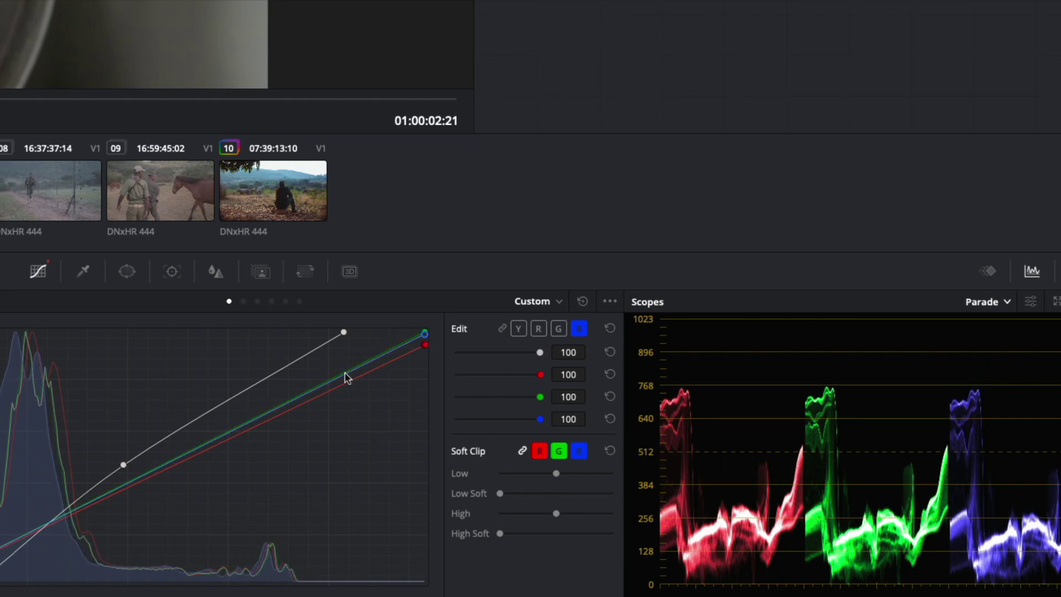
pyautogui.moveTo(344, 373); pyautogui.dragTo(344, 370)
pyautogui.moveTo(424, 334)
pyautogui.mouseDown()
pyautogui.moveTo(418, 357)
pyautogui.moveTo(422, 345)
pyautogui.mouseUp()
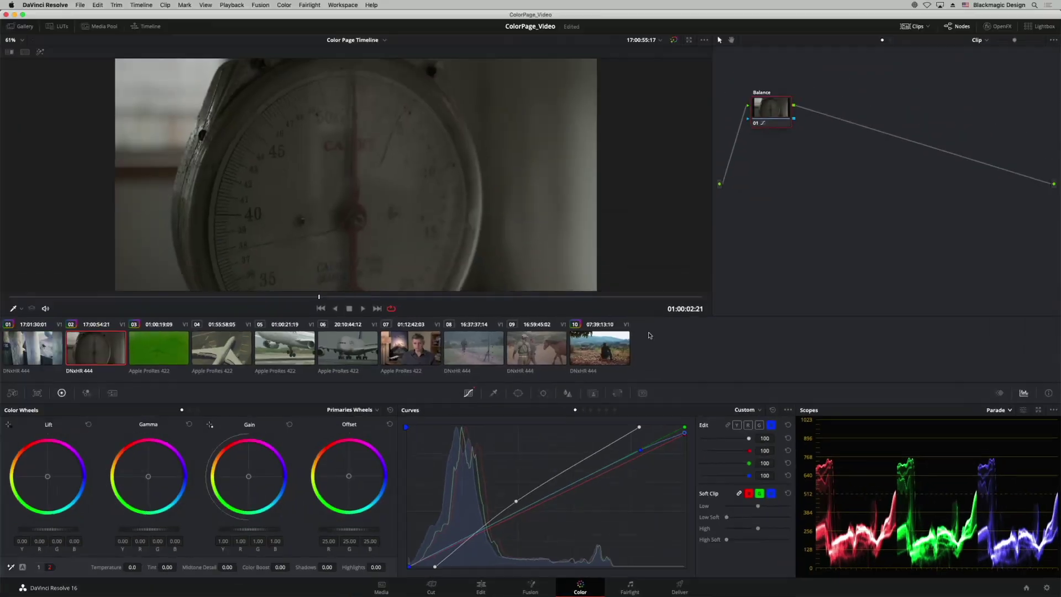
pyautogui.moveTo(686, 435)
pyautogui.mouseDown()
pyautogui.moveTo(629, 456)
pyautogui.moveTo(685, 441)
pyautogui.mouseUp()
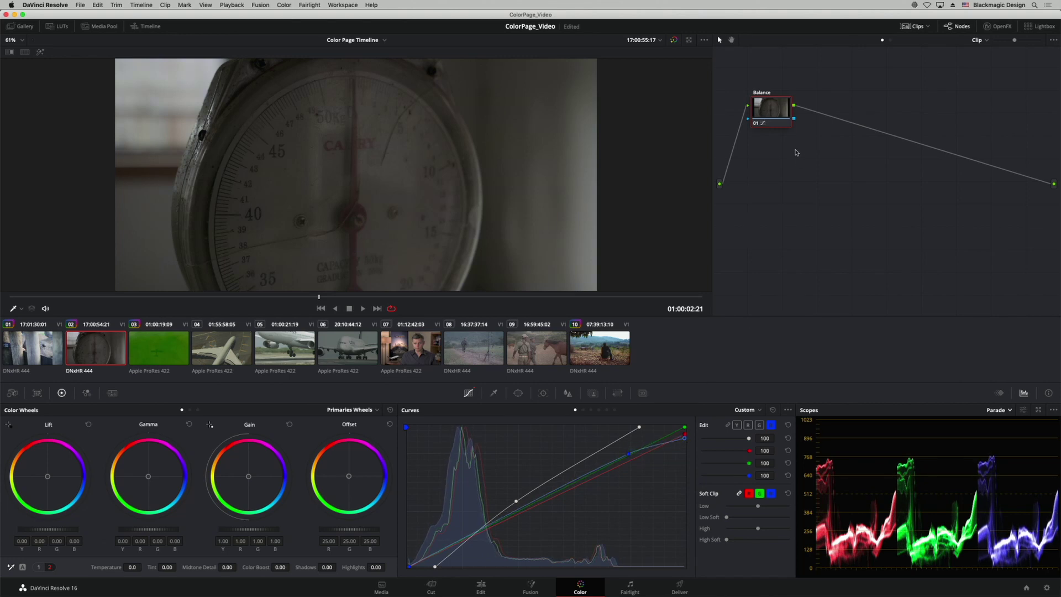
# - Add a serial node after the Balance node and place it level with Balance, with a small gap between them
pyautogui.moveTo(776, 116); pyautogui.dragTo(776, 111)
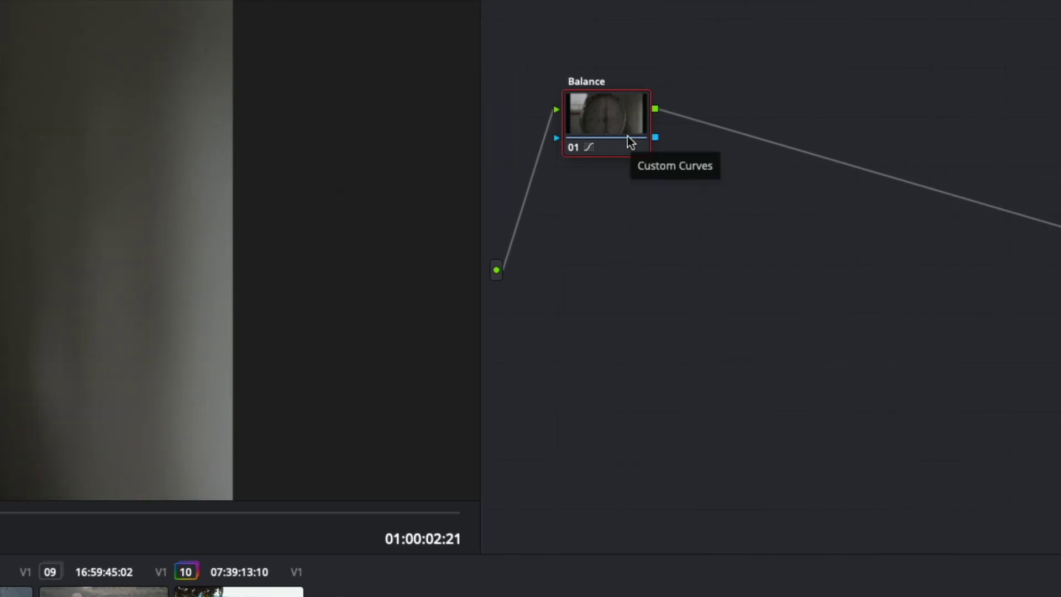
pyautogui.hotkey('alt', 's')
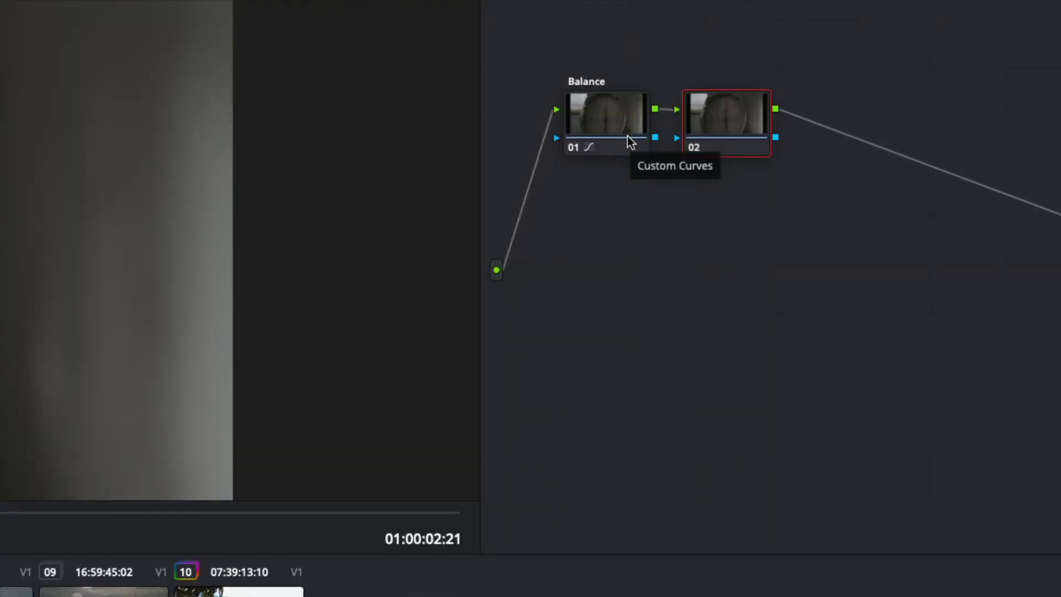
pyautogui.moveTo(705, 130); pyautogui.dragTo(734, 129)
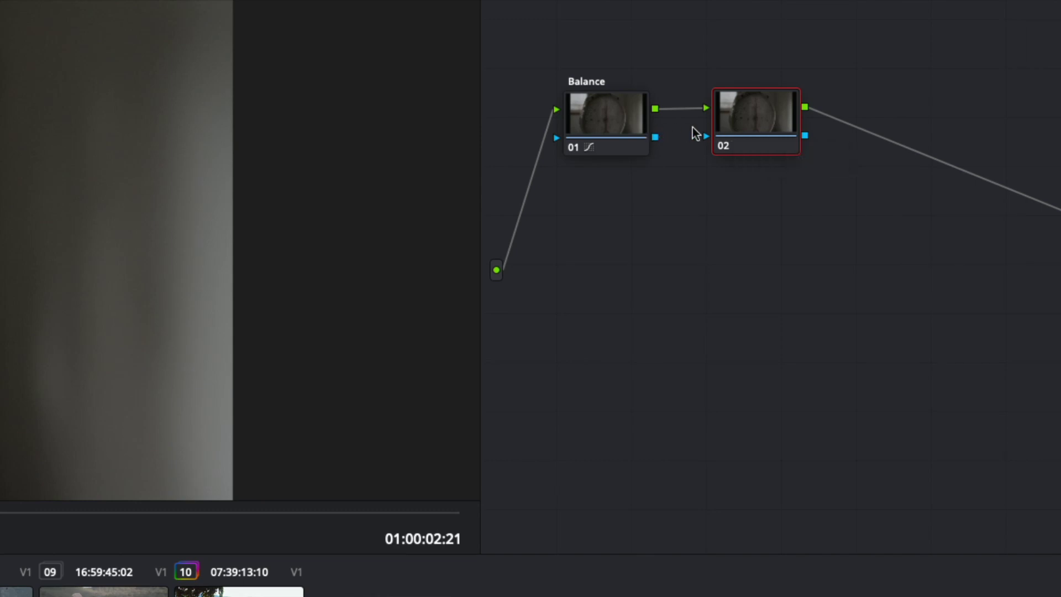
pyautogui.moveTo(737, 126); pyautogui.dragTo(741, 128)
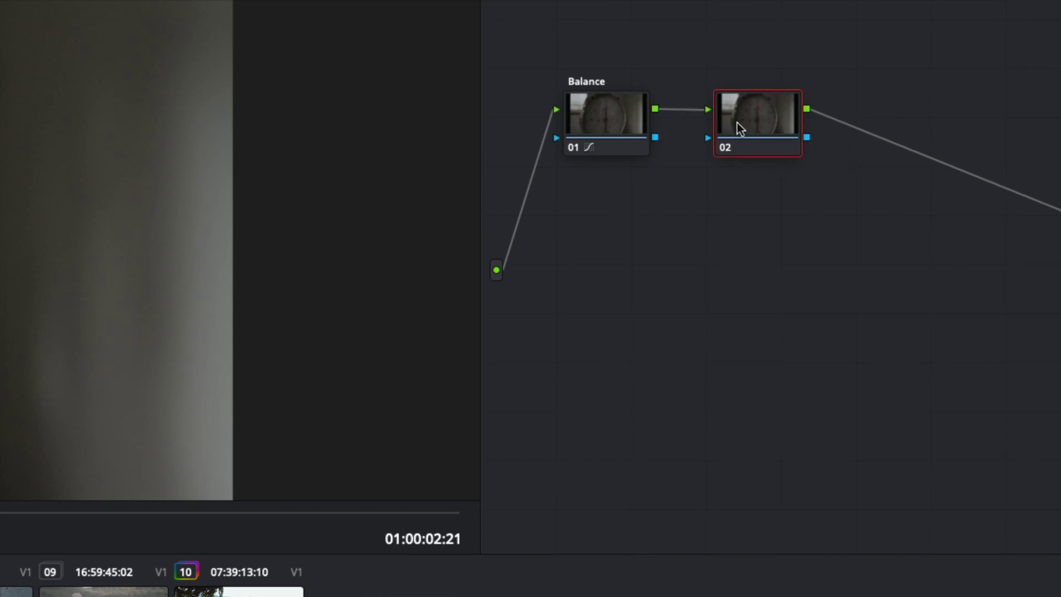
# - Label the new second node Contrast
pyautogui.rightClick(741, 128)
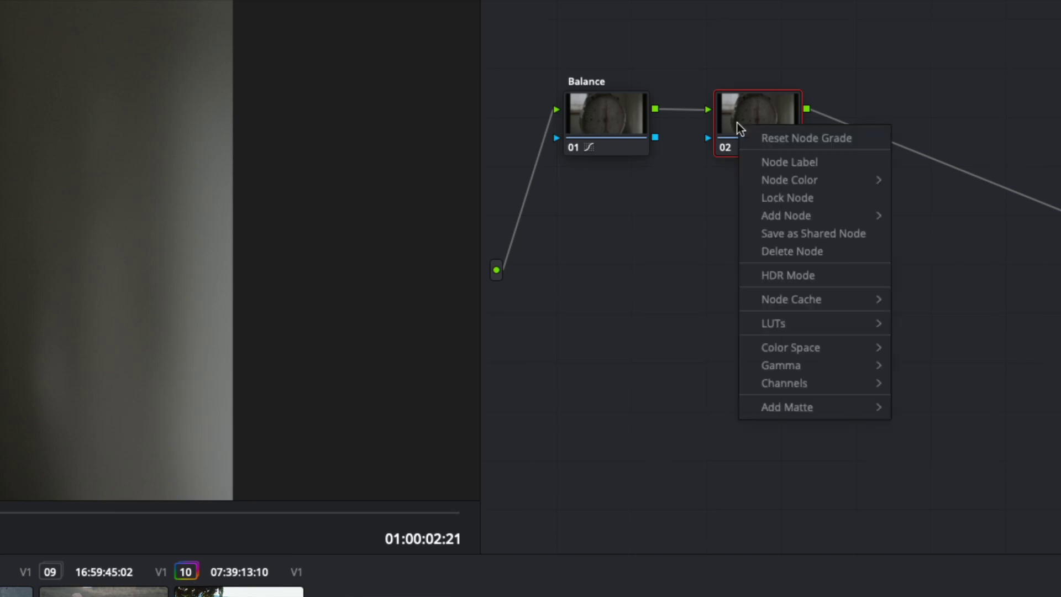
pyautogui.click(812, 163)
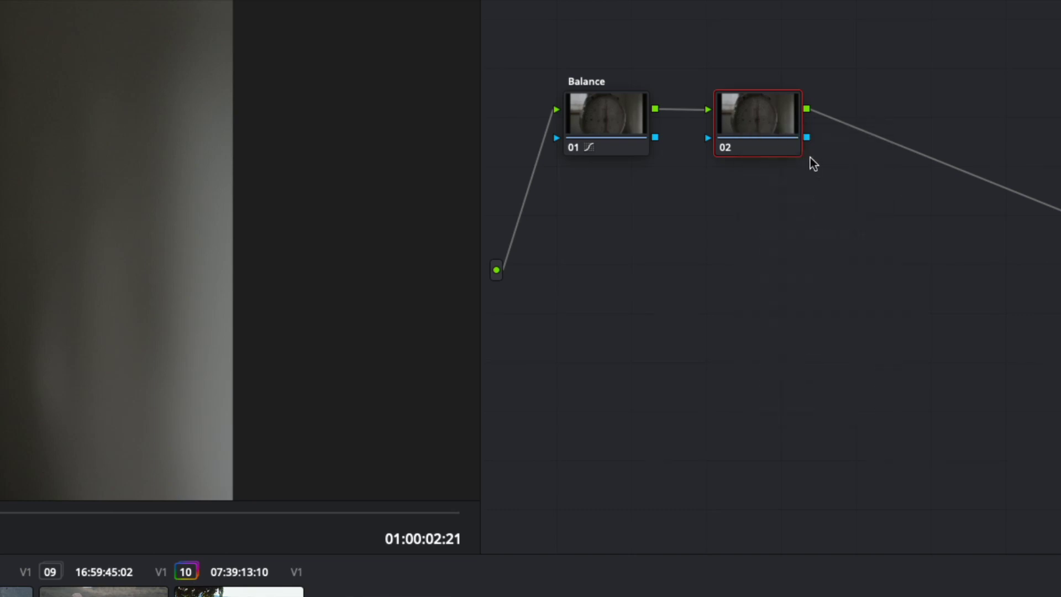
pyautogui.write('Contr')
pyautogui.write('ast')
pyautogui.press('BackSpace')
pyautogui.write('t')
pyautogui.press('Return')
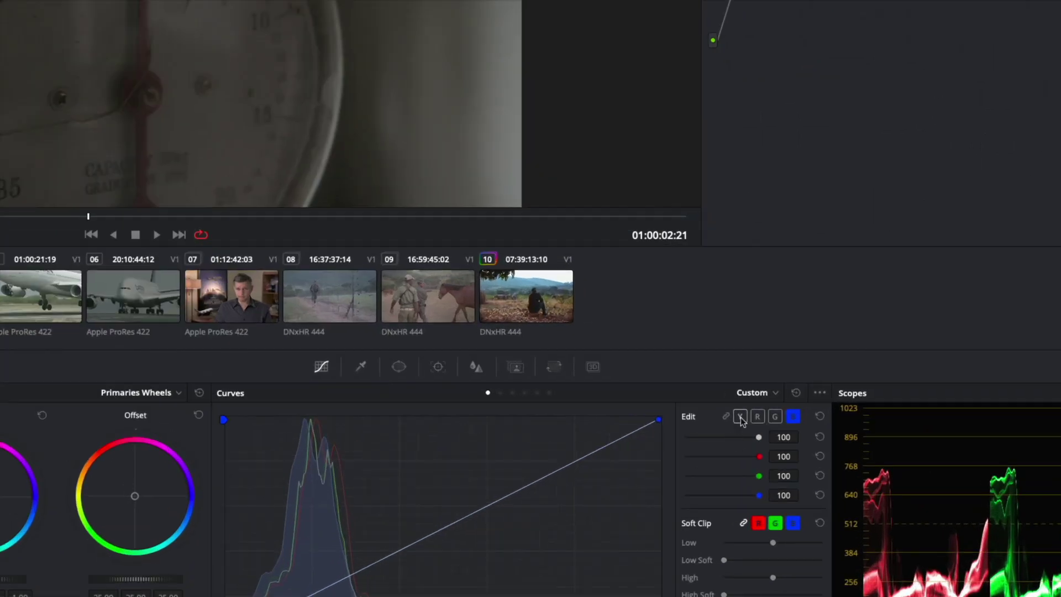
# - Isolate the luminance curve on the Contrast node and add one control point in the highlights and one in the shadows
pyautogui.click(741, 417)
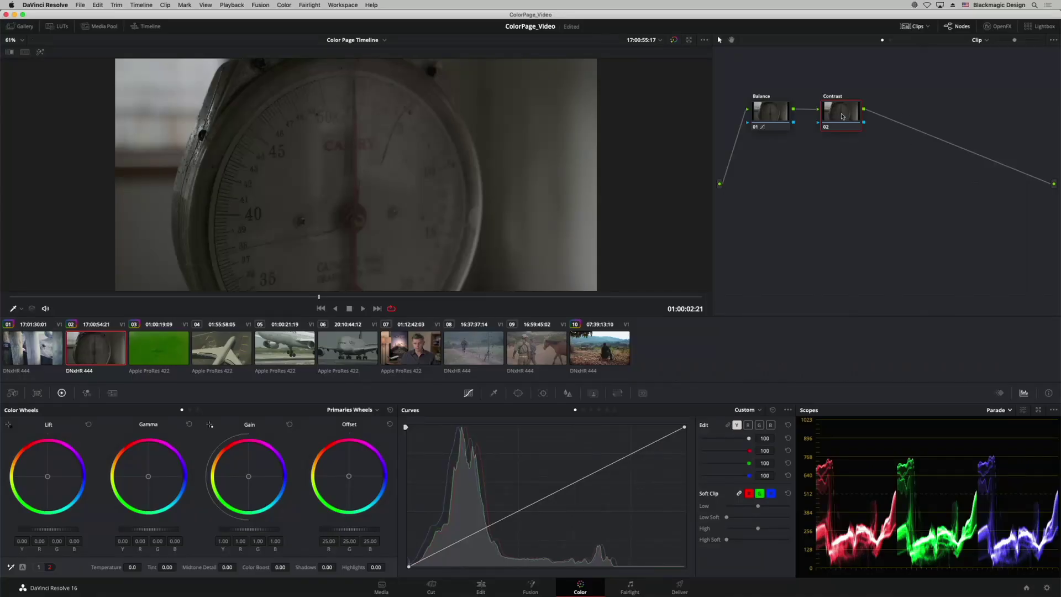
pyautogui.moveTo(842, 116); pyautogui.dragTo(844, 117)
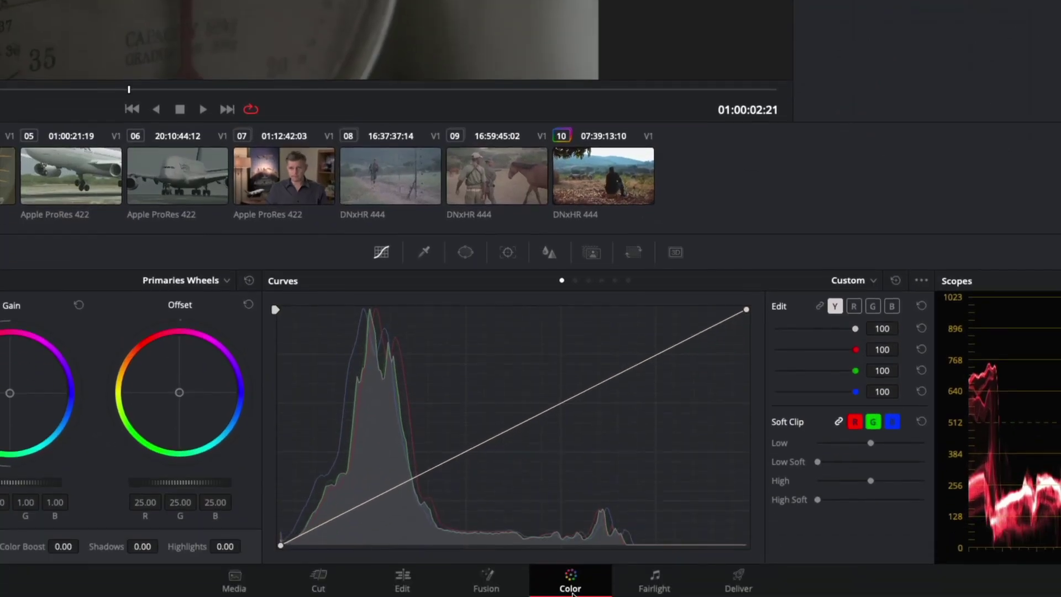
pyautogui.click(599, 384)
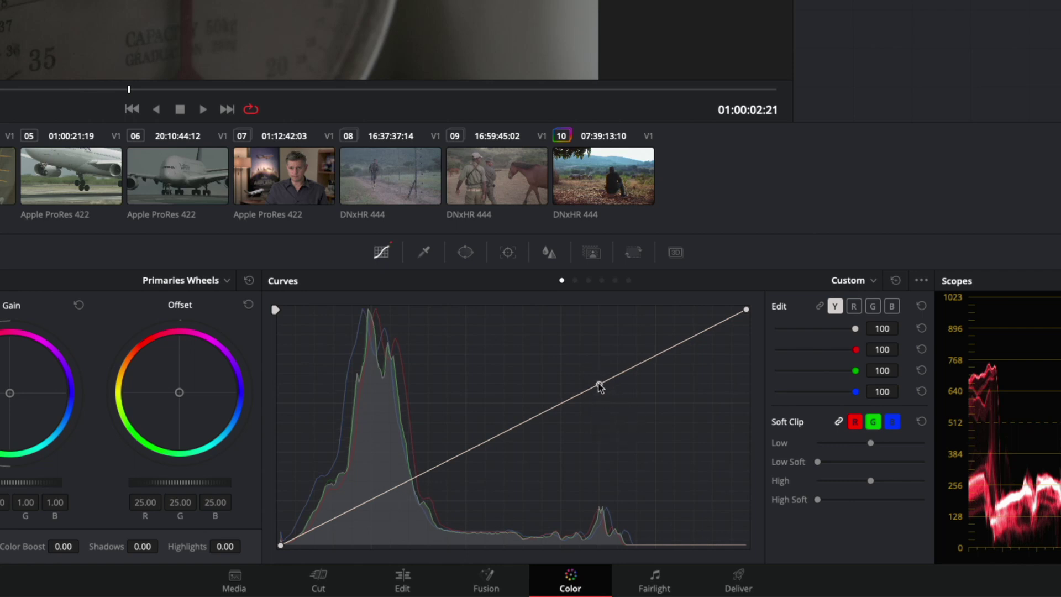
pyautogui.click(435, 469)
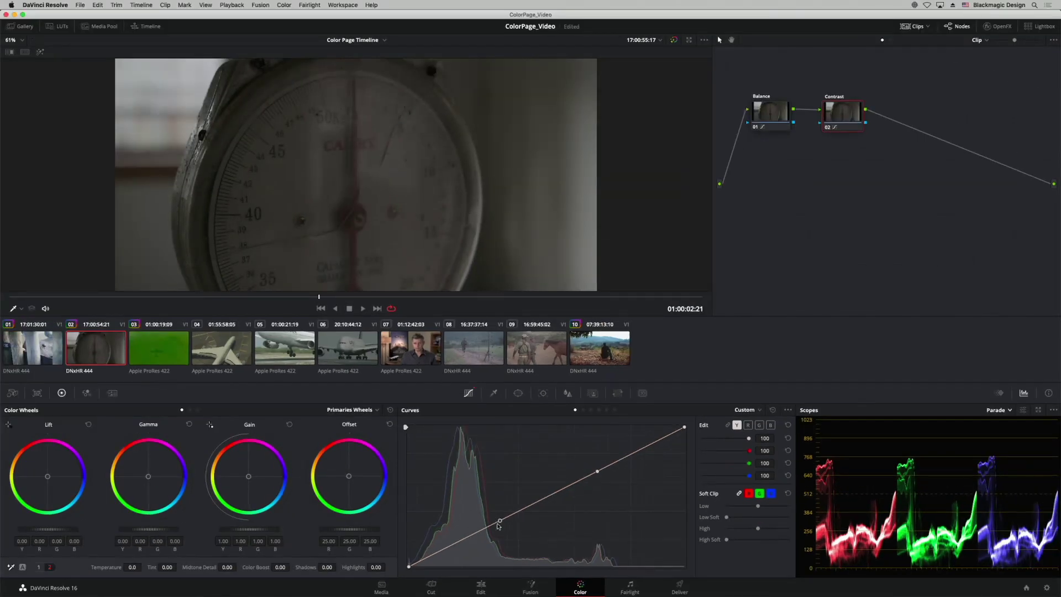
# - Lower the shadow point and raise the highlight point to shape the luminance curve into a gentle S
pyautogui.moveTo(500, 523); pyautogui.dragTo(500, 526)
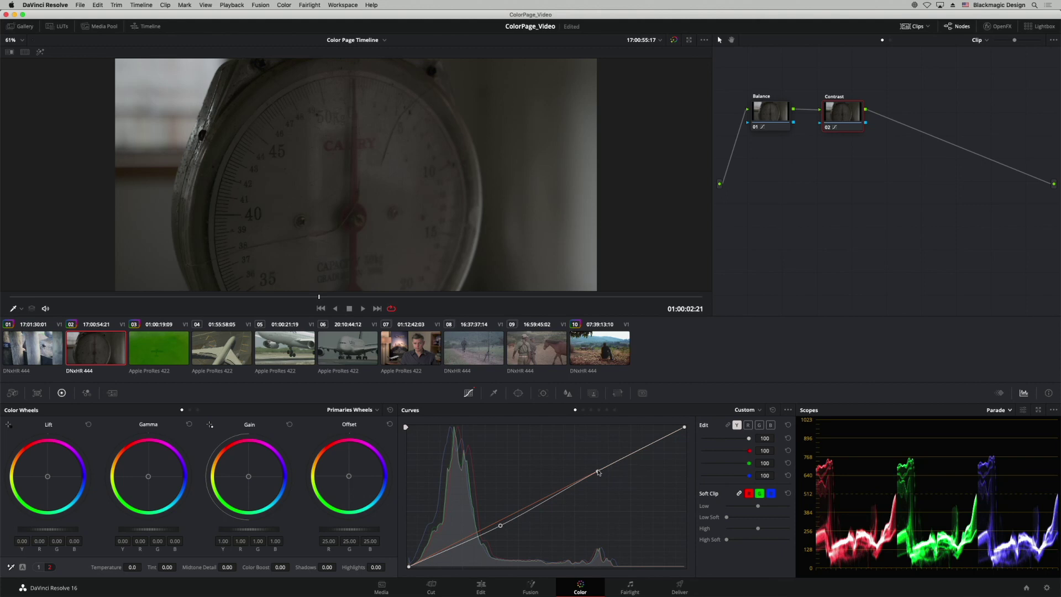
pyautogui.moveTo(598, 473); pyautogui.dragTo(596, 465)
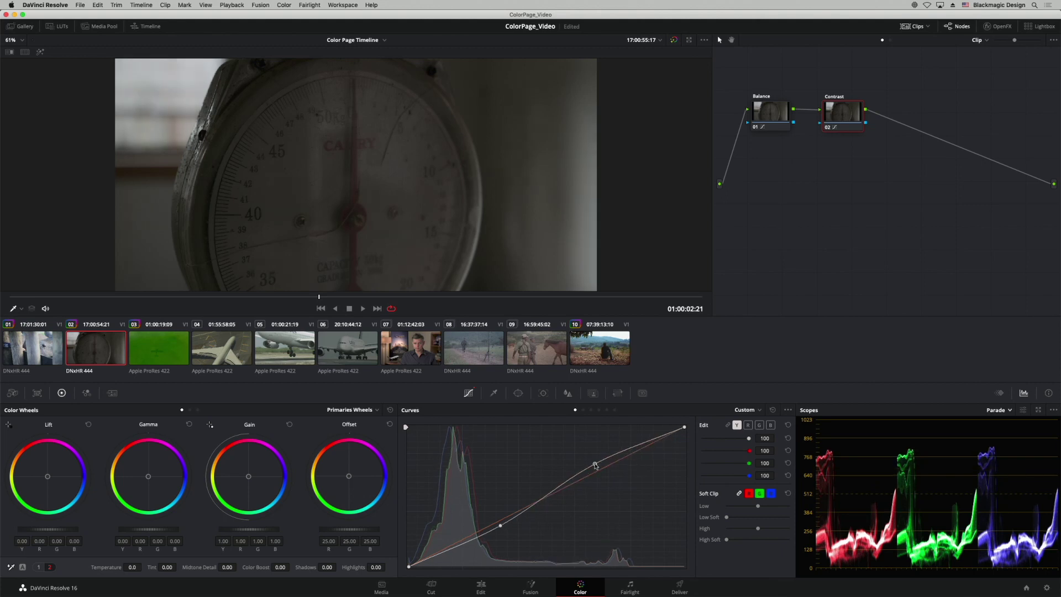
pyautogui.moveTo(501, 527); pyautogui.dragTo(508, 524)
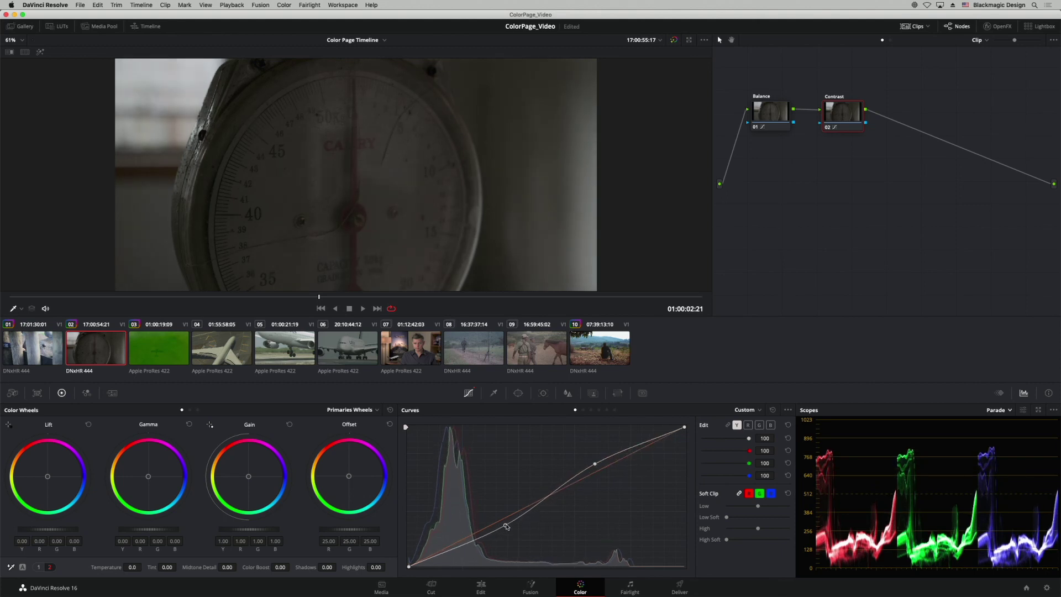
pyautogui.moveTo(594, 463); pyautogui.dragTo(595, 464)
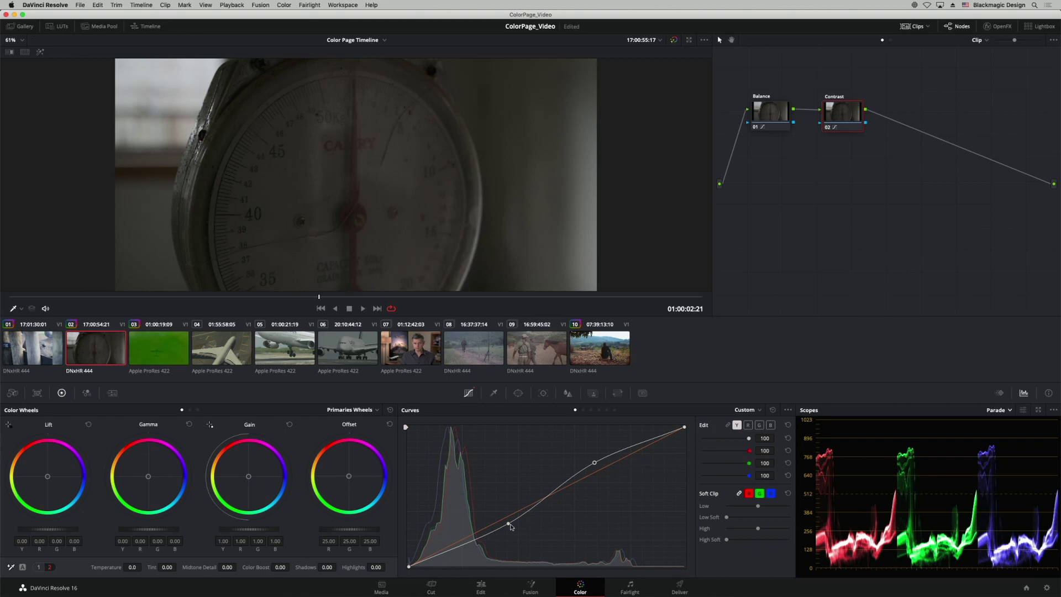
pyautogui.moveTo(595, 465); pyautogui.dragTo(591, 462)
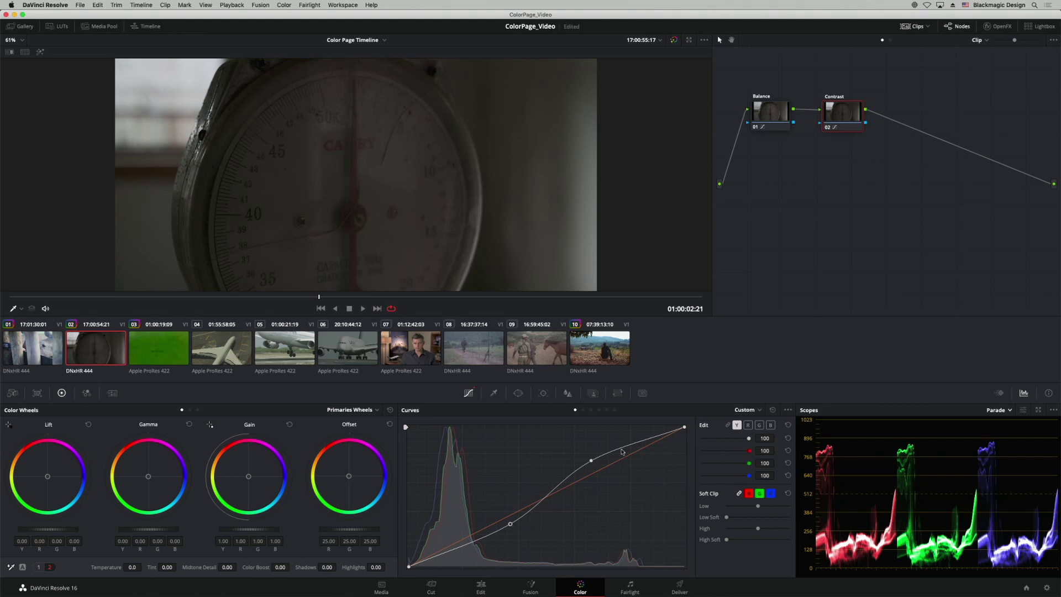
# - Push the highlight point to a strong S-curve, bring it back down, and fine-tune both points to a moderate contrast
pyautogui.moveTo(591, 462); pyautogui.dragTo(579, 449)
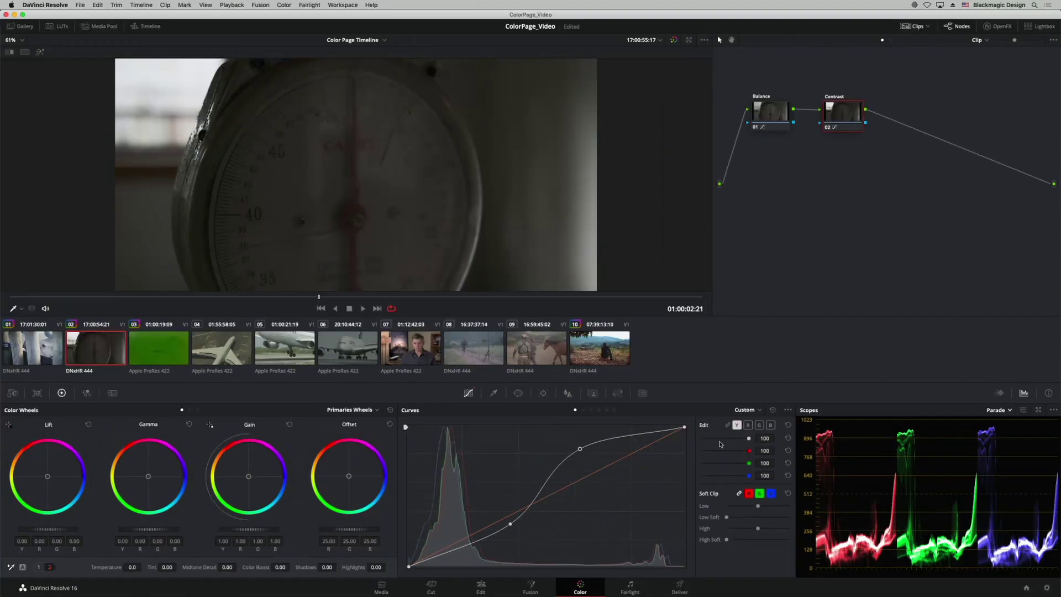
pyautogui.moveTo(582, 452); pyautogui.dragTo(592, 470)
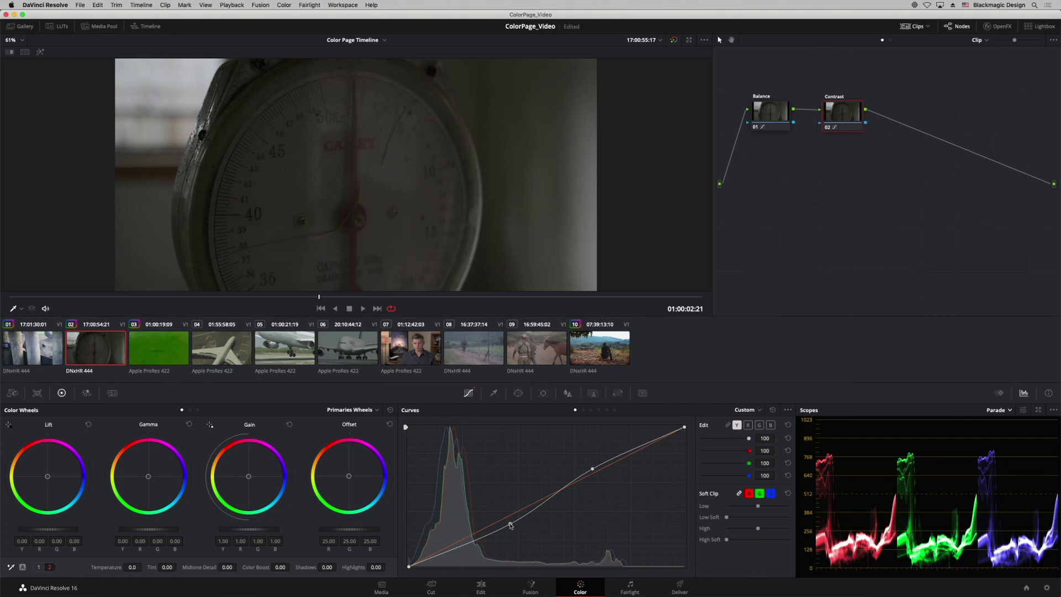
pyautogui.moveTo(510, 524); pyautogui.dragTo(509, 522)
pyautogui.moveTo(593, 469); pyautogui.dragTo(590, 466)
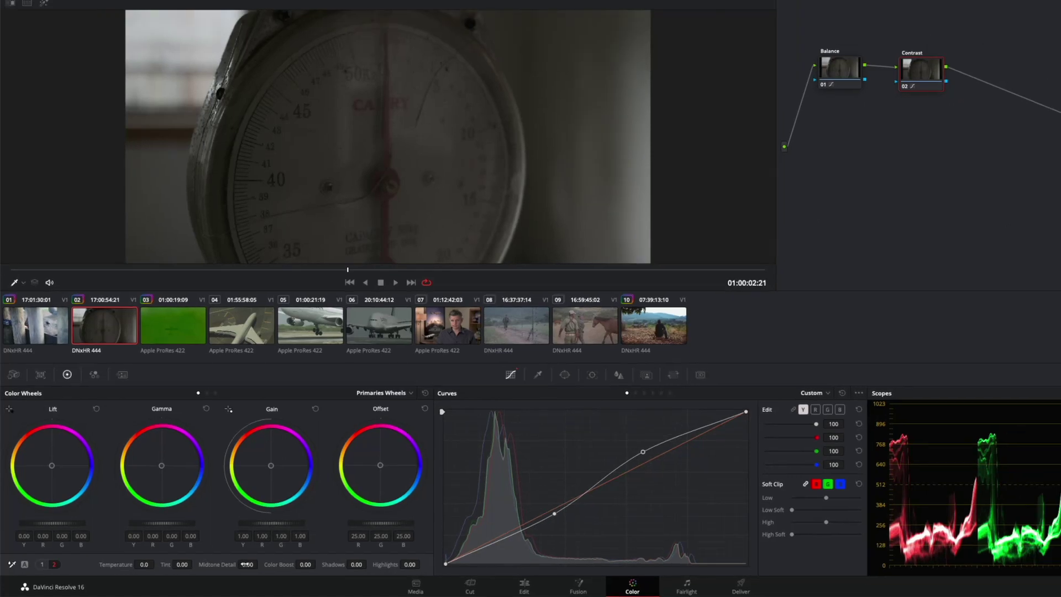
# - Set the Contrast node's Midtone Detail to 6.50
pyautogui.moveTo(248, 565); pyautogui.dragTo(260, 563)
pyautogui.hotkey('ctrl', 'z')
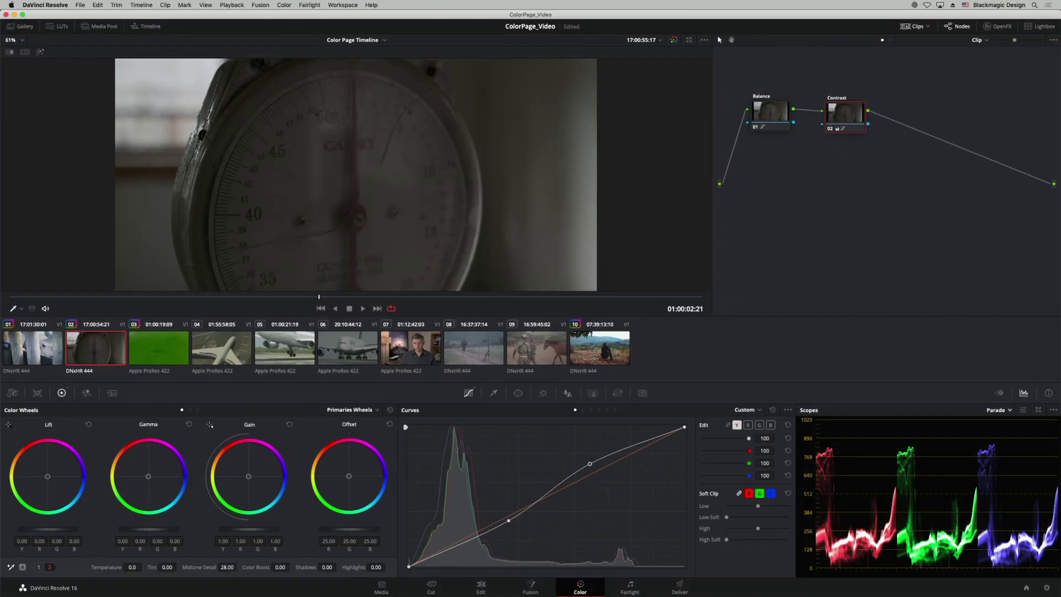
pyautogui.moveTo(239, 566); pyautogui.dragTo(239, 567)
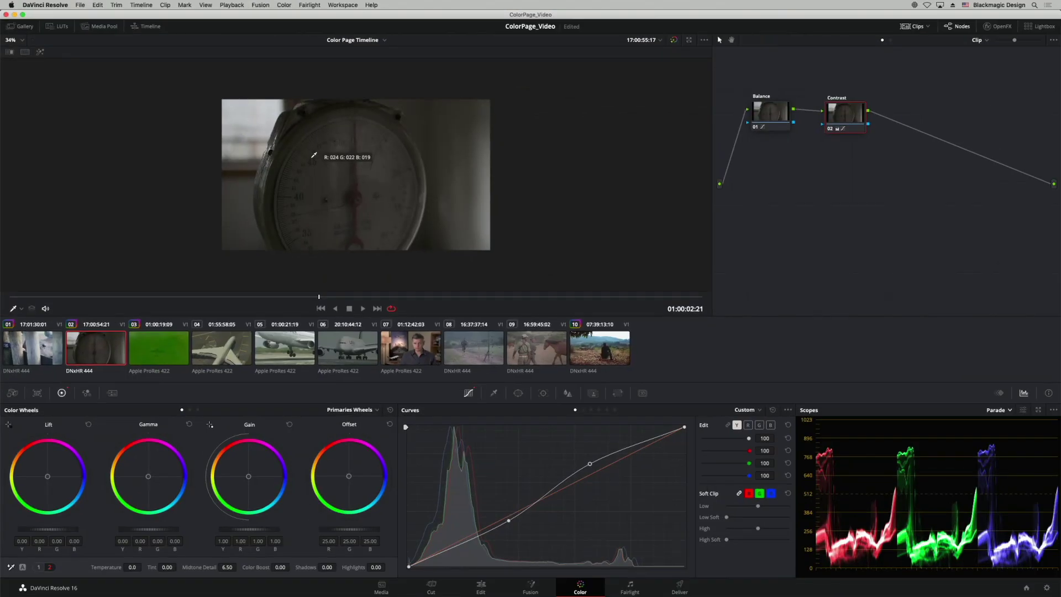
pyautogui.scroll(2, 314, 156)
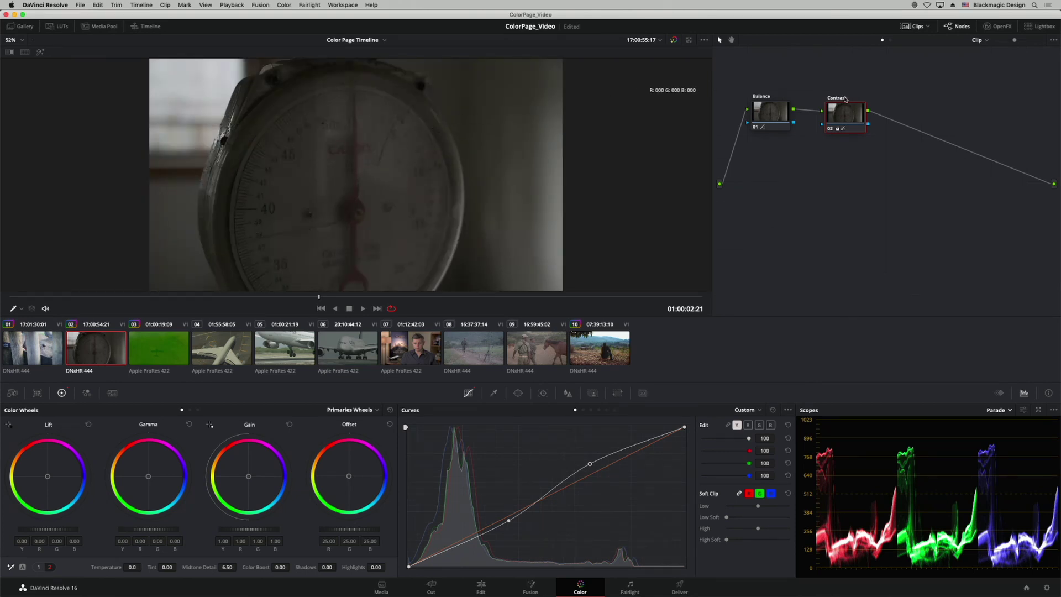
# - Move the Contrast node farther from the Balance node, keeping it level, to make room for another node between them
pyautogui.moveTo(838, 113); pyautogui.dragTo(885, 113)
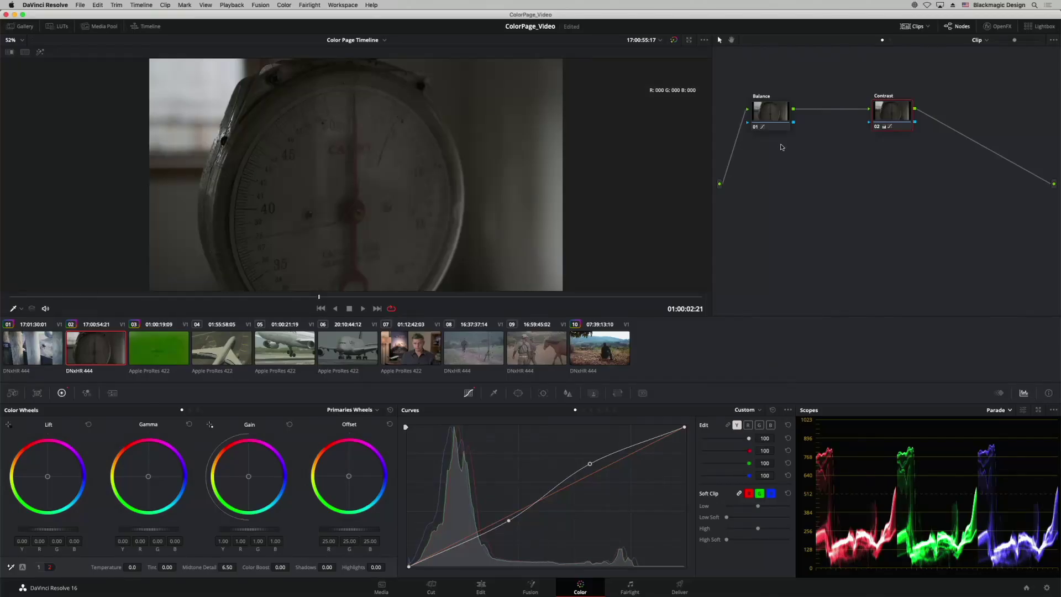
pyautogui.moveTo(897, 114)
pyautogui.mouseDown()
pyautogui.moveTo(880, 115)
pyautogui.moveTo(901, 114)
pyautogui.mouseUp()
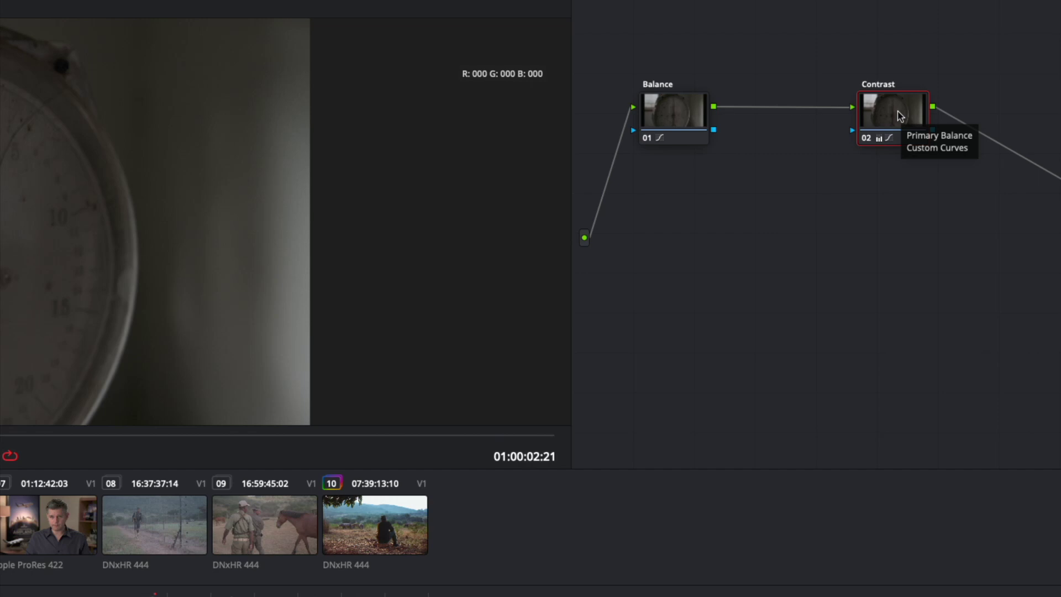
pyautogui.moveTo(901, 116); pyautogui.dragTo(902, 115)
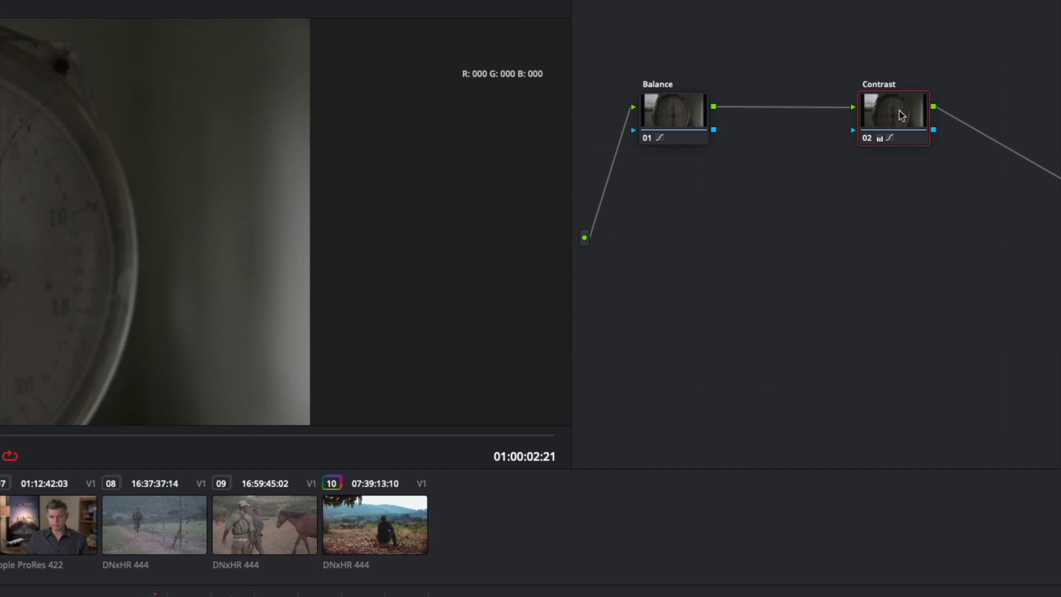
pyautogui.moveTo(901, 115); pyautogui.dragTo(906, 115)
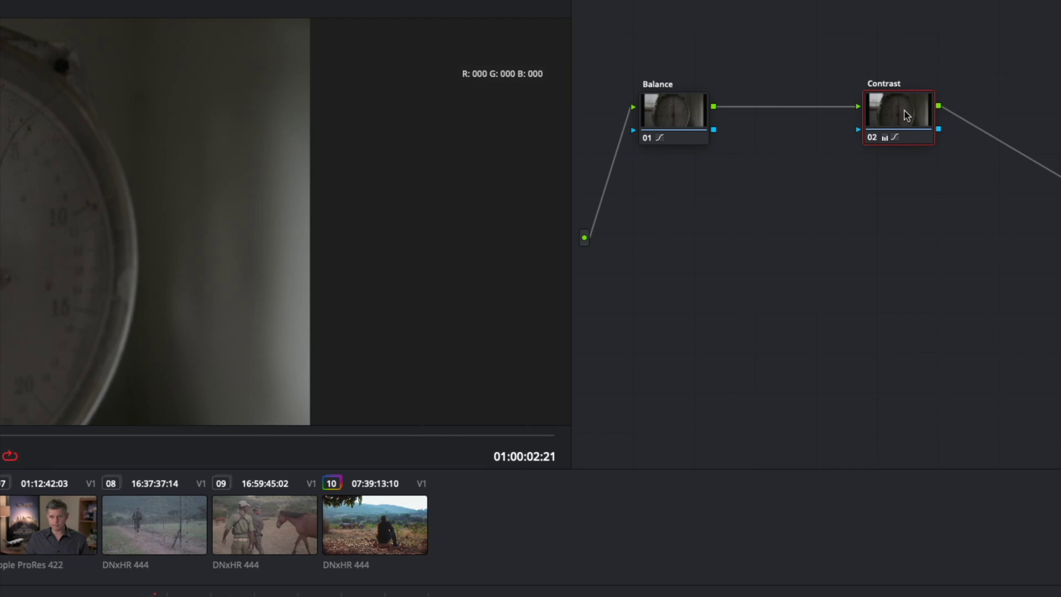
# - Add a serial node before the Contrast node and place it midway between Balance and Contrast
pyautogui.rightClick(892, 118)
pyautogui.moveTo(958, 195)
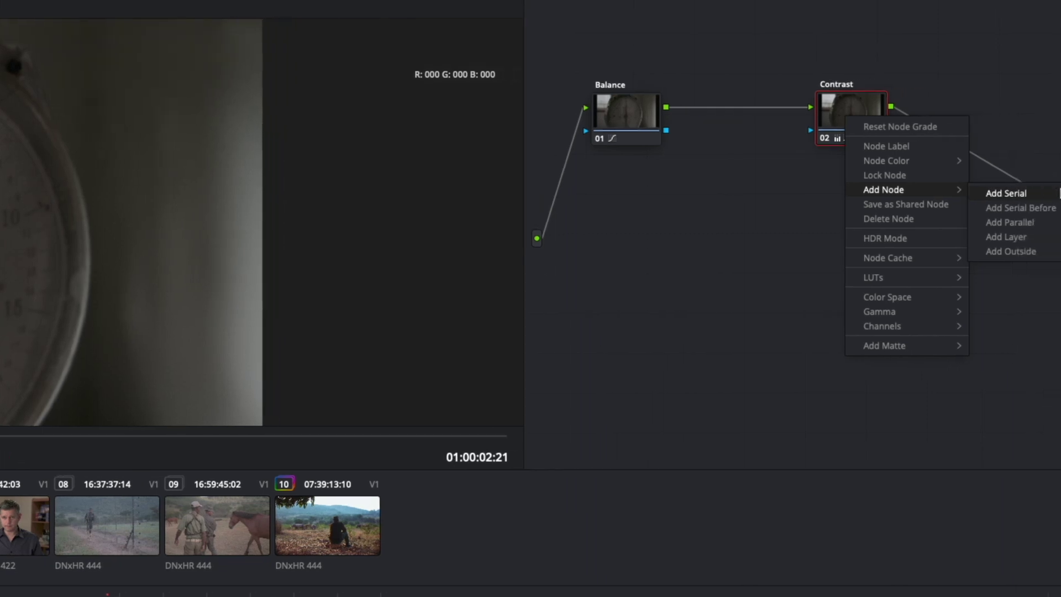
pyautogui.click(1017, 210)
pyautogui.moveTo(821, 194); pyautogui.dragTo(714, 131)
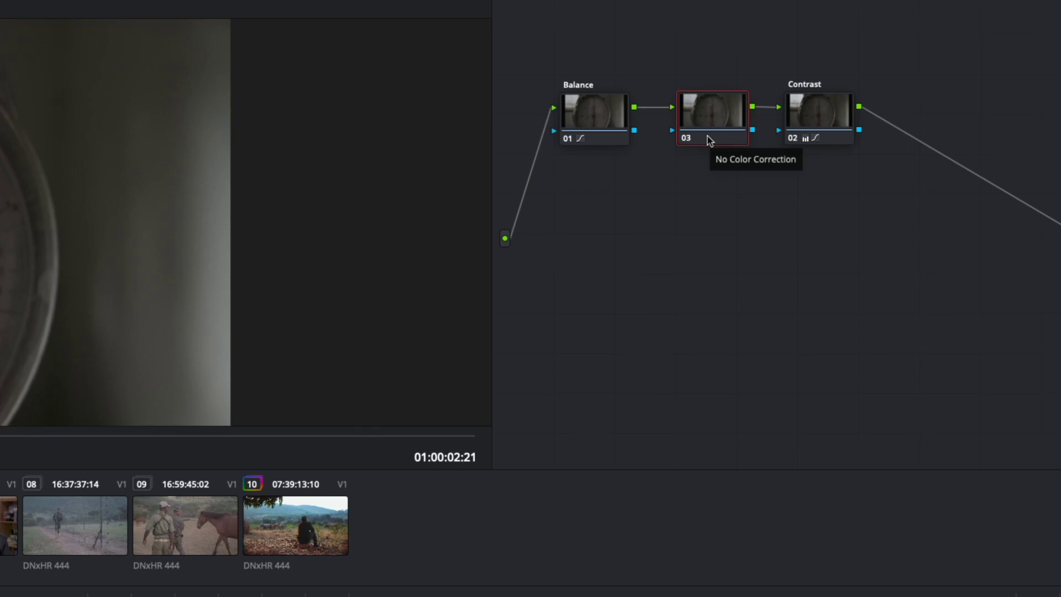
# - Label the new node between Balance and Contrast as Cross Process
pyautogui.moveTo(707, 135); pyautogui.dragTo(710, 132)
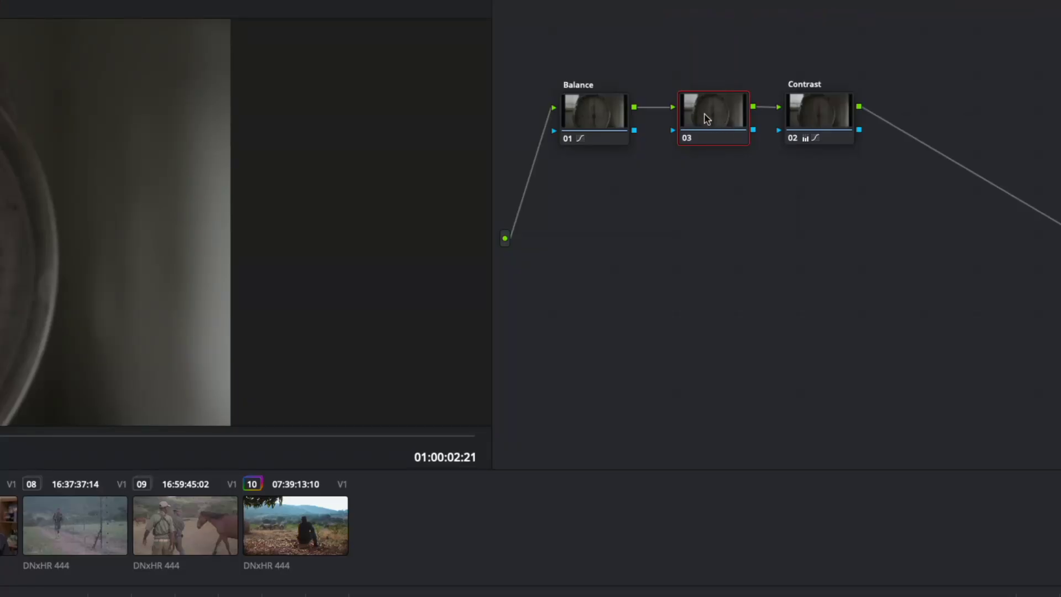
pyautogui.rightClick(699, 115)
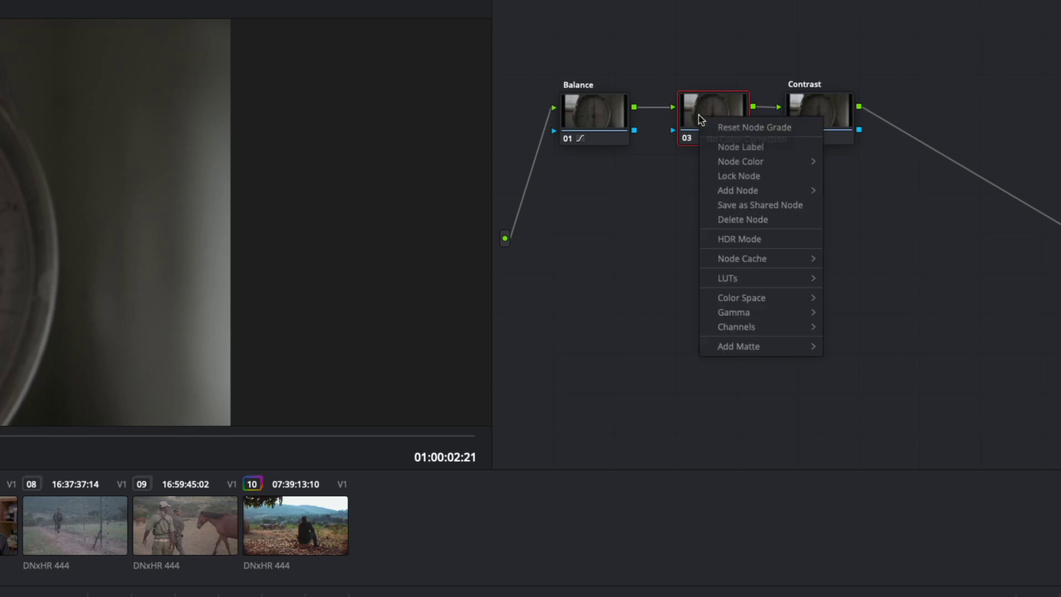
pyautogui.click(756, 148)
pyautogui.write('Cross Process')
pyautogui.press('Return')
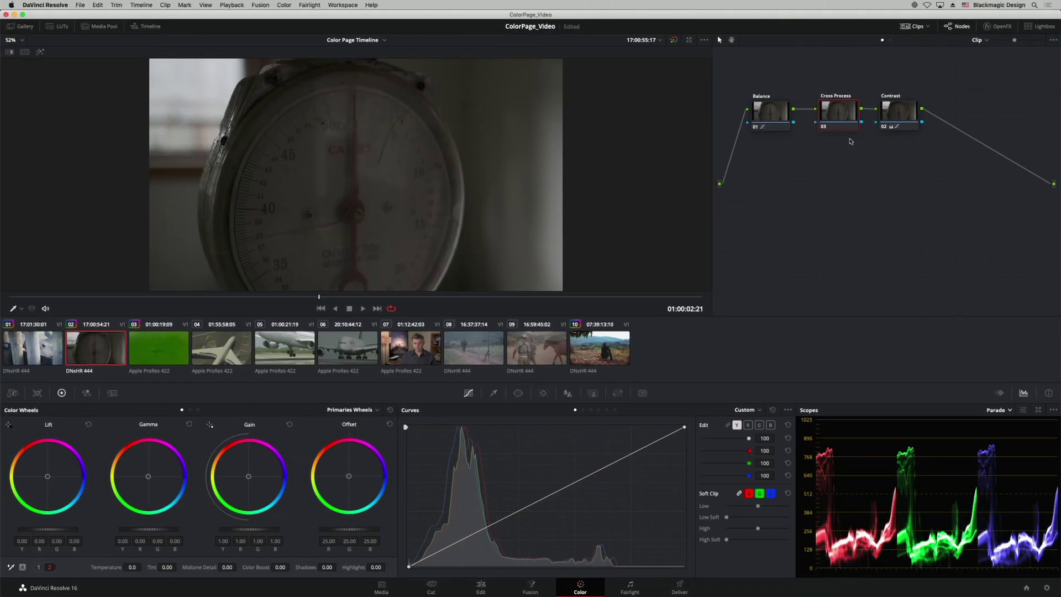
# - Try a gentle S-curve on the red channel of the Cross Process node's custom curve and reset the curves
pyautogui.click(749, 425)
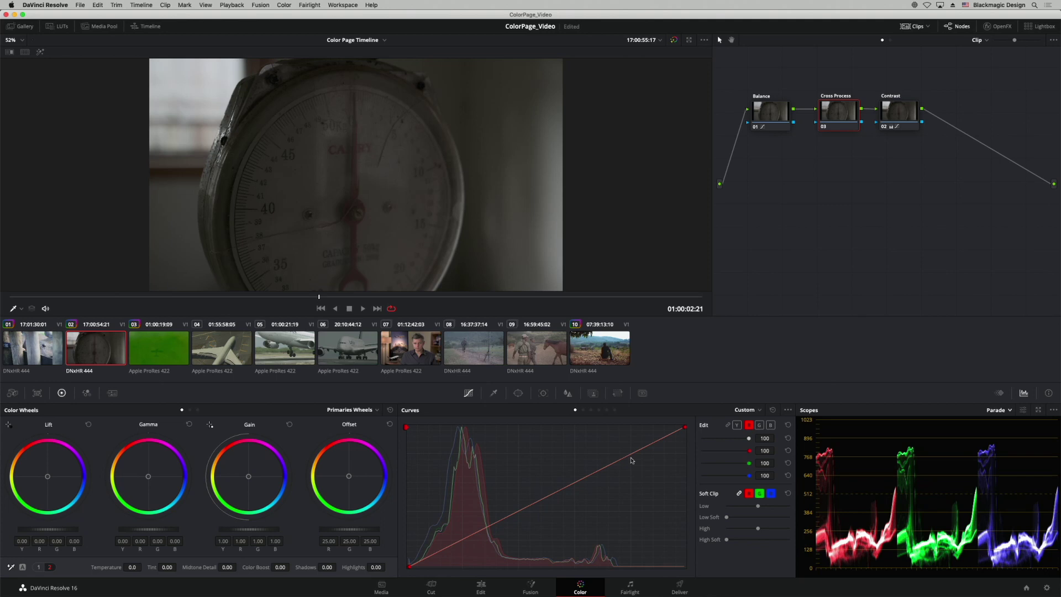
pyautogui.click(602, 470)
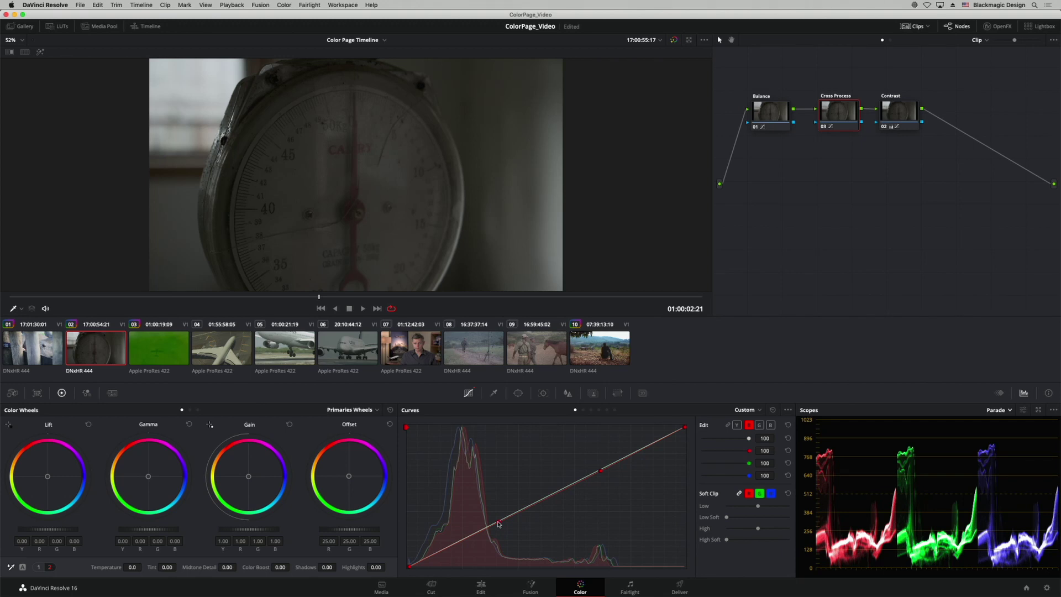
pyautogui.click(499, 526)
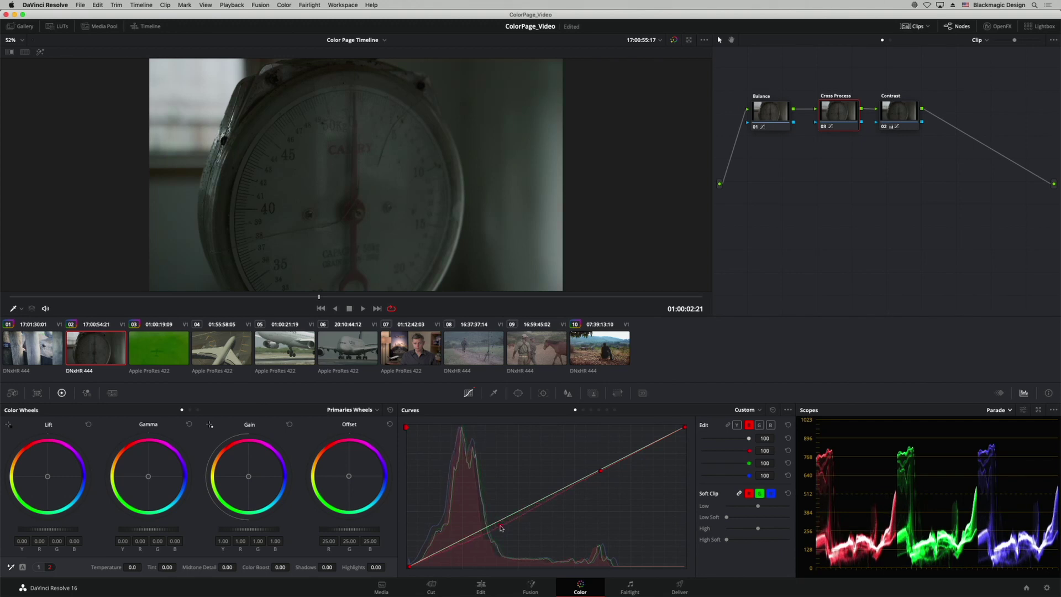
pyautogui.click(597, 469)
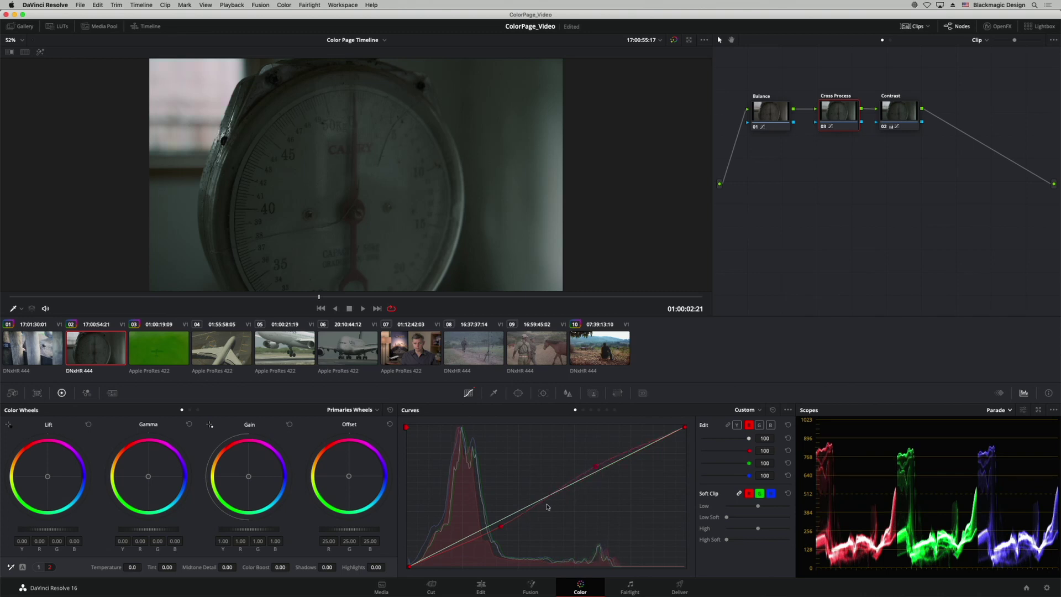
pyautogui.moveTo(503, 527); pyautogui.dragTo(505, 527)
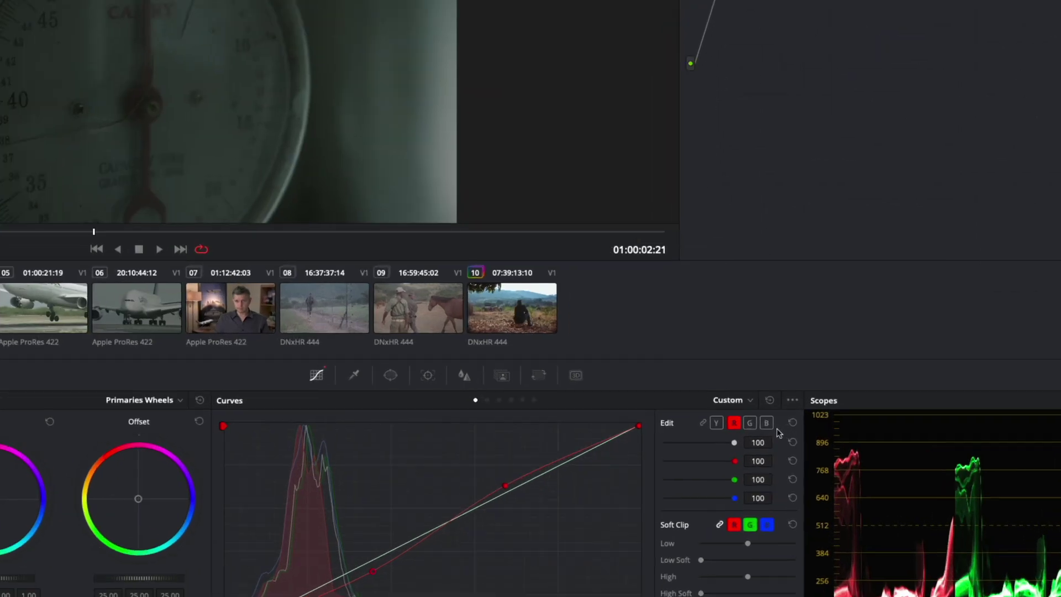
pyautogui.click(792, 423)
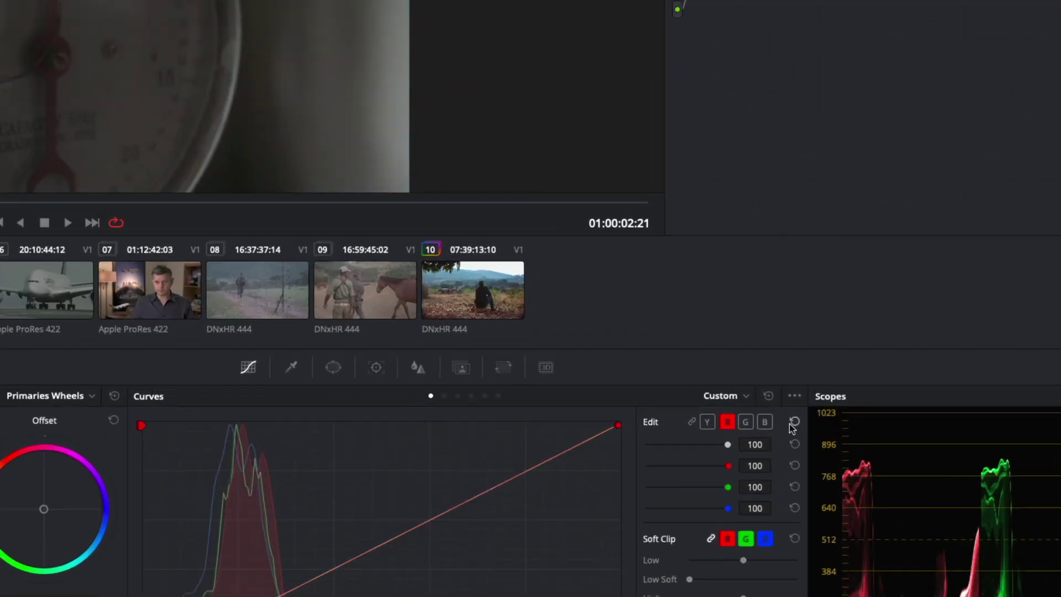
# - Shape the blue channel's custom curve on the Cross Process node into an inverted S, raising the shadows slightly and lowering the highlights
pyautogui.click(764, 423)
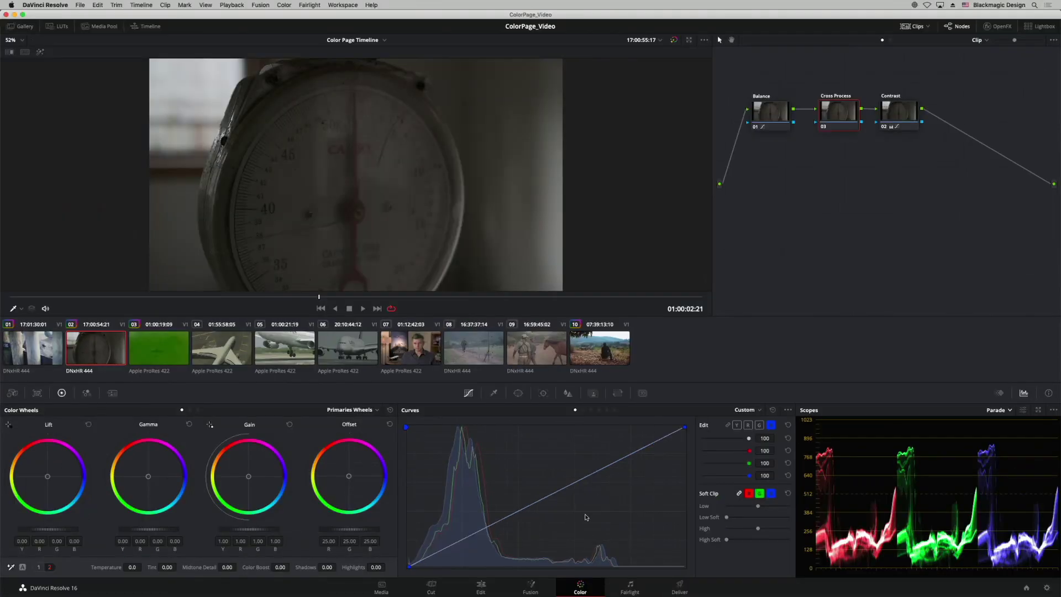
pyautogui.click(607, 469)
pyautogui.moveTo(493, 527); pyautogui.dragTo(488, 519)
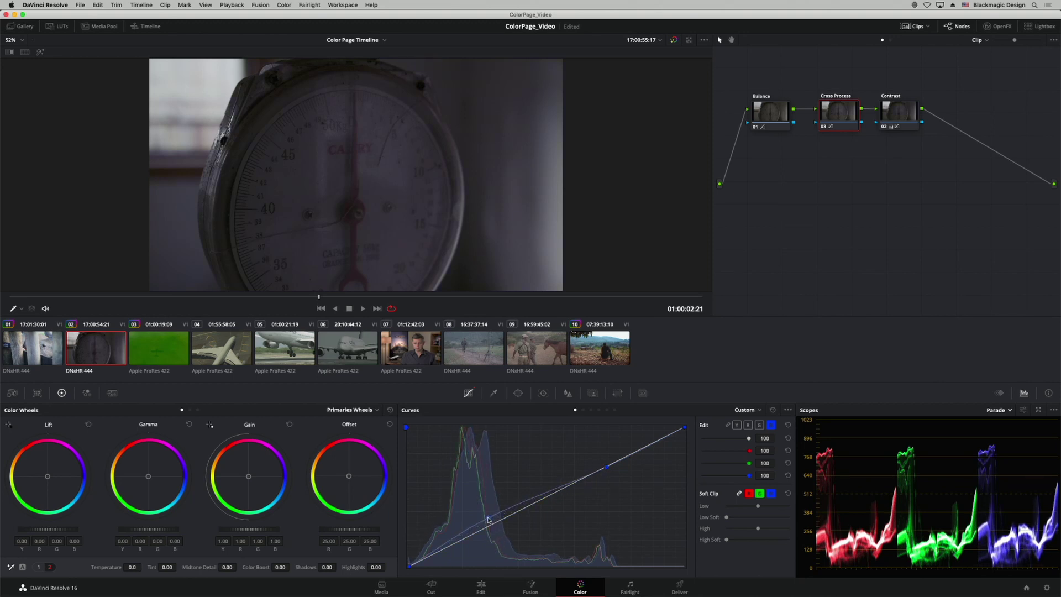
pyautogui.moveTo(606, 467); pyautogui.dragTo(608, 475)
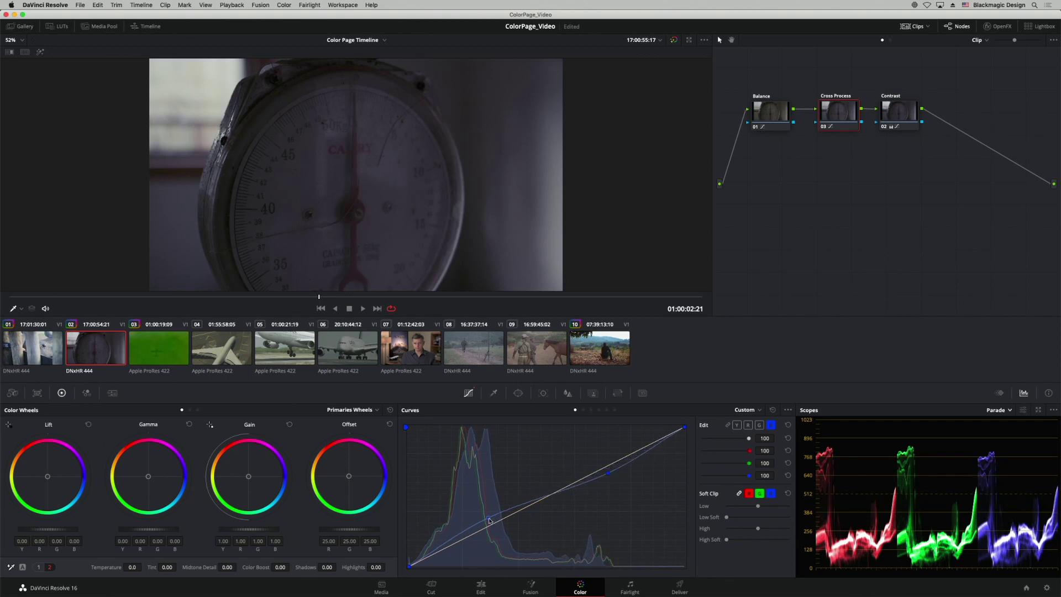
pyautogui.moveTo(489, 520); pyautogui.dragTo(490, 521)
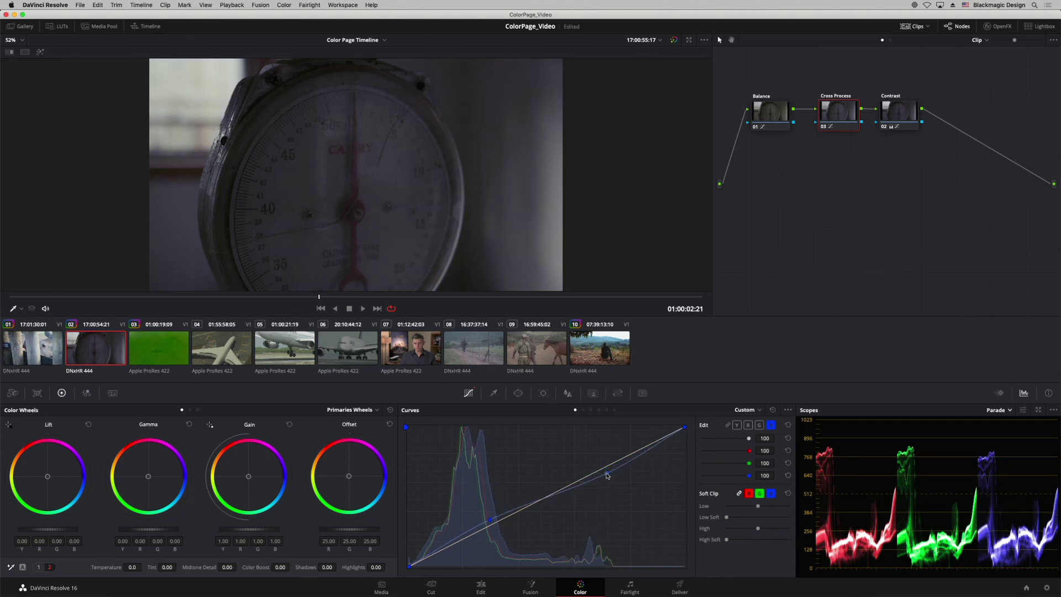
pyautogui.moveTo(492, 521); pyautogui.dragTo(489, 522)
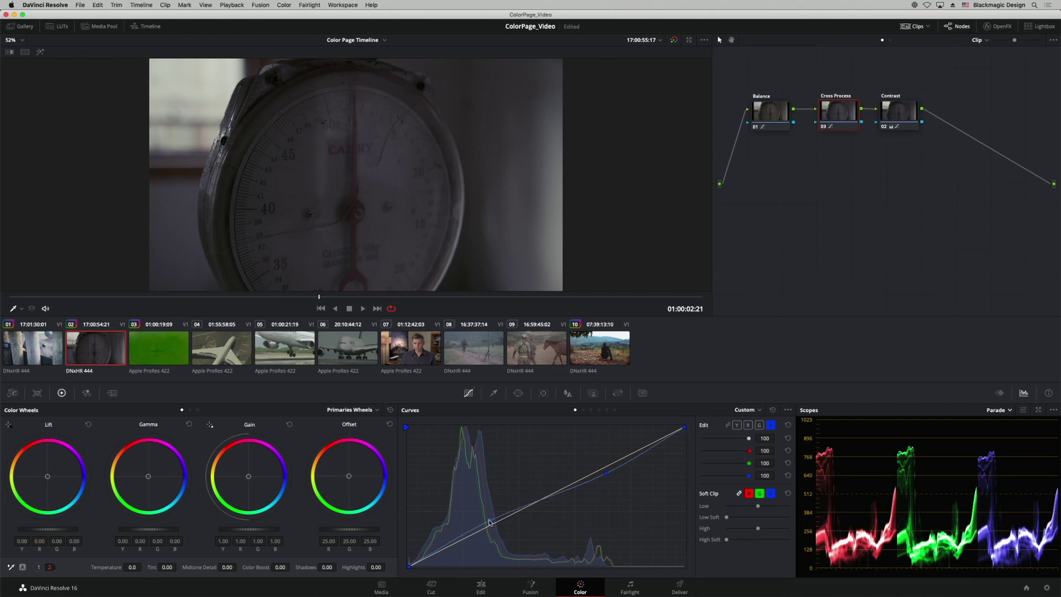
pyautogui.moveTo(607, 474); pyautogui.dragTo(605, 476)
pyautogui.moveTo(489, 521); pyautogui.dragTo(488, 521)
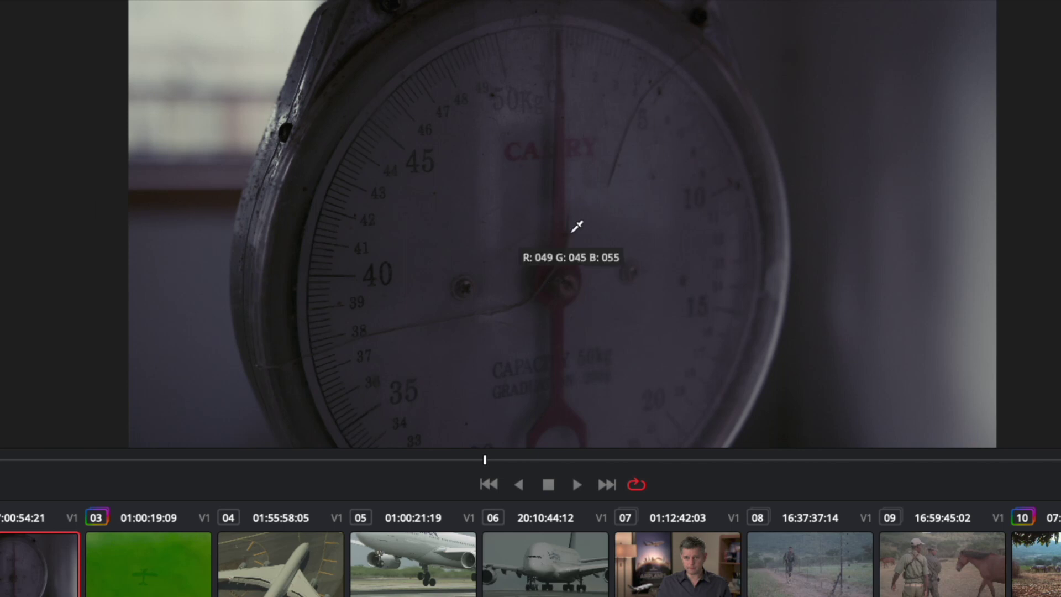
# - Grab a still of the graded scale clip and show the gallery with larger thumbnails
pyautogui.rightClick(485, 153)
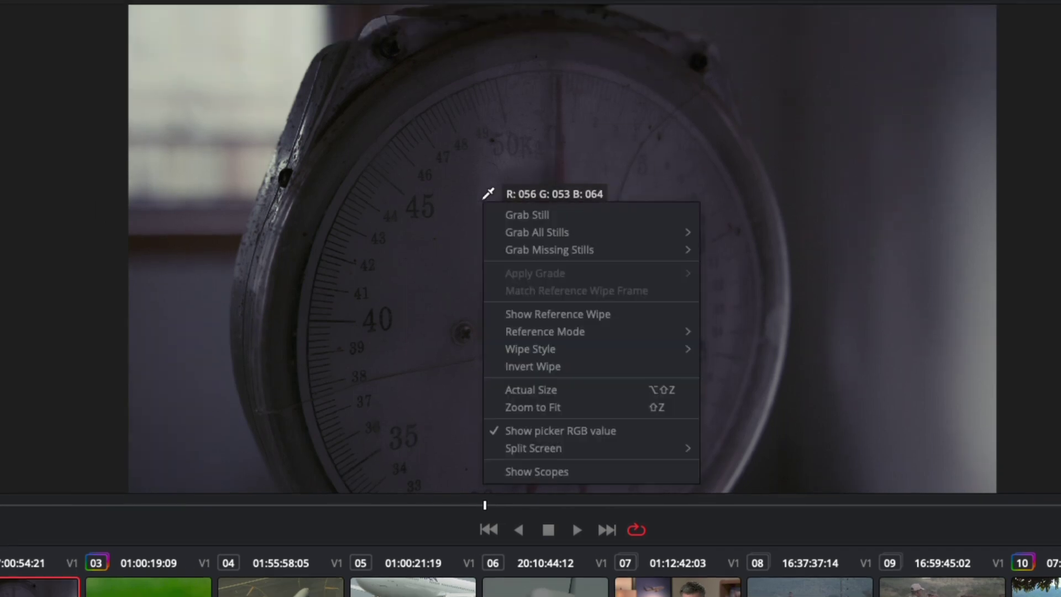
pyautogui.click(583, 214)
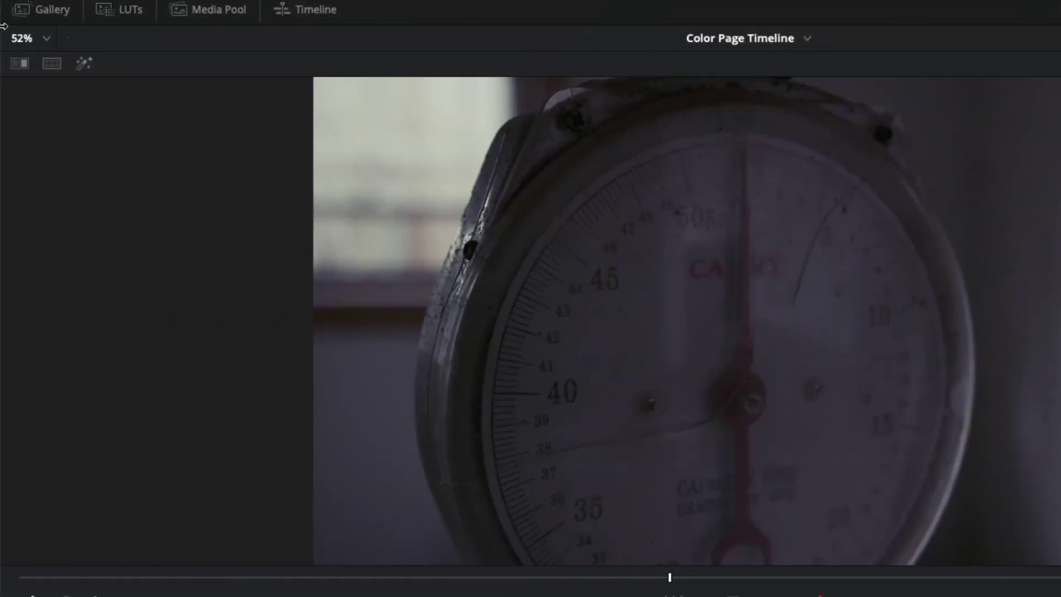
pyautogui.click(19, 12)
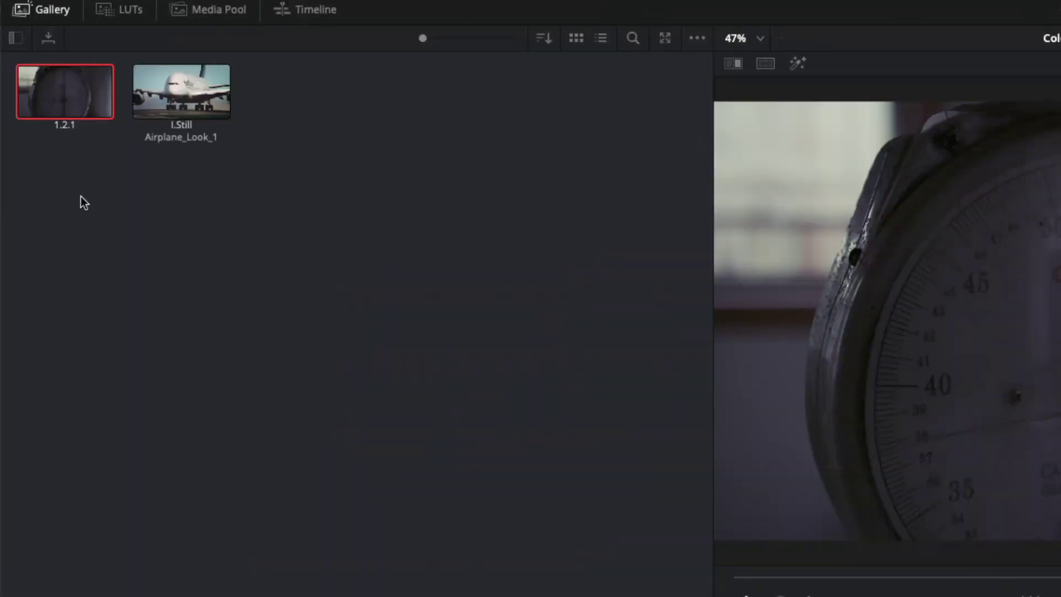
pyautogui.moveTo(428, 39); pyautogui.dragTo(506, 41)
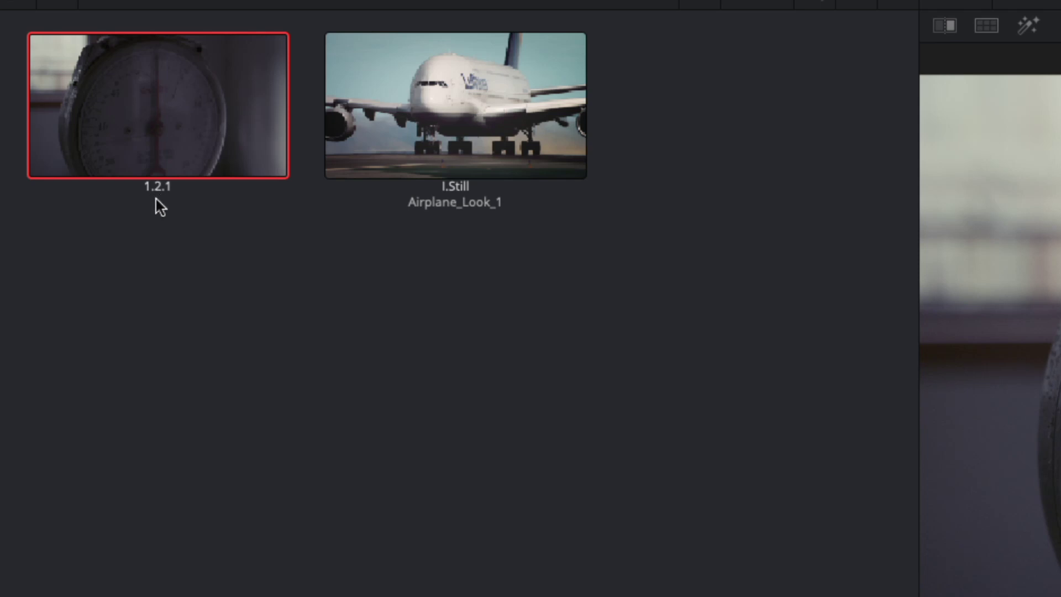
# - Label the scale clip's still Cross Process
pyautogui.hotkey('ctrl', 'w')
pyautogui.write('Cools Process')
pyautogui.press('Return')
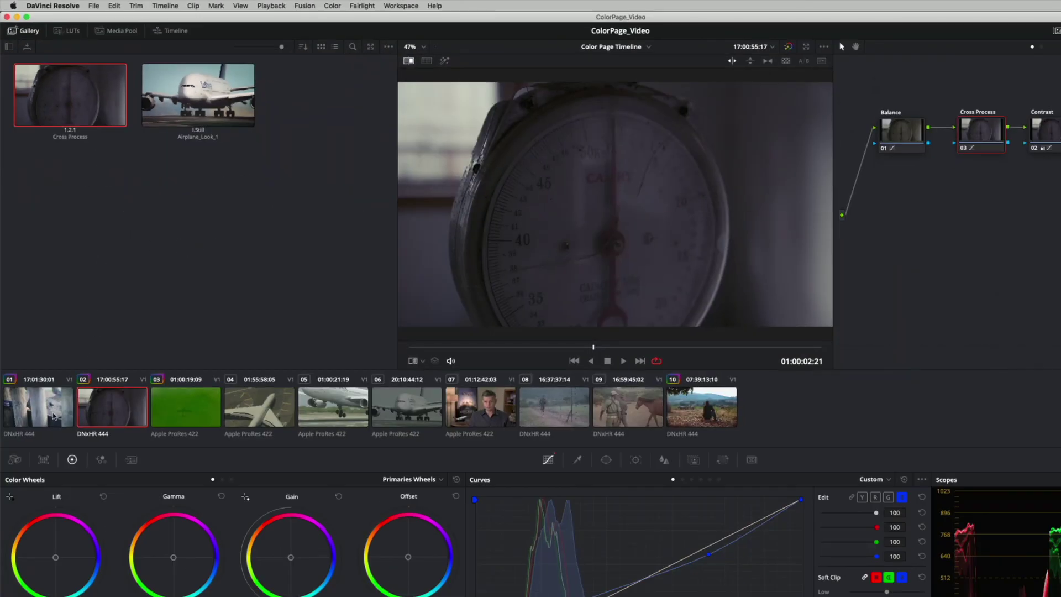
# - Grab a still of clip 01 with the reference wipe off and label it Blue look
pyautogui.click(53, 416)
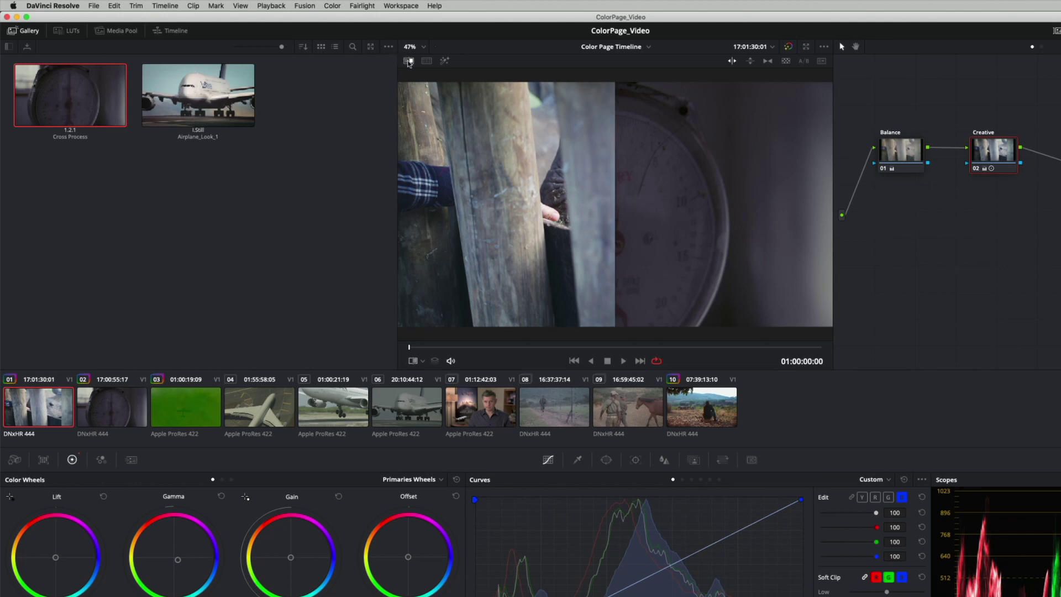
pyautogui.click(408, 61)
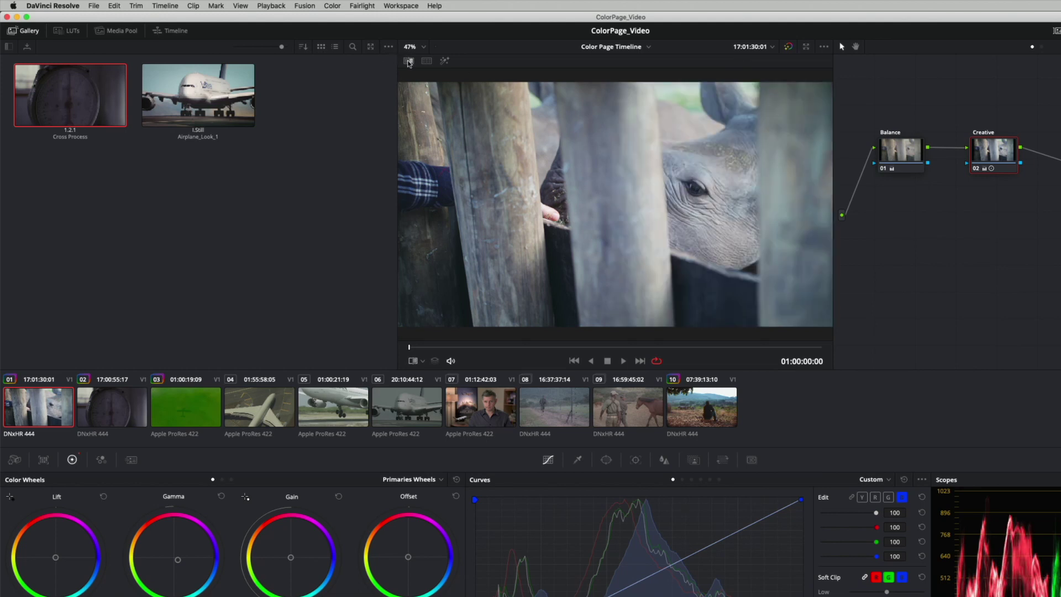
pyautogui.rightClick(601, 184)
pyautogui.click(634, 189)
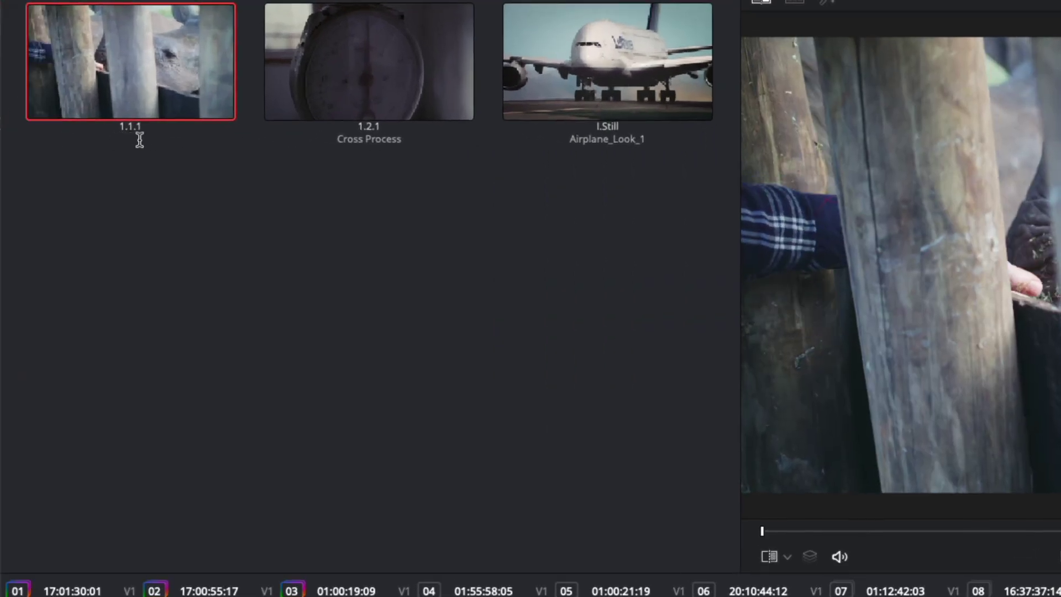
pyautogui.write('Blue look')
pyautogui.press('Return')
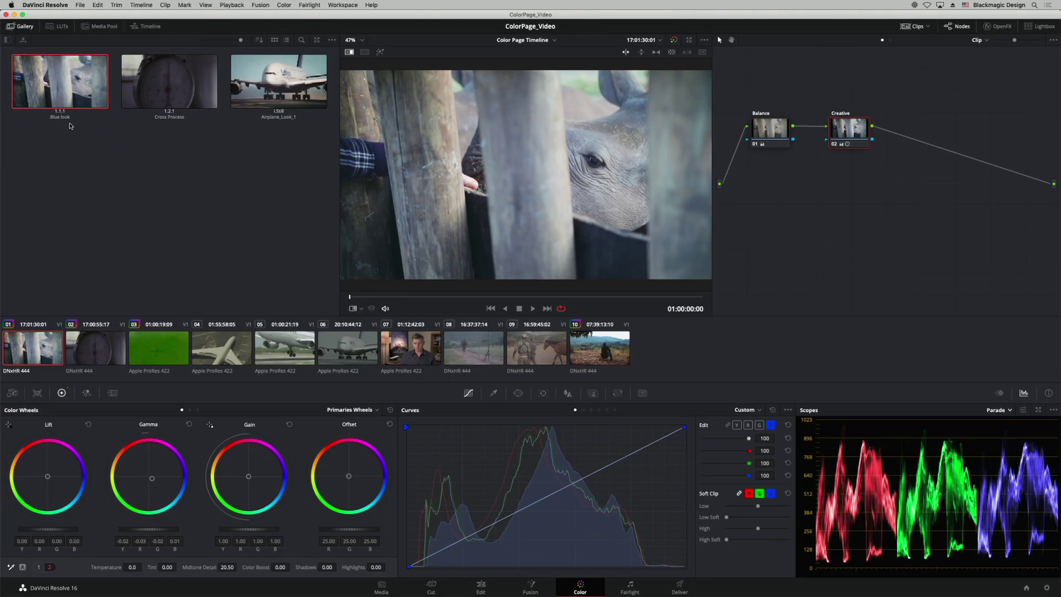
# - Return to clip 02 and turn off the reference wipe
pyautogui.click(108, 340)
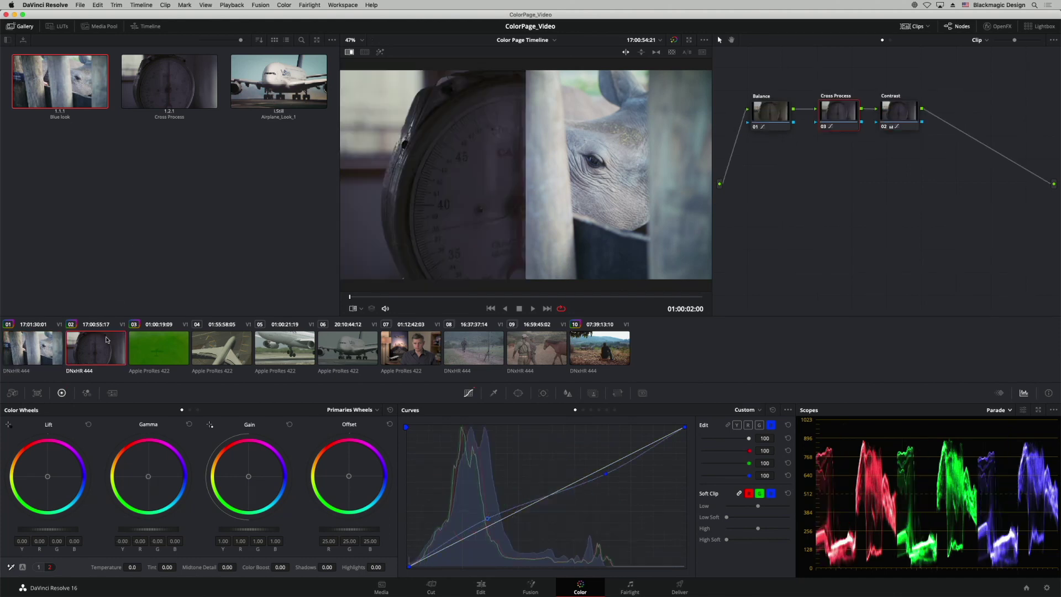
pyautogui.click(350, 52)
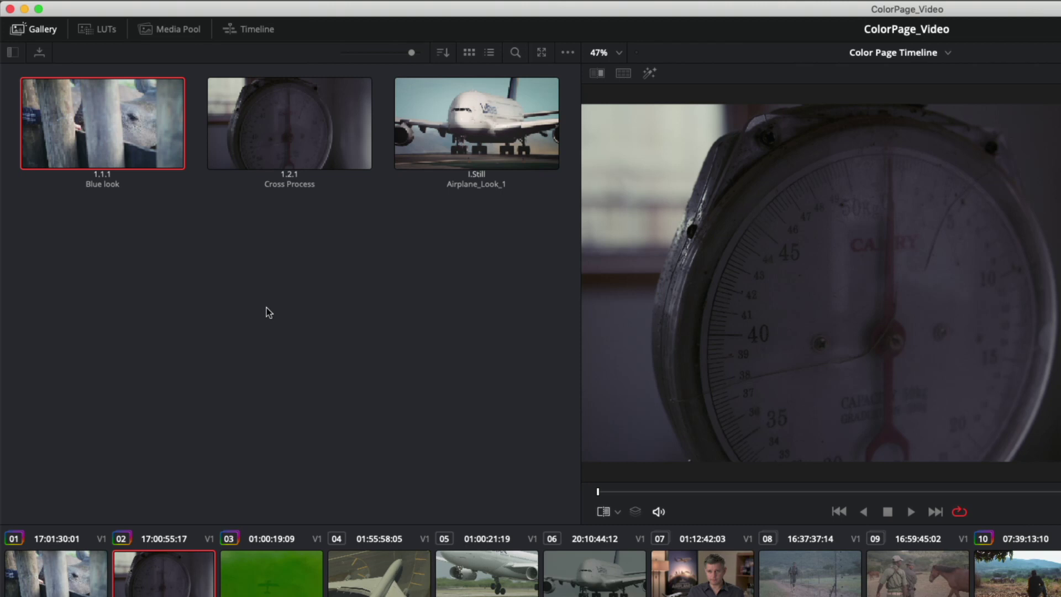
# - Show the gallery's album list and look through the PowerGrade 1, Timelines and Stills 1 albums
pyautogui.click(12, 53)
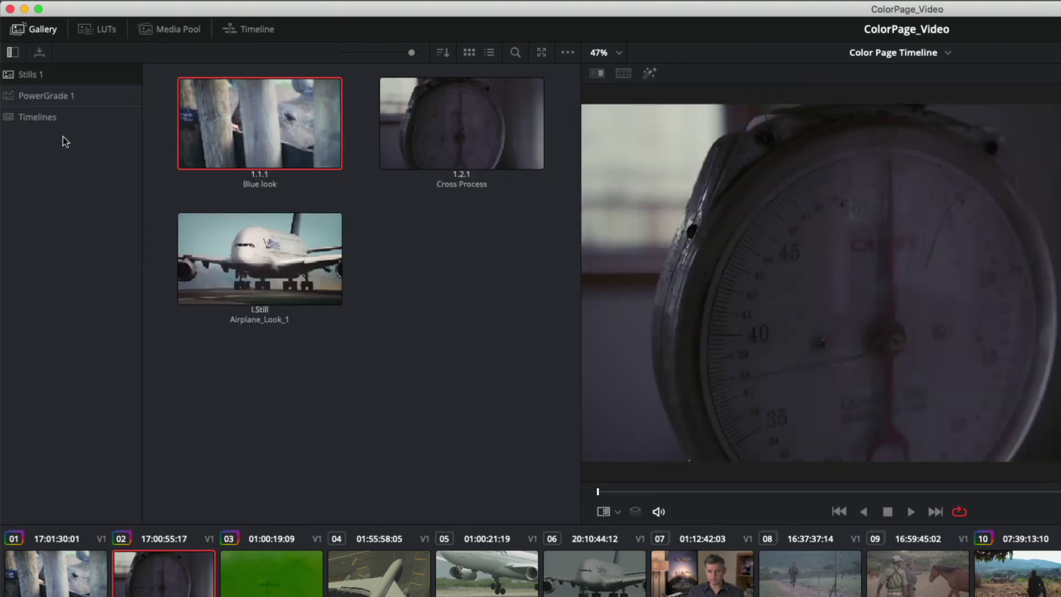
pyautogui.click(63, 95)
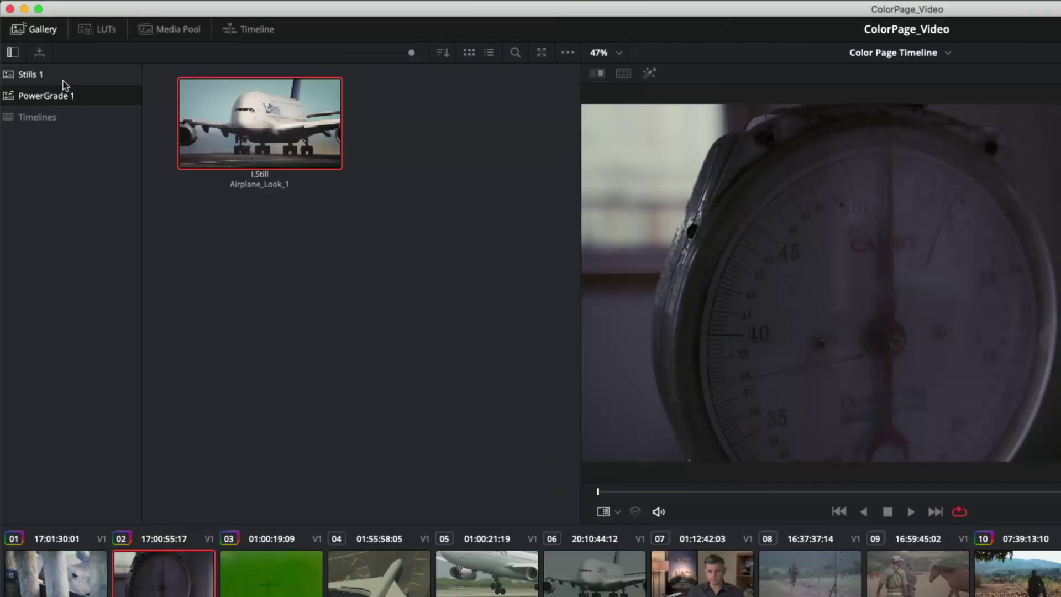
pyautogui.click(68, 119)
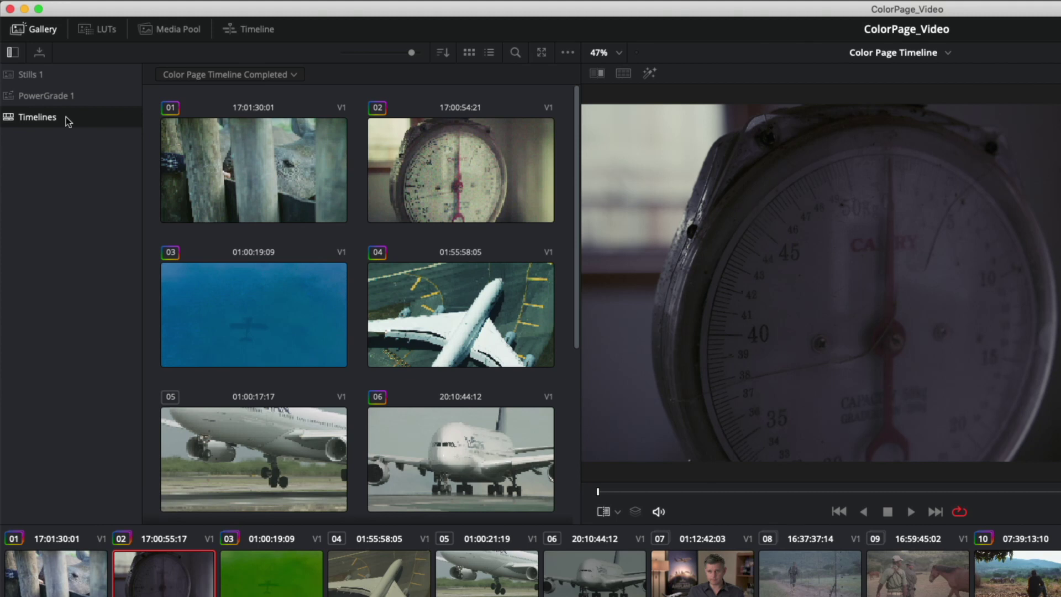
pyautogui.click(69, 75)
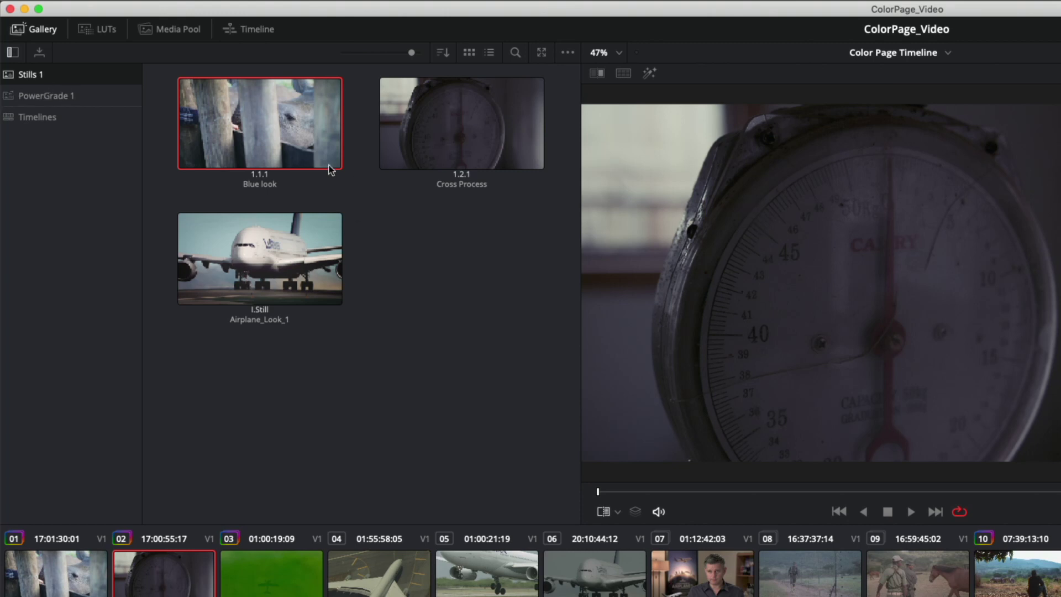
# - Add a still album to the gallery and name it Looks
pyautogui.rightClick(63, 161)
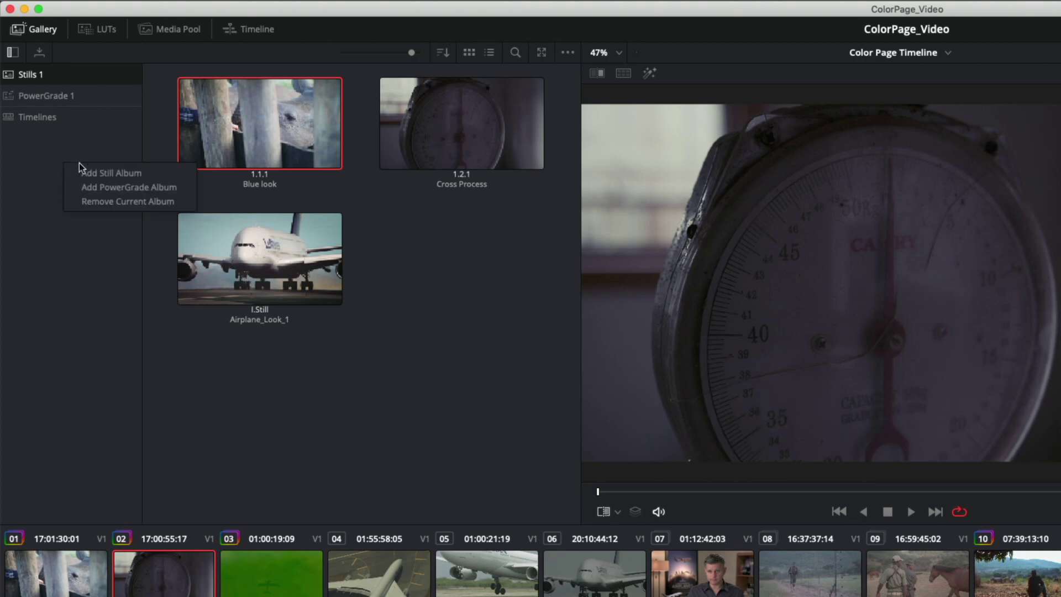
pyautogui.click(121, 175)
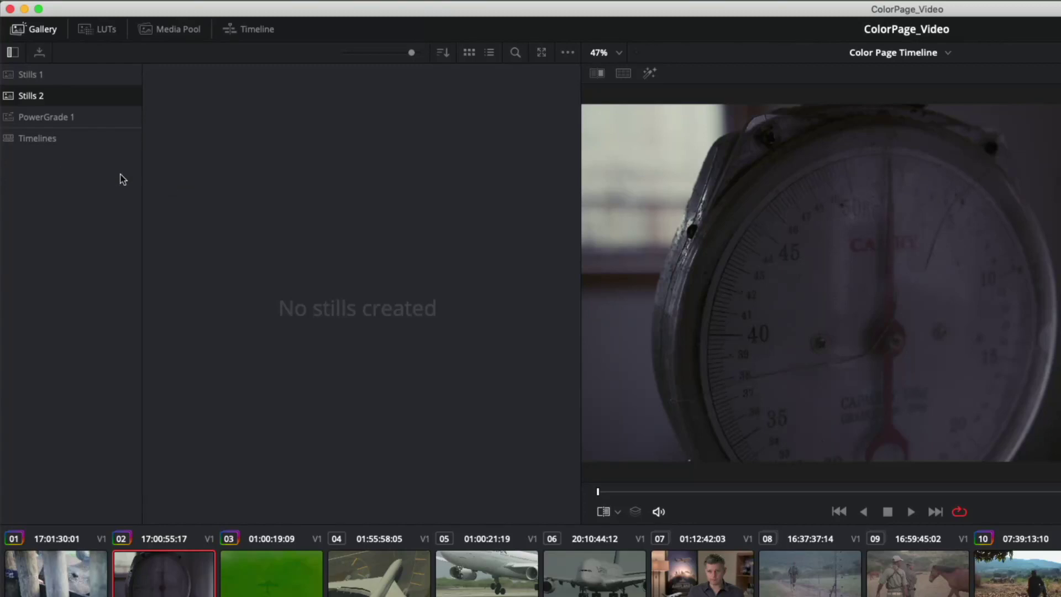
pyautogui.doubleClick(39, 97)
pyautogui.write('Looks')
pyautogui.press('Return')
# - Move the Blue look and Cross Process stills from Stills 1 into the Looks album and open that album
pyautogui.click(43, 77)
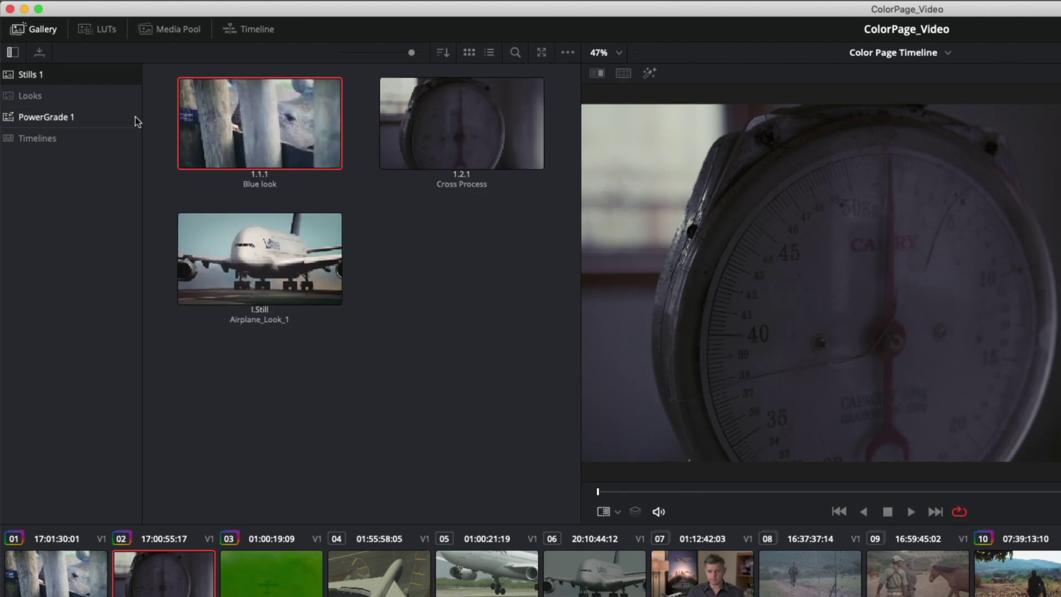
pyautogui.moveTo(269, 139); pyautogui.dragTo(45, 104)
pyautogui.moveTo(222, 122); pyautogui.dragTo(83, 108)
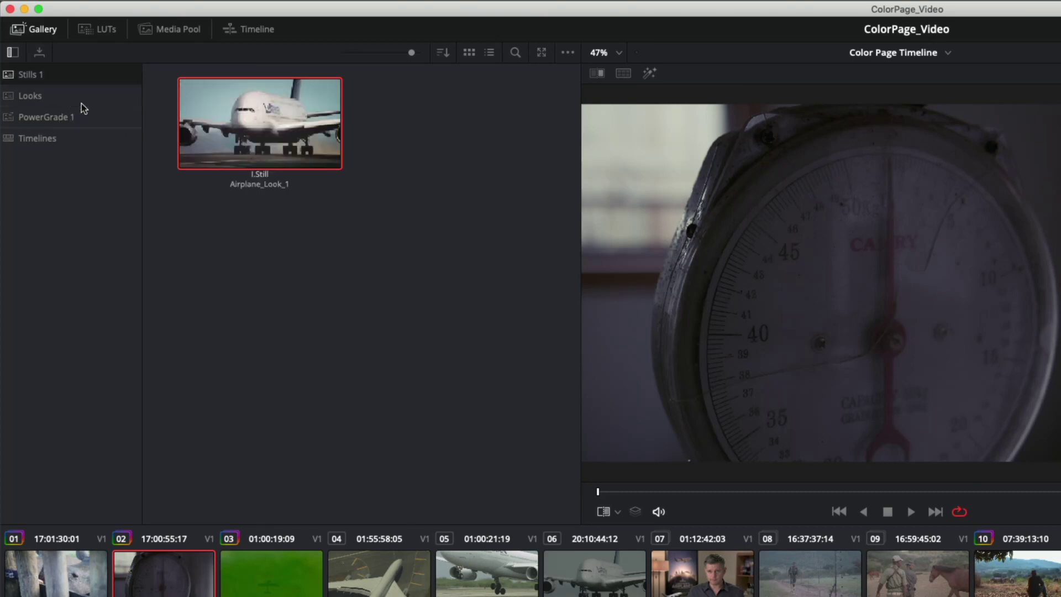
pyautogui.click(78, 101)
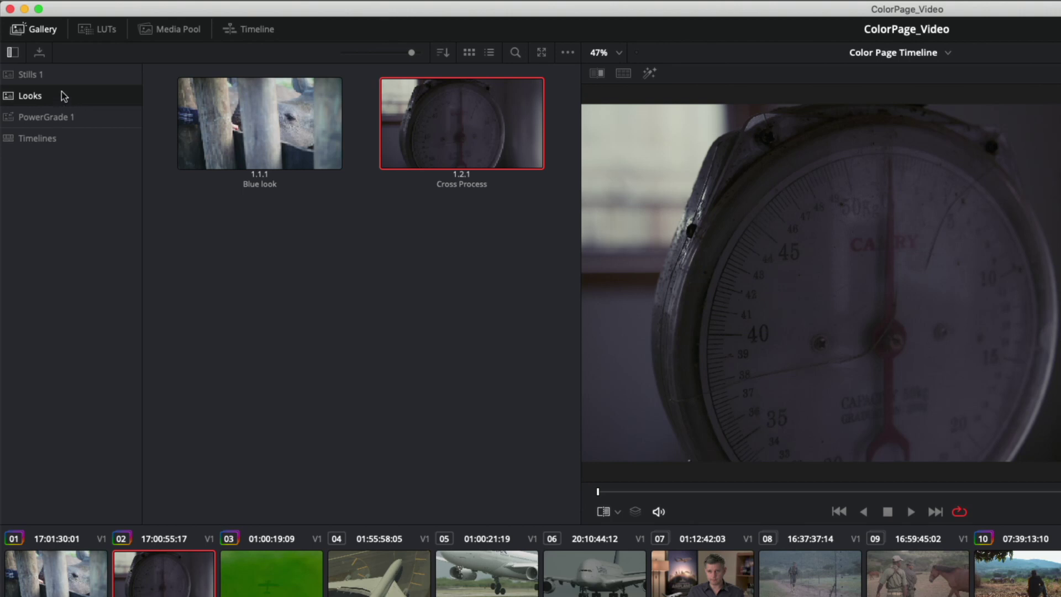
# - Show the Stills 1 album and view airplane clips 04, 05 and 06 to compare their colours
pyautogui.click(62, 77)
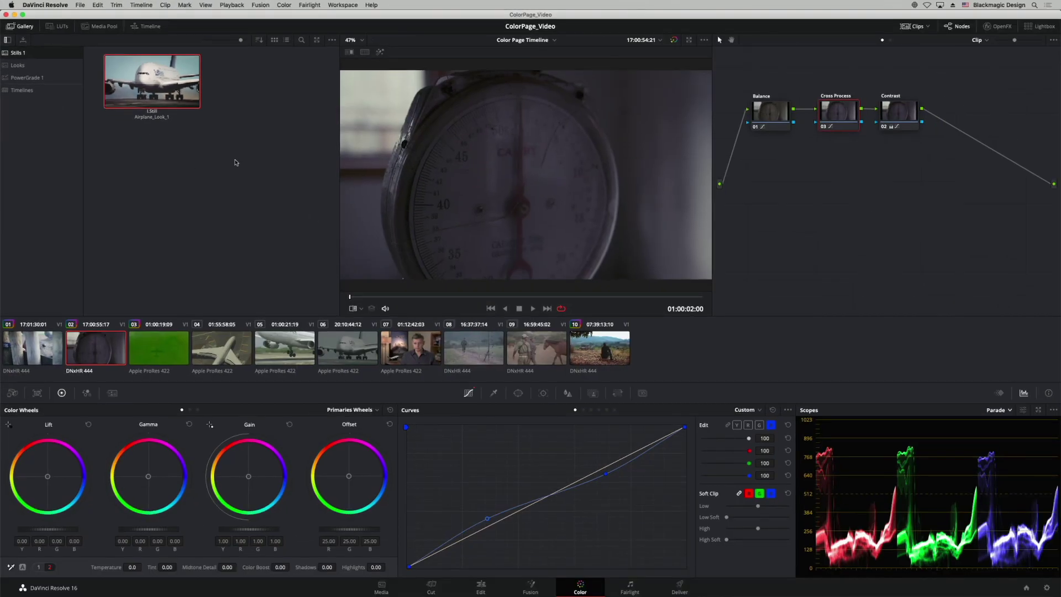
pyautogui.click(233, 355)
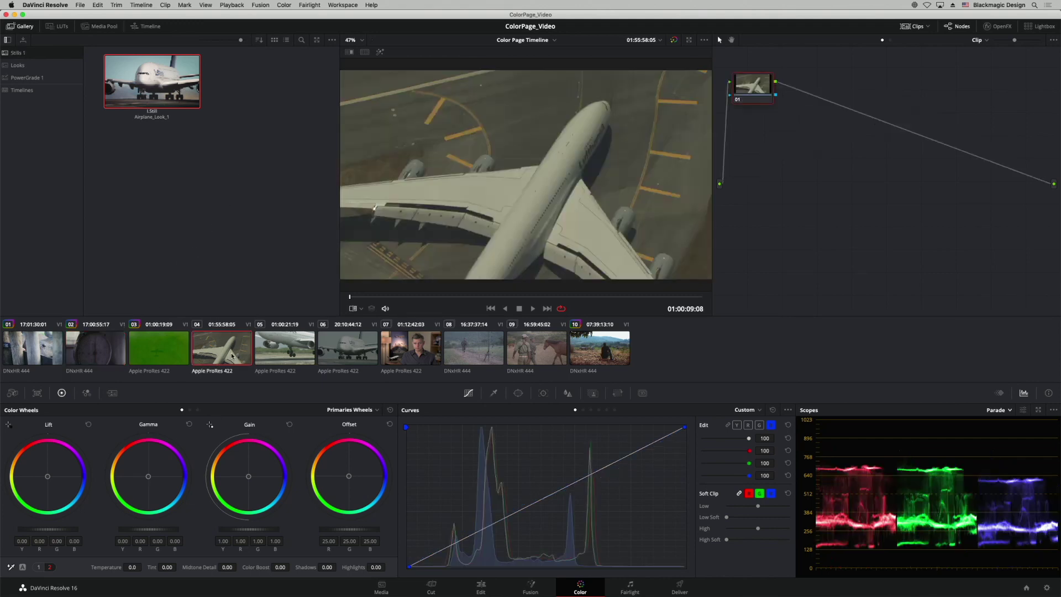
pyautogui.click(280, 350)
pyautogui.click(343, 349)
pyautogui.click(221, 348)
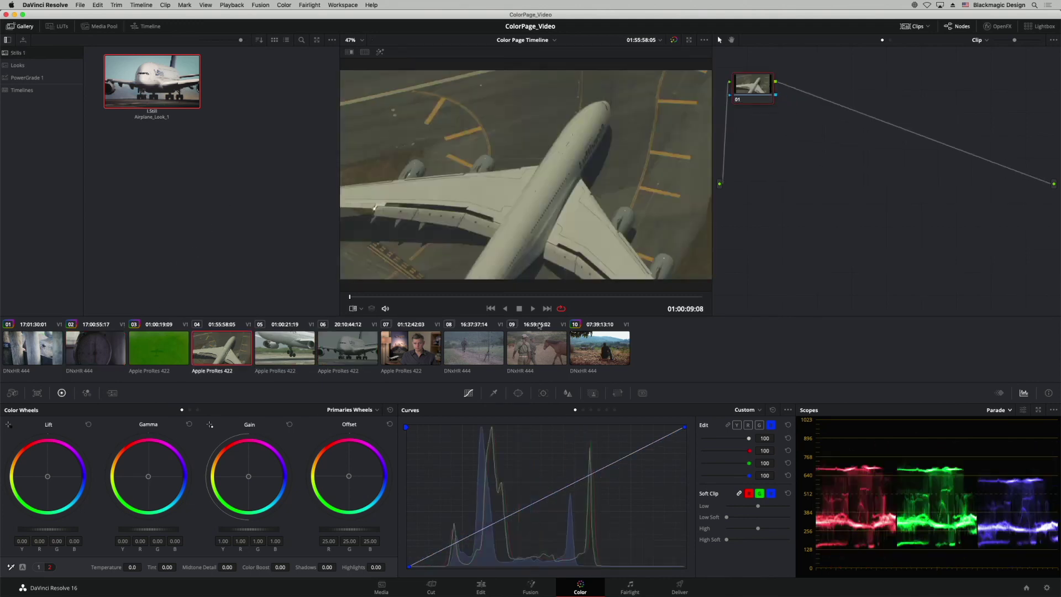
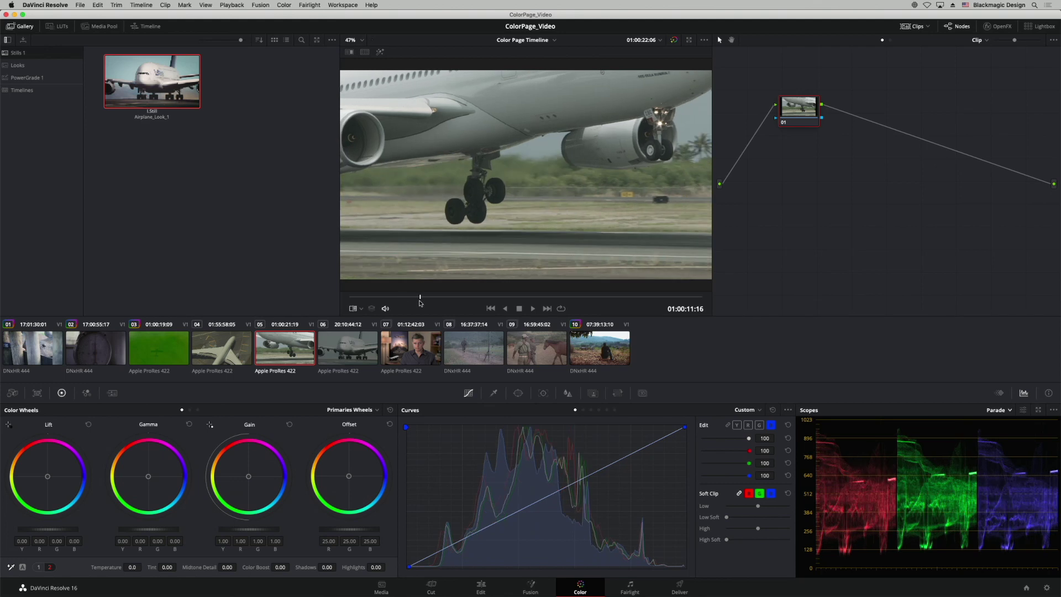
pyautogui.click(224, 358)
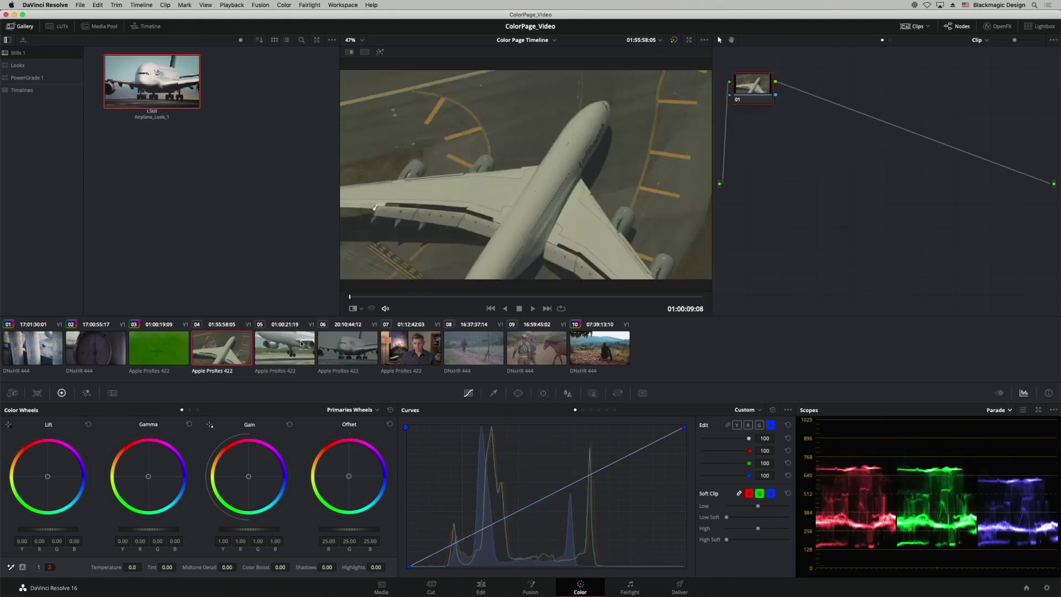
pyautogui.click(301, 343)
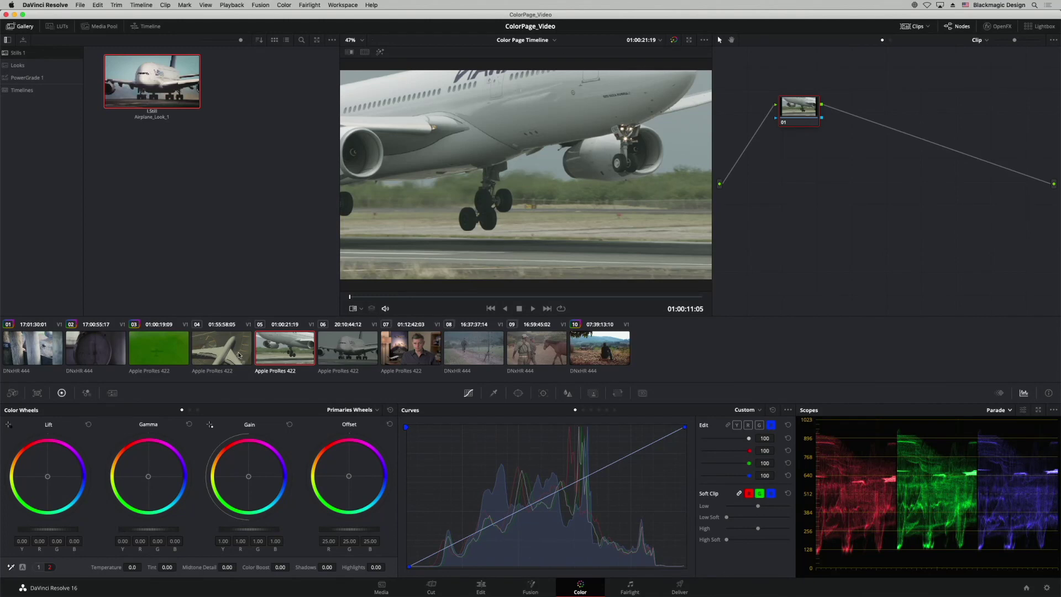
# - Shot match airplane clip 04 to clip 05
pyautogui.click(238, 355)
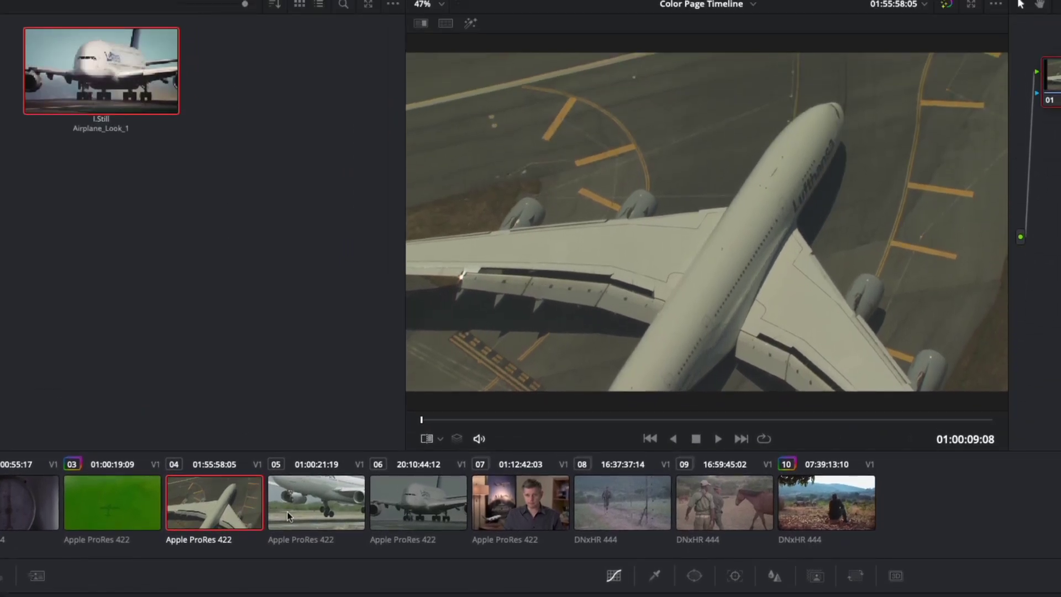
pyautogui.rightClick(319, 511)
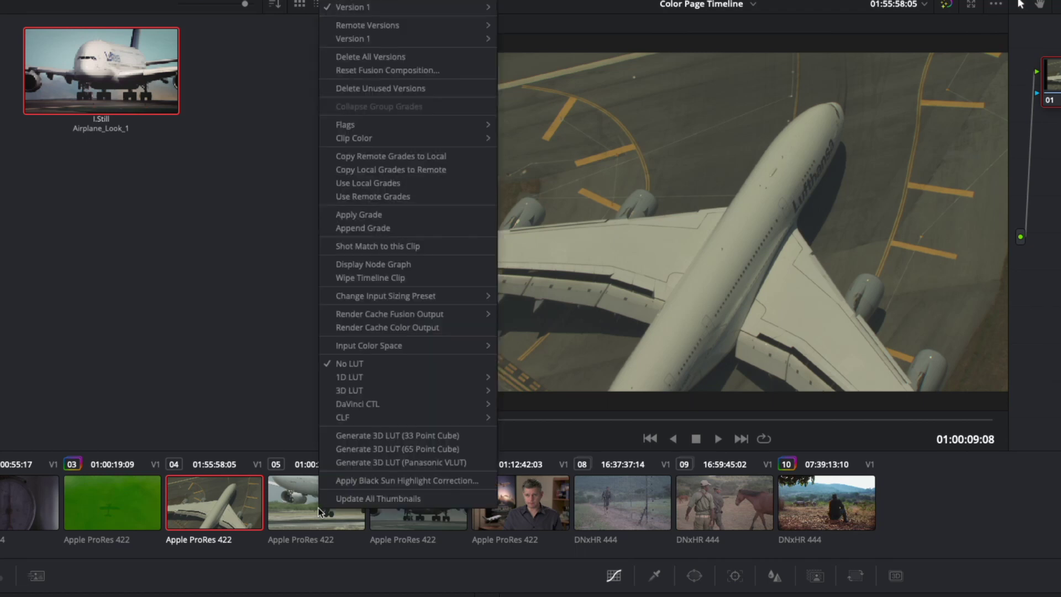
pyautogui.click(365, 246)
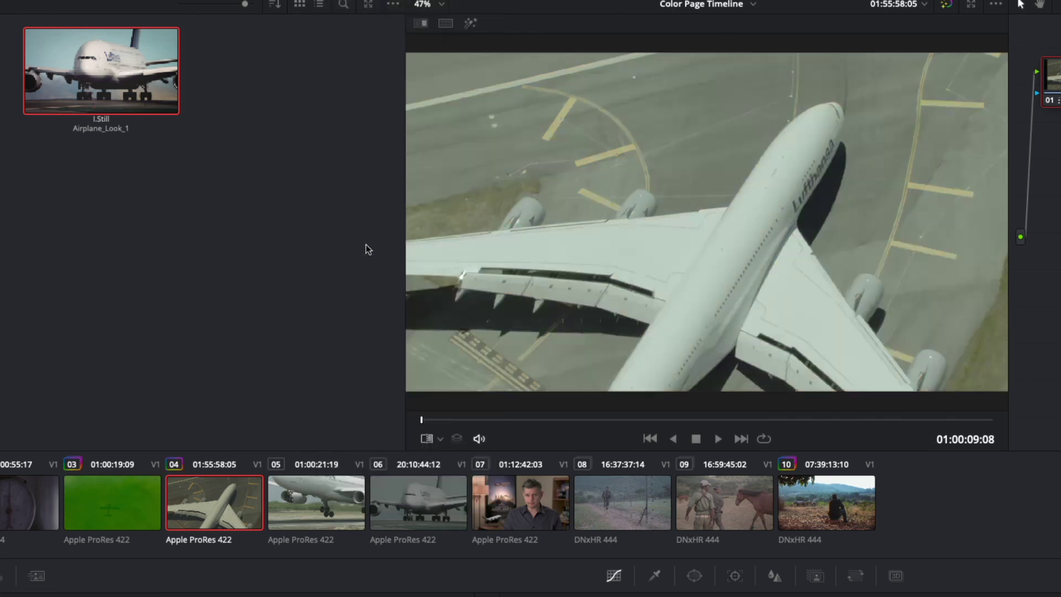
# - Compare the matched clip 04 with clip 05, and clip 05 with the still unmatched clip 06
pyautogui.click(279, 506)
pyautogui.click(197, 509)
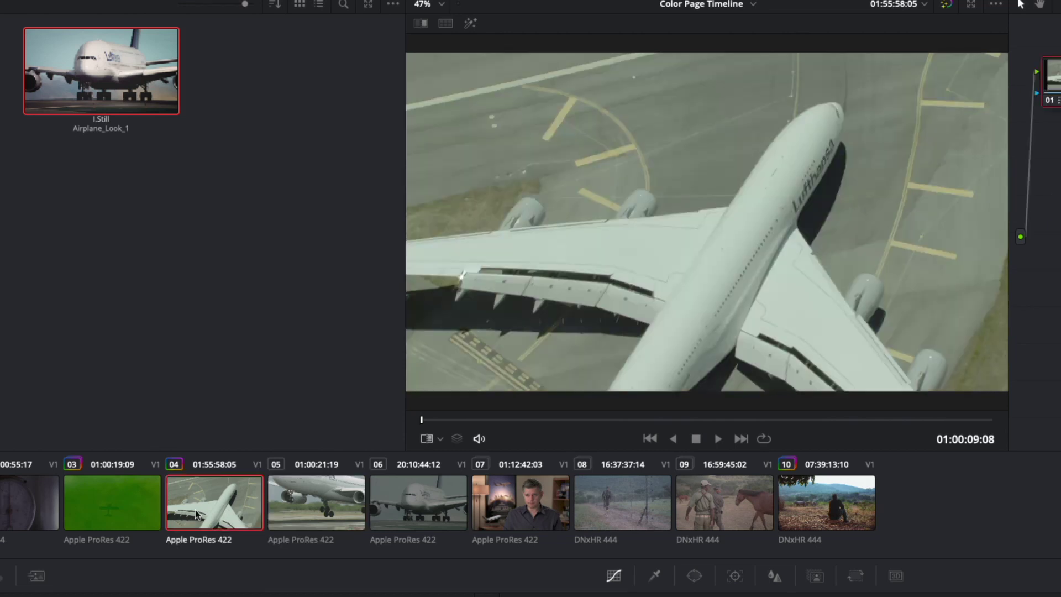
pyautogui.click(295, 503)
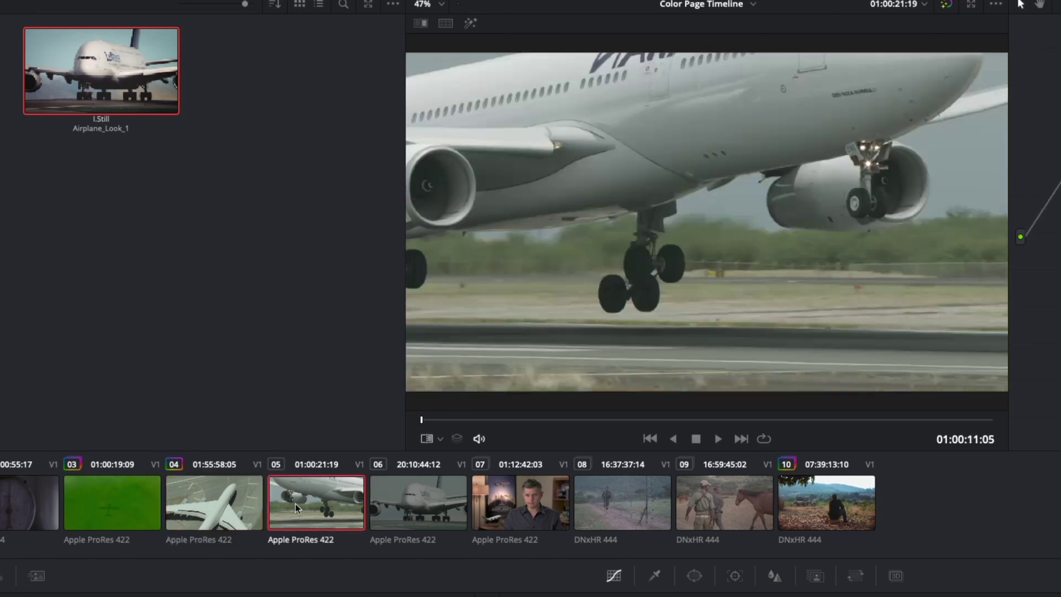
pyautogui.click(245, 510)
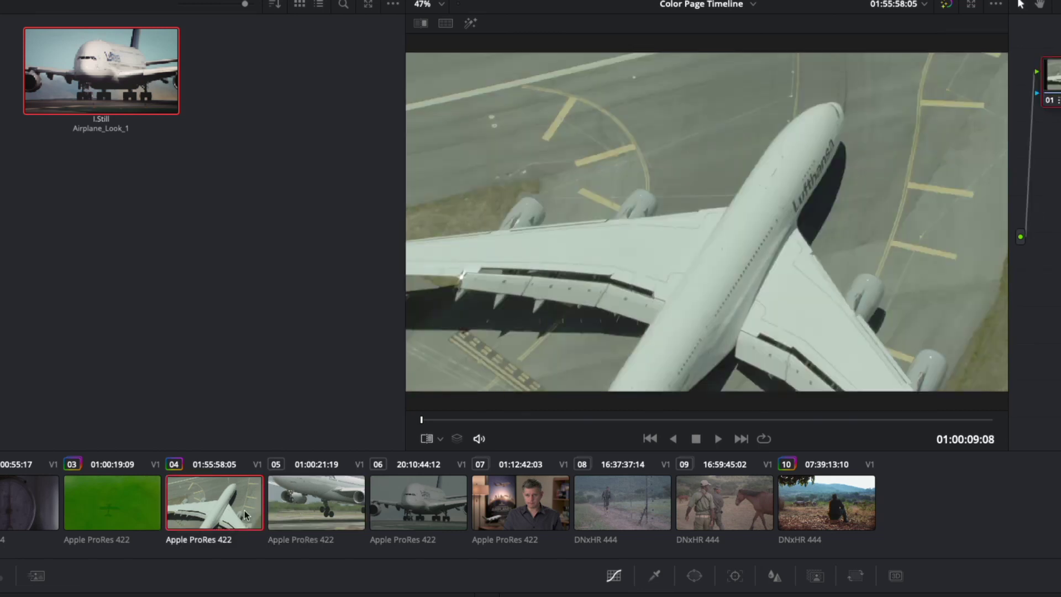
pyautogui.click(345, 512)
pyautogui.click(423, 507)
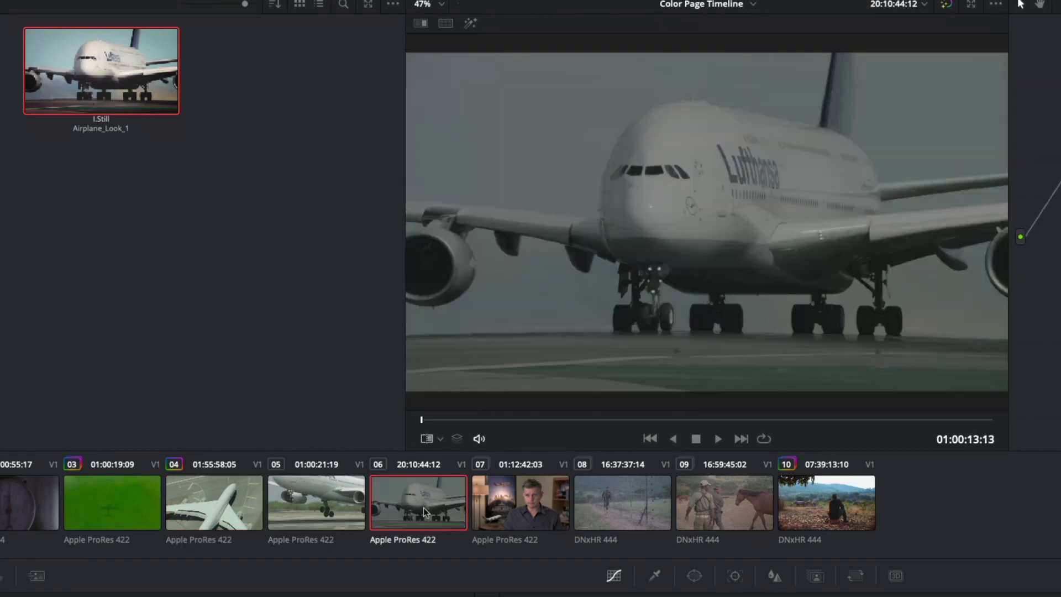
pyautogui.click(319, 508)
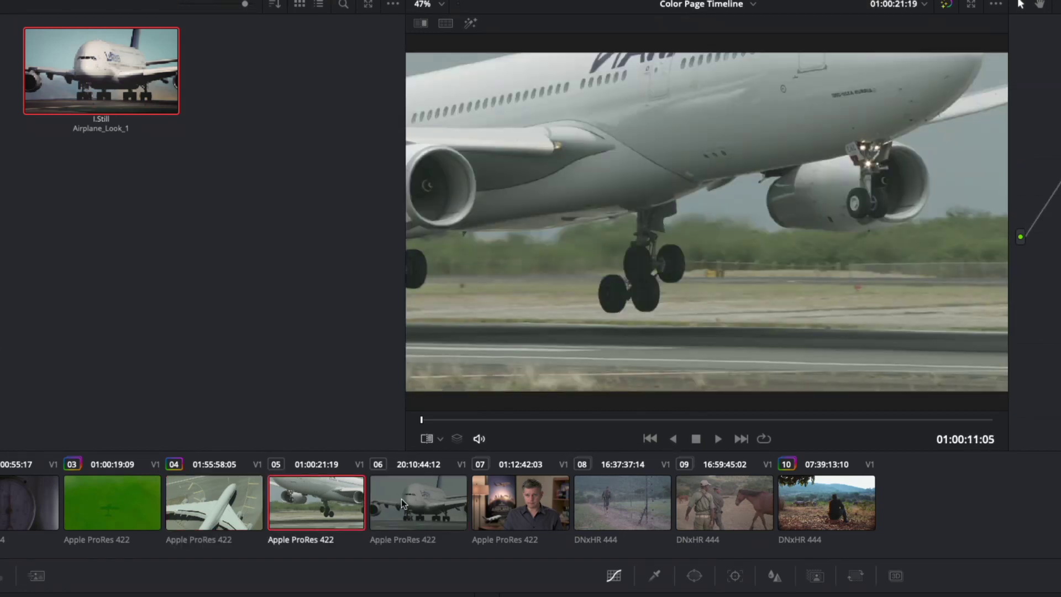
# - Shot match airplane clip 06 to clip 05
pyautogui.click(401, 498)
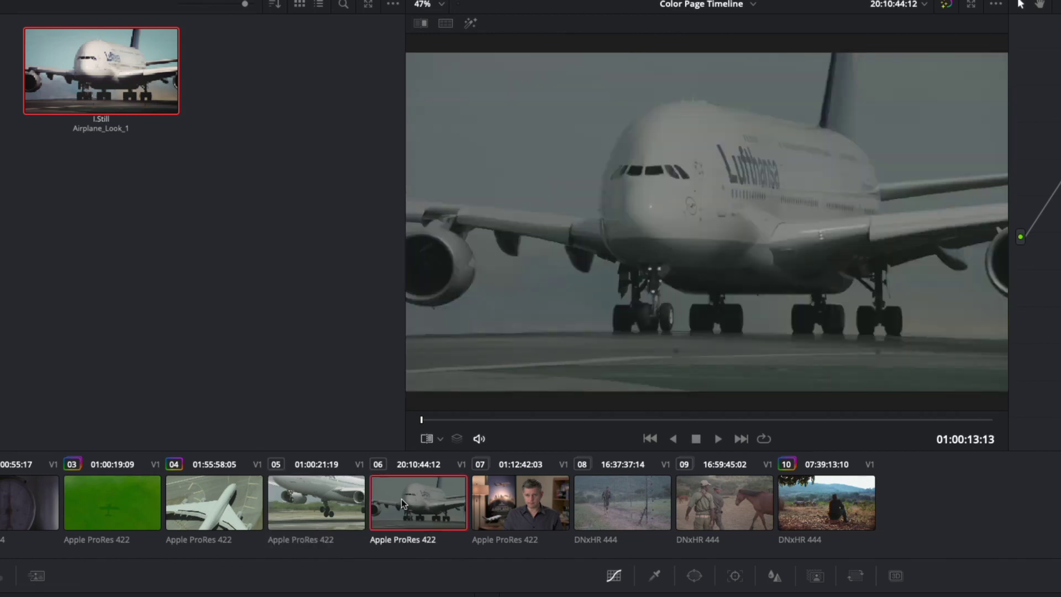
pyautogui.rightClick(306, 503)
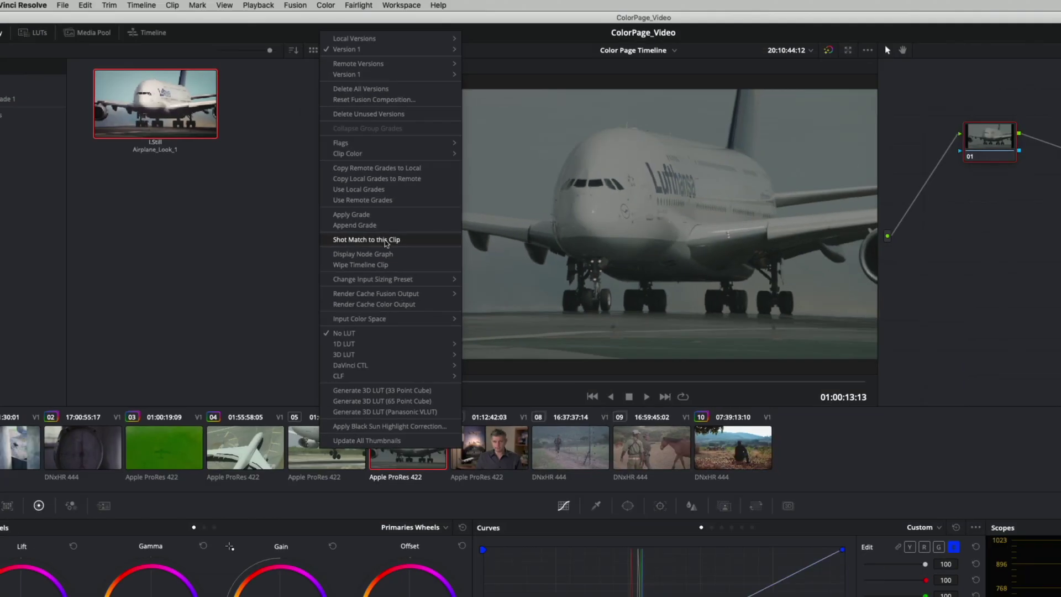
pyautogui.click(385, 240)
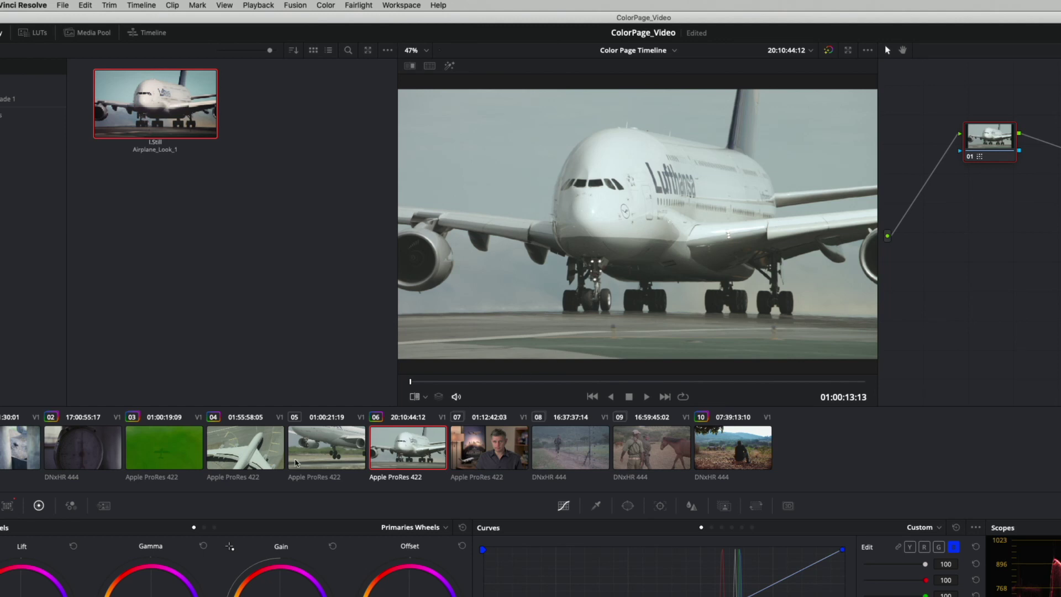
# - Step through airplane clips 04, 05 and 06 to check how well the matched shots fit together
pyautogui.click(296, 462)
pyautogui.click(232, 464)
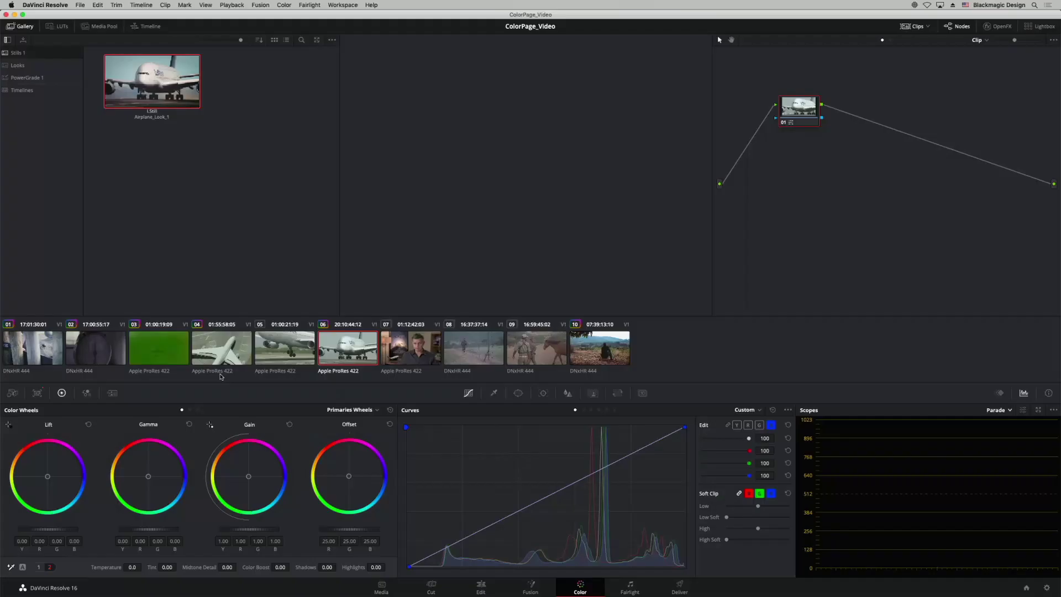
pyautogui.click(280, 354)
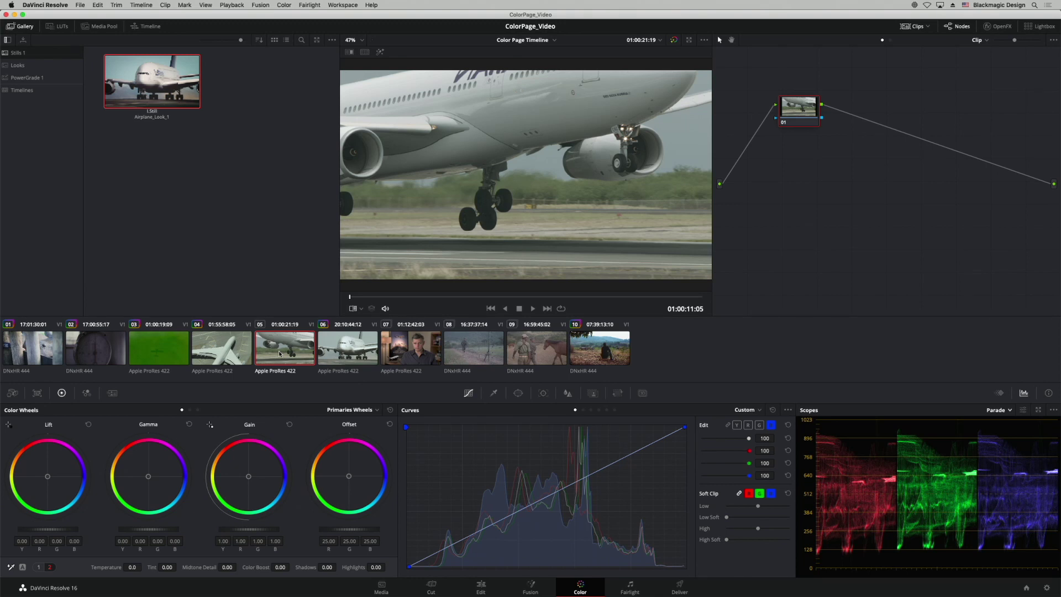
pyautogui.press('Up')
pyautogui.press('Down')
pyautogui.click(355, 351)
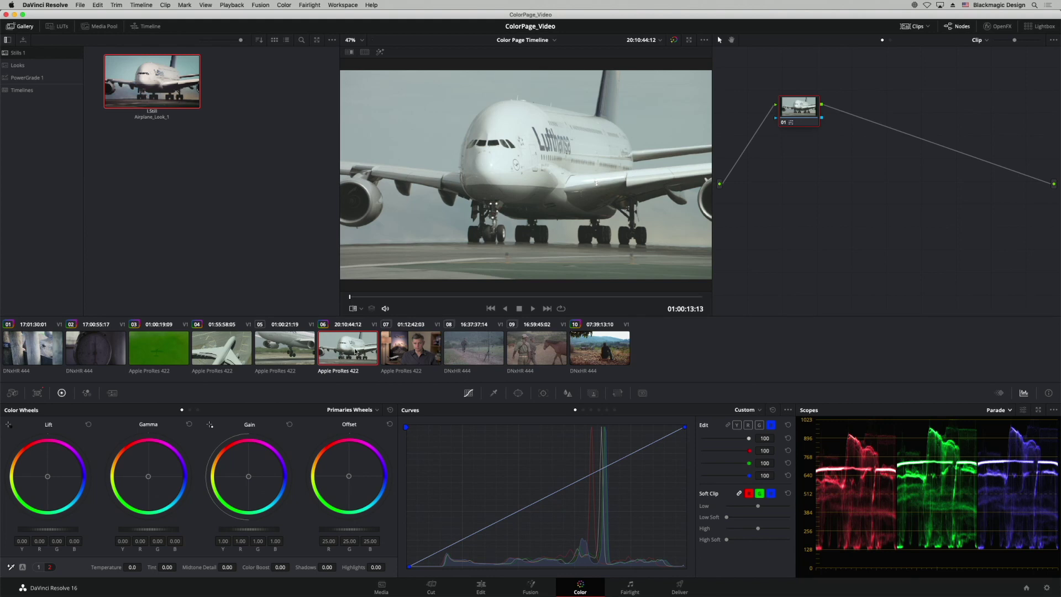
# - View clips 08 and 09, including a full-screen look at the footage, to compare their colour
pyautogui.click(466, 357)
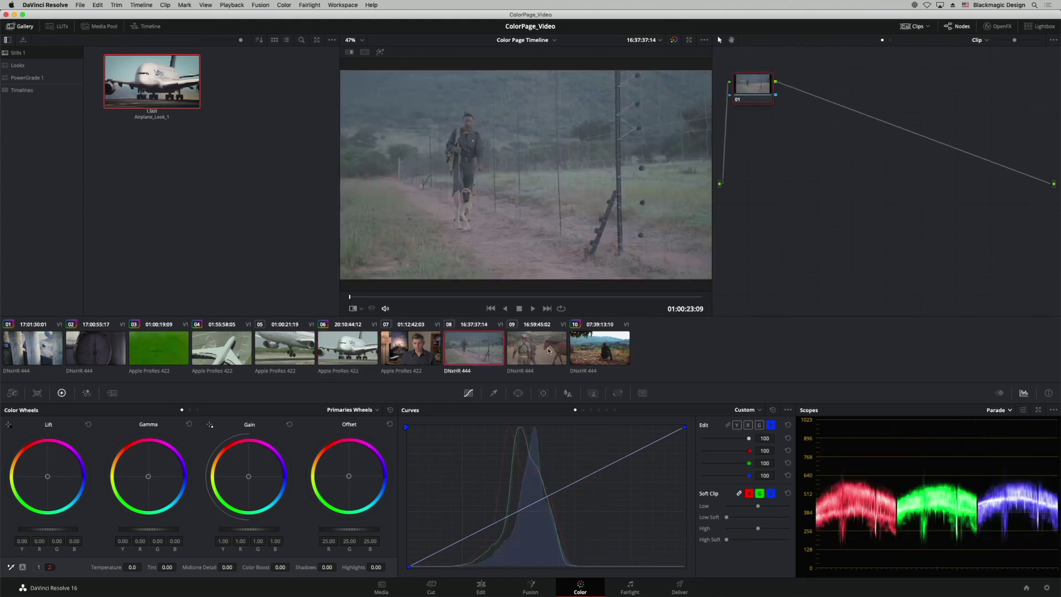
pyautogui.click(548, 351)
pyautogui.click(495, 354)
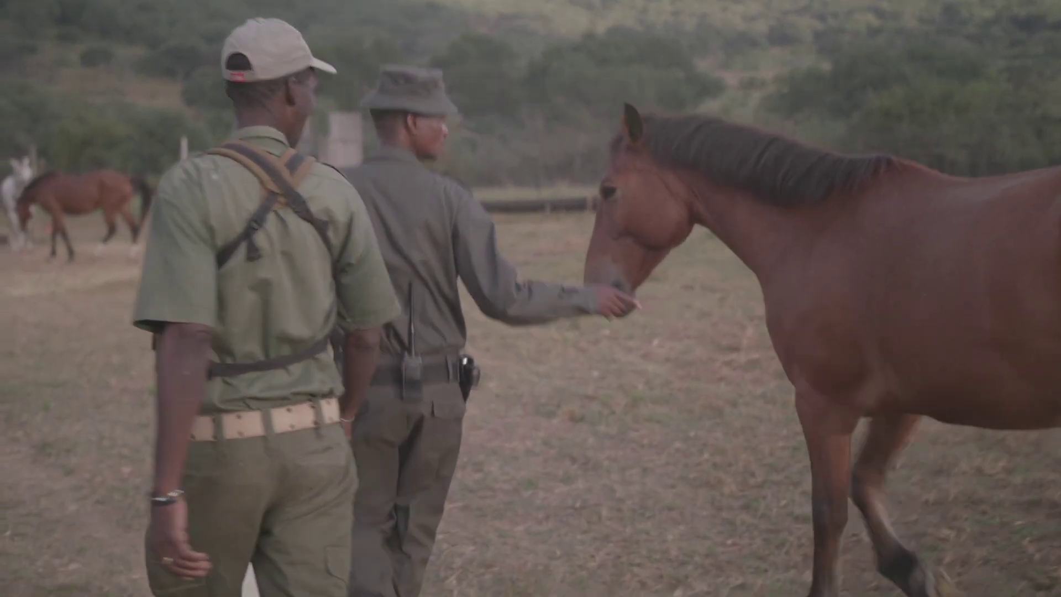
pyautogui.press('Escape')
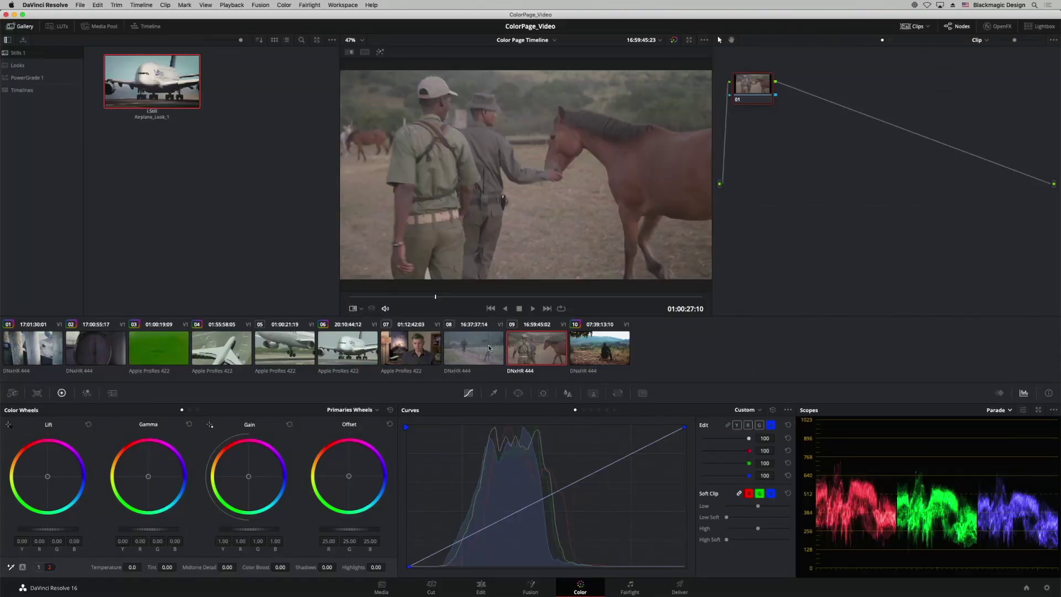
pyautogui.click(489, 348)
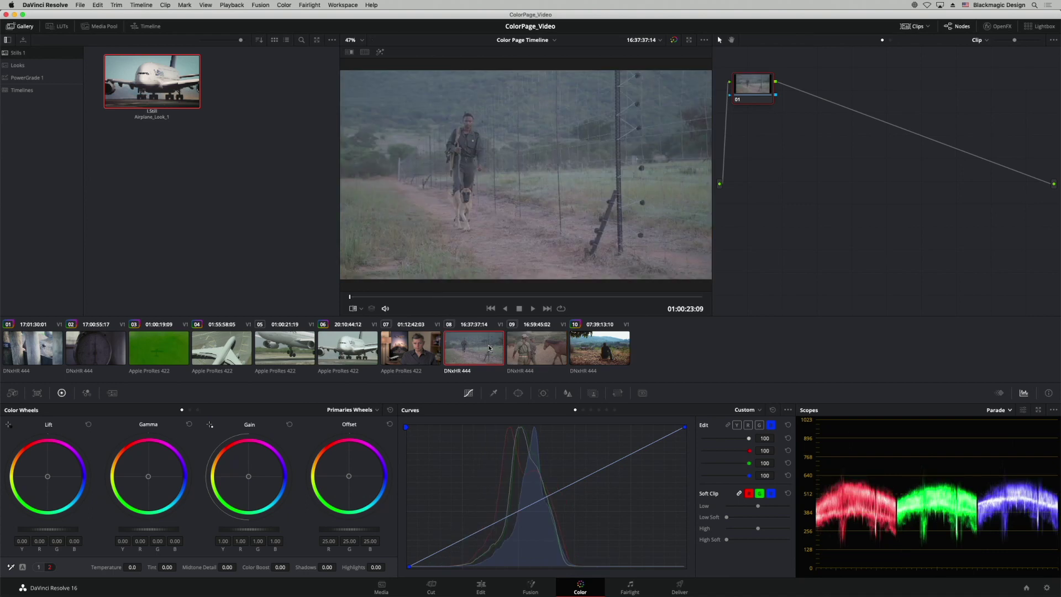
# - Grab a still from the first frame of clip 09 and label it Reference
pyautogui.click(530, 347)
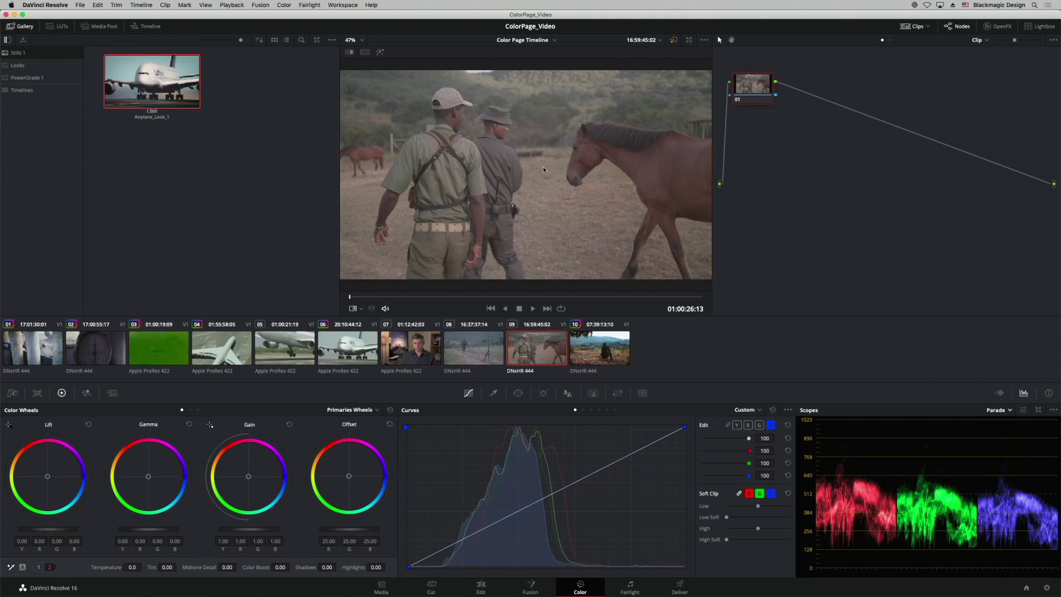
pyautogui.moveTo(482, 297); pyautogui.dragTo(351, 300)
pyautogui.rightClick(525, 173)
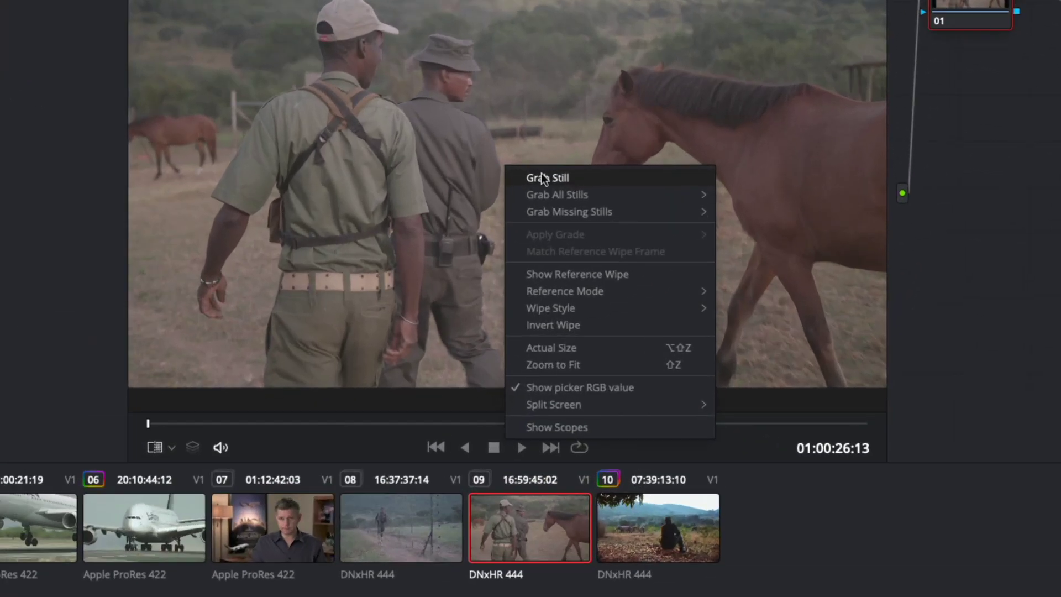
pyautogui.click(552, 176)
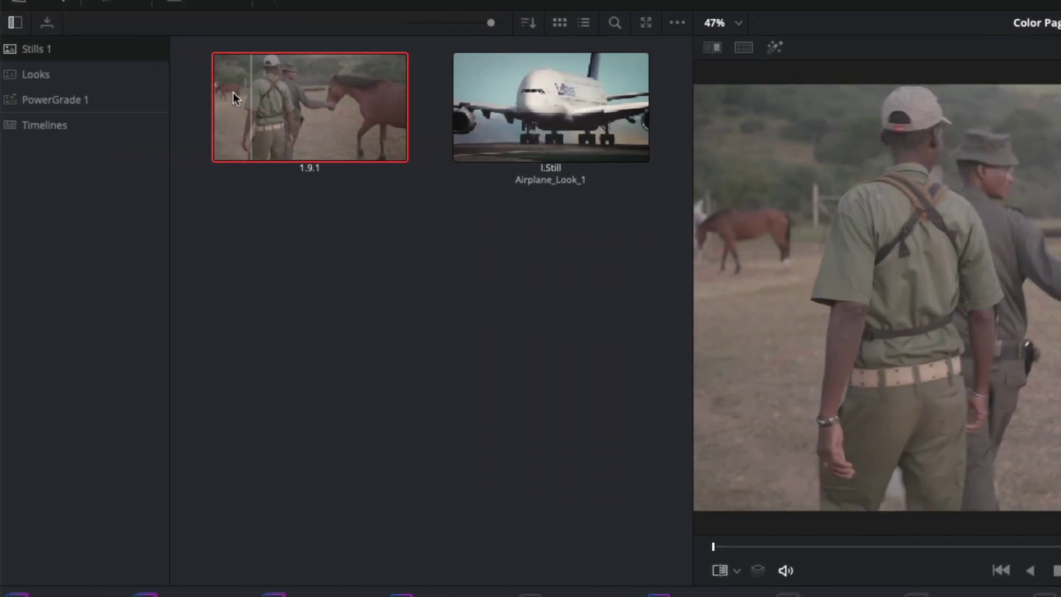
pyautogui.doubleClick(311, 184)
pyautogui.write('Reference')
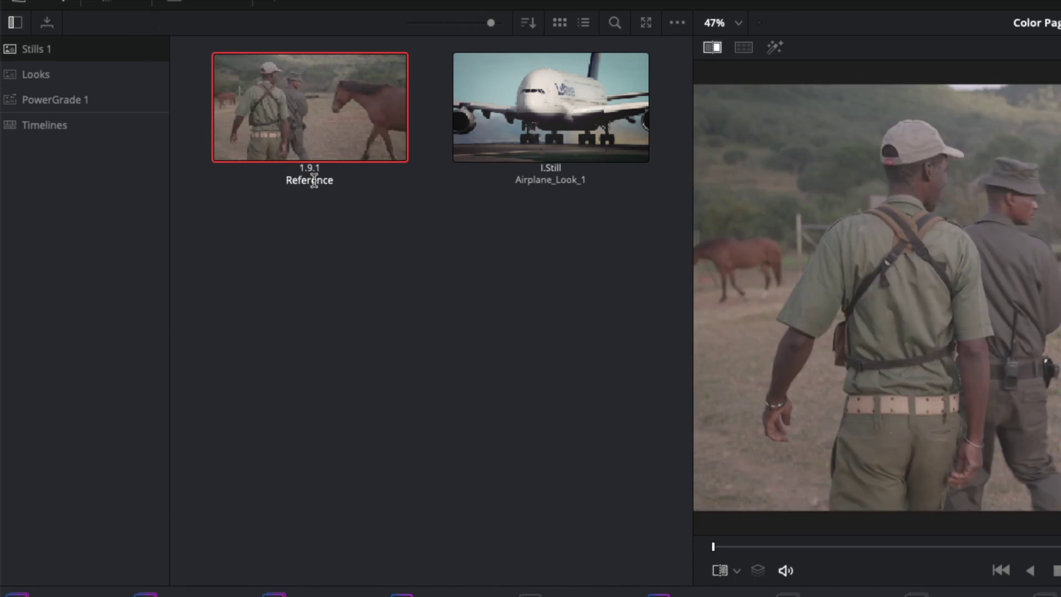
pyautogui.press('Return')
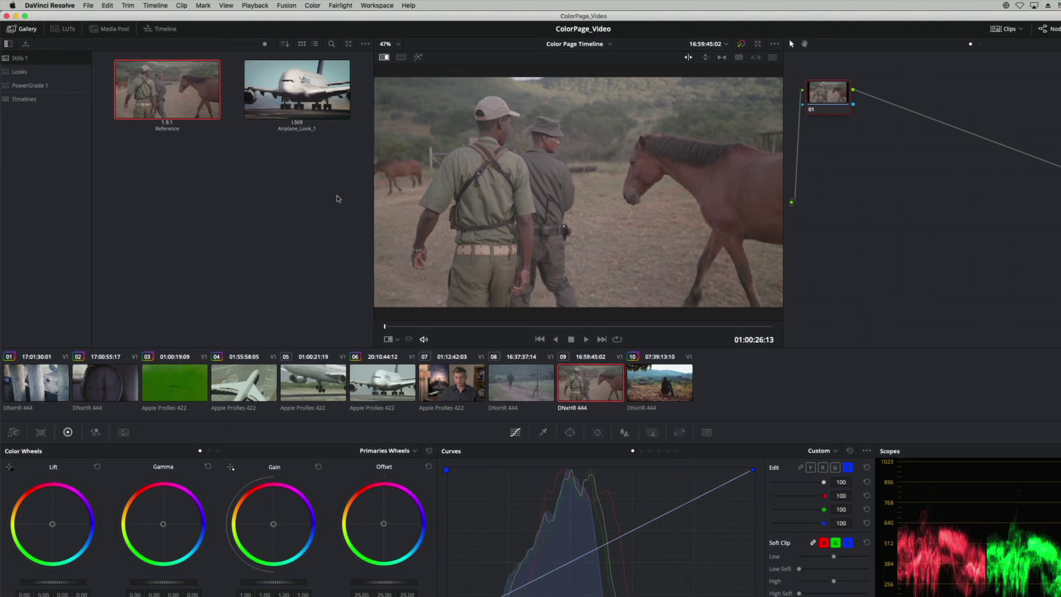
# - Show clip 08 against the Reference still with the reference wipe, toggling the wipe off and on
pyautogui.click(535, 378)
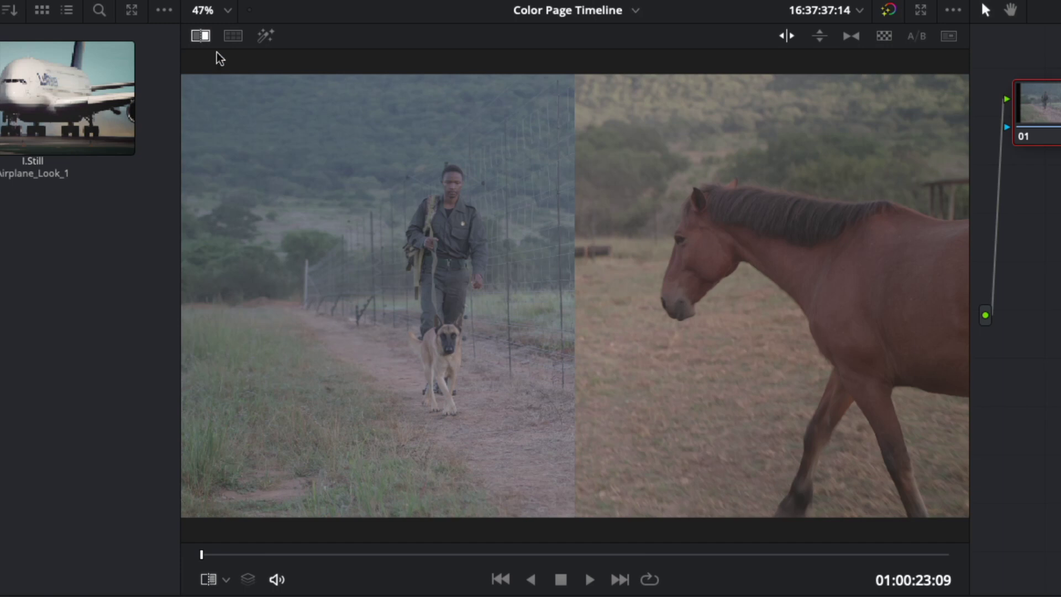
pyautogui.click(201, 38)
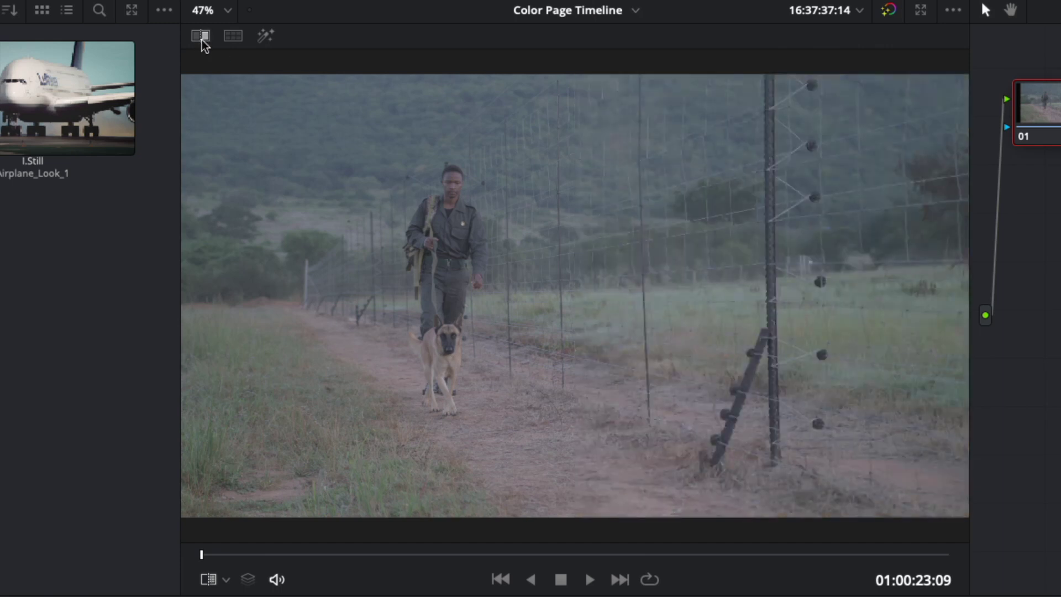
pyautogui.click(202, 41)
pyautogui.click(203, 41)
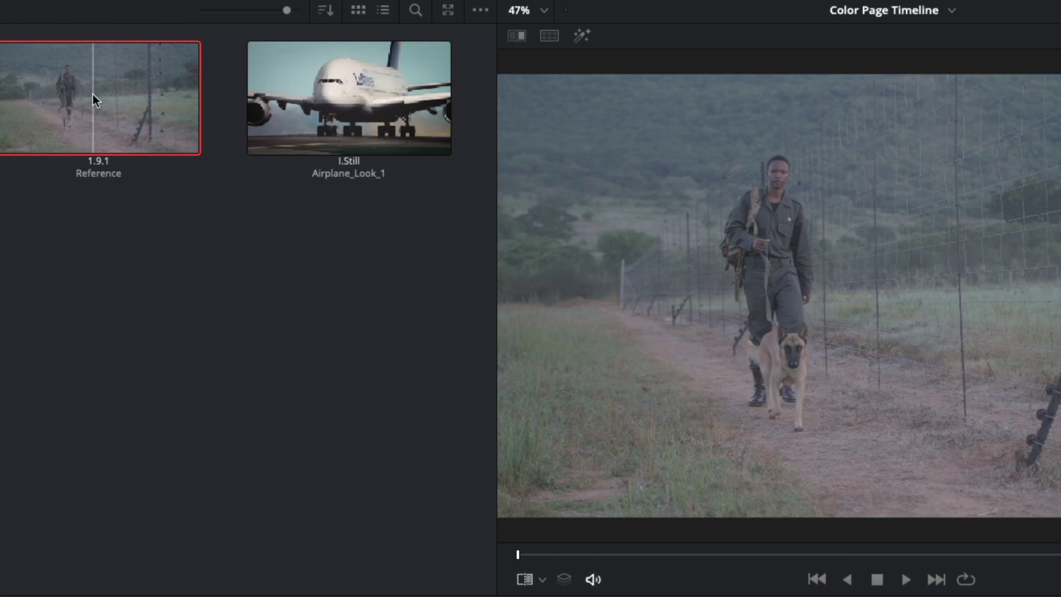
pyautogui.doubleClick(93, 95)
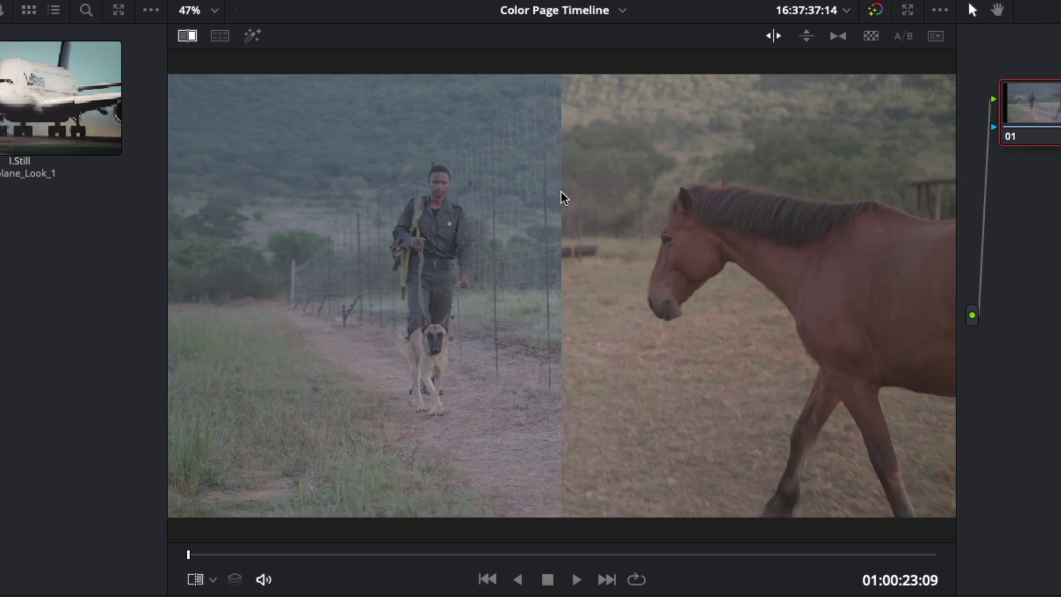
# - Shift the reference wipe's dividing line slightly and change the wipe to a horizontal split
pyautogui.moveTo(564, 194); pyautogui.dragTo(569, 229)
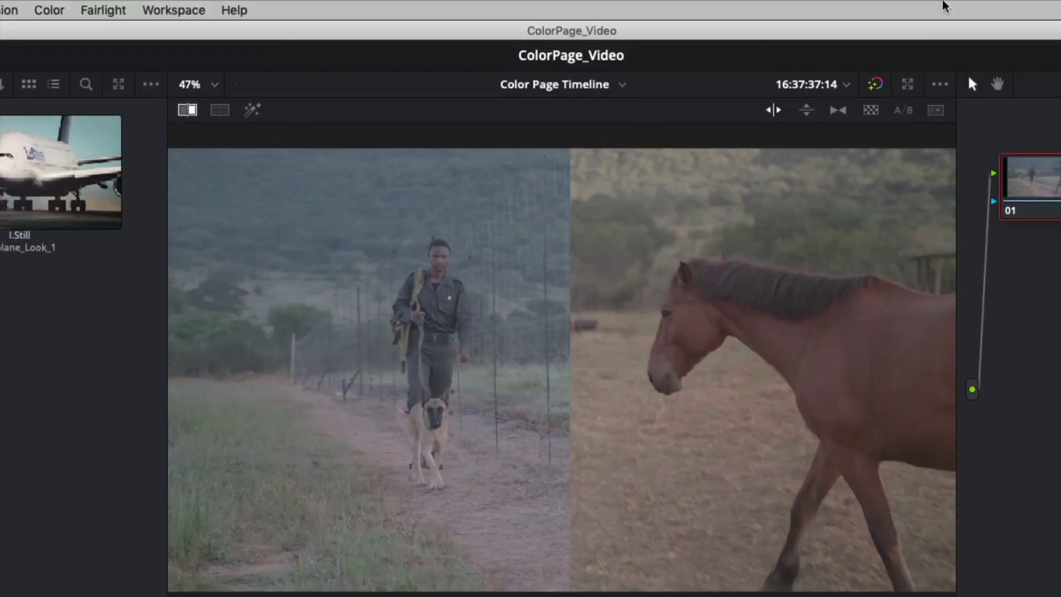
pyautogui.click(808, 110)
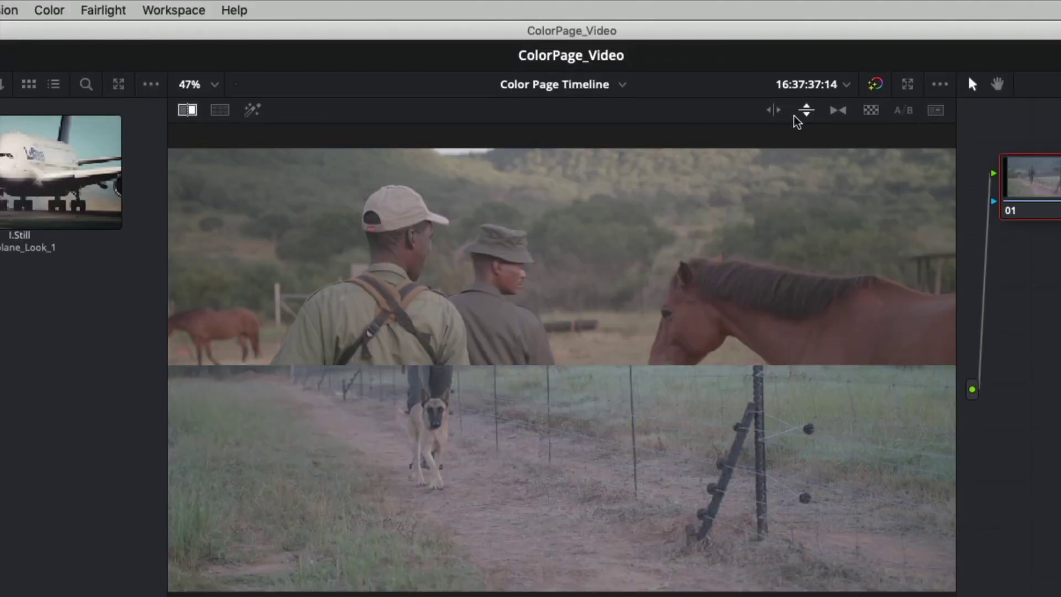
# - Return the reference wipe to a vertical split and fine-tune its dividing line between the walking ranger and the horse
pyautogui.click(774, 111)
pyautogui.click(807, 111)
pyautogui.moveTo(589, 382)
pyautogui.mouseDown()
pyautogui.moveTo(595, 266)
pyautogui.moveTo(600, 369)
pyautogui.mouseUp()
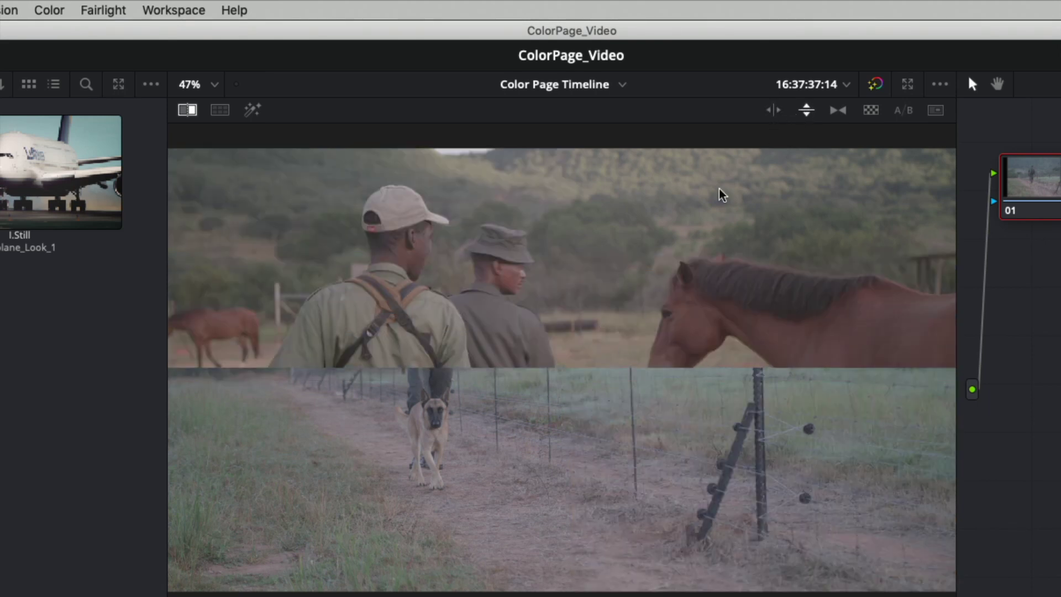
pyautogui.click(773, 110)
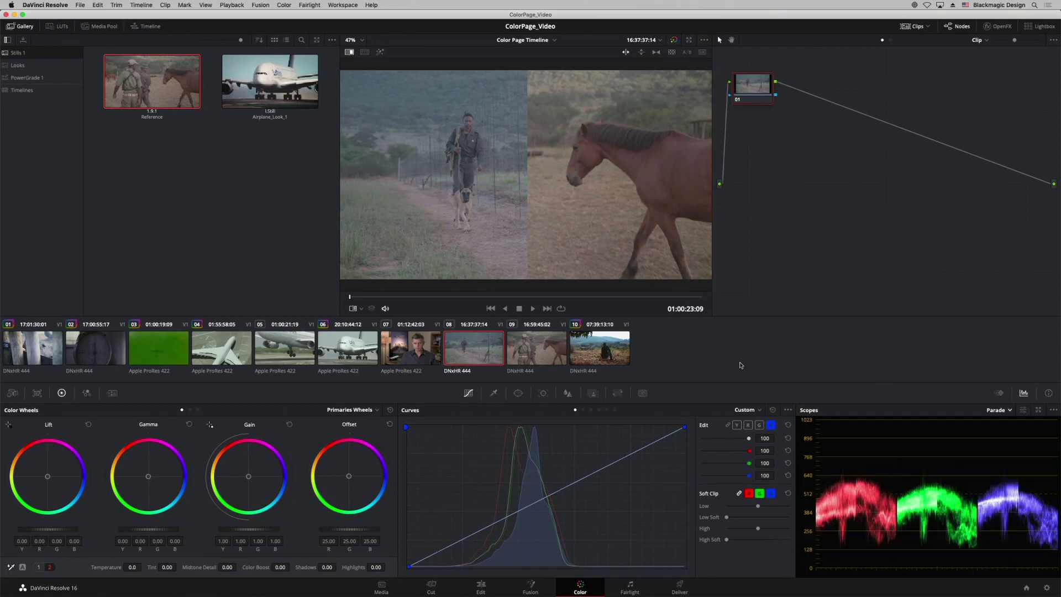
pyautogui.moveTo(529, 167)
pyautogui.mouseDown()
pyautogui.moveTo(543, 166)
pyautogui.moveTo(471, 167)
pyautogui.moveTo(522, 164)
pyautogui.mouseUp()
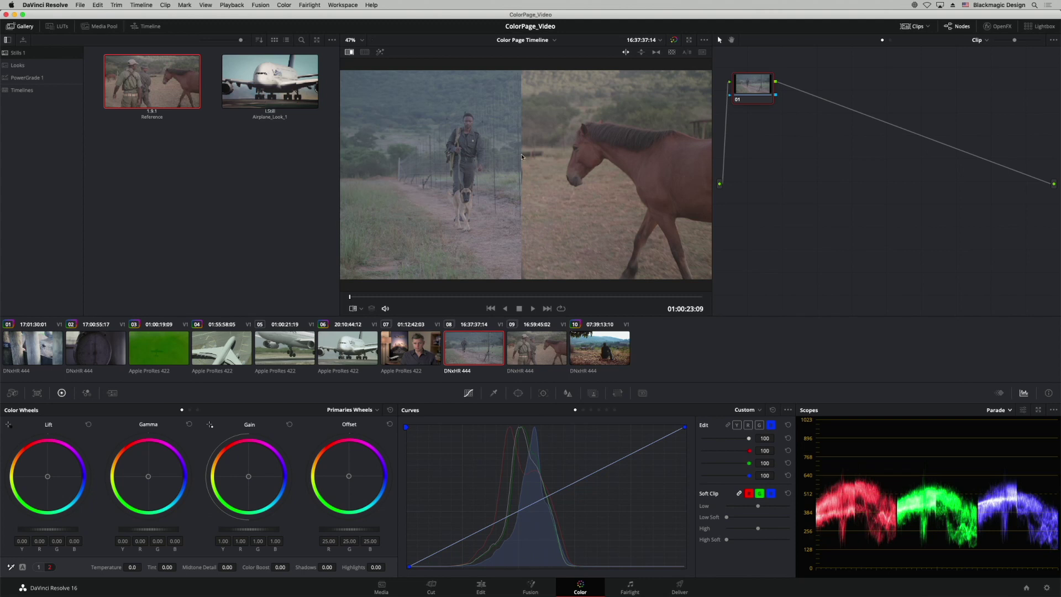
pyautogui.moveTo(521, 157)
pyautogui.mouseDown()
pyautogui.moveTo(540, 158)
pyautogui.moveTo(528, 158)
pyautogui.mouseUp()
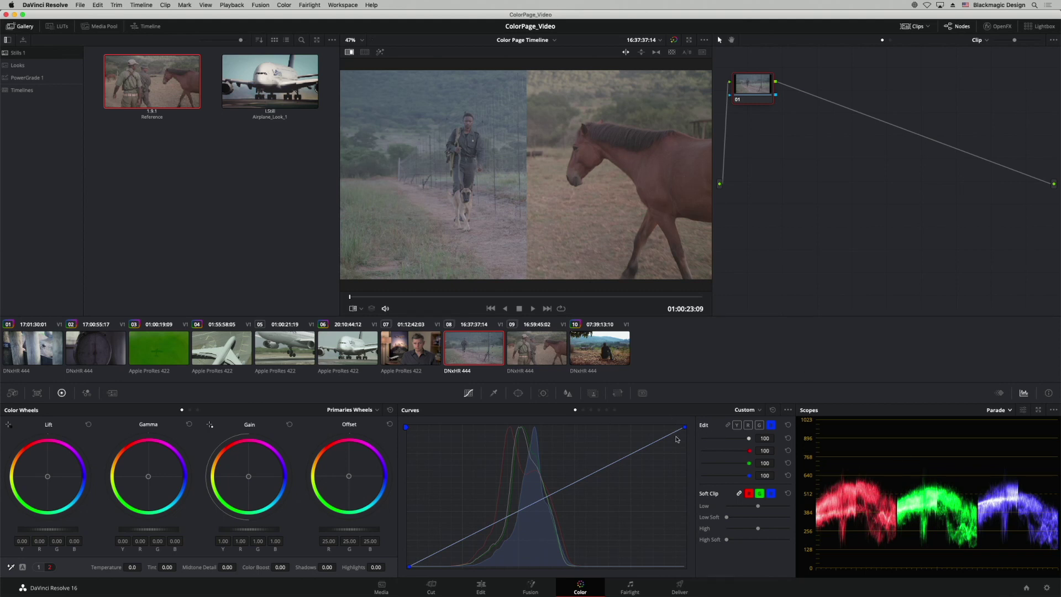
# - Isolate the blue custom curve on clip 08 and lower its white point to reduce the blue cast
pyautogui.click(749, 426)
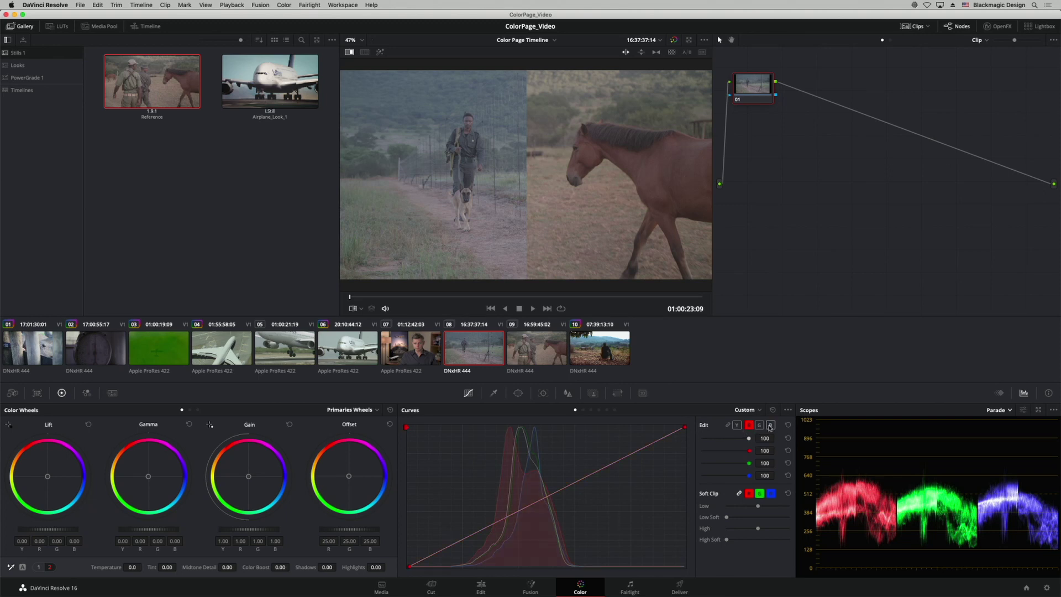
pyautogui.click(770, 426)
pyautogui.moveTo(685, 427); pyautogui.dragTo(689, 445)
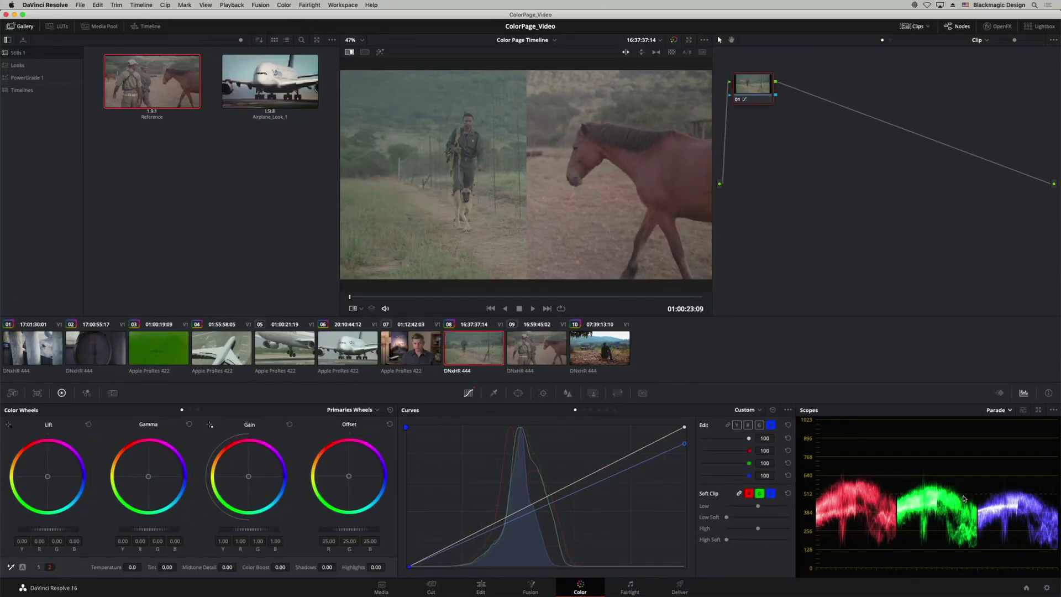
# - Pull the red curve's white point slightly inward to boost red, and raise the blue curve's white point slightly
pyautogui.click(748, 426)
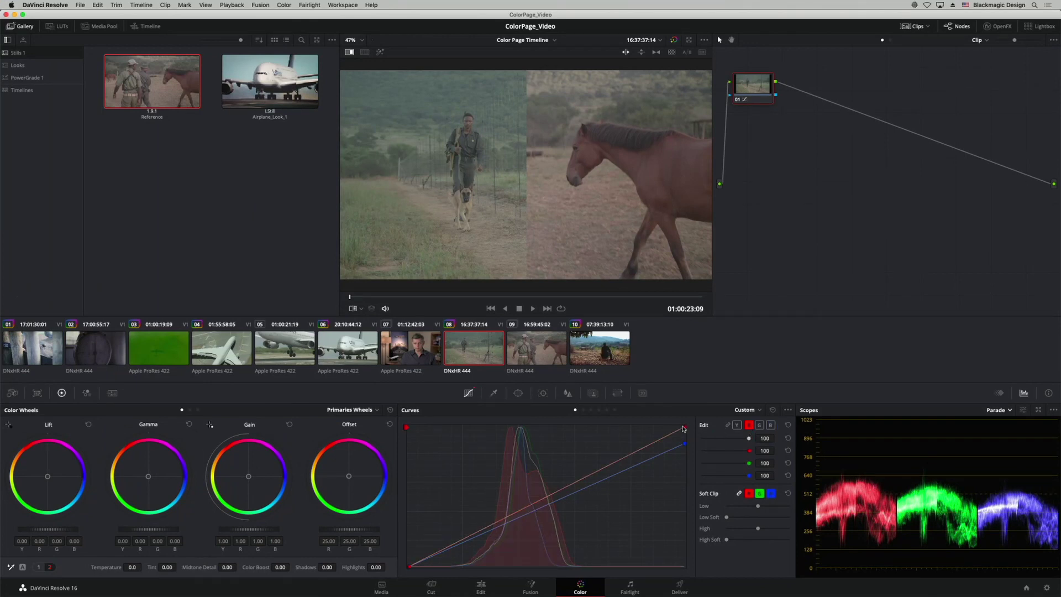
pyautogui.moveTo(678, 429); pyautogui.dragTo(675, 428)
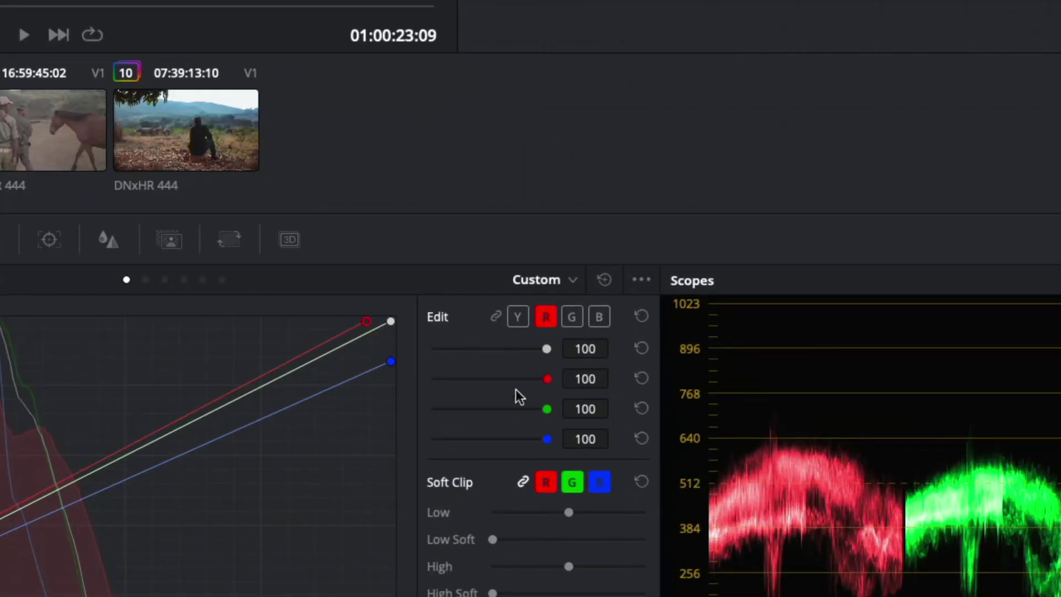
pyautogui.moveTo(368, 325); pyautogui.dragTo(362, 321)
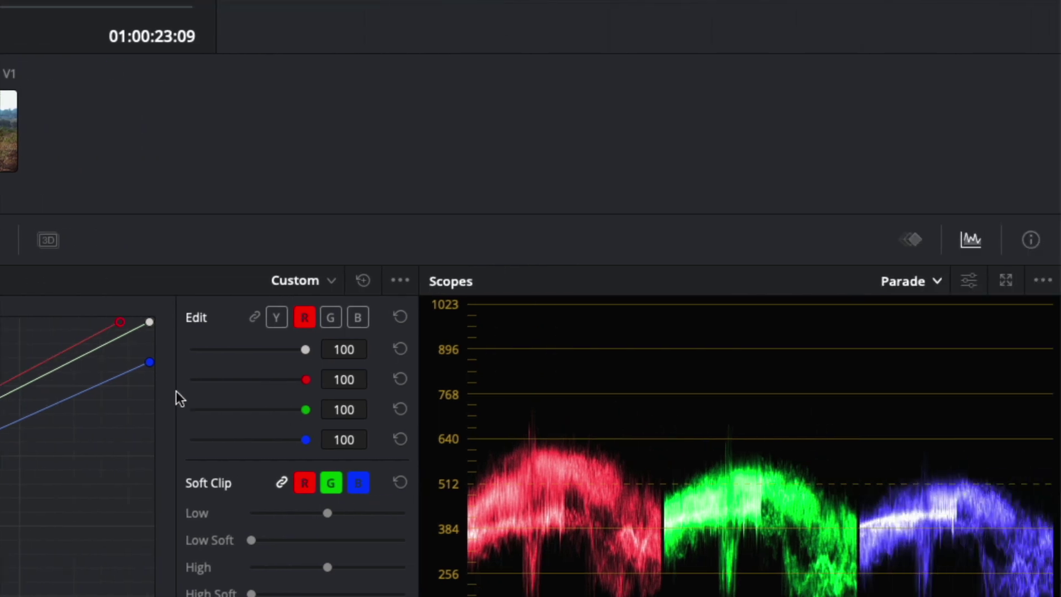
pyautogui.moveTo(152, 362); pyautogui.dragTo(150, 359)
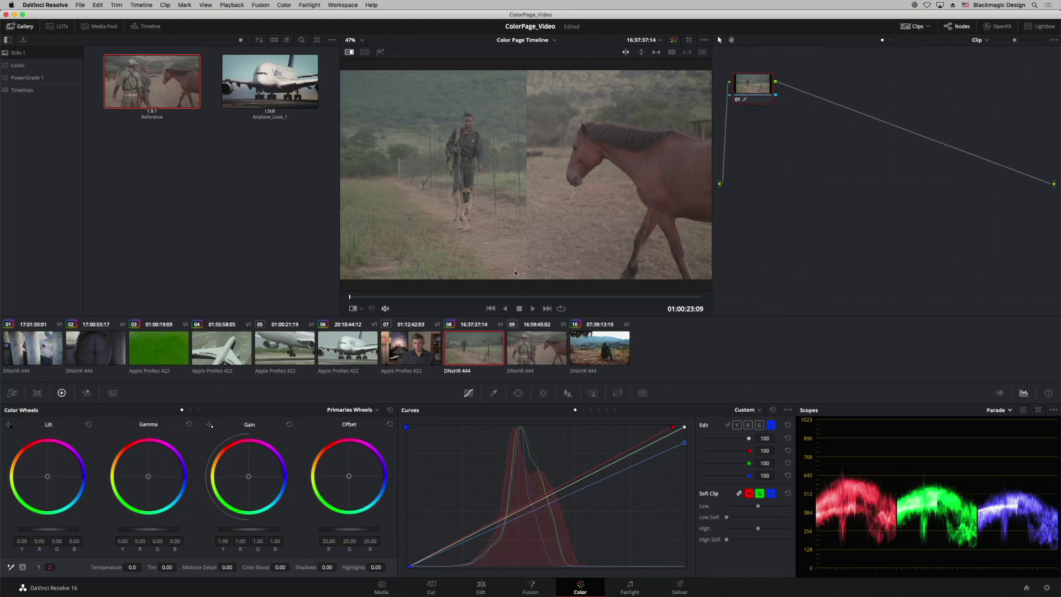
# - Turn off the reference wipe, return to clip 08 and label its first node Balance
pyautogui.click(349, 52)
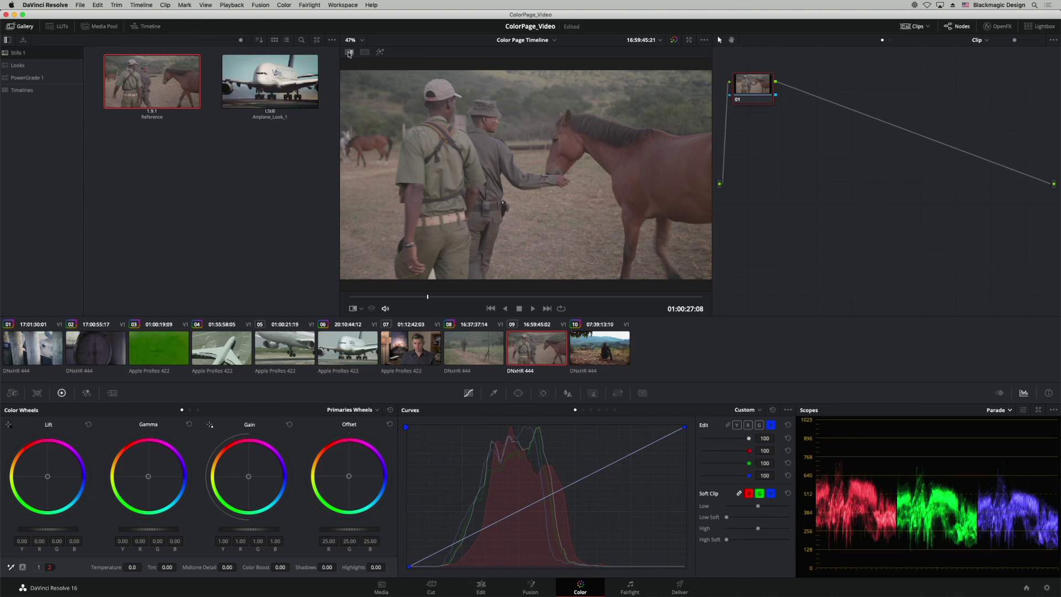
pyautogui.click(475, 346)
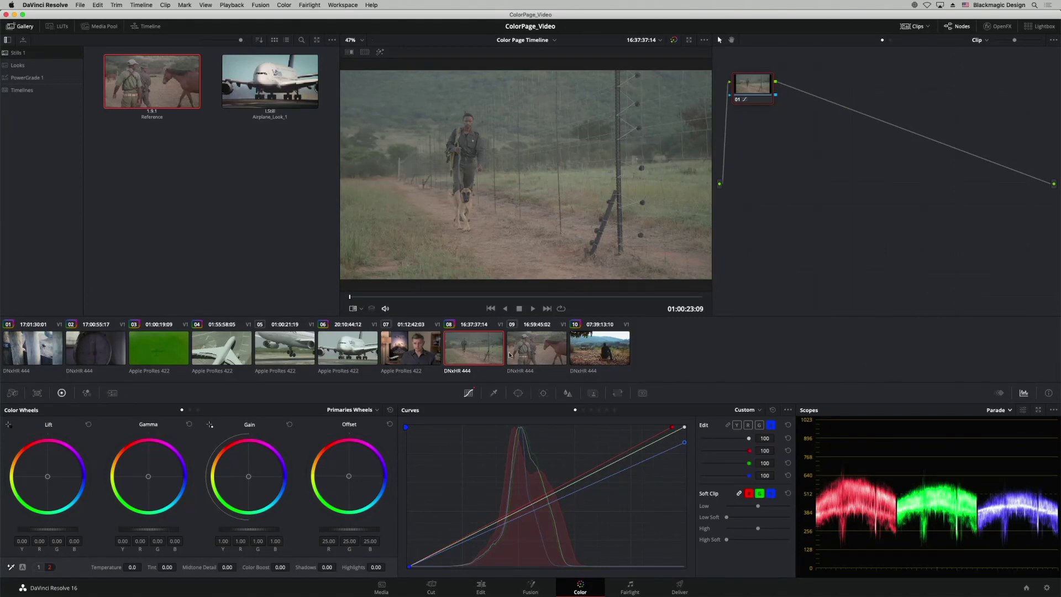
pyautogui.moveTo(752, 89); pyautogui.dragTo(777, 103)
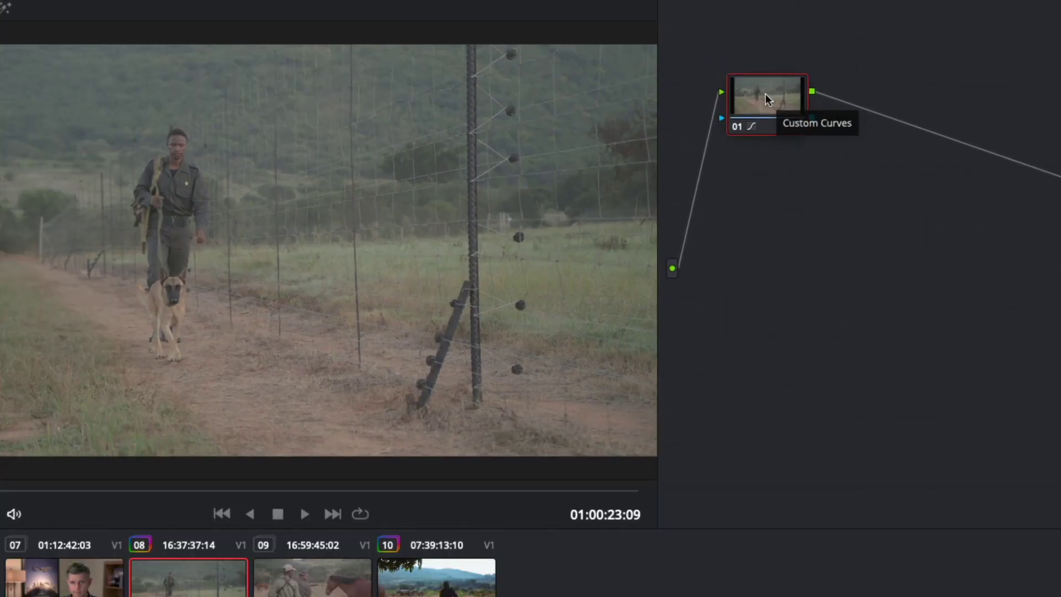
pyautogui.rightClick(767, 98)
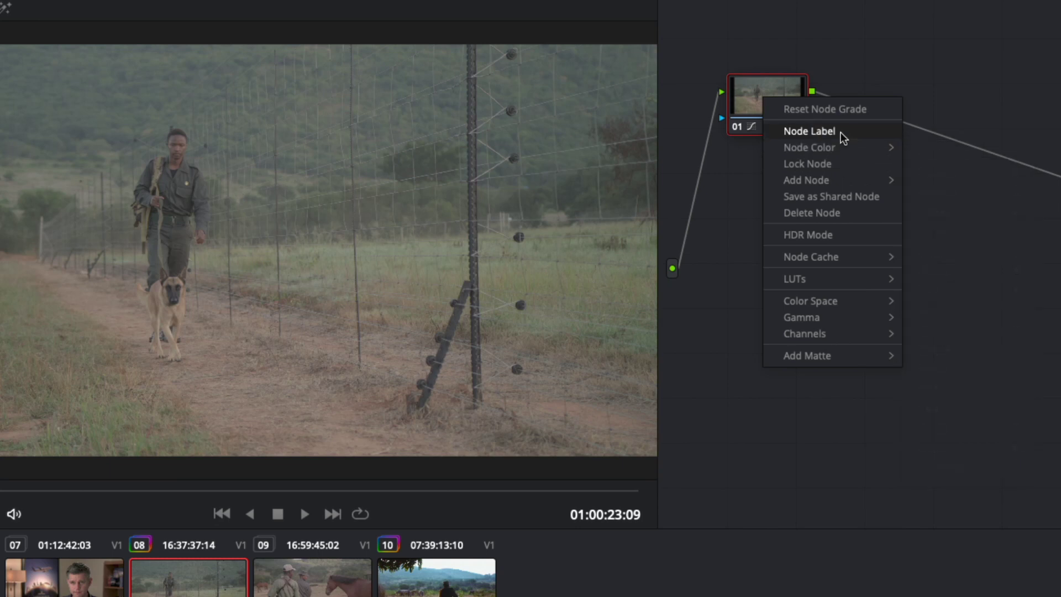
pyautogui.click(841, 132)
pyautogui.write('Balance')
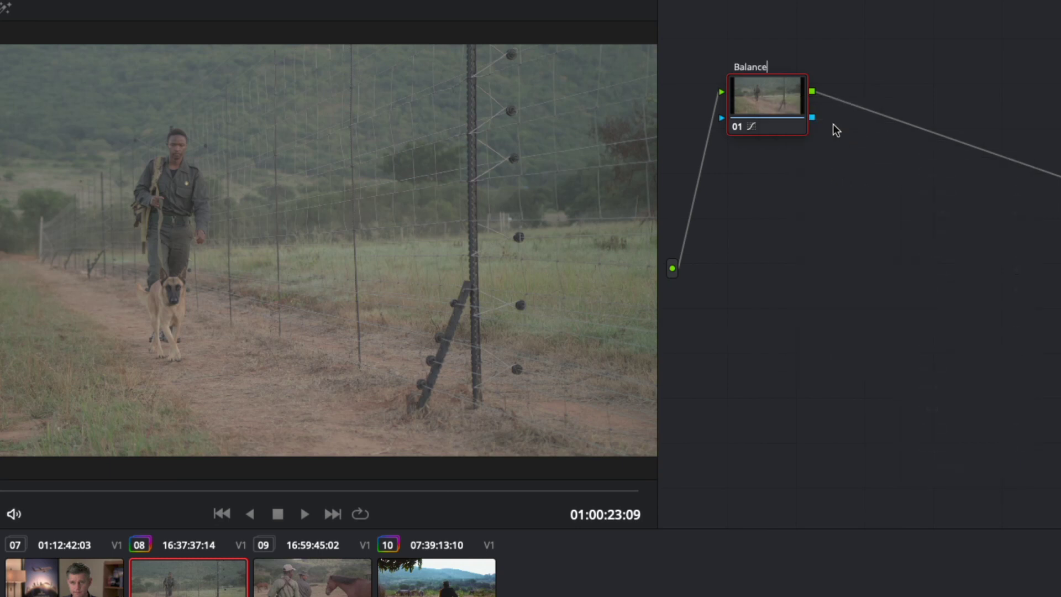
pyautogui.press('Return')
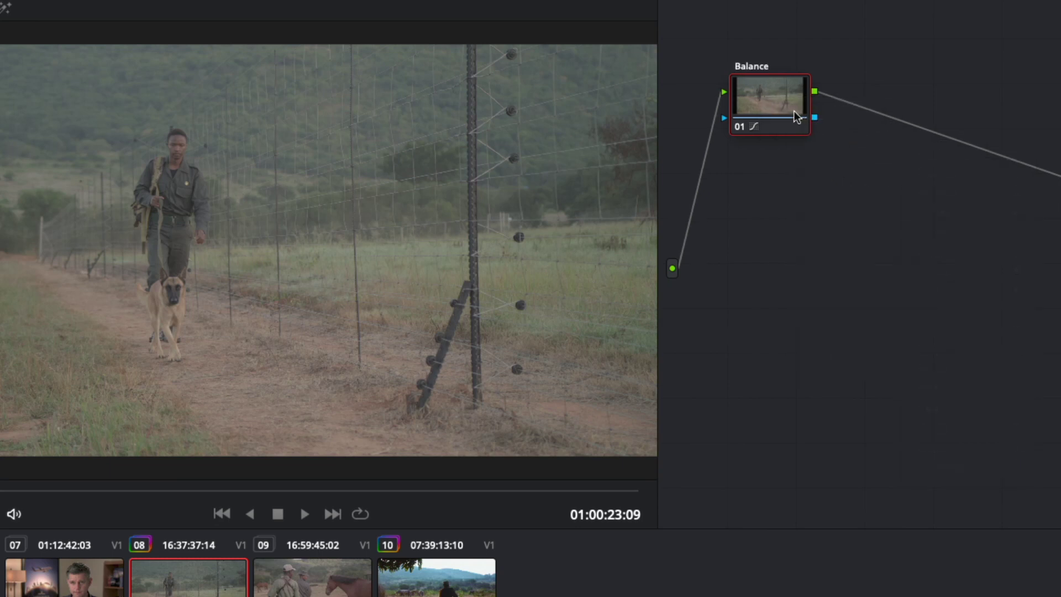
# - Add a serial node after Balance, label it Contrast and space it away from the first node
pyautogui.hotkey('alt', 's')
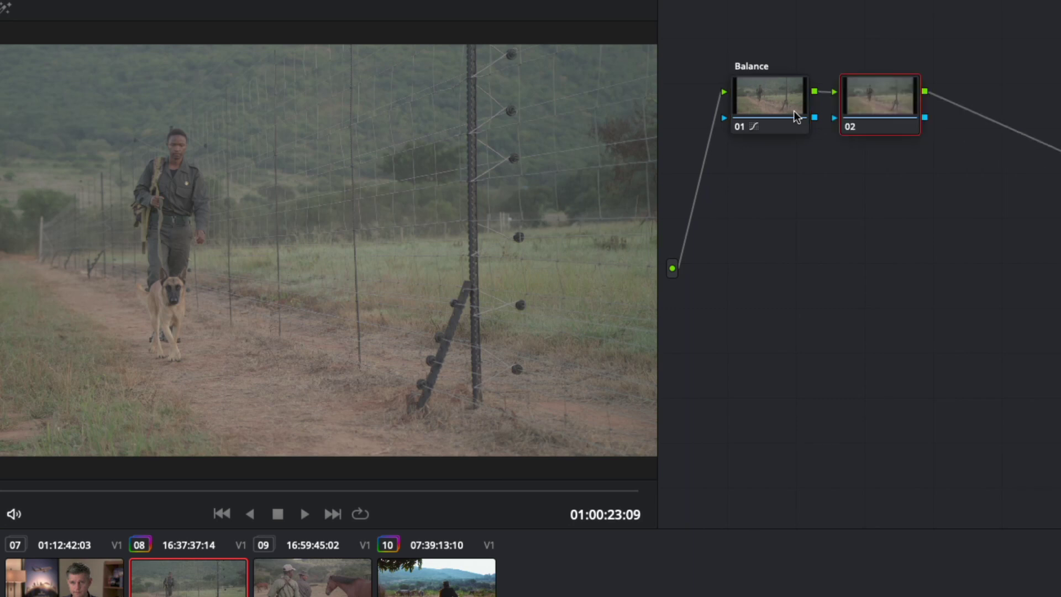
pyautogui.rightClick(880, 105)
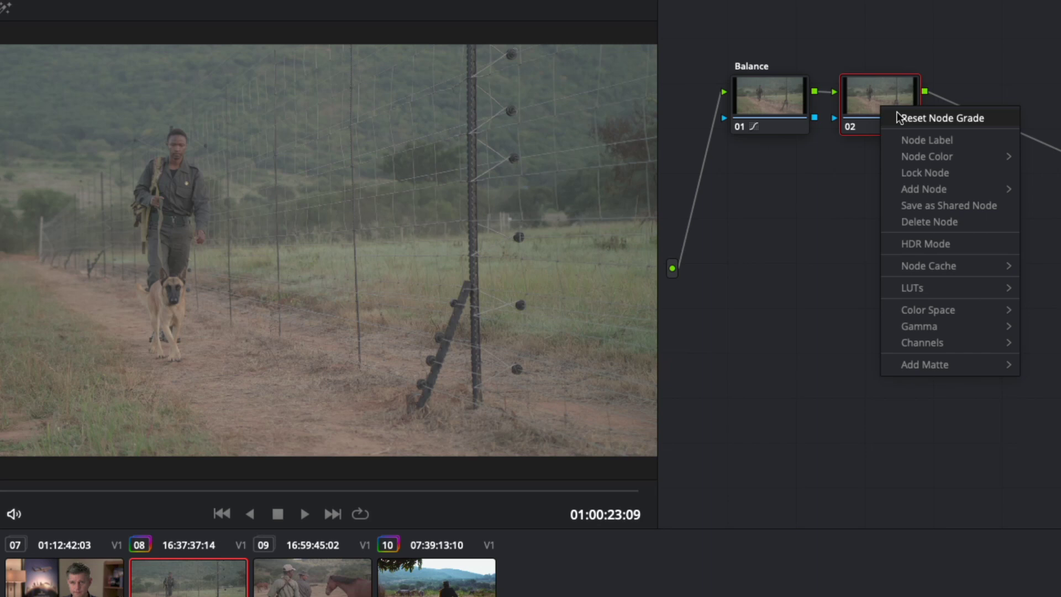
pyautogui.click(933, 143)
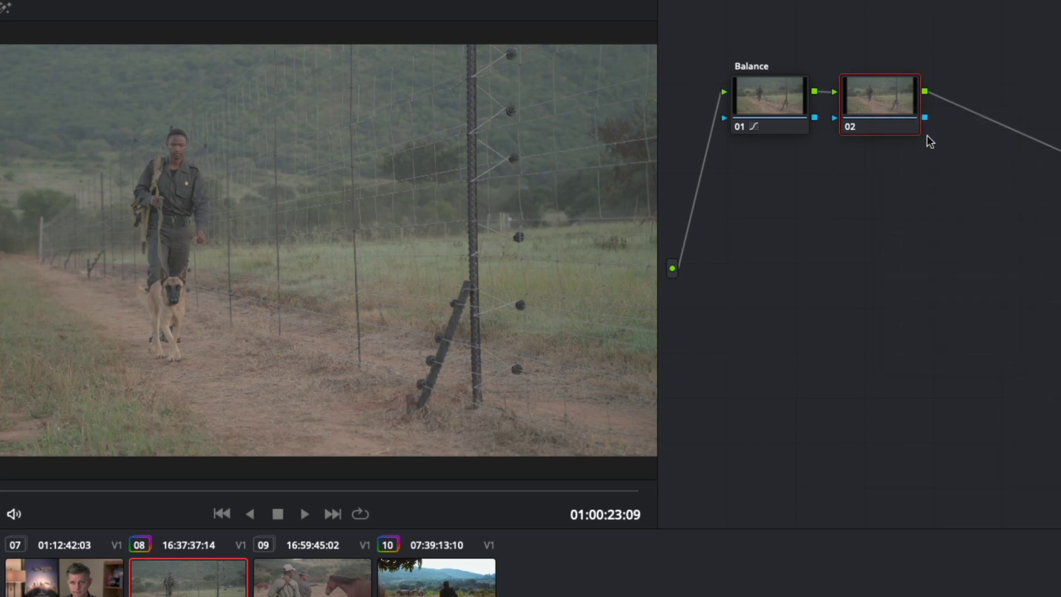
pyautogui.write('Contrast')
pyautogui.press('Return')
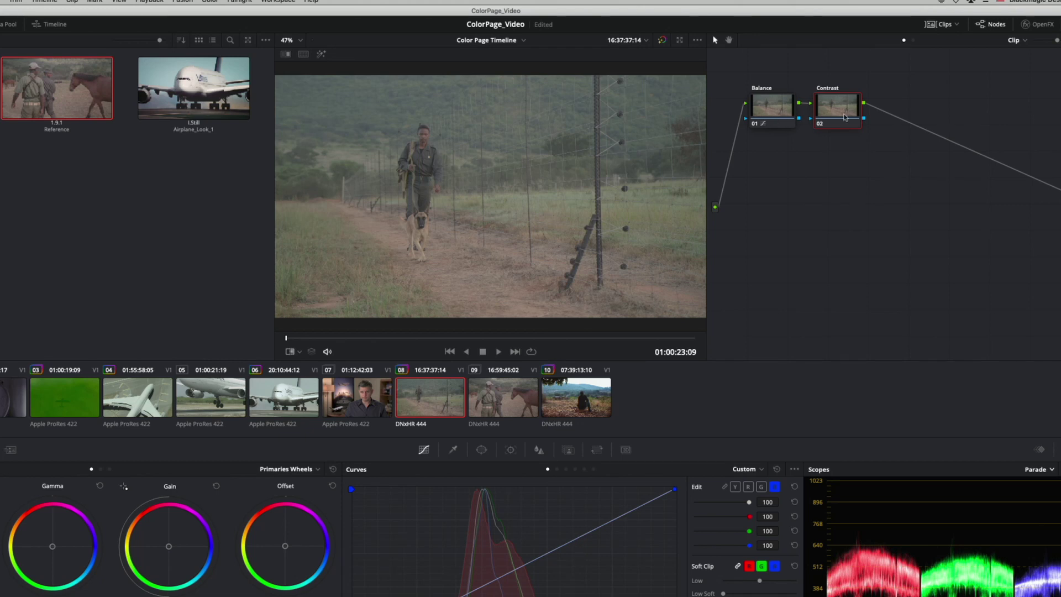
pyautogui.moveTo(834, 108); pyautogui.dragTo(849, 110)
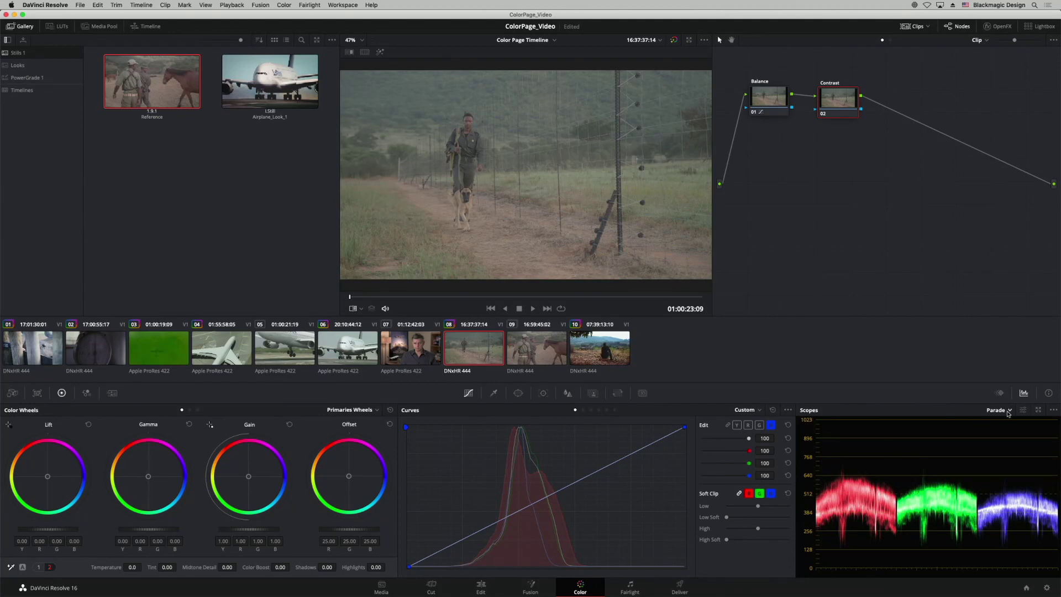
# - Switch the scope to Waveform and set the Contrast node's Lift to -0.07, Gamma to -0.05 and Gain to 1.18
pyautogui.click(1008, 414)
pyautogui.click(1006, 435)
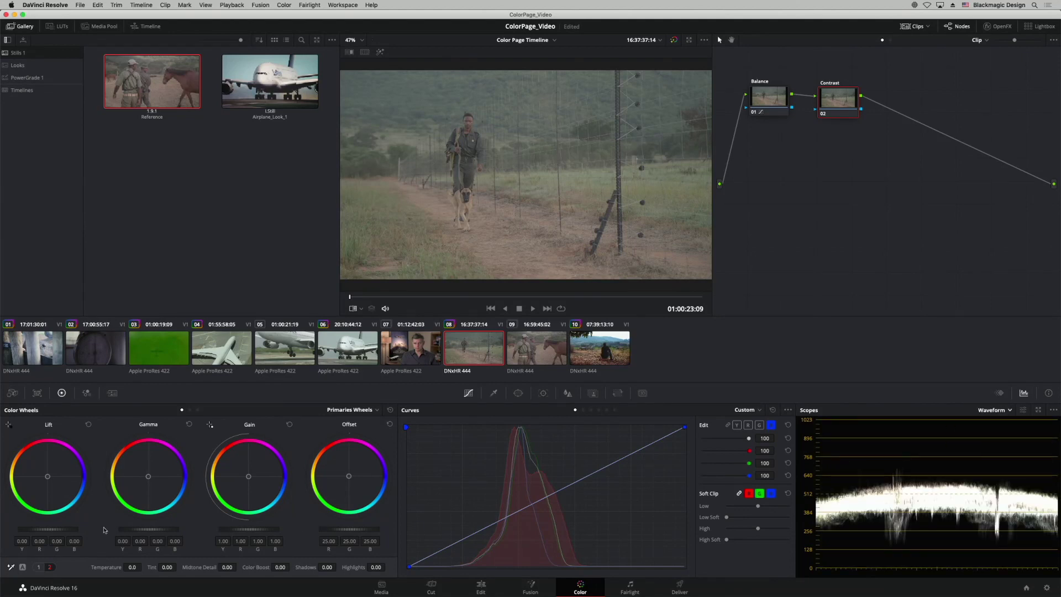
pyautogui.moveTo(70, 530); pyautogui.dragTo(50, 530)
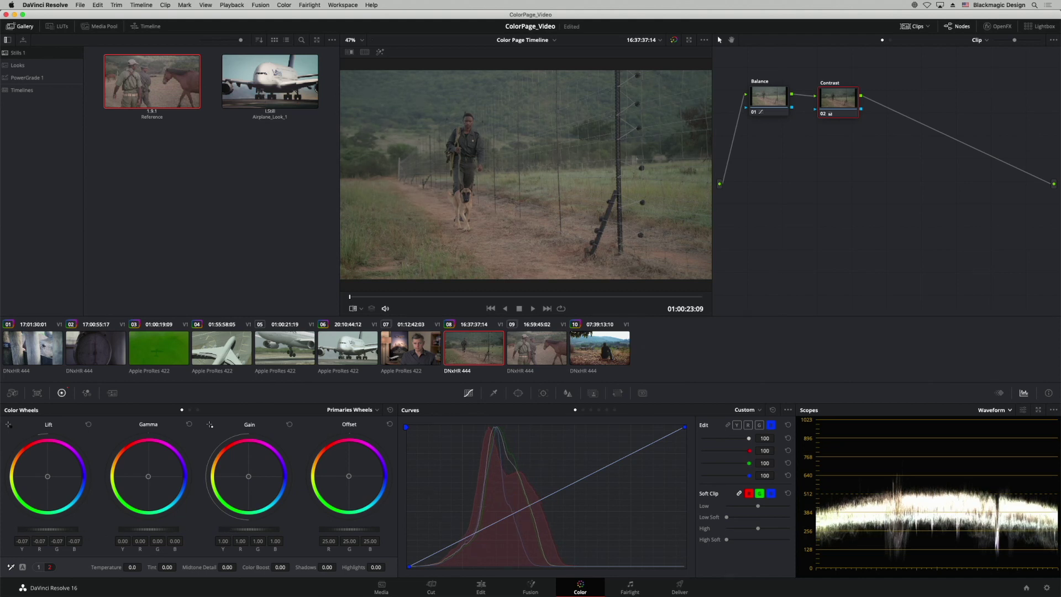
pyautogui.moveTo(237, 529); pyautogui.dragTo(254, 531)
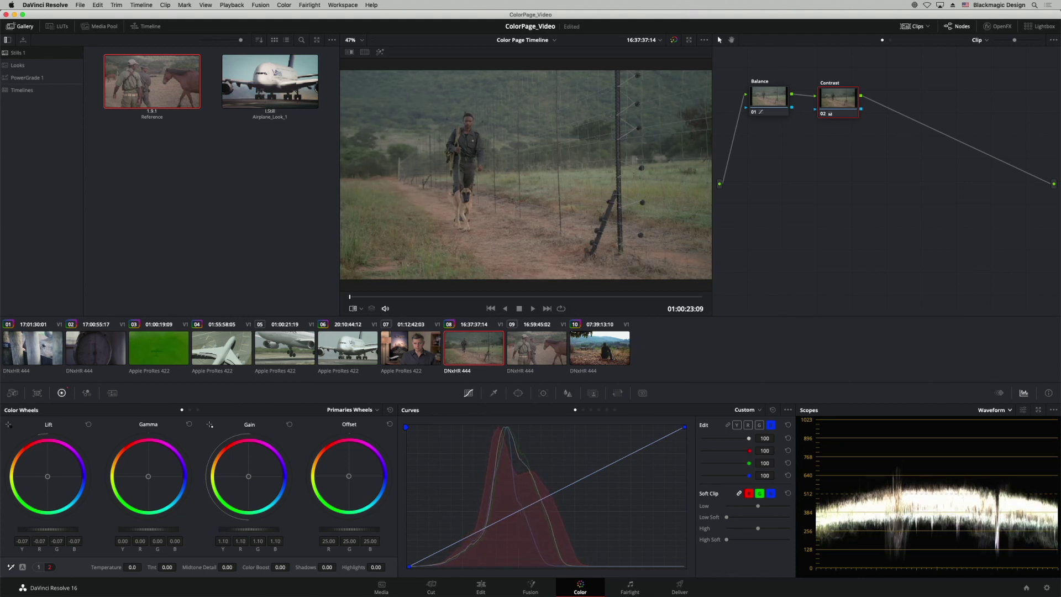
pyautogui.moveTo(180, 530); pyautogui.dragTo(170, 531)
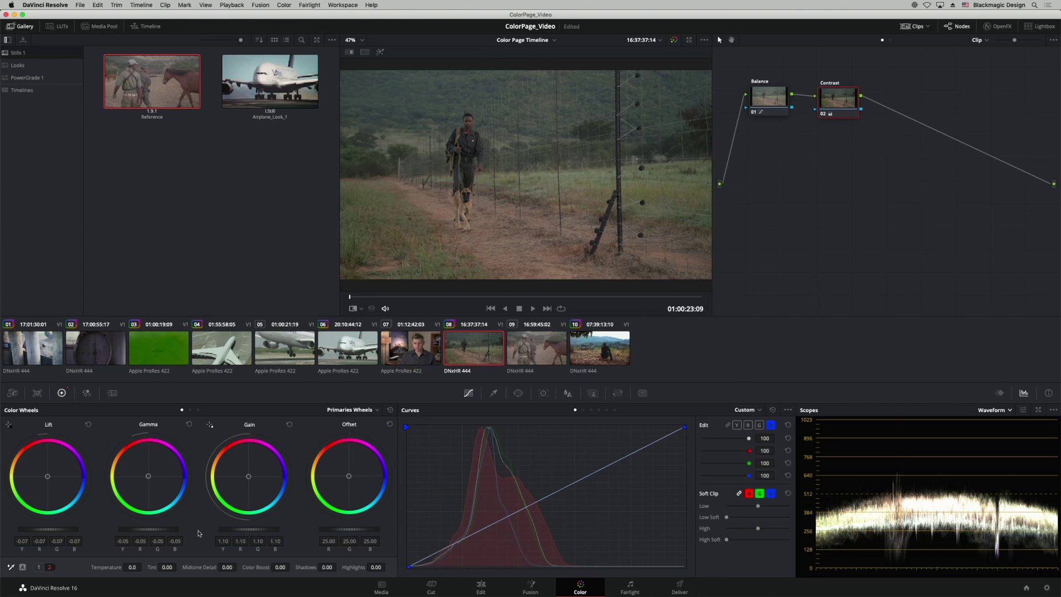
pyautogui.moveTo(242, 531); pyautogui.dragTo(278, 533)
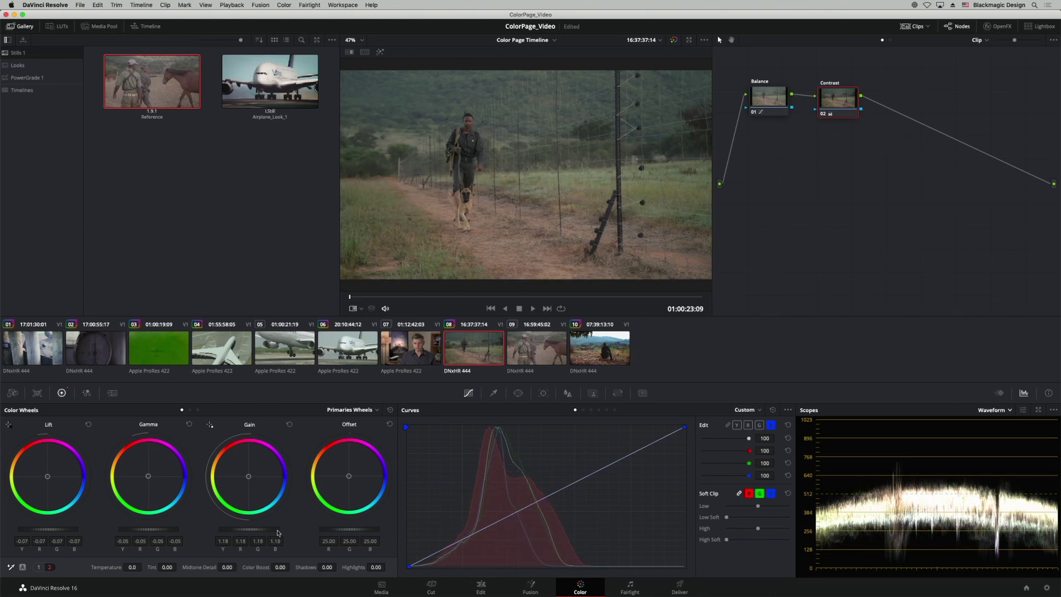
# - Copy clip 08's Contrast node and paste it onto a new serial node in clip 09, spaced away from node 01
pyautogui.moveTo(846, 102); pyautogui.dragTo(850, 105)
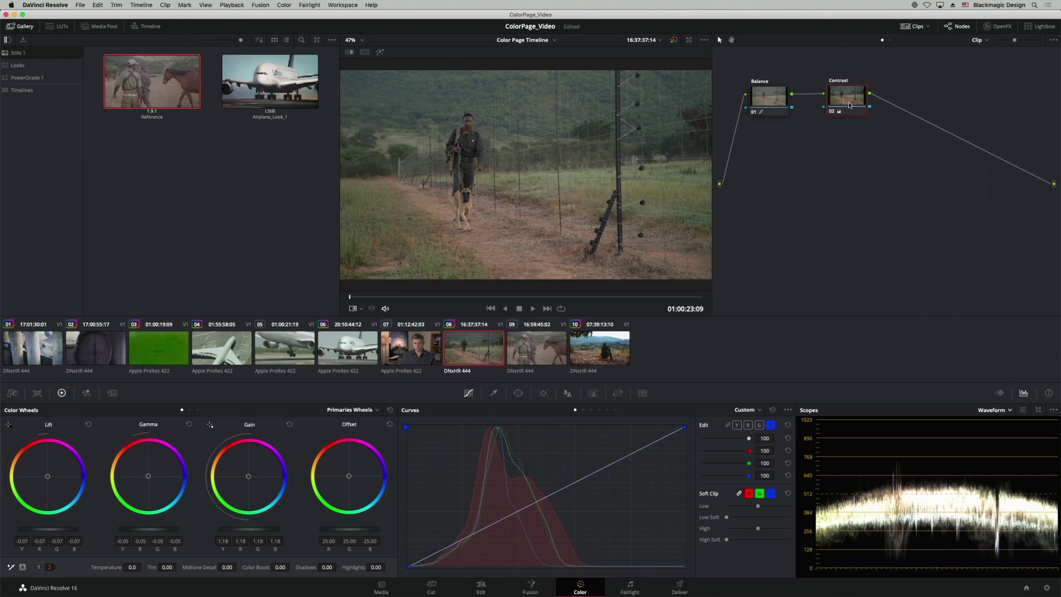
pyautogui.moveTo(850, 105); pyautogui.dragTo(851, 106)
pyautogui.click(549, 351)
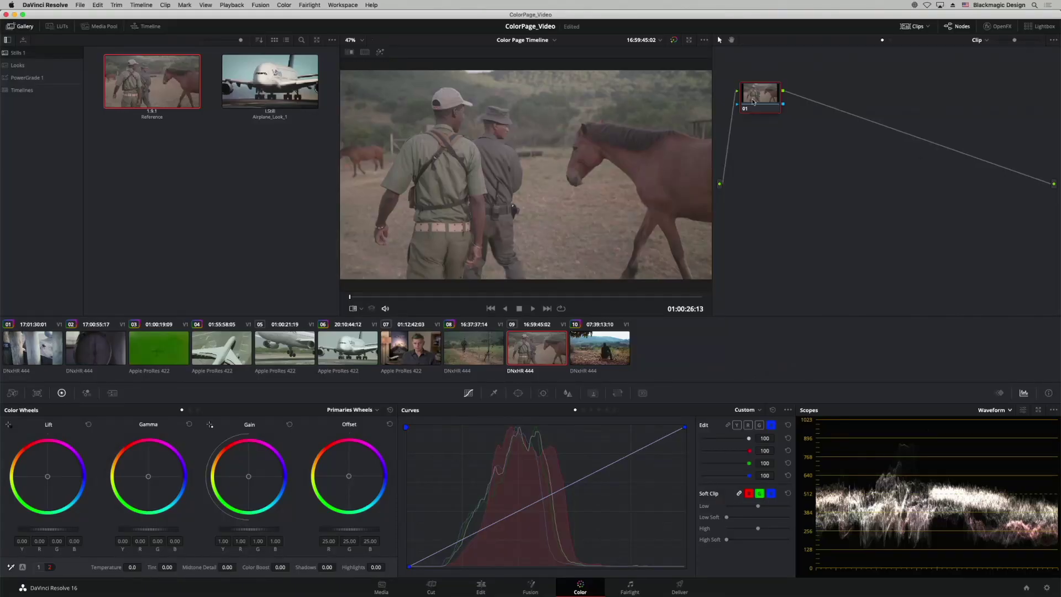
pyautogui.hotkey('alt', 's')
pyautogui.moveTo(805, 98); pyautogui.dragTo(838, 98)
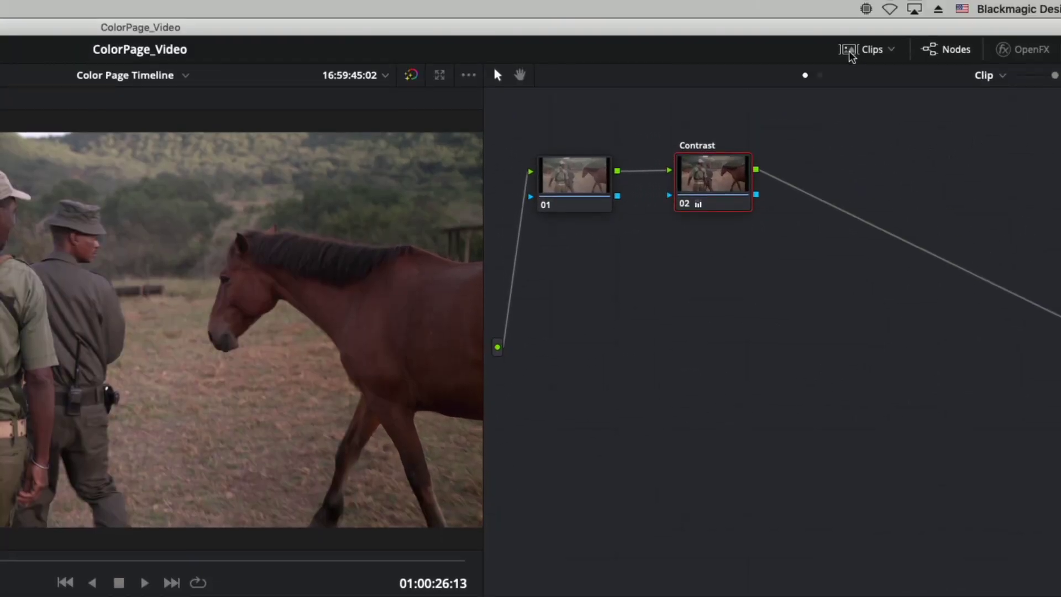
# - Filter the clip thumbnails to Graded Clips, switch to Ungraded Clips, and return to Graded Clips
pyautogui.click(893, 51)
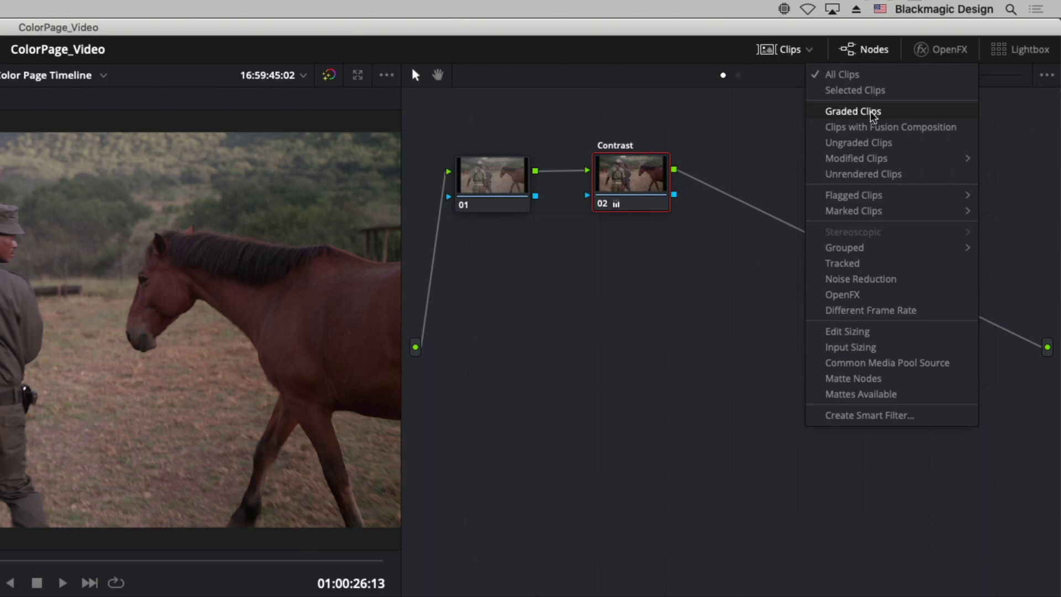
pyautogui.click(871, 114)
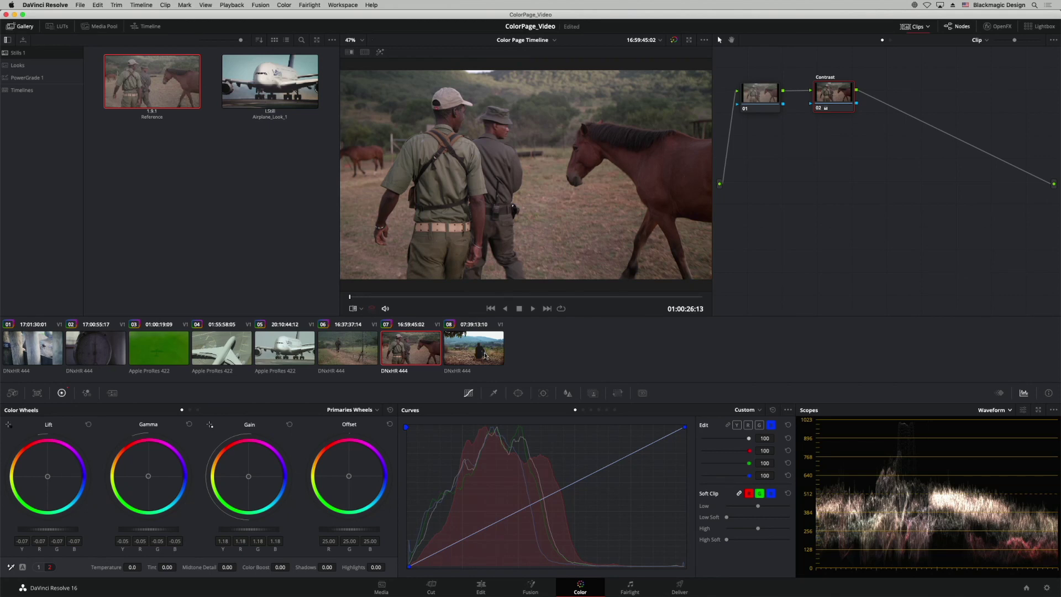
pyautogui.click(928, 27)
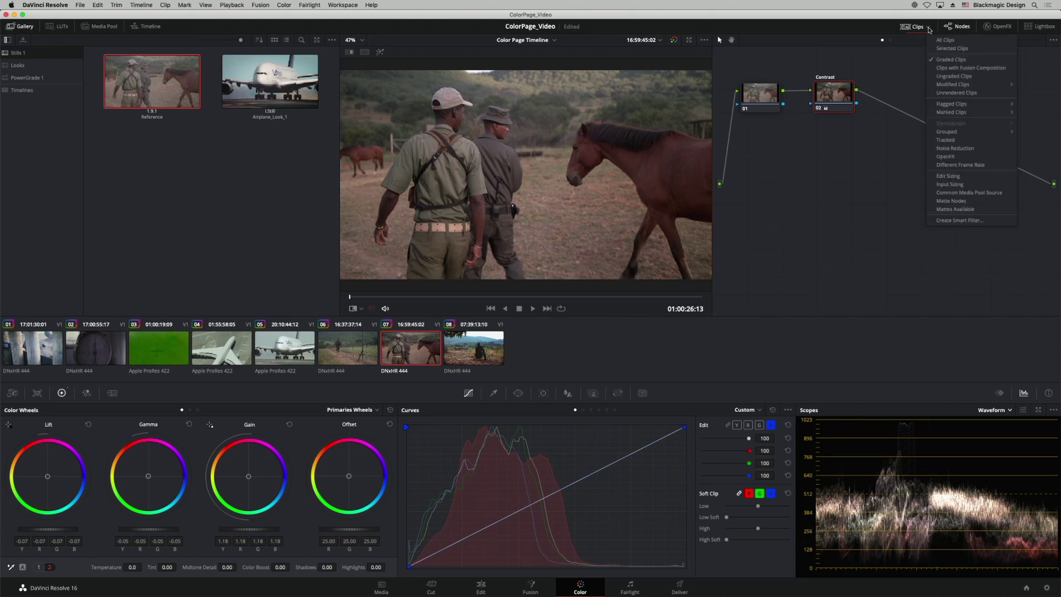
pyautogui.click(951, 77)
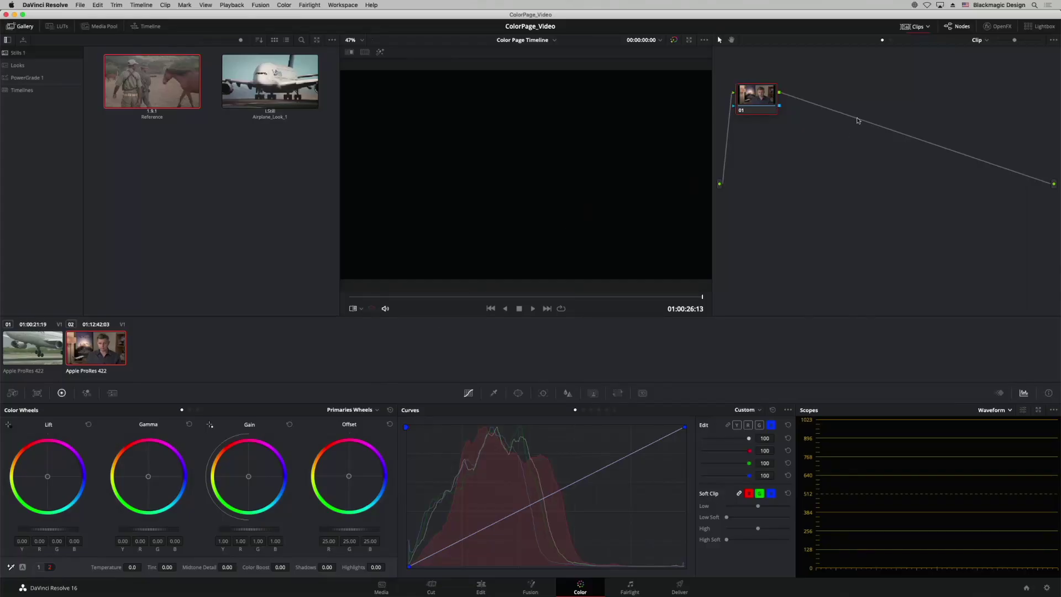
pyautogui.click(929, 27)
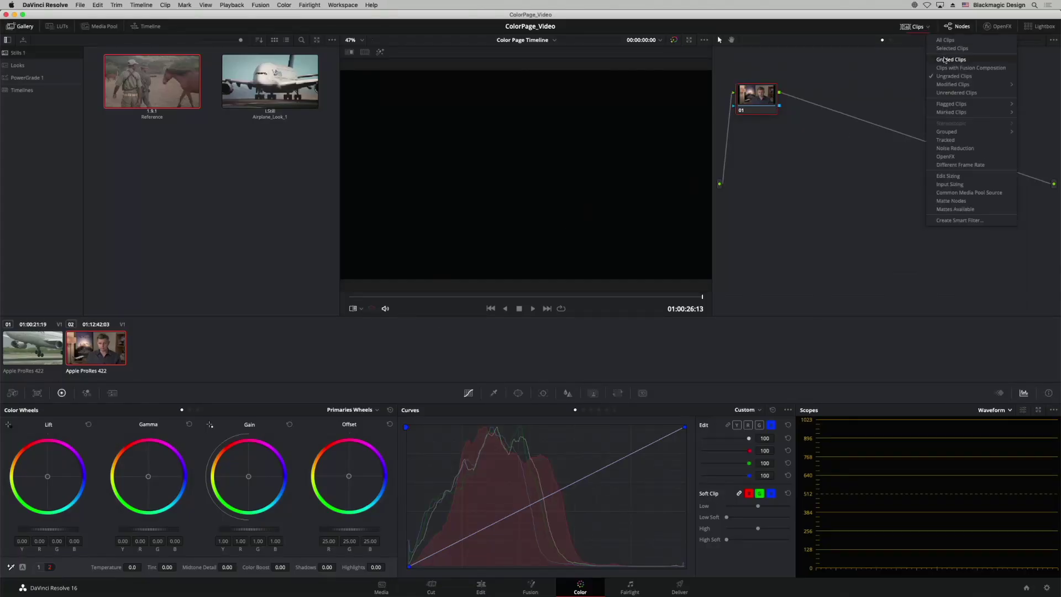
pyautogui.click(945, 59)
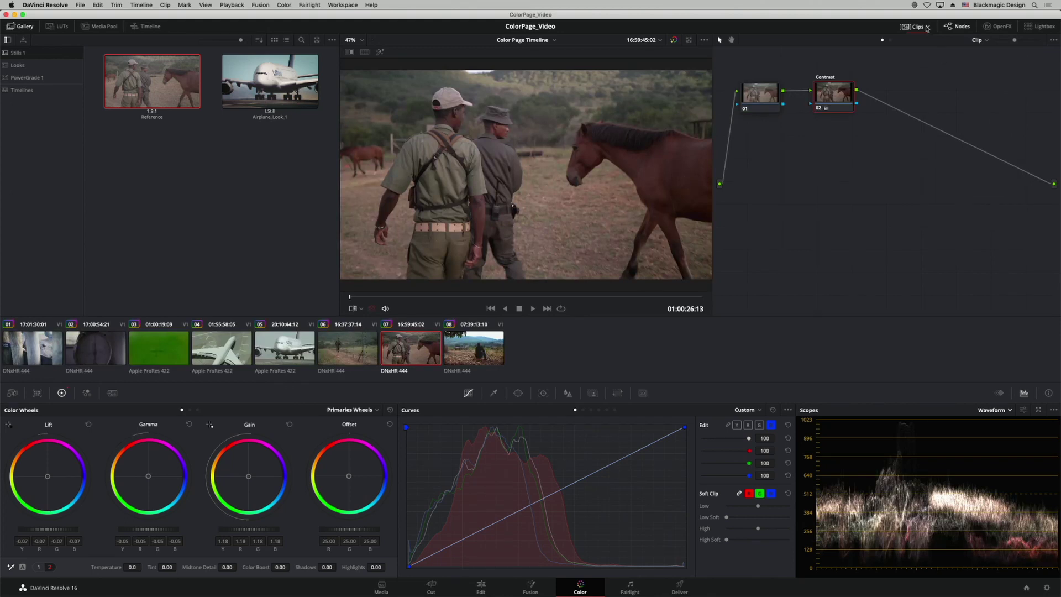
# - Filter the clip thumbnails to Ungraded Clips and return to showing All Clips
pyautogui.click(929, 26)
pyautogui.moveTo(958, 84)
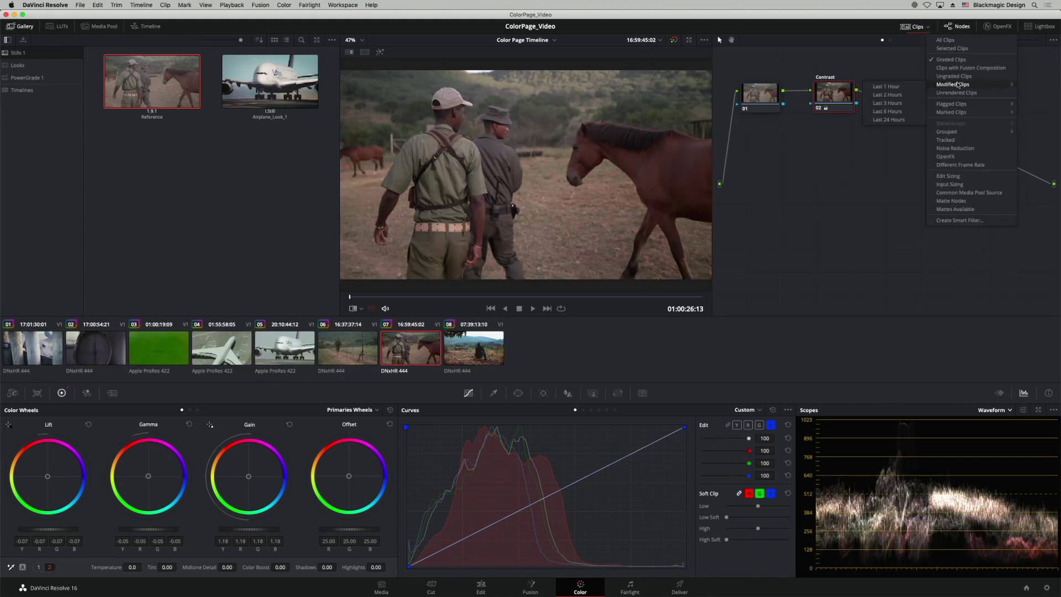
pyautogui.click(957, 76)
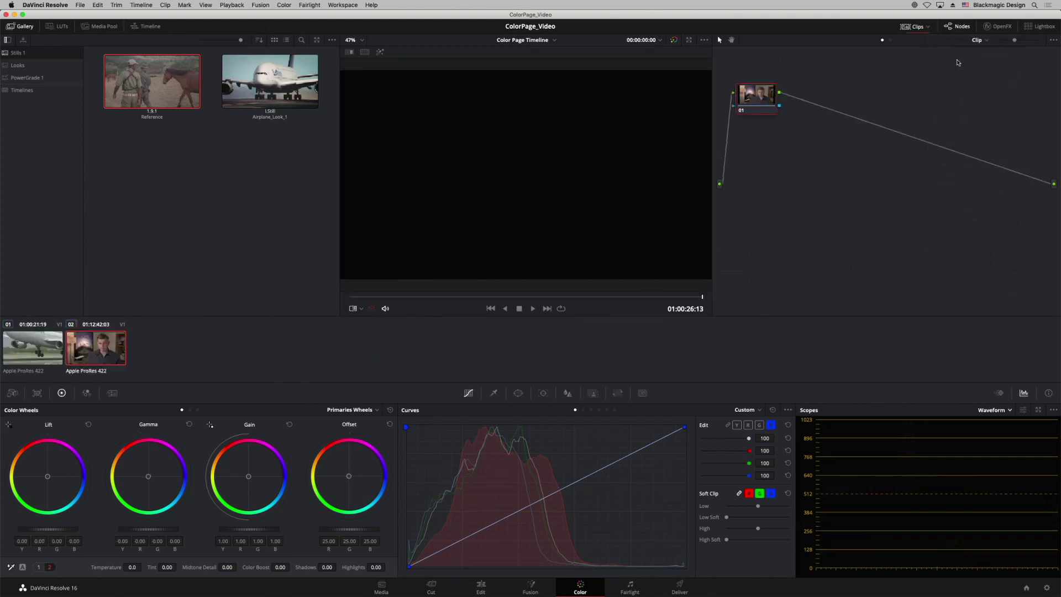
pyautogui.click(929, 27)
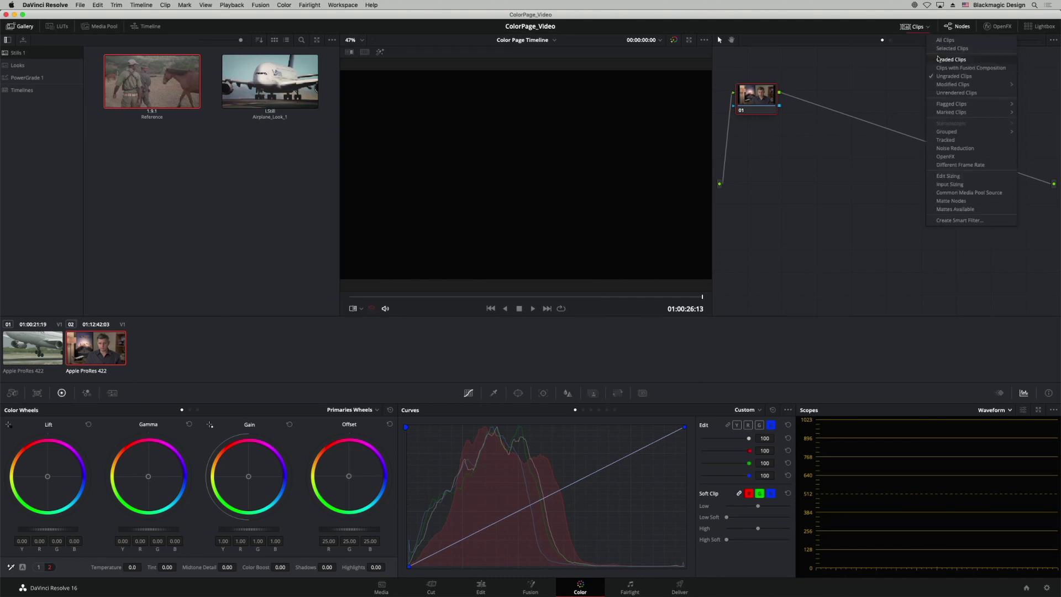
pyautogui.click(943, 41)
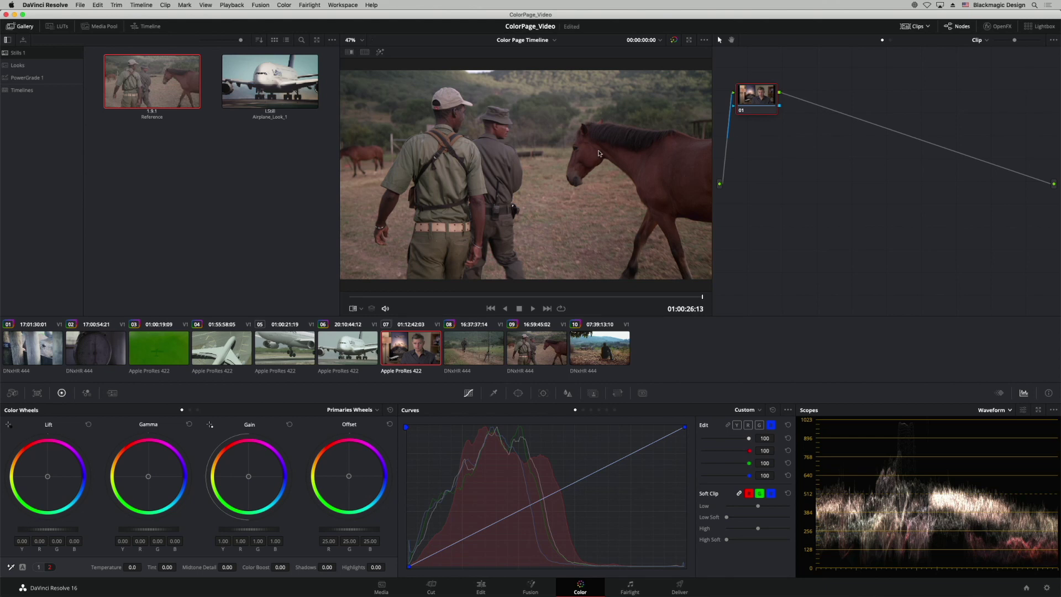
# - Flag clip 02, the dial scale shot, and change its flag colour to green
pyautogui.click(166, 355)
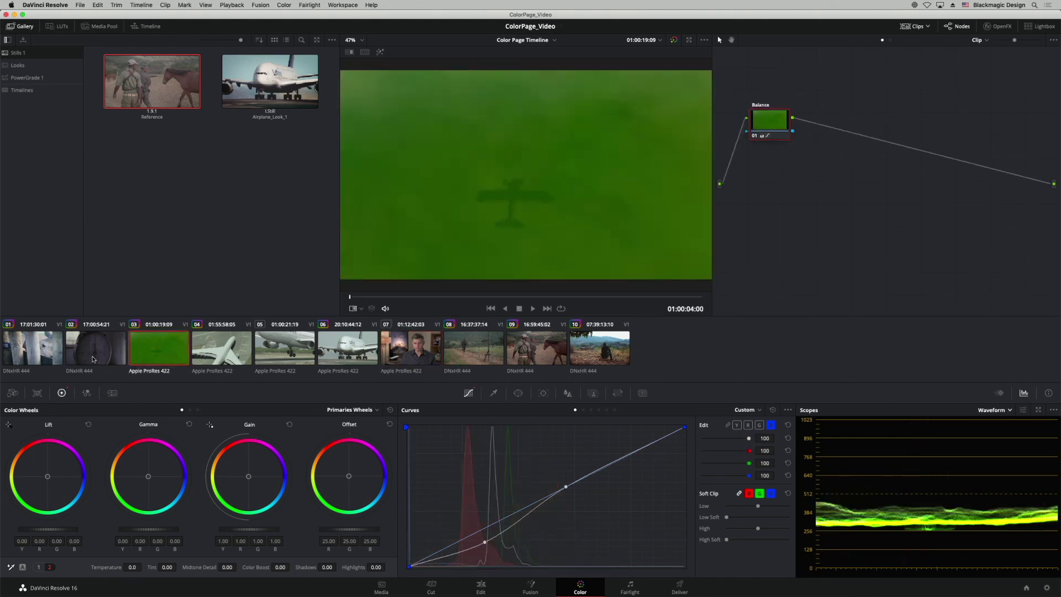
pyautogui.click(94, 358)
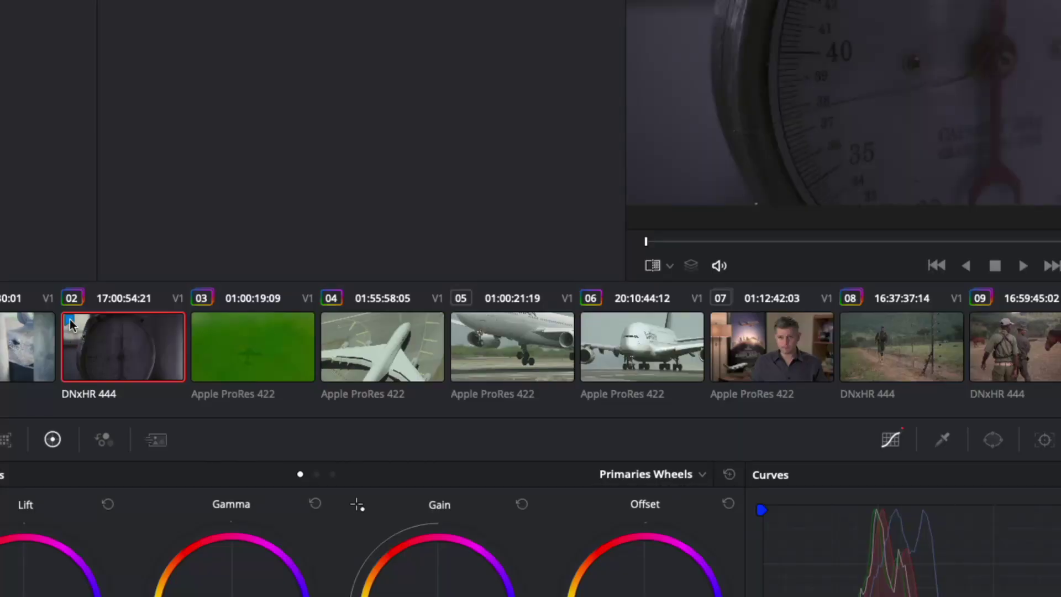
pyautogui.click(70, 320)
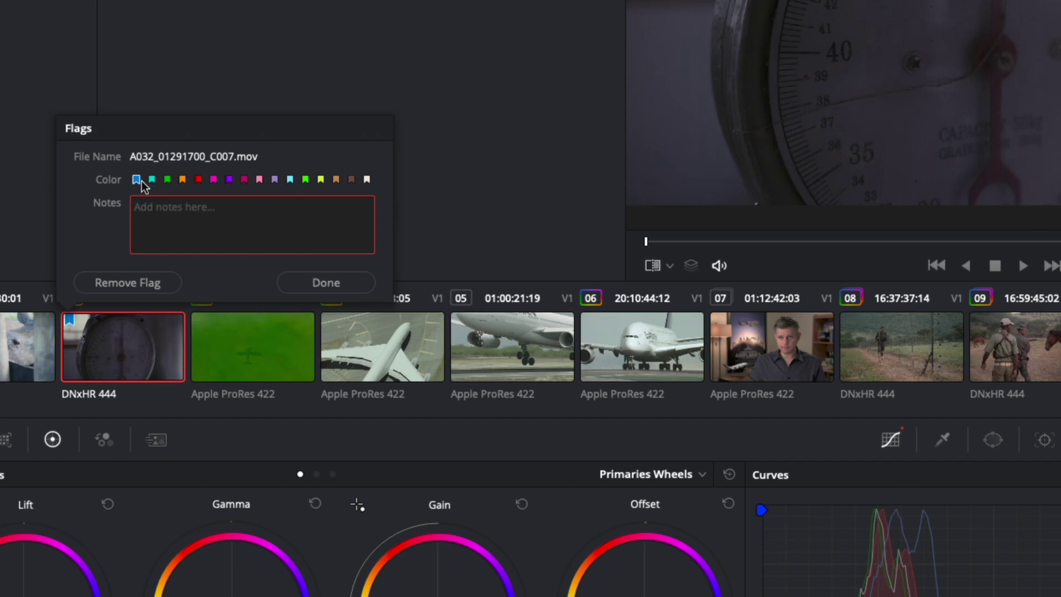
pyautogui.click(167, 179)
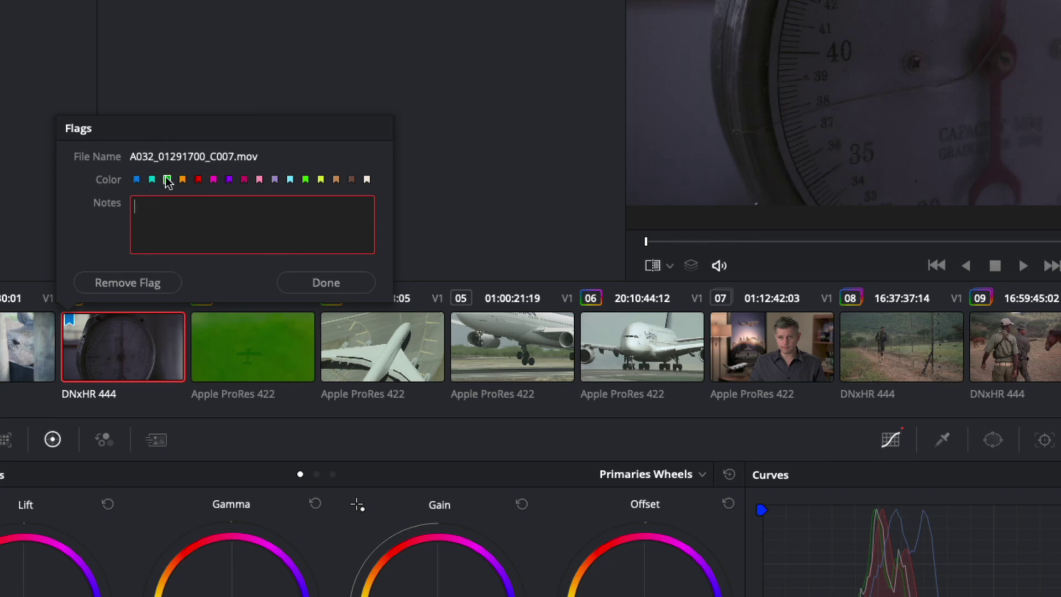
pyautogui.click(332, 283)
# - Flag clip 03, the green plane-shadow shot, and change its flag colour to mint
pyautogui.click(231, 339)
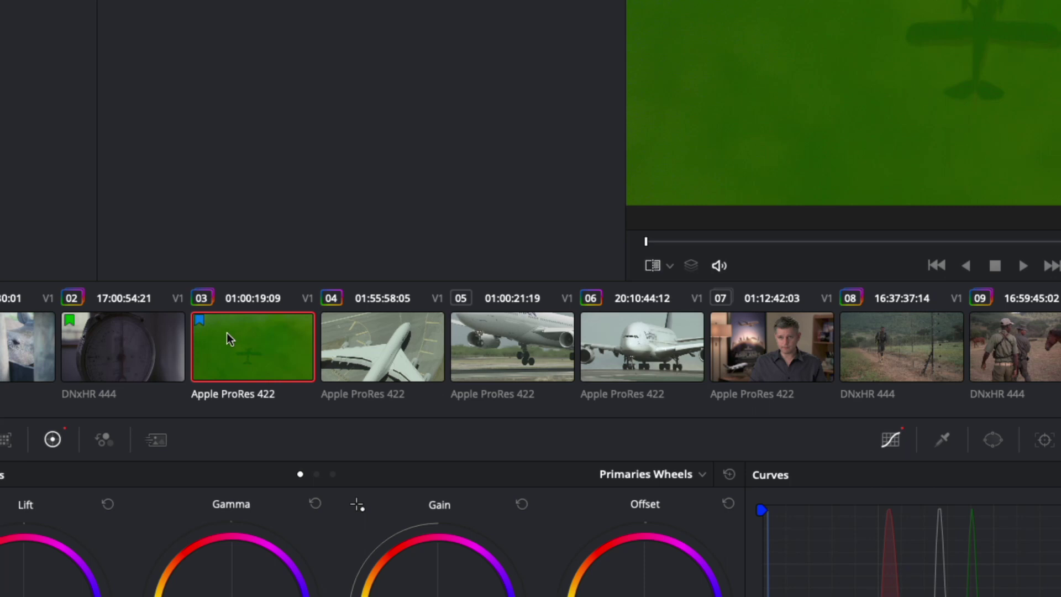
pyautogui.click(200, 320)
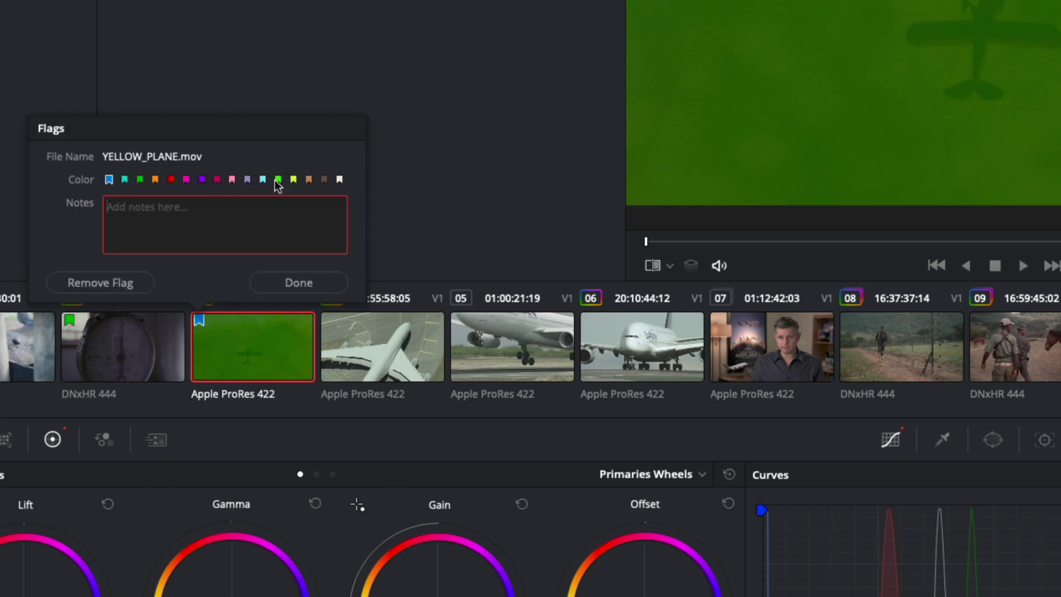
pyautogui.click(278, 179)
pyautogui.click(303, 283)
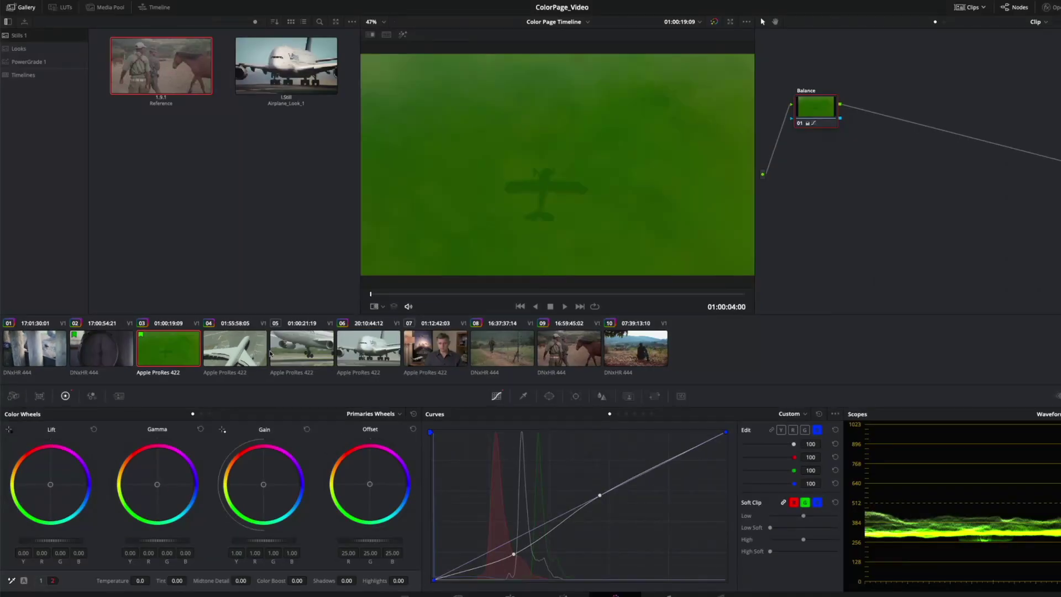
# - Select clips 10 and 07 together and flag both in blue
pyautogui.click(625, 346)
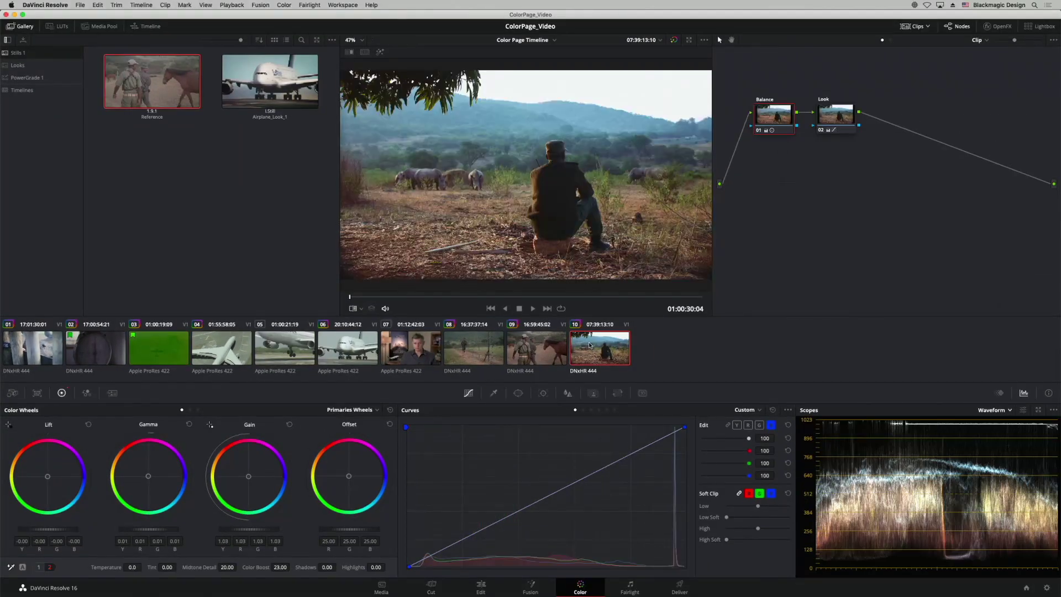
pyautogui.click(424, 355)
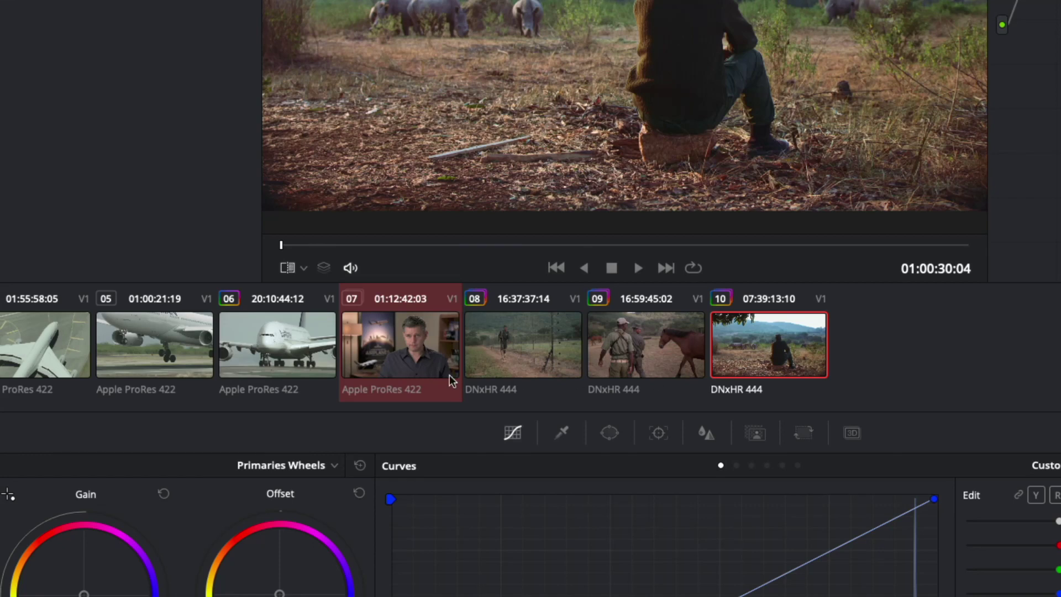
pyautogui.press('g')
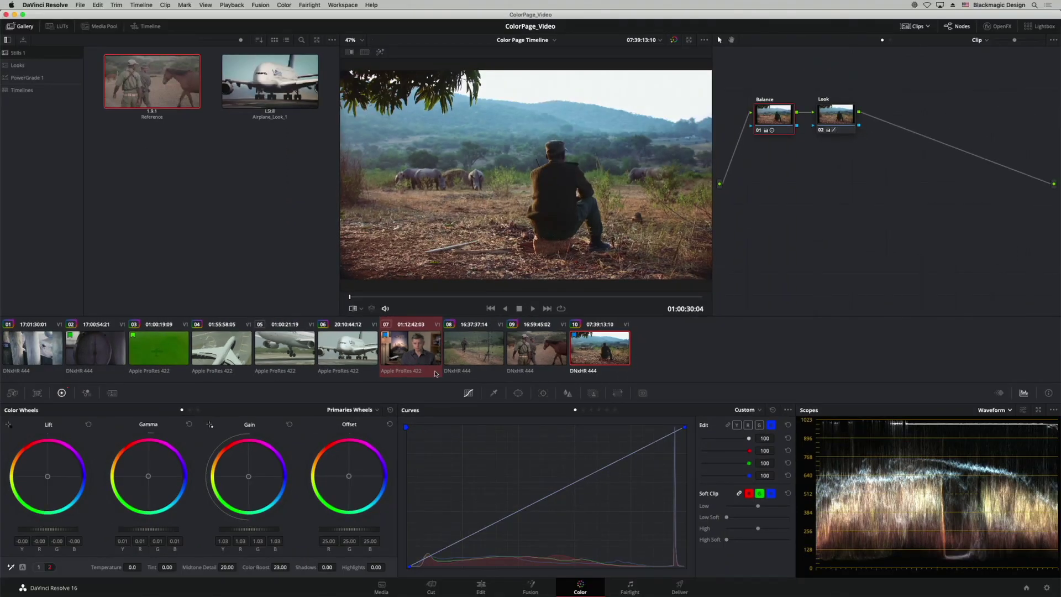
# - Filter the clip thumbnails to clips with a green flag
pyautogui.click(929, 26)
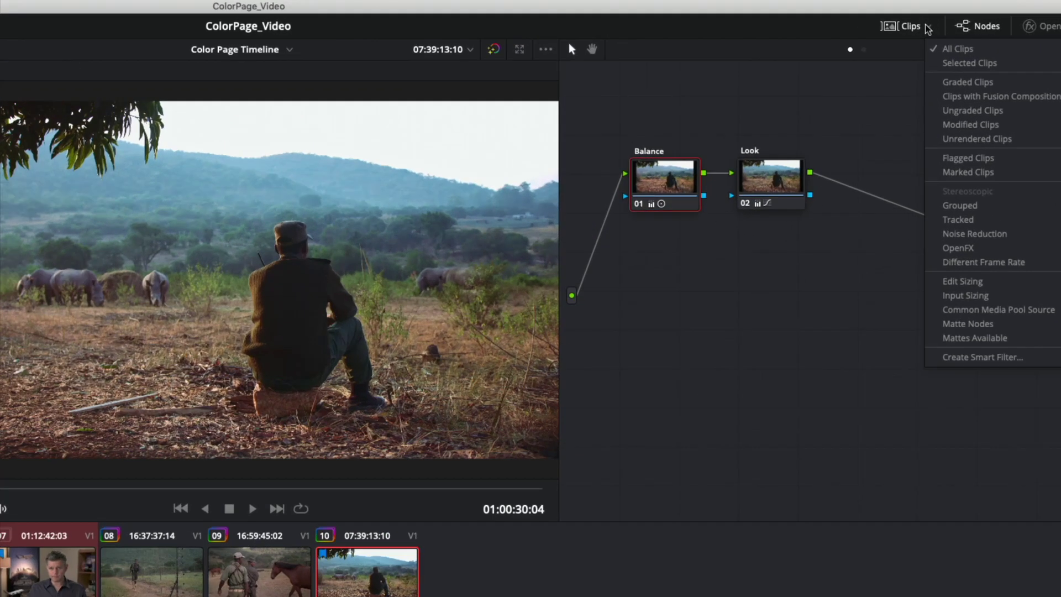
pyautogui.moveTo(983, 106)
pyautogui.moveTo(1021, 164)
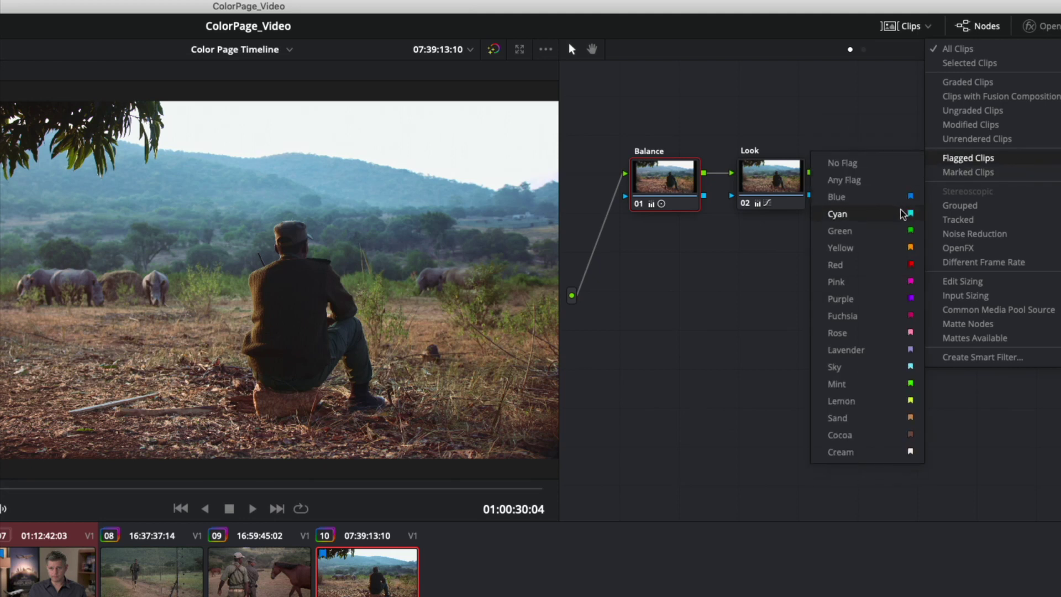
pyautogui.click(903, 234)
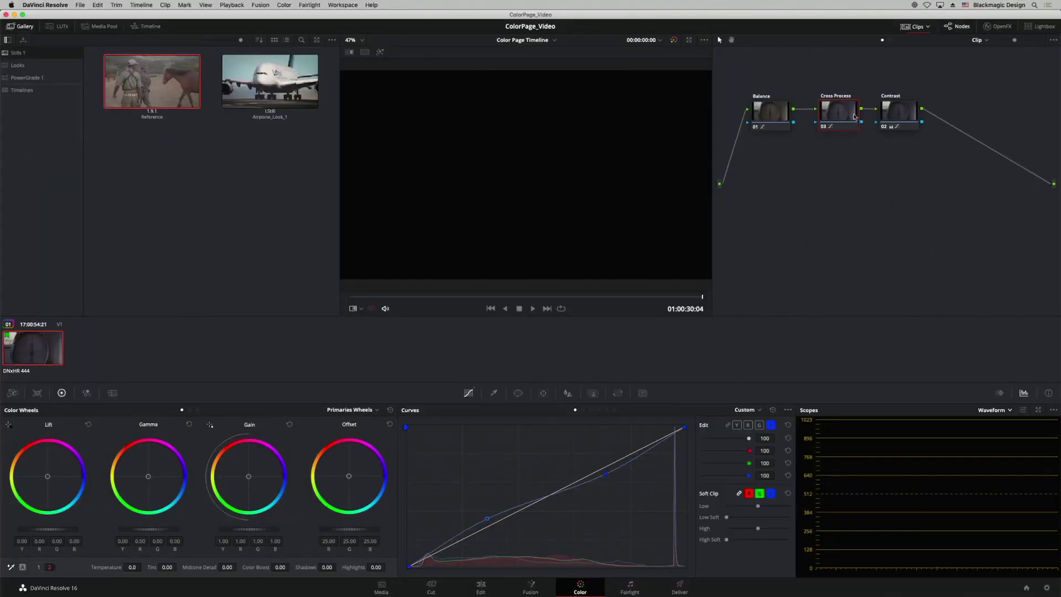
# - Filter the thumbnails to clips with a red marker and return to showing All Clips
pyautogui.click(916, 26)
pyautogui.moveTo(955, 112)
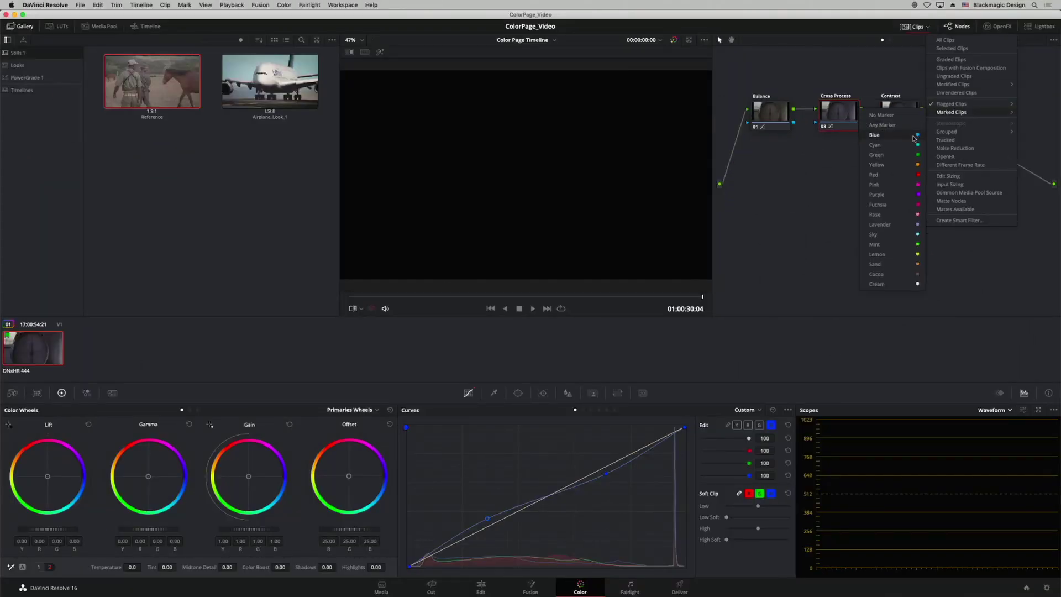
pyautogui.click(914, 178)
pyautogui.click(930, 28)
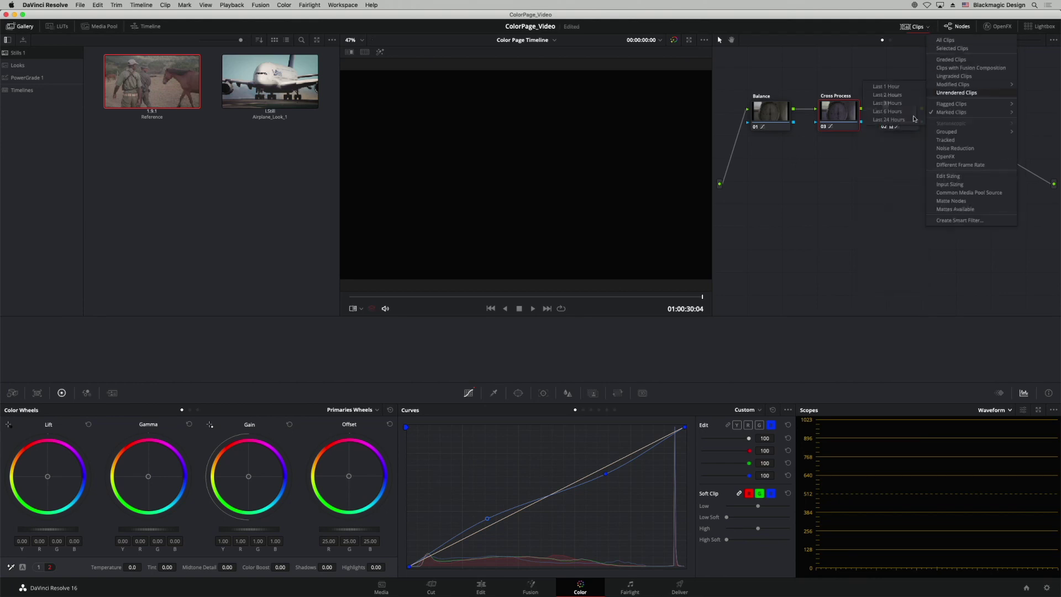
pyautogui.click(945, 40)
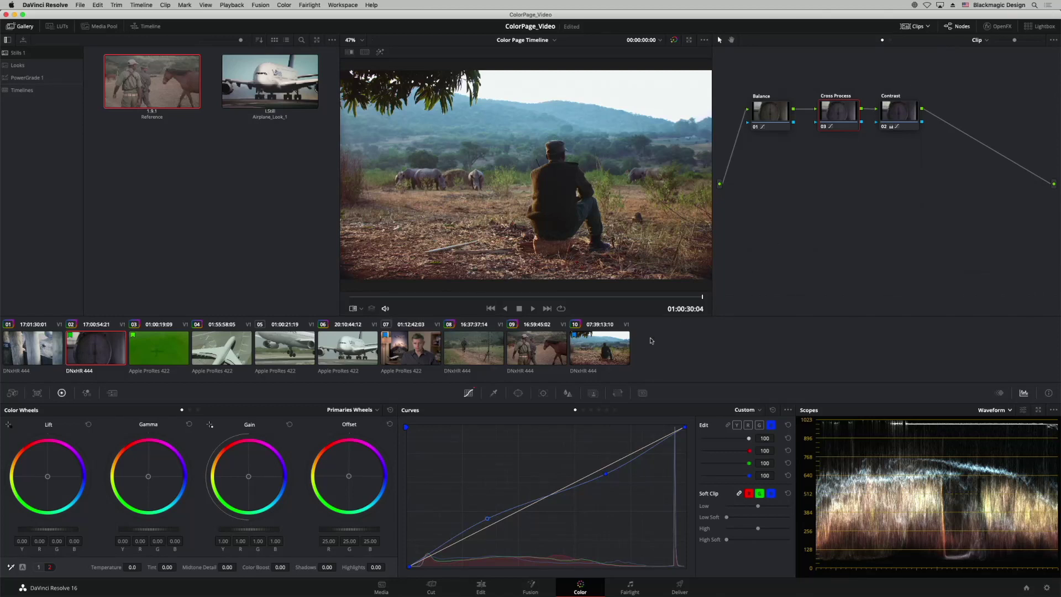
# - Filter the thumbnails to clips with a blue flag and switch to clips with a yellow marker
pyautogui.click(930, 28)
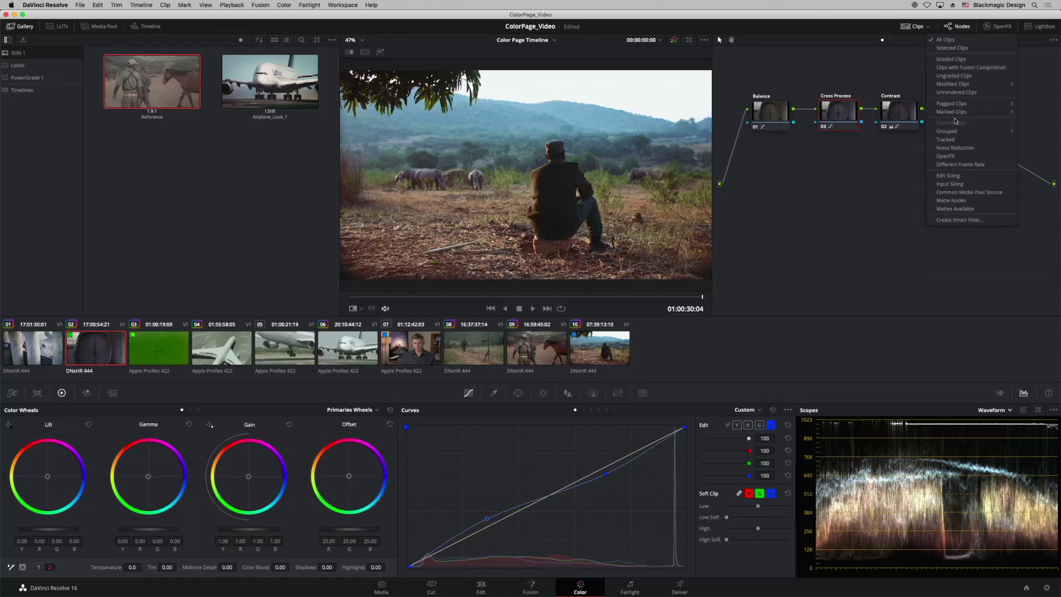
pyautogui.moveTo(952, 104)
pyautogui.click(916, 127)
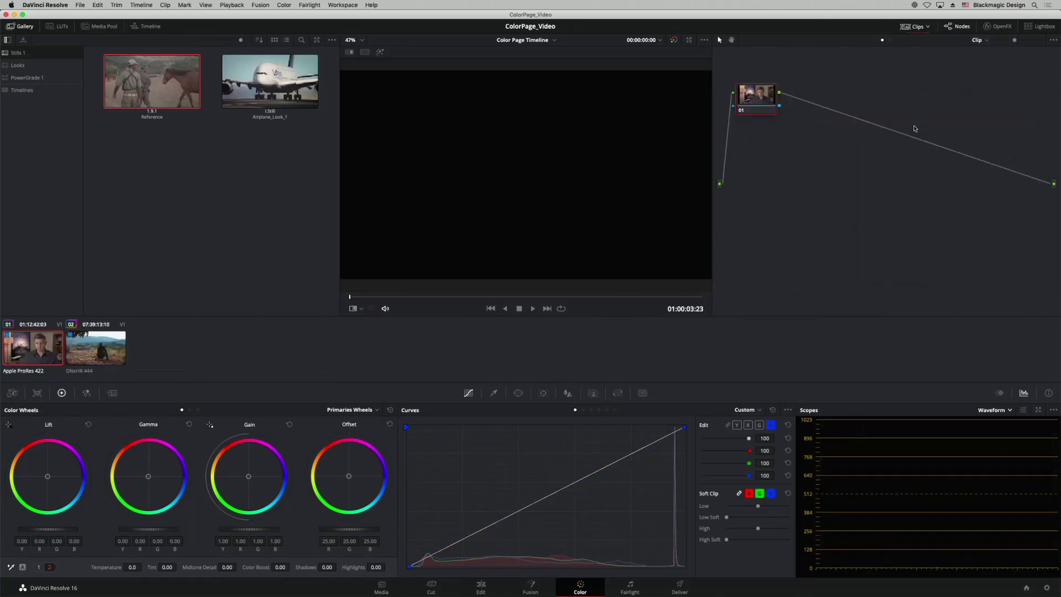
pyautogui.click(929, 27)
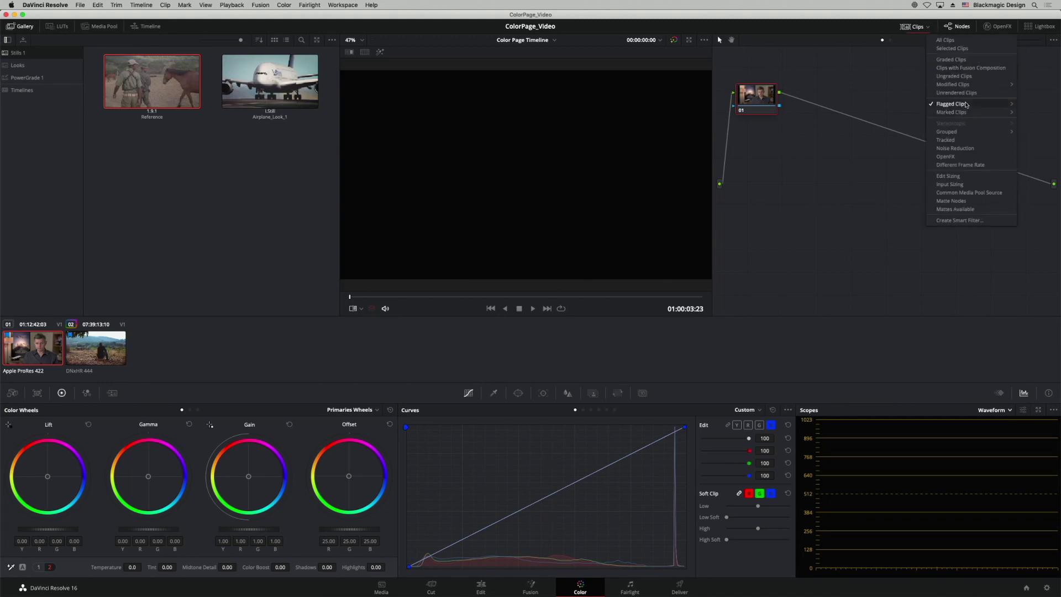
pyautogui.moveTo(962, 112)
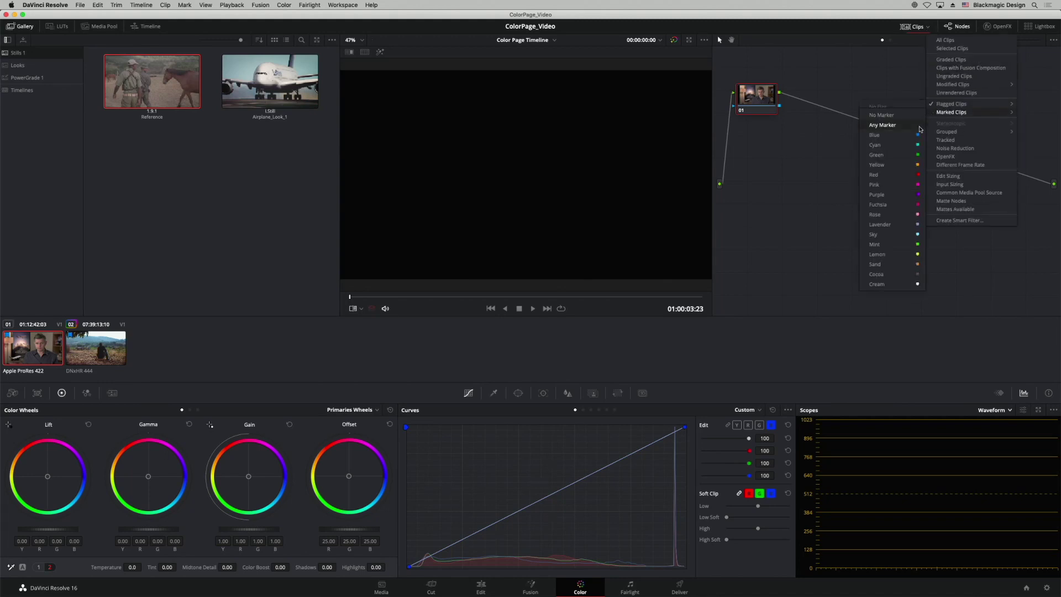
pyautogui.click(915, 162)
# - Filter the thumbnails to blue-flagged clips and add green-flagged clips to the filter
pyautogui.click(928, 30)
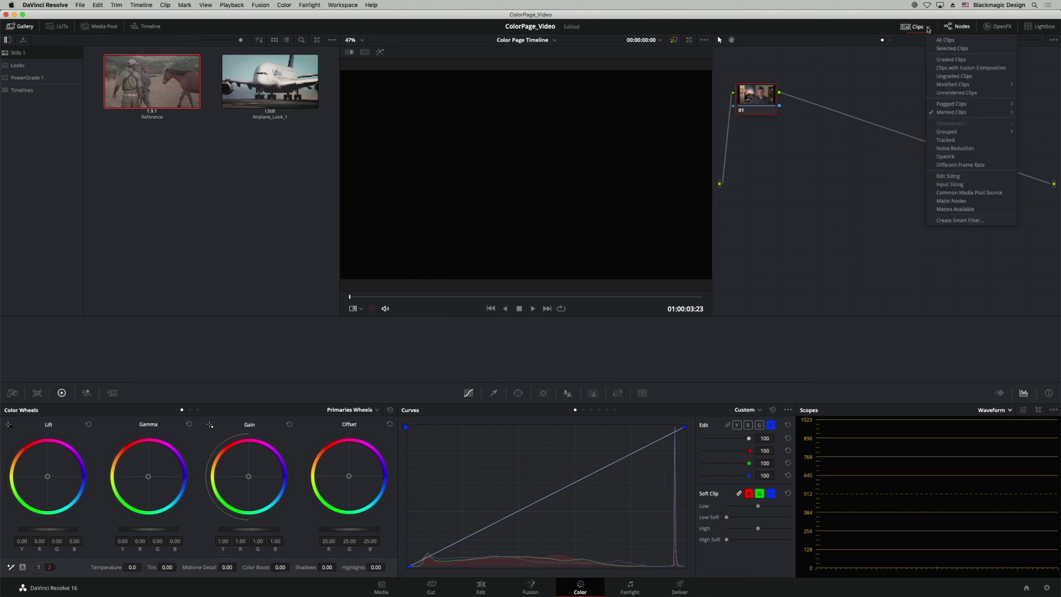
pyautogui.moveTo(943, 105)
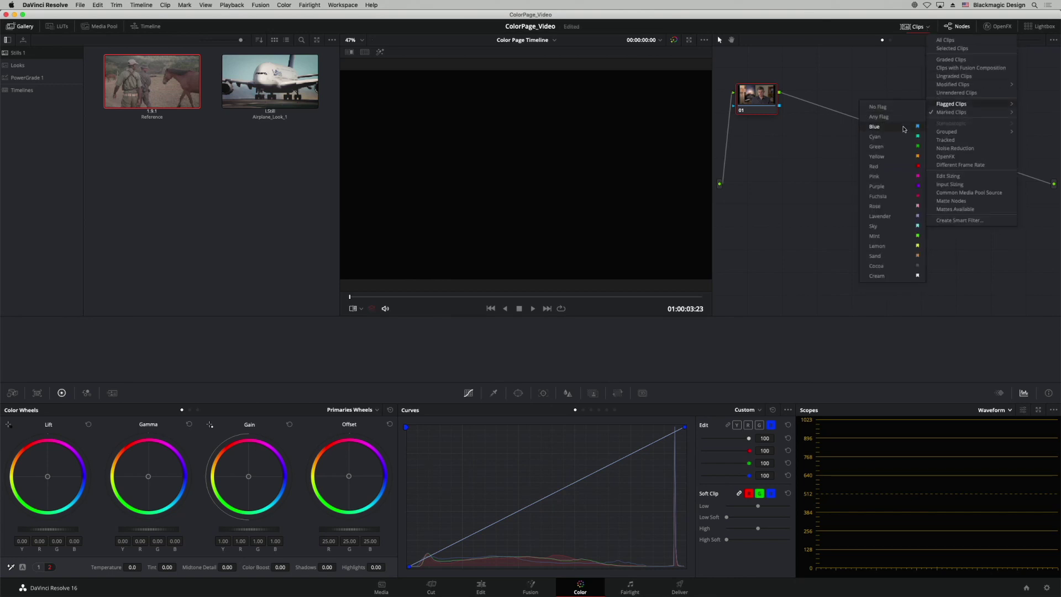
pyautogui.click(878, 126)
pyautogui.click(929, 29)
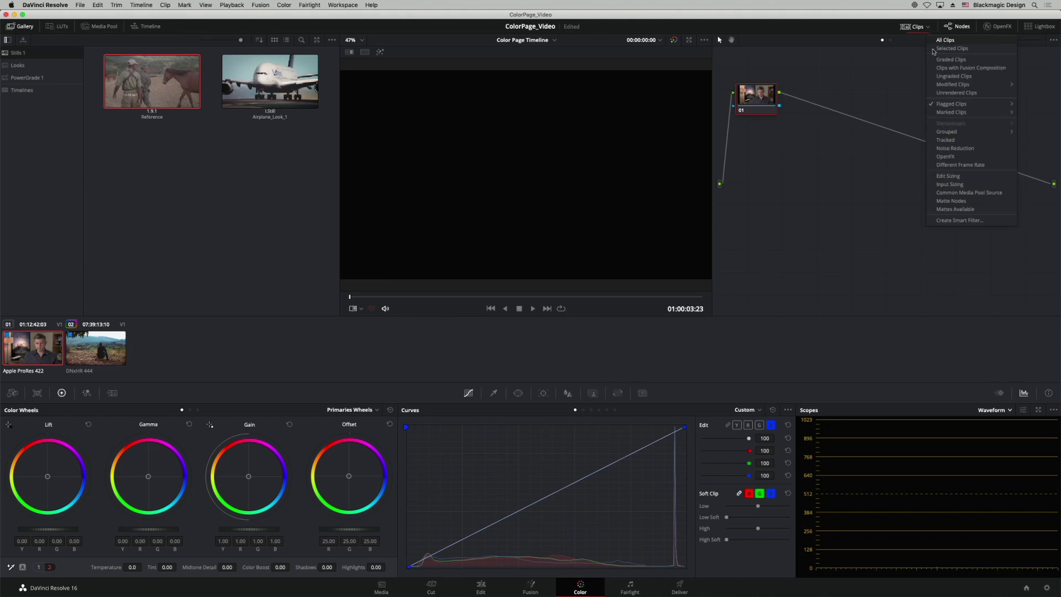
pyautogui.moveTo(945, 104)
pyautogui.click(907, 146)
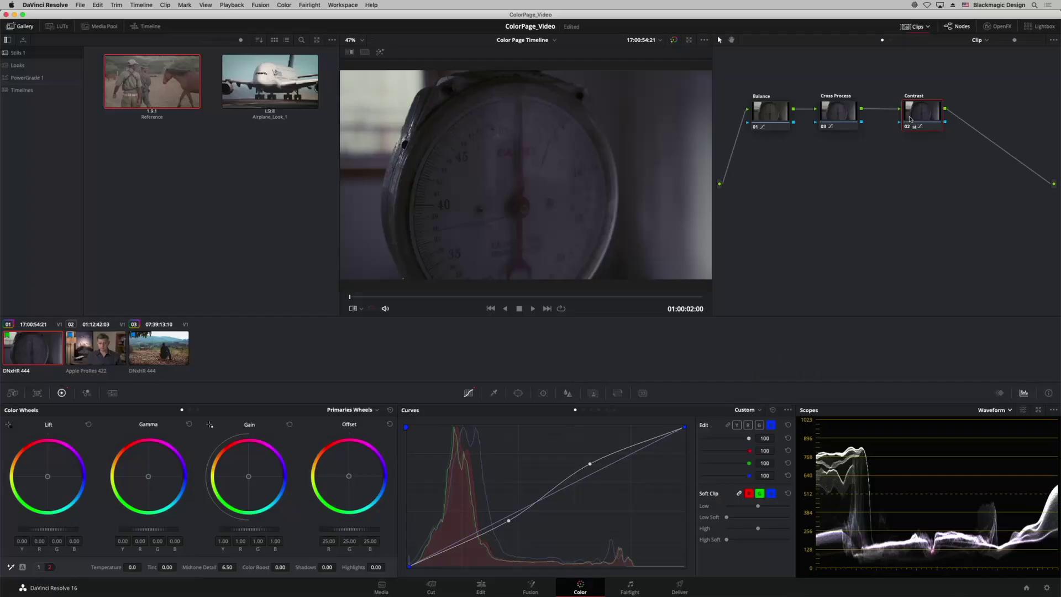
# - Space out the Contrast node to try a serial node after Cross Process, and delete that new node
pyautogui.moveTo(911, 118); pyautogui.dragTo(948, 118)
pyautogui.click(844, 115)
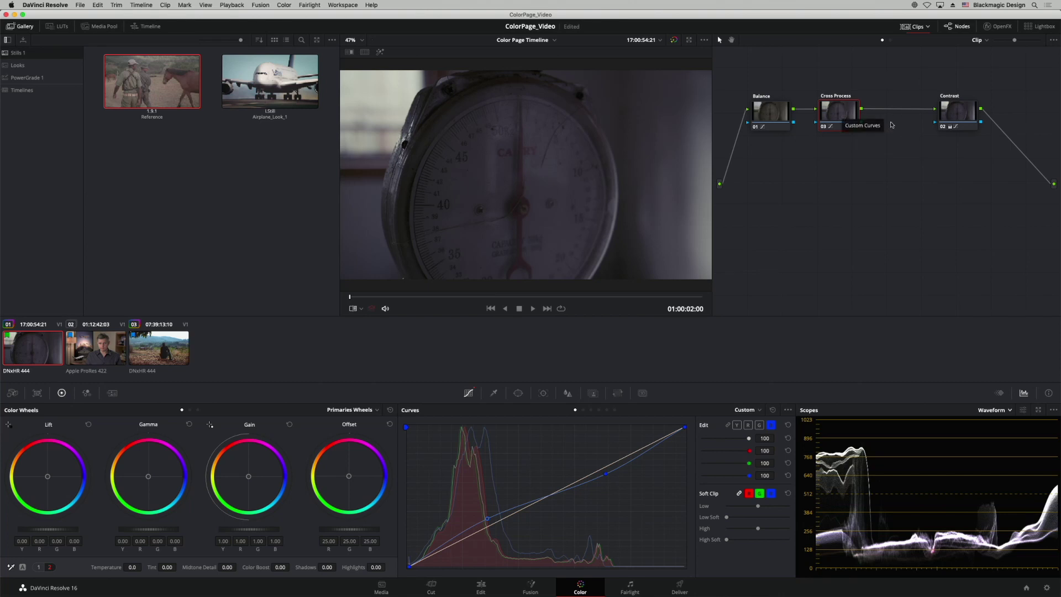
pyautogui.rightClick(840, 118)
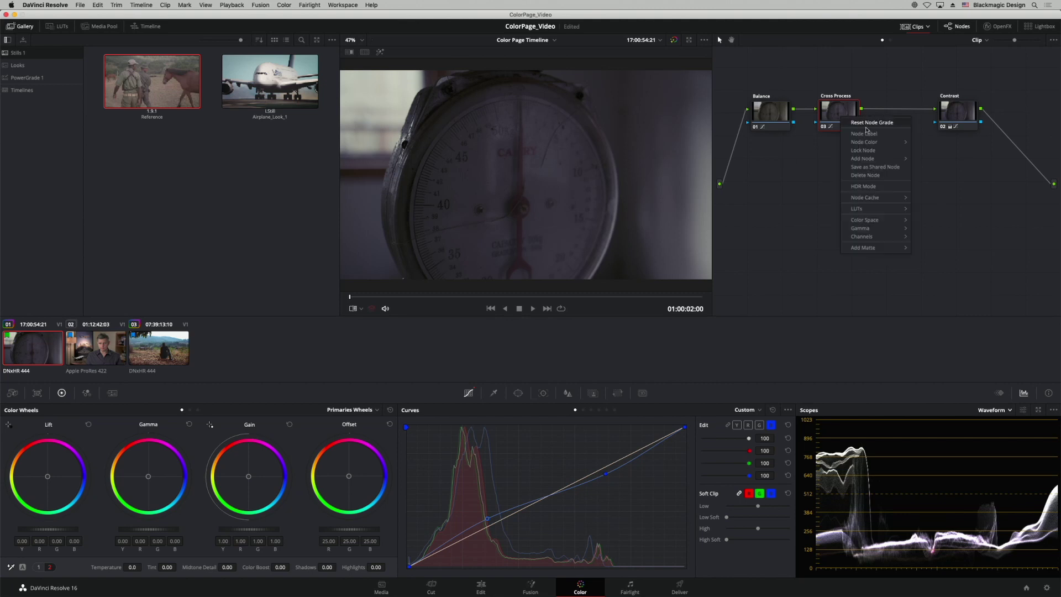
pyautogui.moveTo(881, 157)
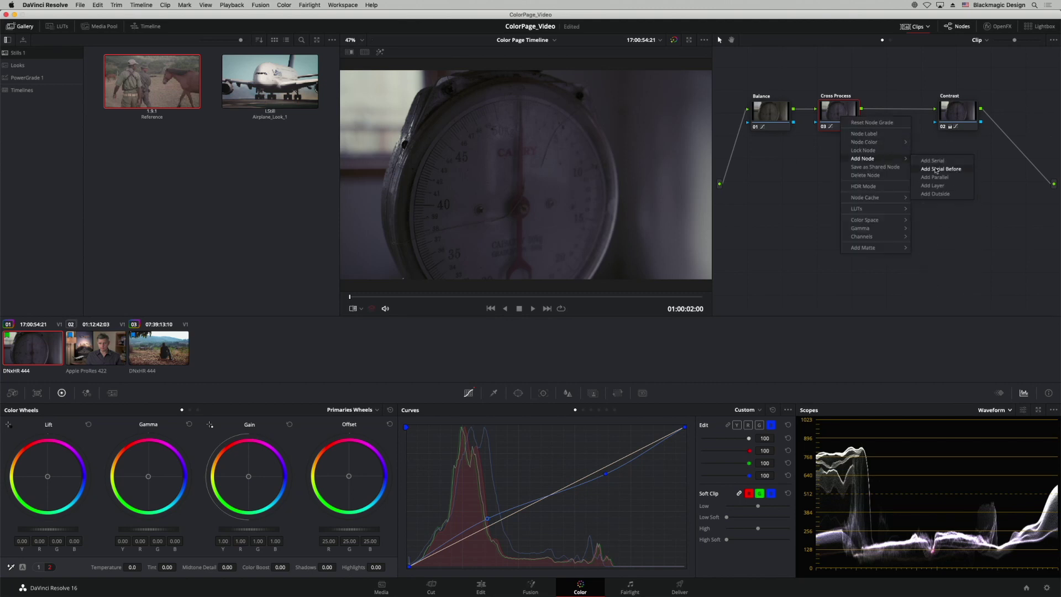
pyautogui.click(937, 161)
pyautogui.click(956, 117)
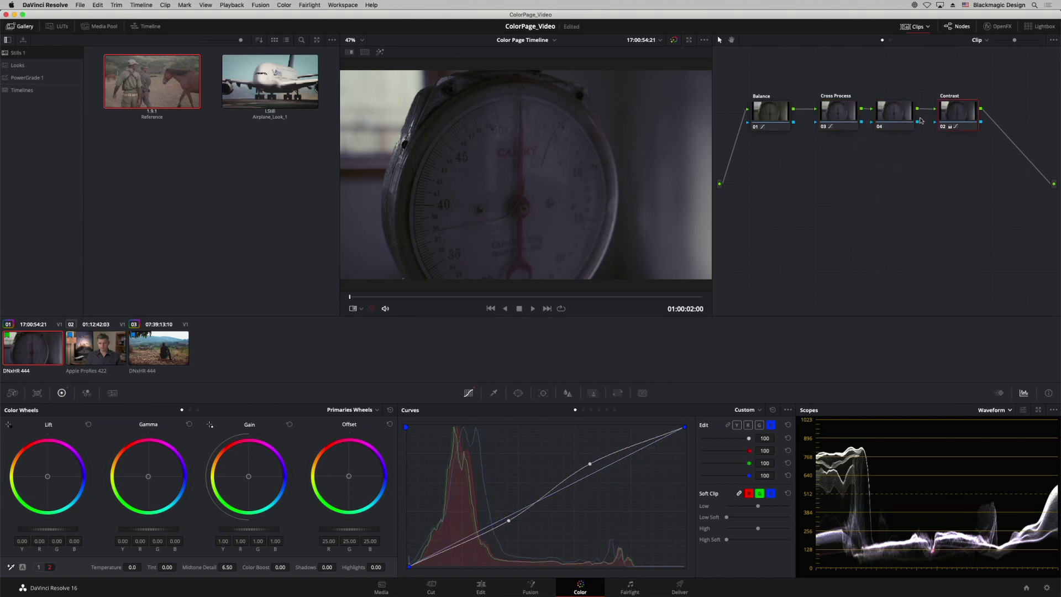
pyautogui.moveTo(899, 115); pyautogui.dragTo(915, 117)
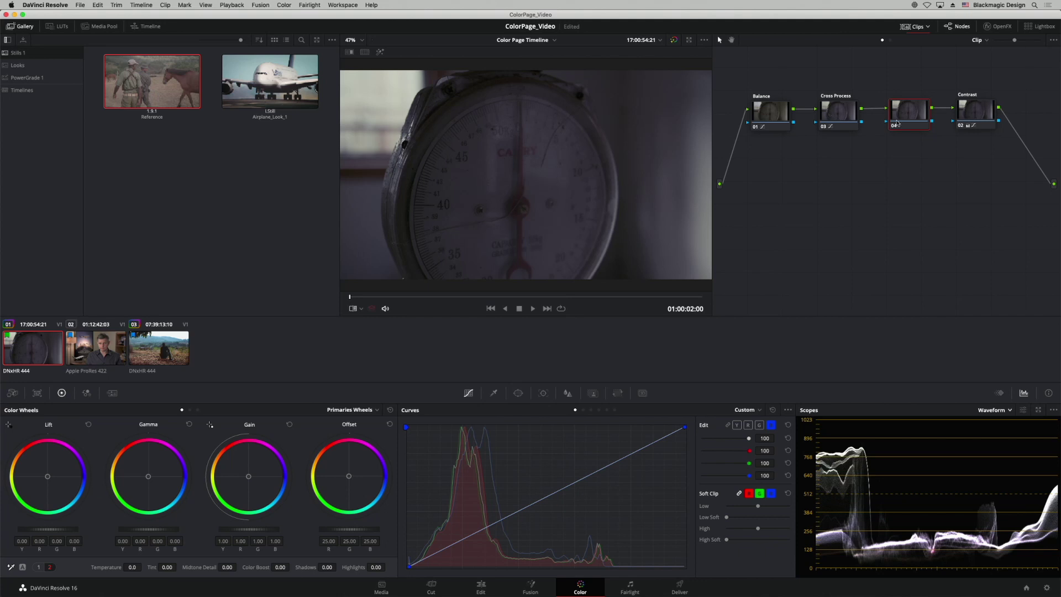
pyautogui.press('Delete')
# - Add a serial node before Cross Process, line it up between Balance and Cross Process, and label it Window
pyautogui.moveTo(844, 119); pyautogui.dragTo(899, 116)
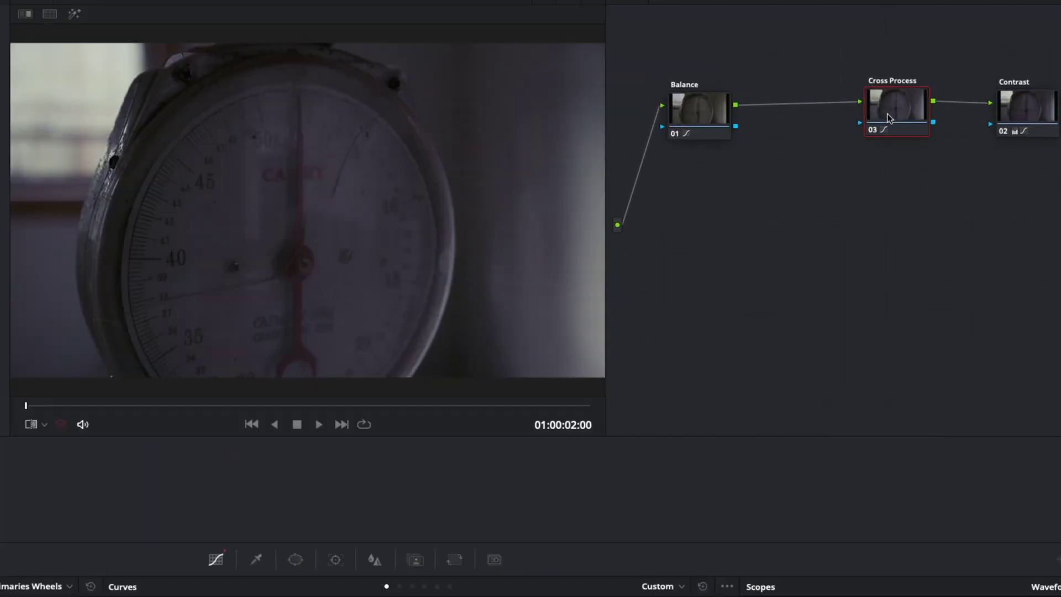
pyautogui.rightClick(891, 117)
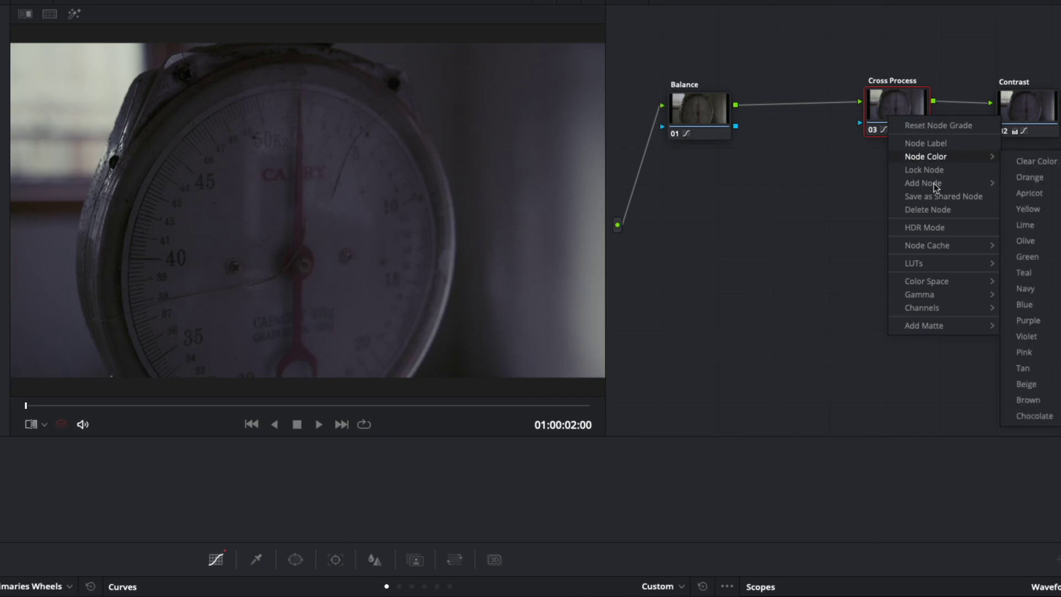
pyautogui.moveTo(933, 182)
pyautogui.click(1050, 200)
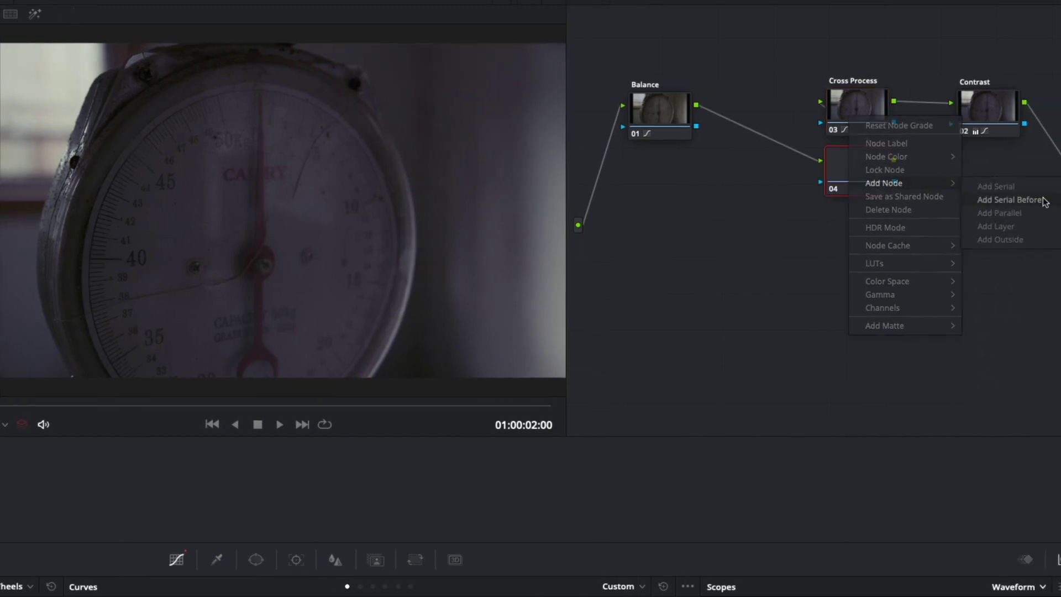
pyautogui.moveTo(867, 175); pyautogui.dragTo(771, 116)
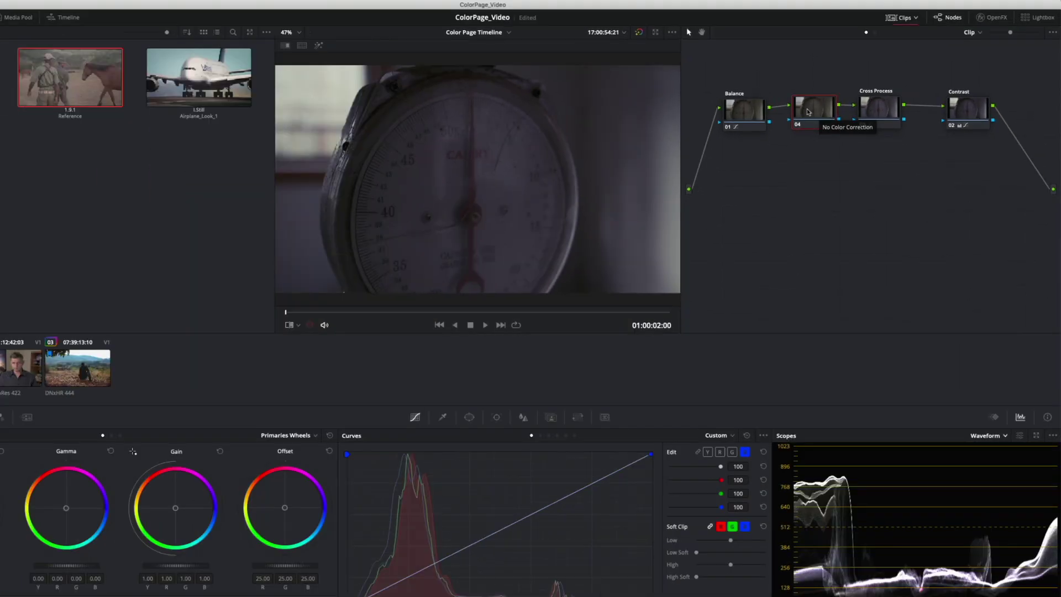
pyautogui.rightClick(808, 111)
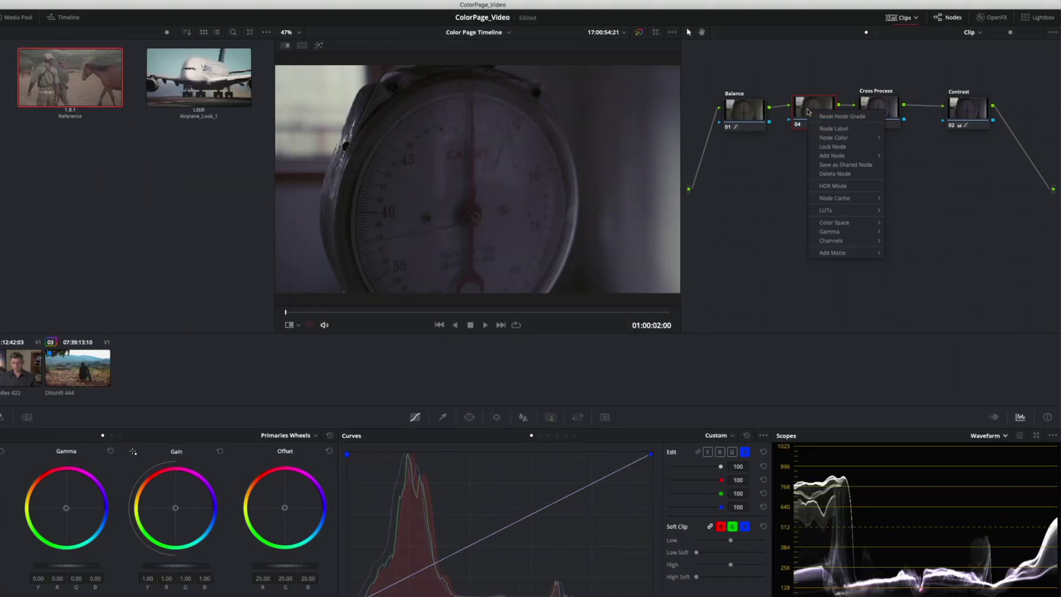
pyautogui.click(842, 133)
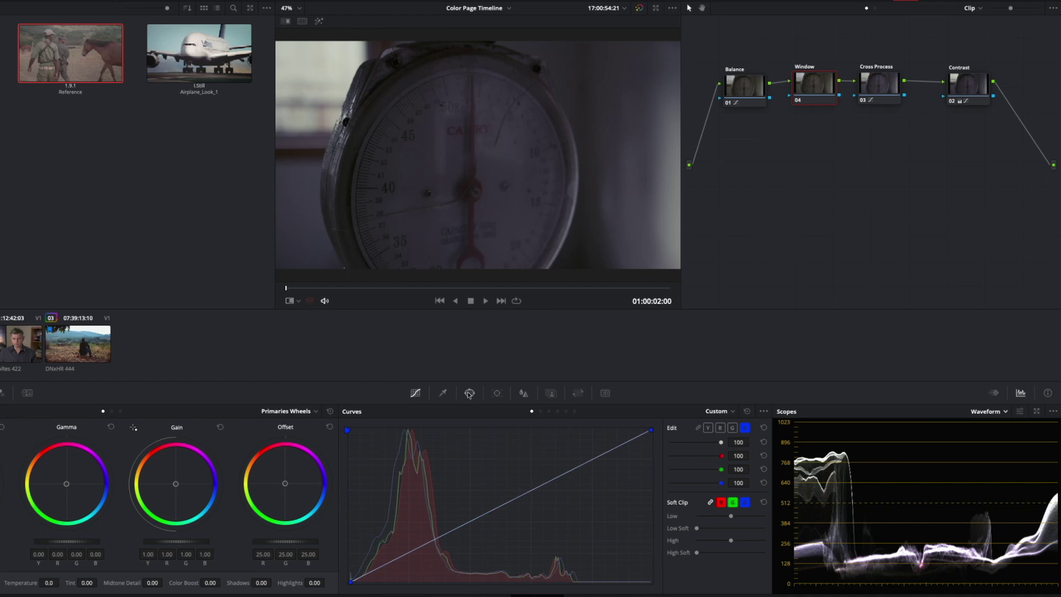
# - Add a circular power window to the Window node and fit it over the scale's dial at size about 51.6, aspect about 46.5
pyautogui.click(469, 394)
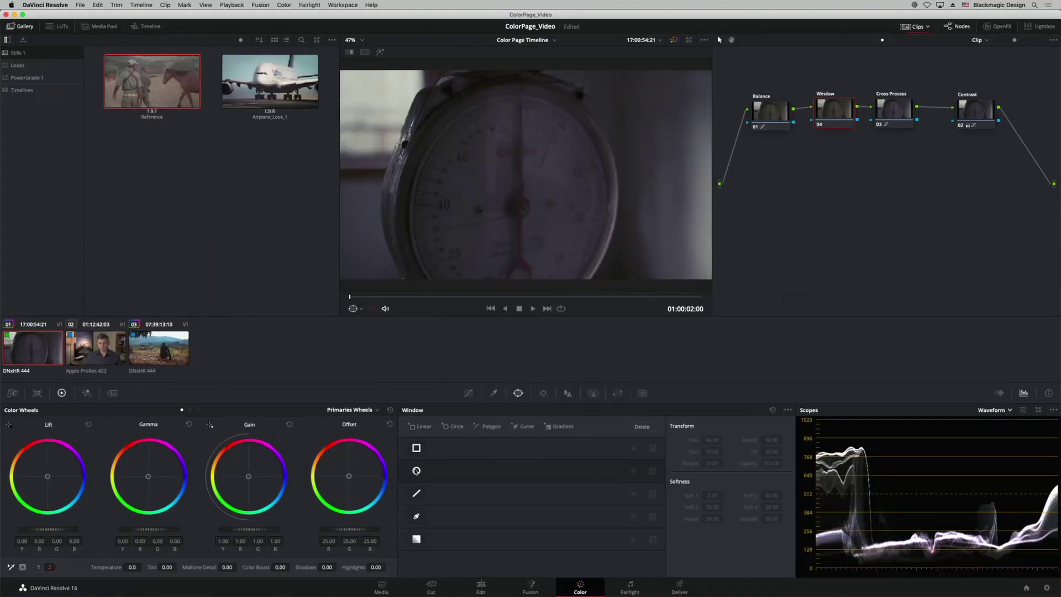
pyautogui.click(417, 471)
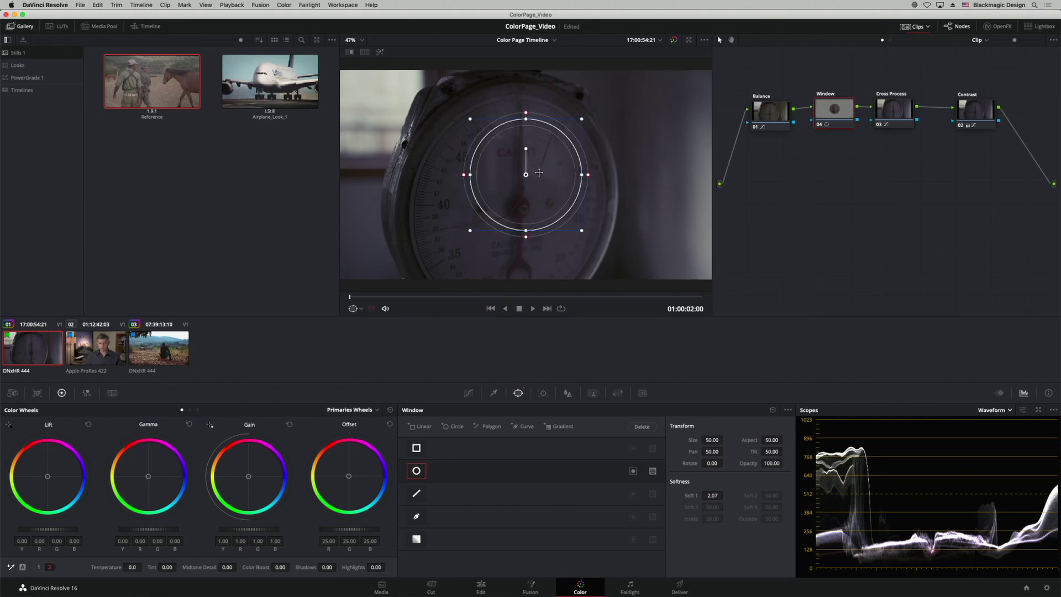
pyautogui.moveTo(526, 175); pyautogui.dragTo(514, 194)
pyautogui.moveTo(571, 143); pyautogui.dragTo(594, 116)
pyautogui.moveTo(516, 115); pyautogui.dragTo(515, 103)
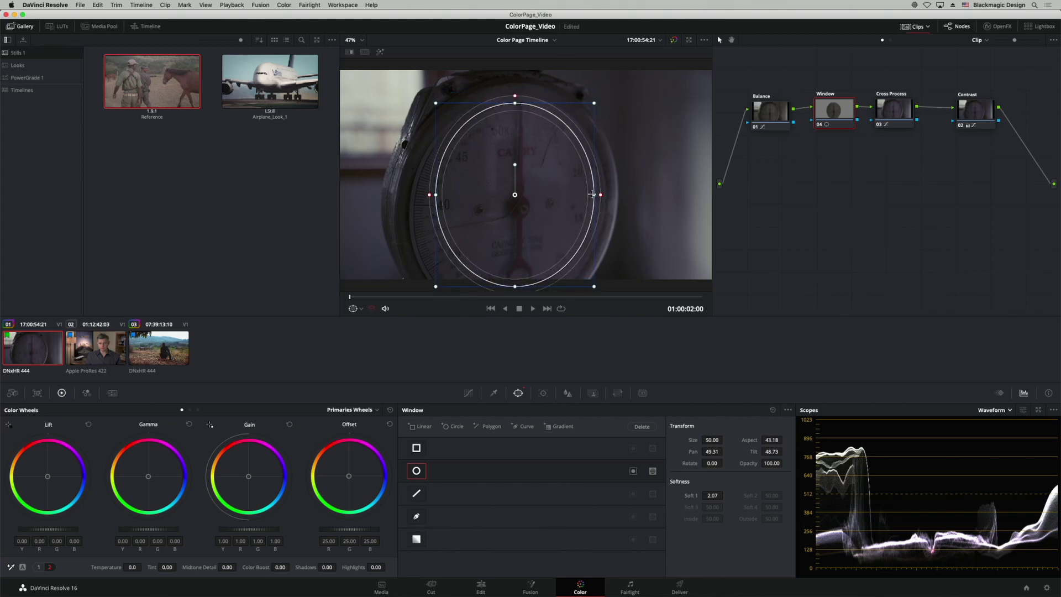
pyautogui.moveTo(592, 194); pyautogui.dragTo(613, 205)
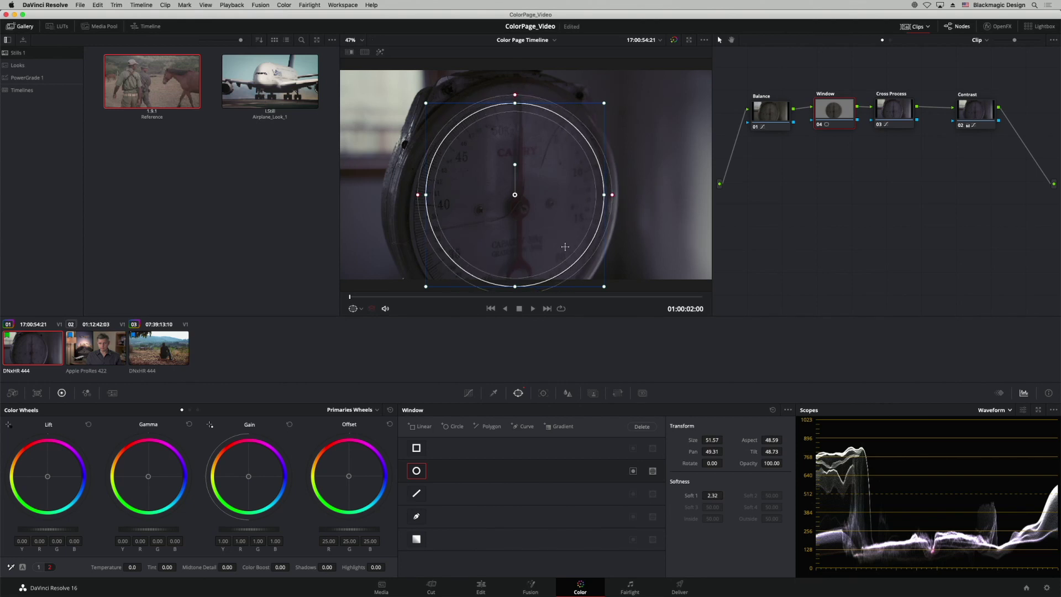
pyautogui.moveTo(519, 291); pyautogui.dragTo(514, 318)
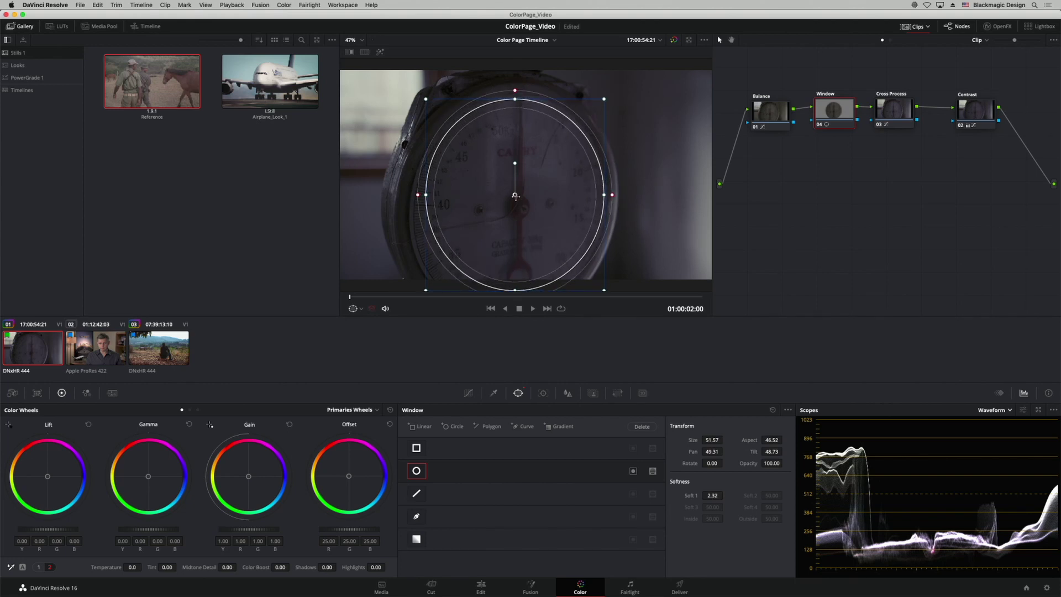
pyautogui.moveTo(516, 196); pyautogui.dragTo(512, 208)
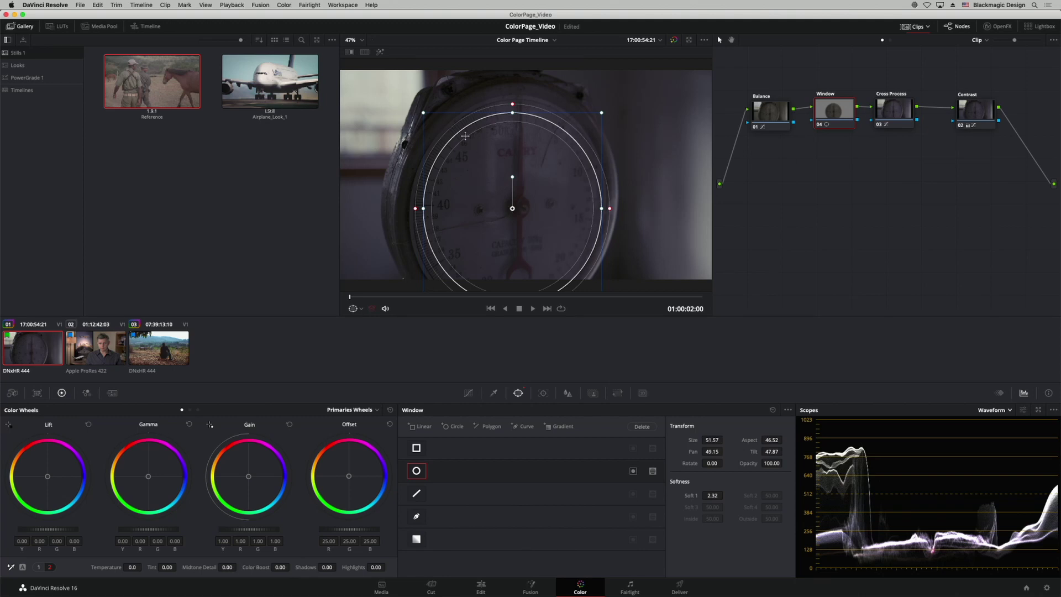
pyautogui.moveTo(513, 209); pyautogui.dragTo(513, 200)
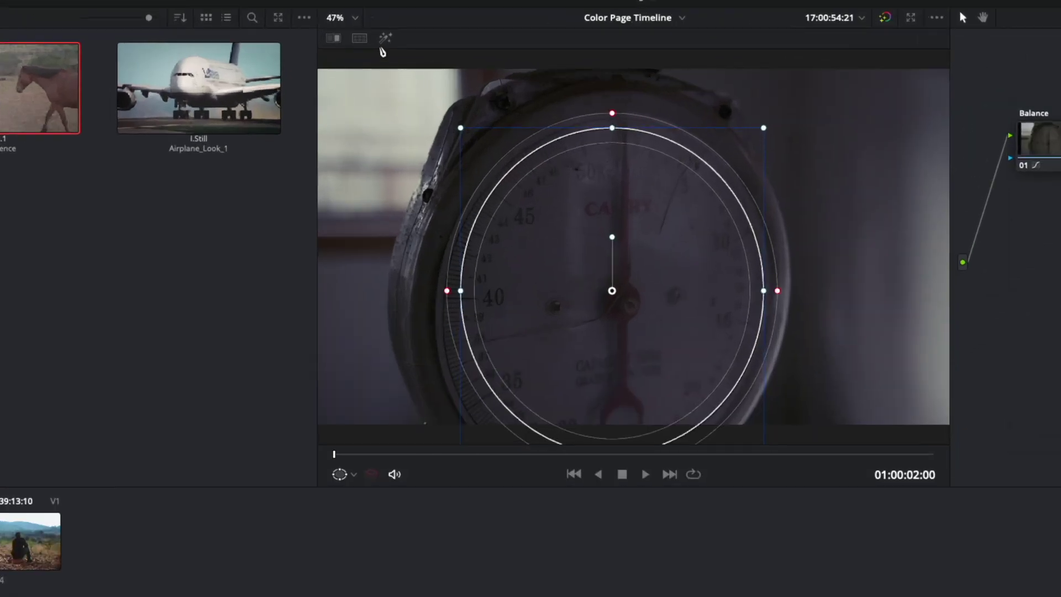
# - Preview the area isolated by the circular window with Highlight, then return to the Power Window overlay
pyautogui.click(385, 39)
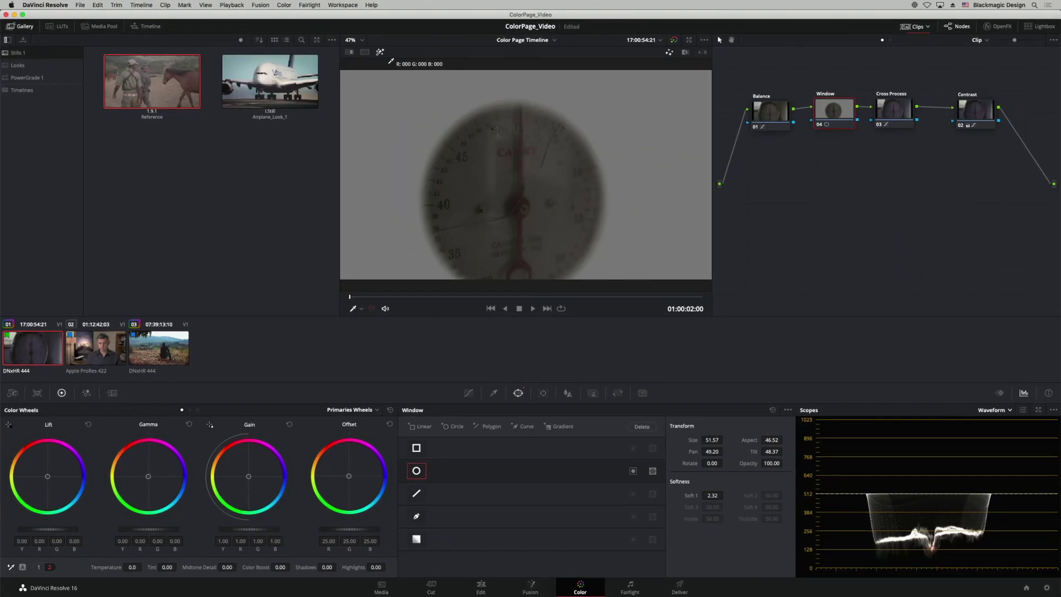
pyautogui.click(380, 53)
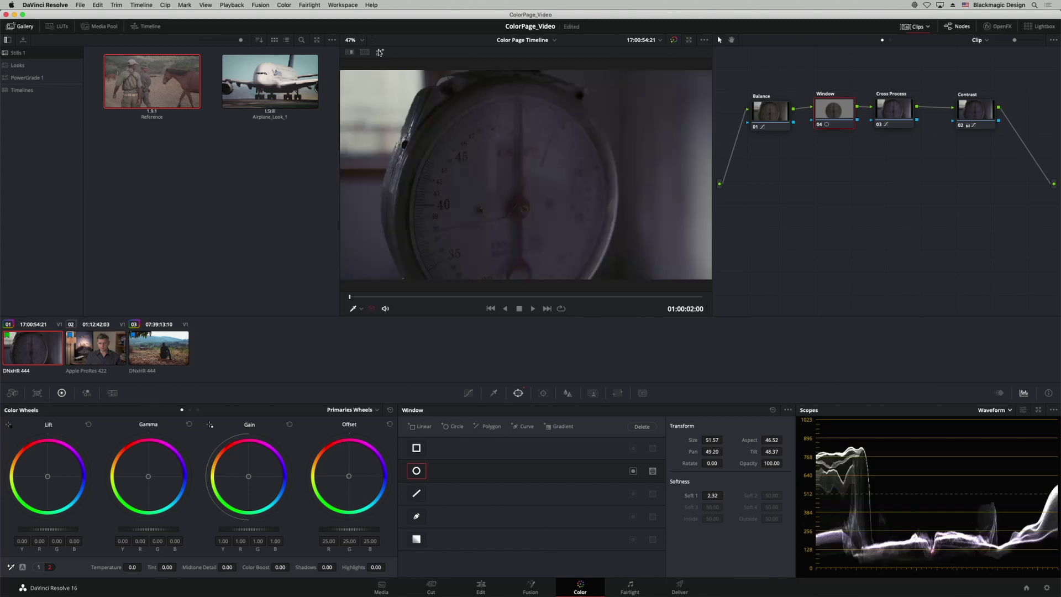
pyautogui.click(360, 309)
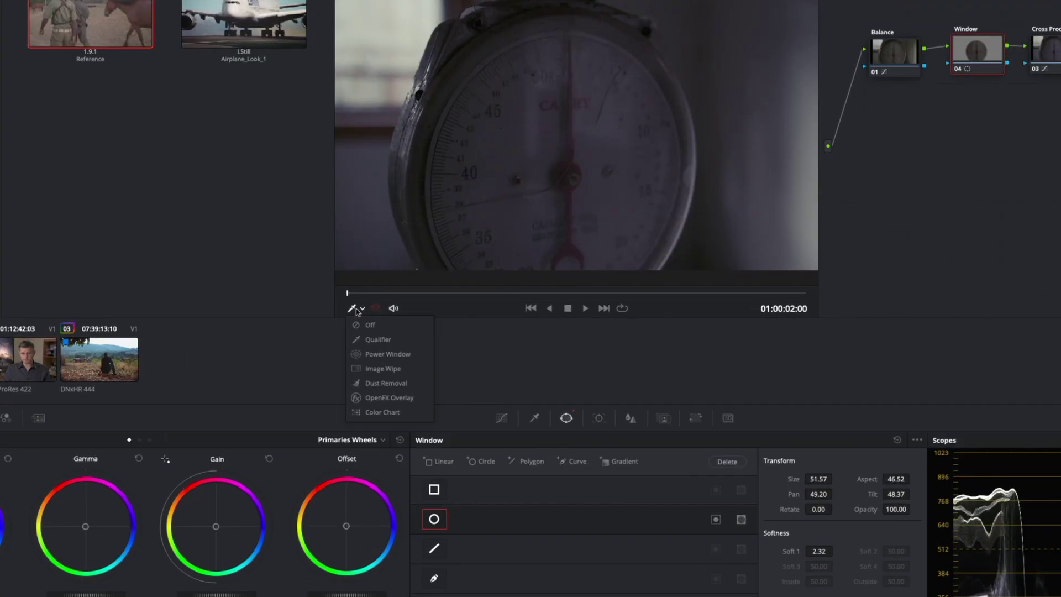
pyautogui.click(379, 356)
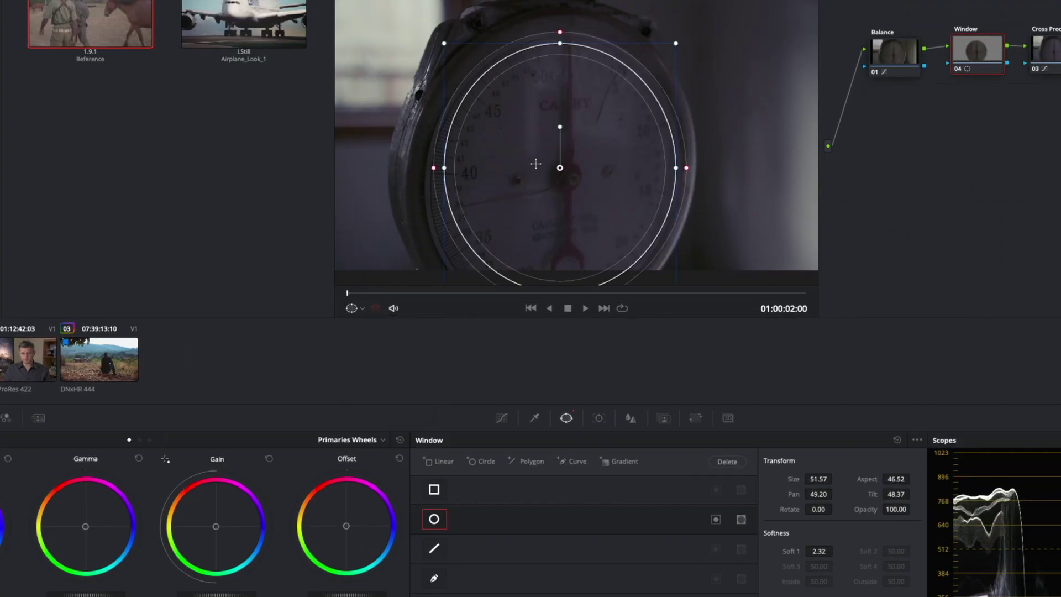
# - Refine the circular window to the dial's edge: size about 50.5, aspect about 40.5, rotation about 4.4 and softness about 1.4
pyautogui.moveTo(686, 170); pyautogui.dragTo(680, 169)
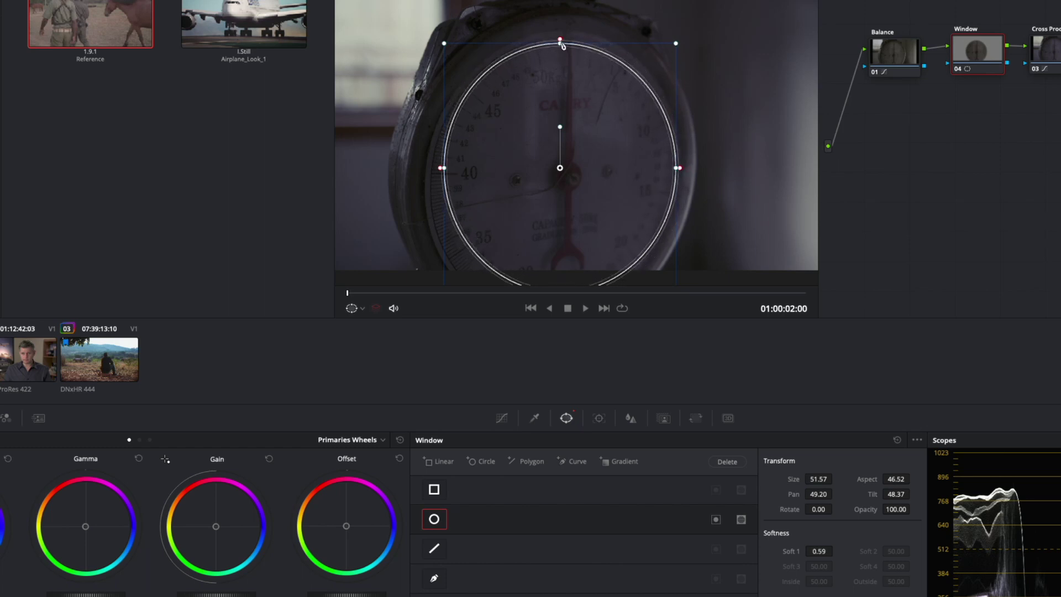
pyautogui.moveTo(560, 44); pyautogui.dragTo(562, 36)
pyautogui.moveTo(560, 167); pyautogui.dragTo(558, 196)
pyautogui.moveTo(675, 63); pyautogui.dragTo(690, 44)
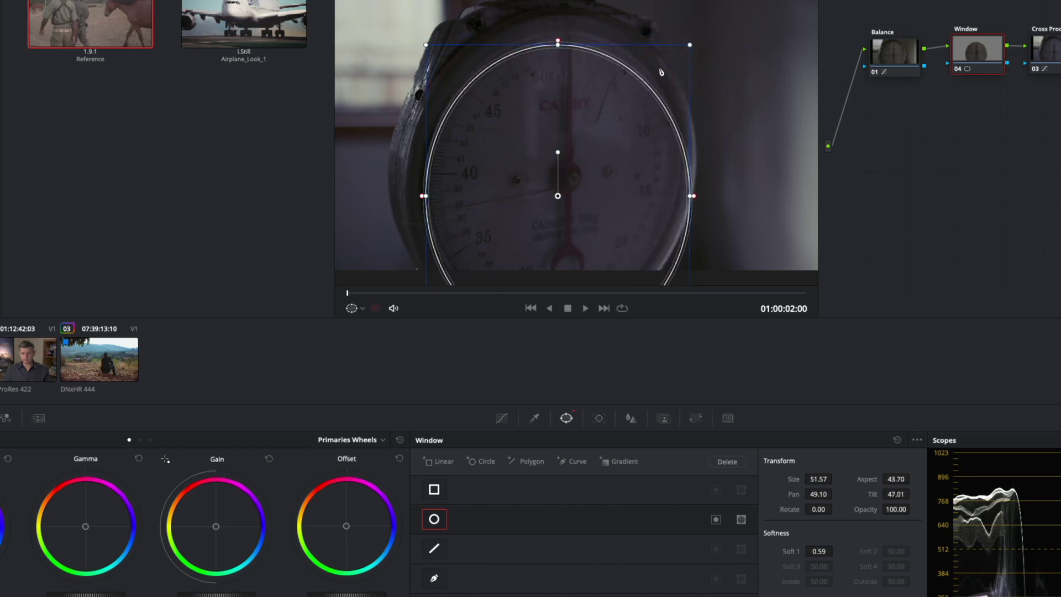
pyautogui.moveTo(558, 196); pyautogui.dragTo(560, 185)
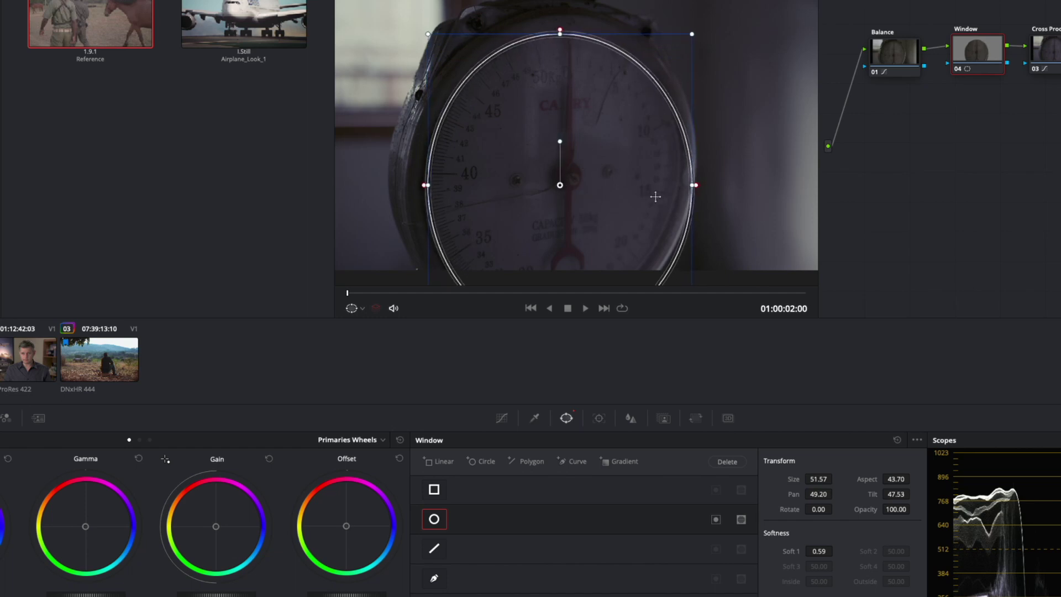
pyautogui.moveTo(694, 188); pyautogui.dragTo(679, 185)
pyautogui.moveTo(558, 204); pyautogui.dragTo(552, 200)
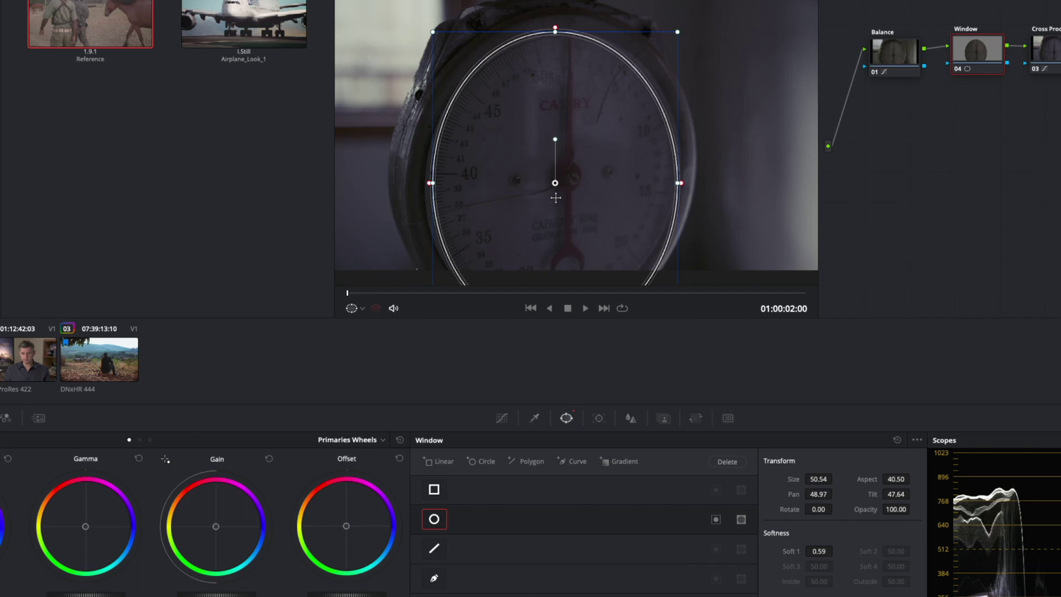
pyautogui.moveTo(556, 140); pyautogui.dragTo(558, 139)
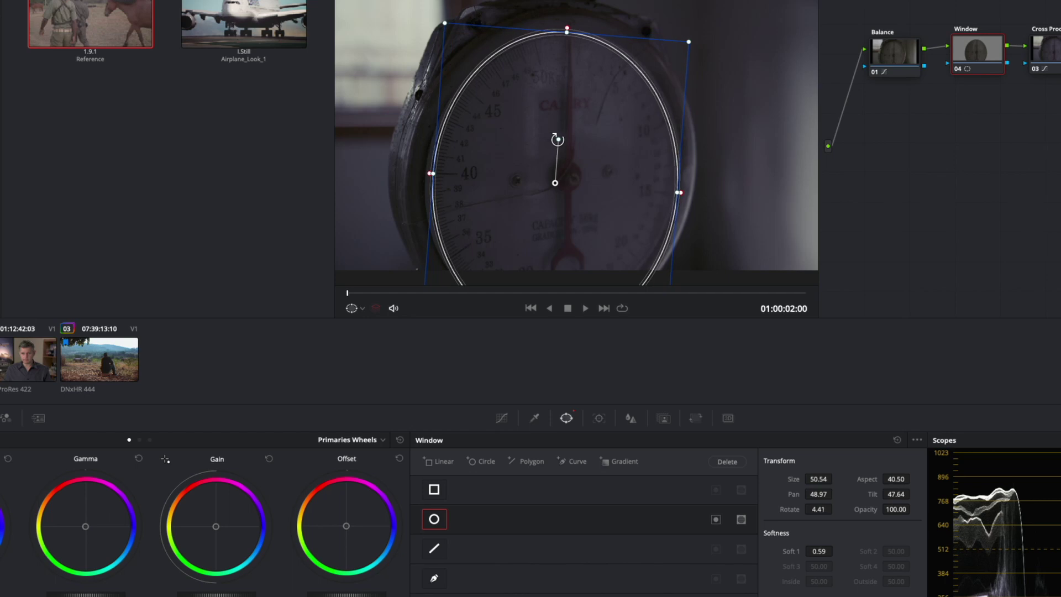
pyautogui.moveTo(668, 177); pyautogui.dragTo(658, 172)
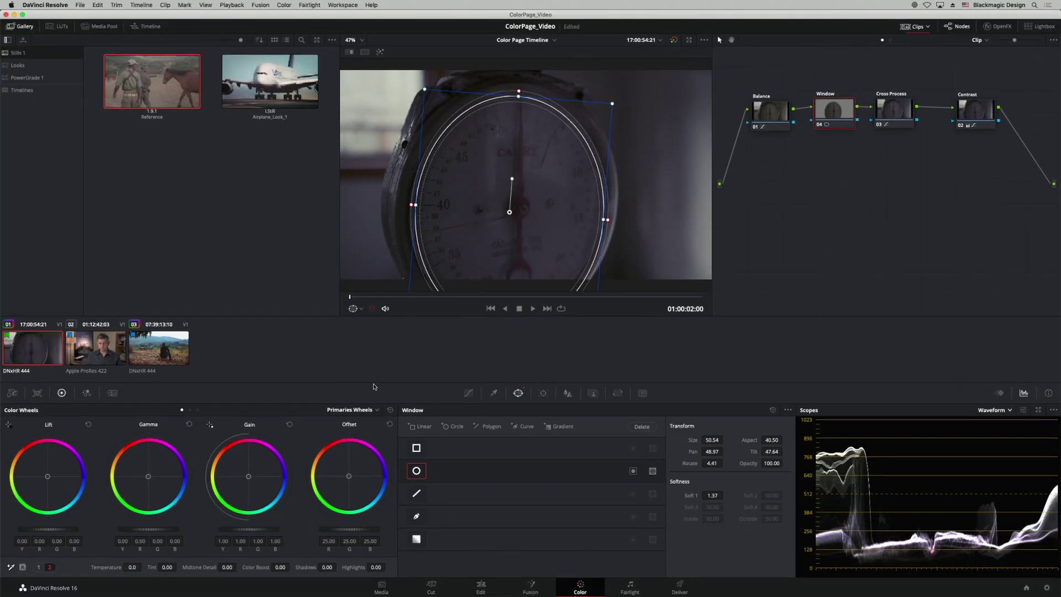
# - Brighten the dial inside the window with Gamma 0.14 and Gain 1.09, and nudge the window with softness about 1.1
pyautogui.moveTo(147, 532); pyautogui.dragTo(224, 533)
pyautogui.moveTo(147, 533)
pyautogui.mouseDown()
pyautogui.moveTo(165, 533)
pyautogui.moveTo(147, 532)
pyautogui.mouseUp()
pyautogui.moveTo(220, 533); pyautogui.dragTo(246, 533)
pyautogui.moveTo(175, 532); pyautogui.dragTo(177, 531)
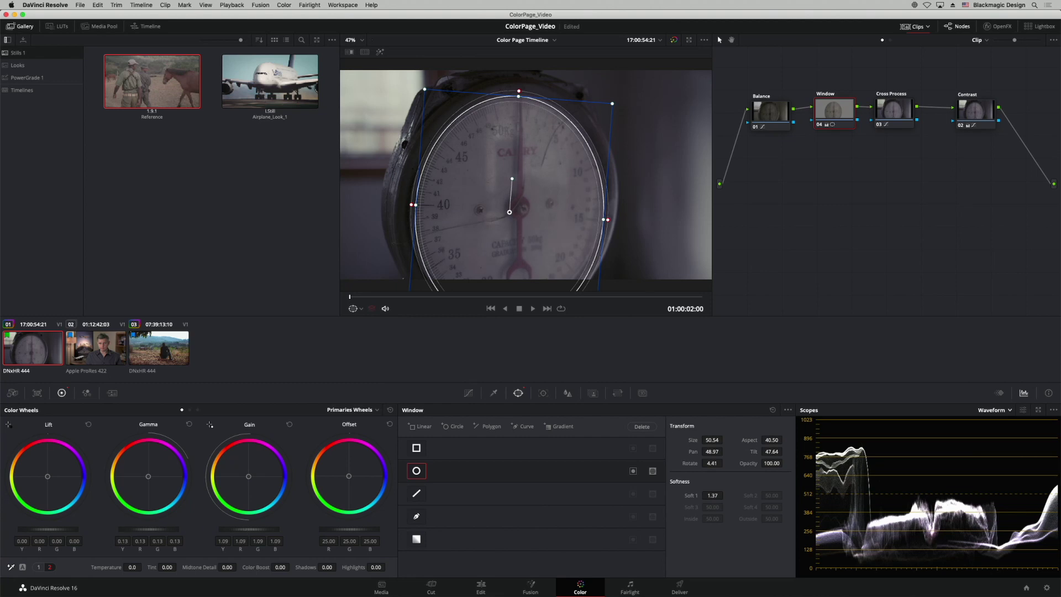
pyautogui.moveTo(522, 220); pyautogui.dragTo(521, 218)
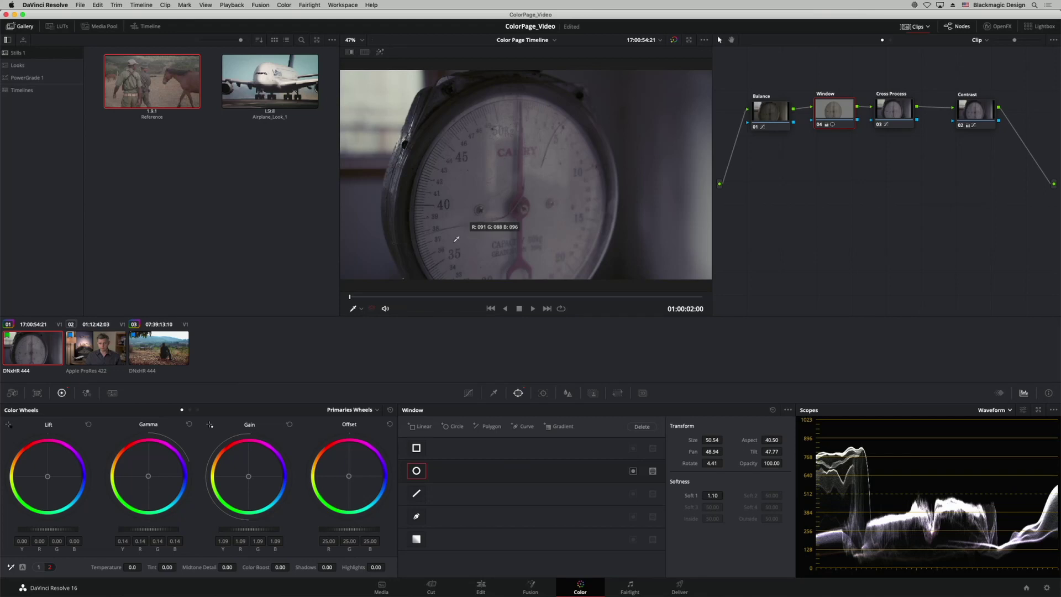
# - Play the clip with the overlay hidden to review the brightened dial, and stop playback
pyautogui.click(533, 308)
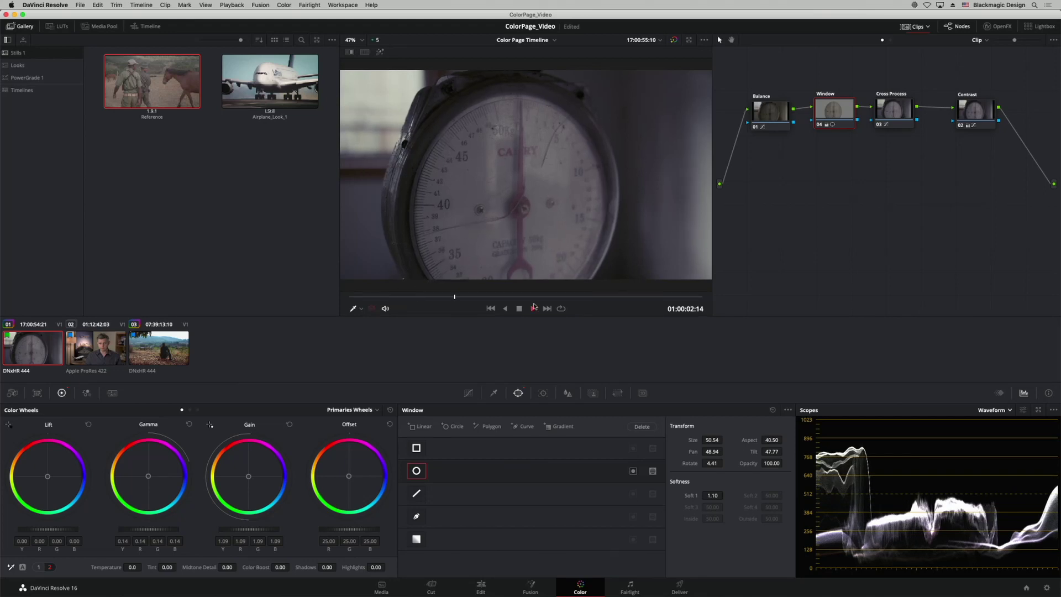
pyautogui.press('Down')
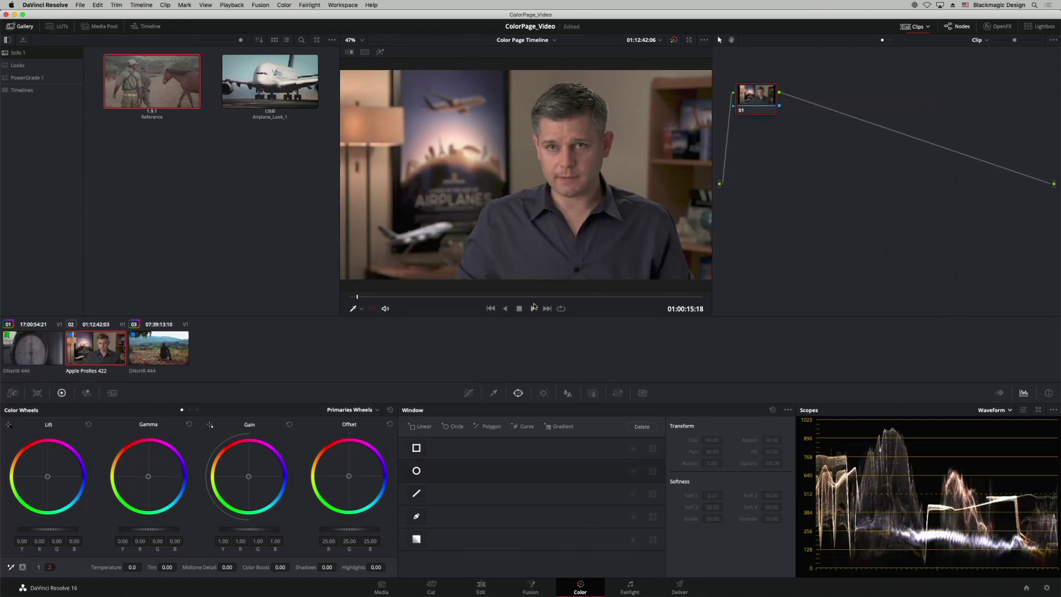
pyautogui.click(519, 308)
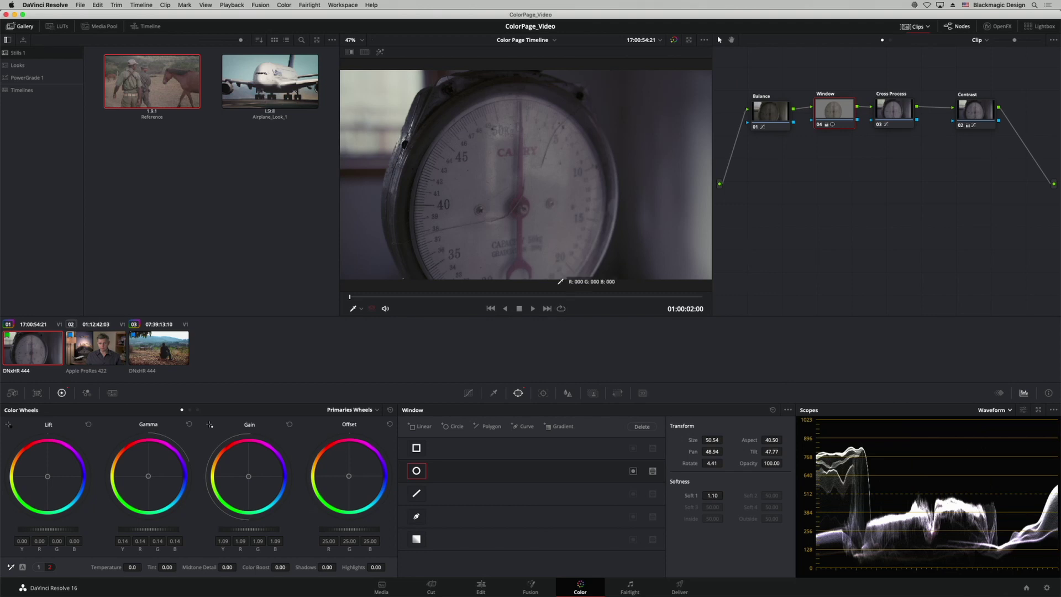
# - Show the Power Window overlay and loop the clip to check the window against the moving dial
pyautogui.click(362, 309)
pyautogui.click(369, 344)
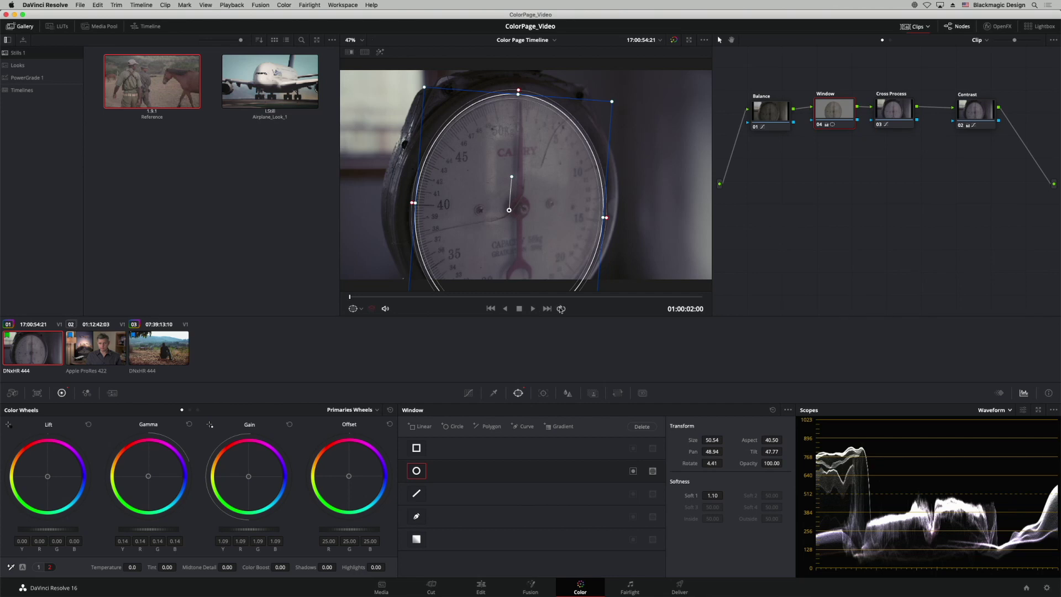
pyautogui.click(532, 311)
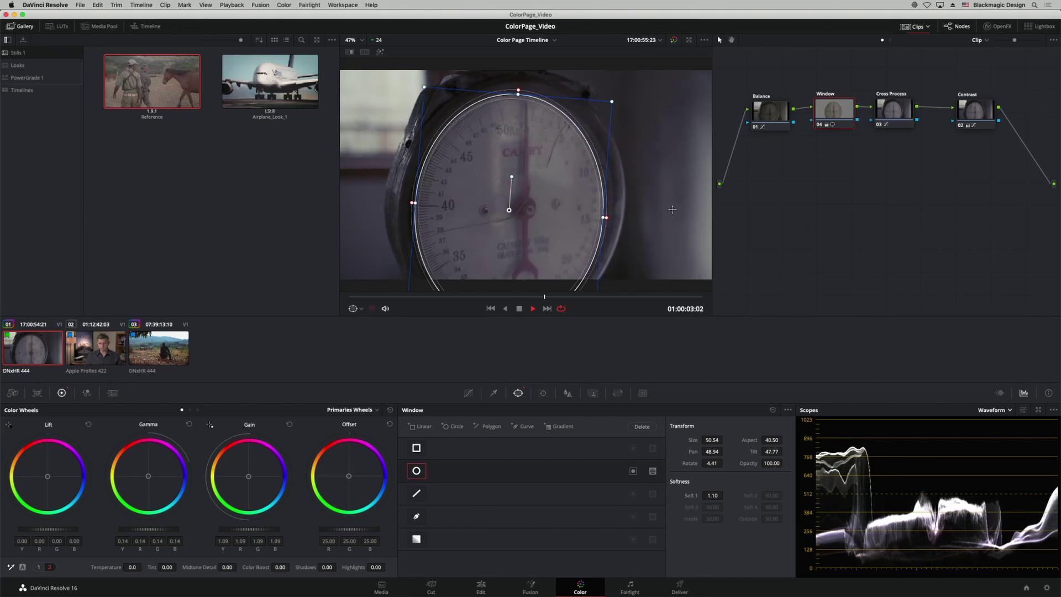
pyautogui.press('space')
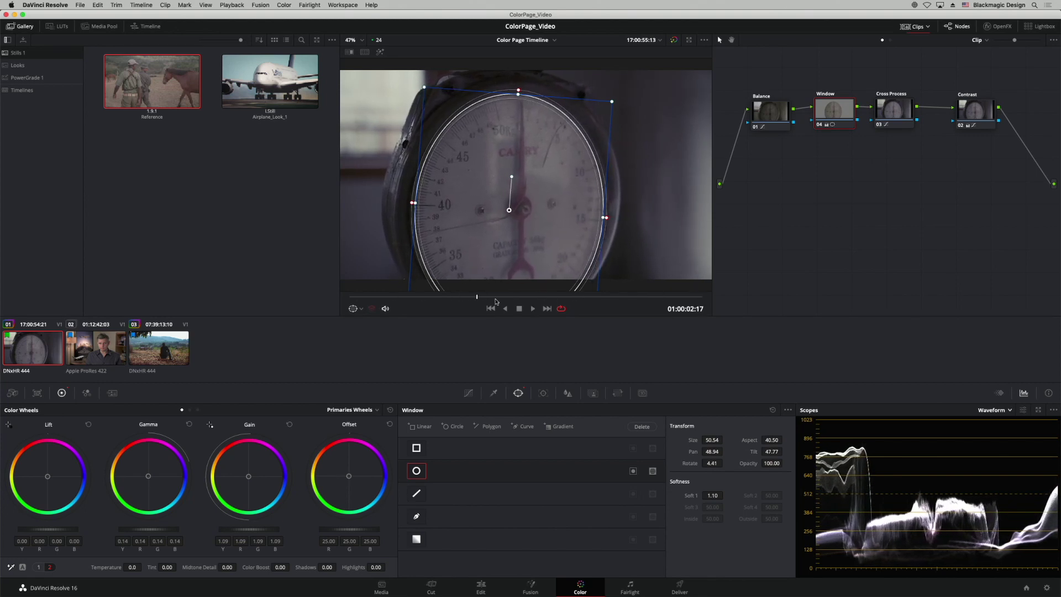
# - Track the circular window forward from the clip's start with the Tracker, and play back the tracked shot
pyautogui.press('Home')
pyautogui.click(543, 393)
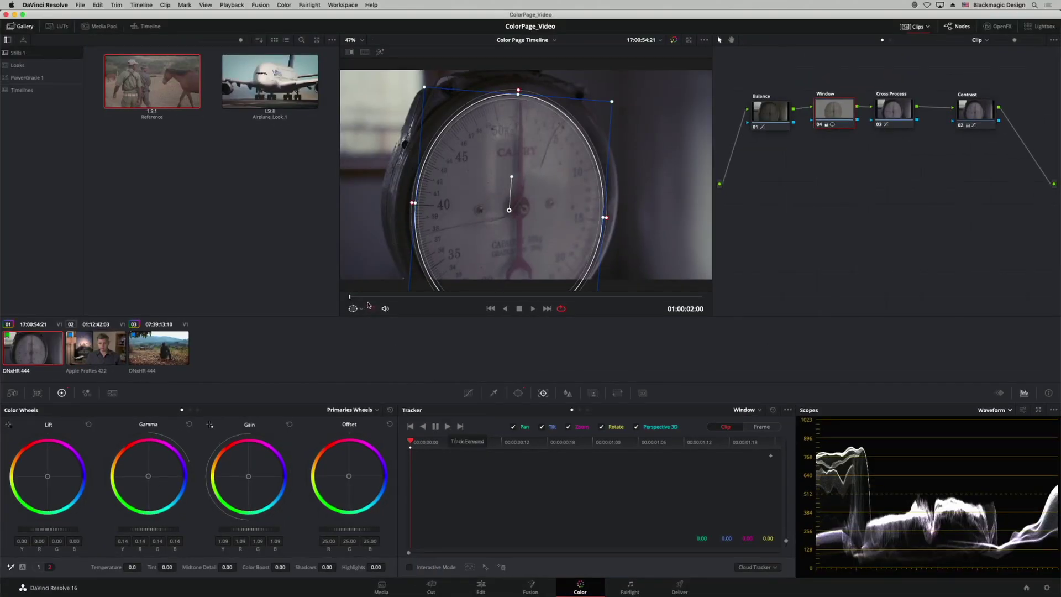
pyautogui.press('Right')
pyautogui.click(448, 427)
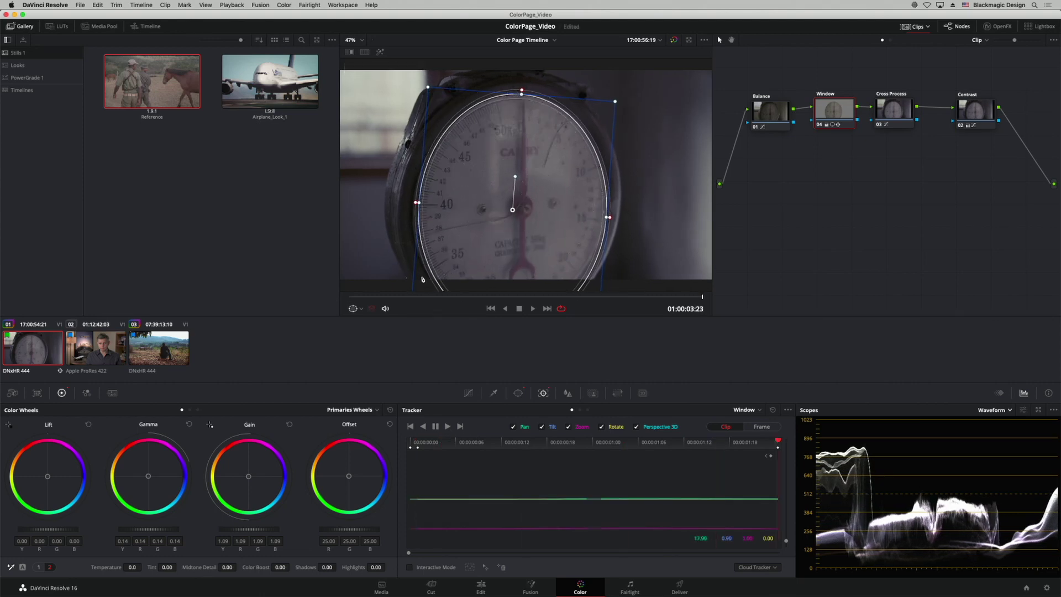
pyautogui.click(372, 298)
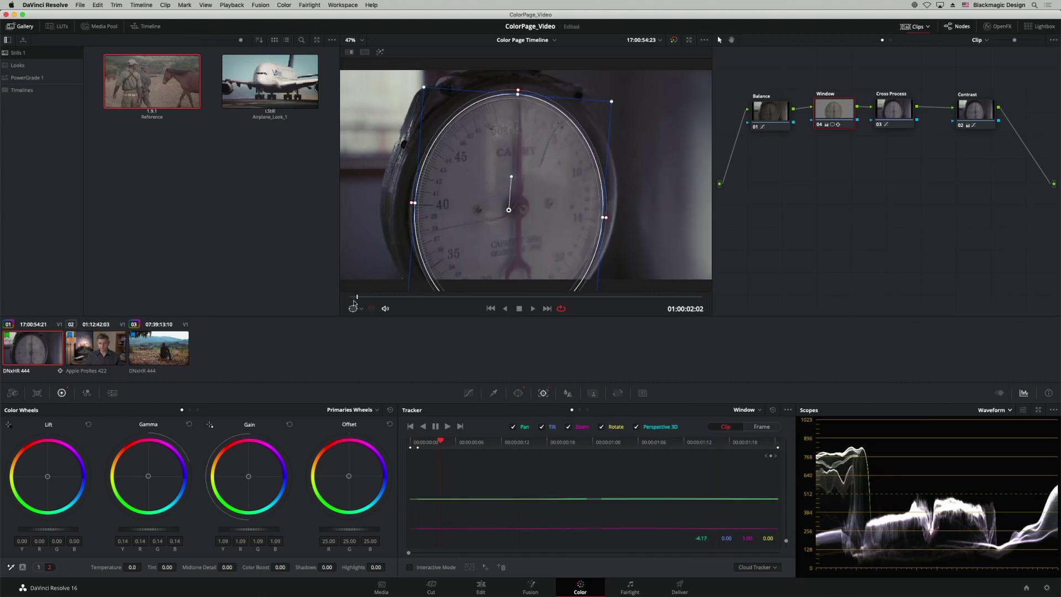
pyautogui.click(387, 298)
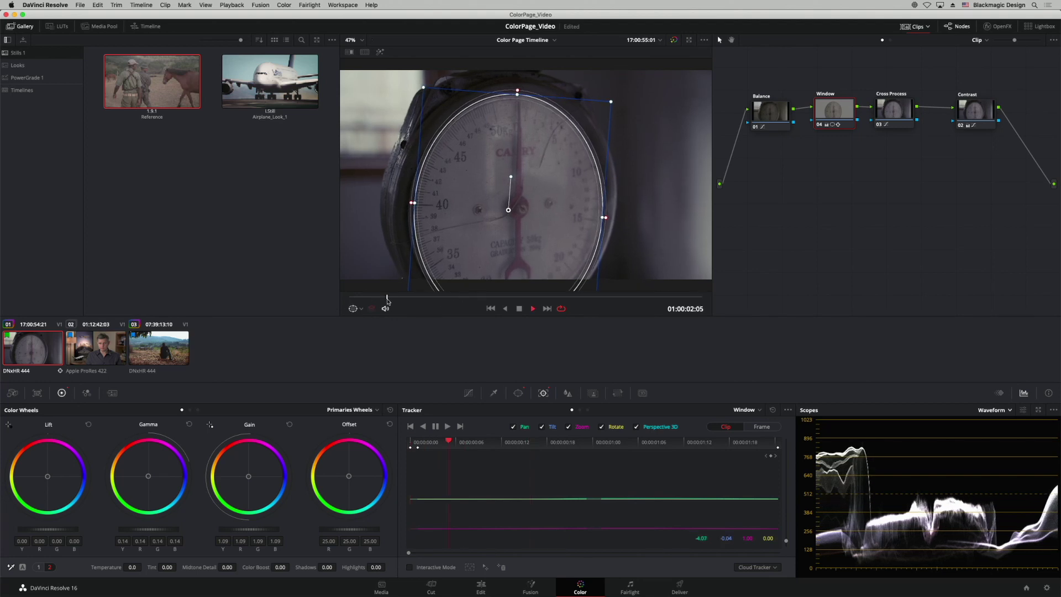
# - Play the clip full screen to review the tracked dial brightening, and return to the Color page
pyautogui.press('space')
pyautogui.press('super+f')
pyautogui.press('space')
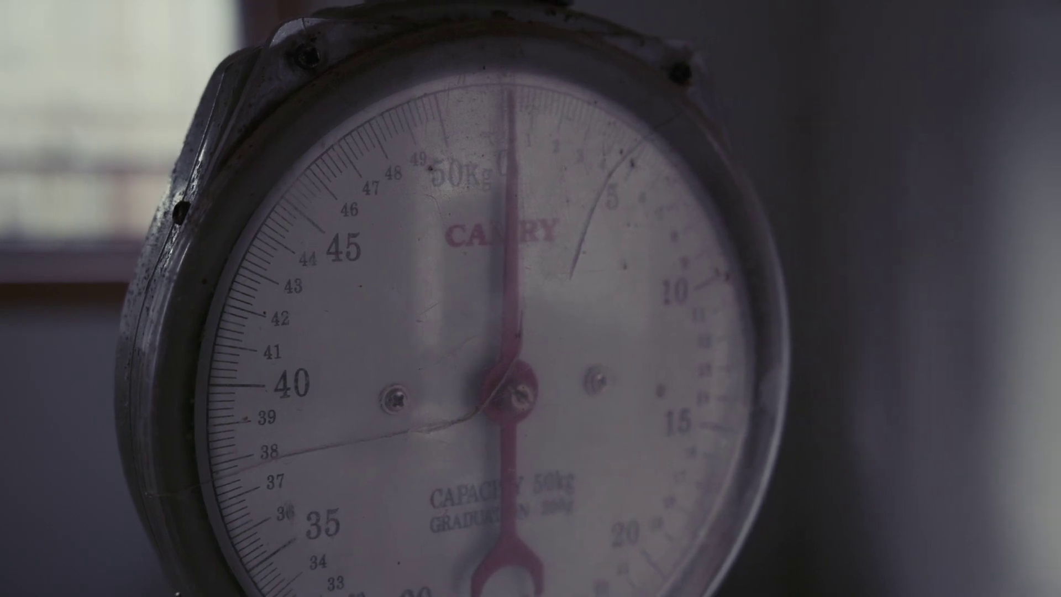
pyautogui.press('Escape')
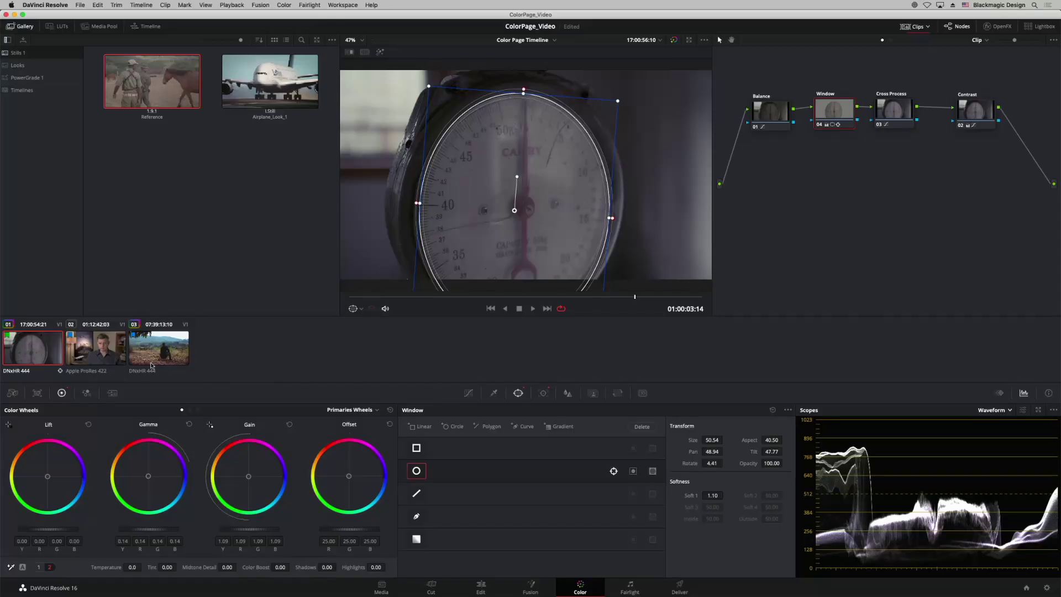
# - Replace the flagged-clips filter with All Clips to show every clip in the timeline
pyautogui.click(927, 27)
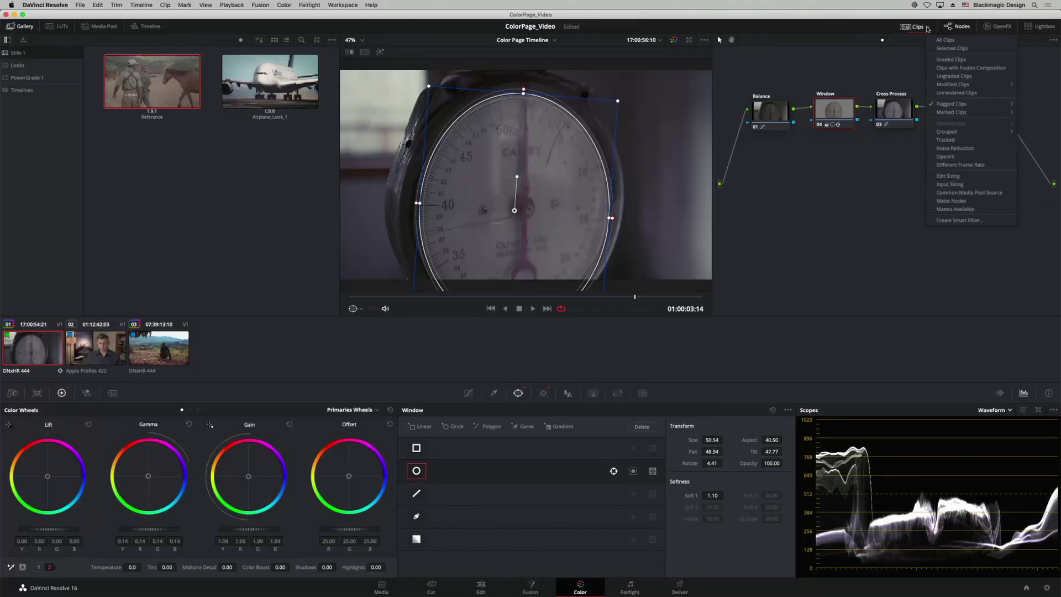
pyautogui.moveTo(956, 86)
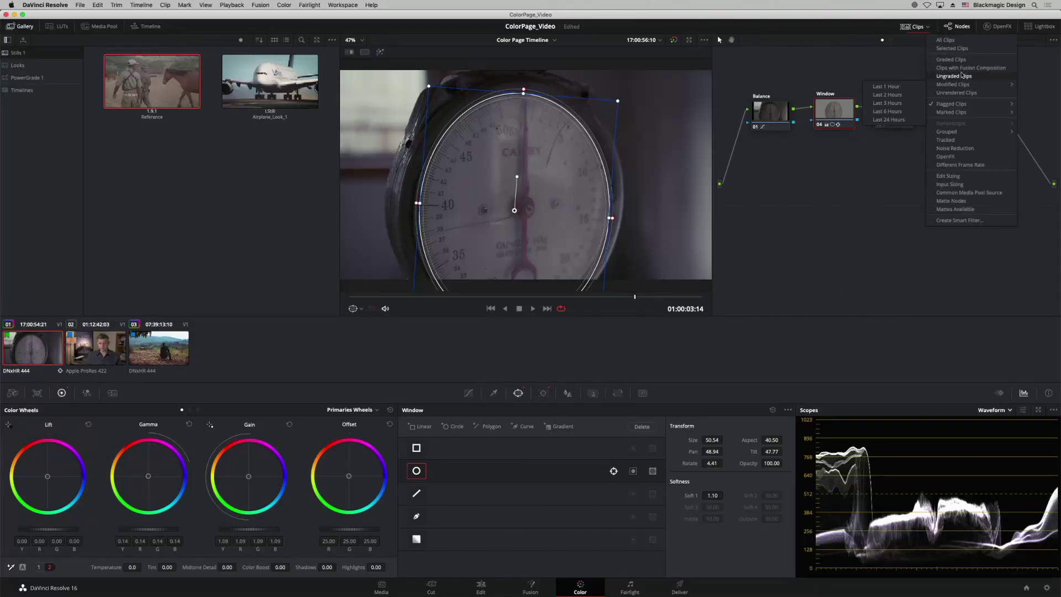
pyautogui.click(962, 43)
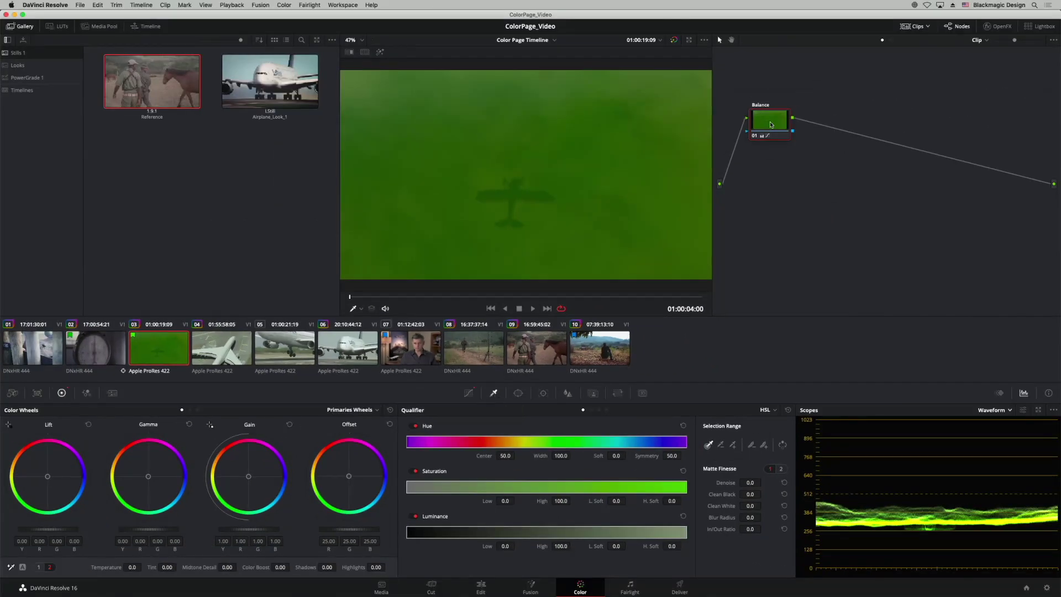
# - Scrub clip 03 to where the yellow biplane shows, and add a serial node after Balance labelled Blue Water
pyautogui.moveTo(771, 124); pyautogui.dragTo(774, 121)
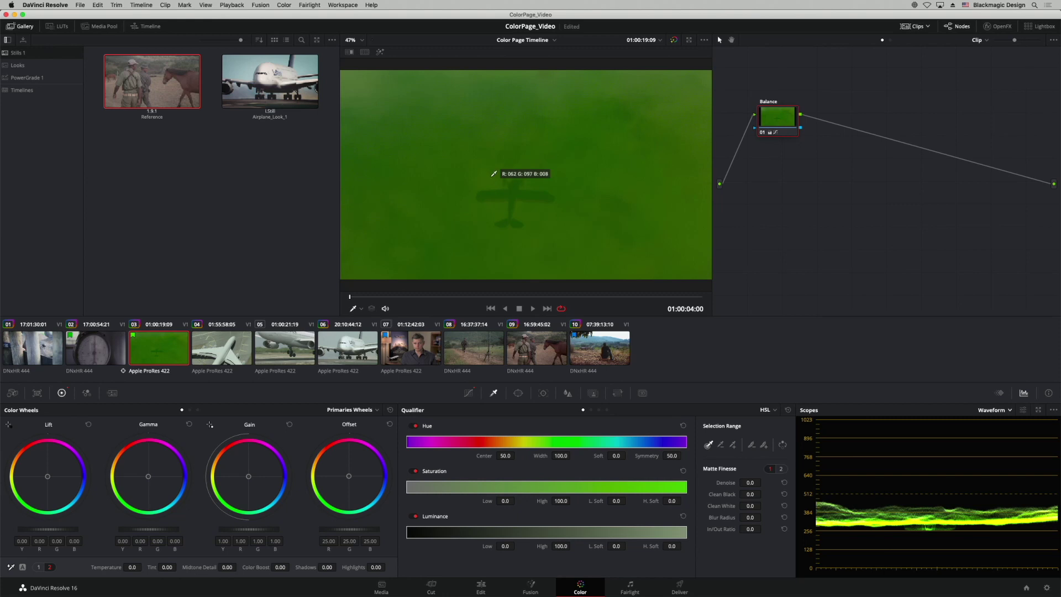
pyautogui.moveTo(772, 126); pyautogui.dragTo(769, 128)
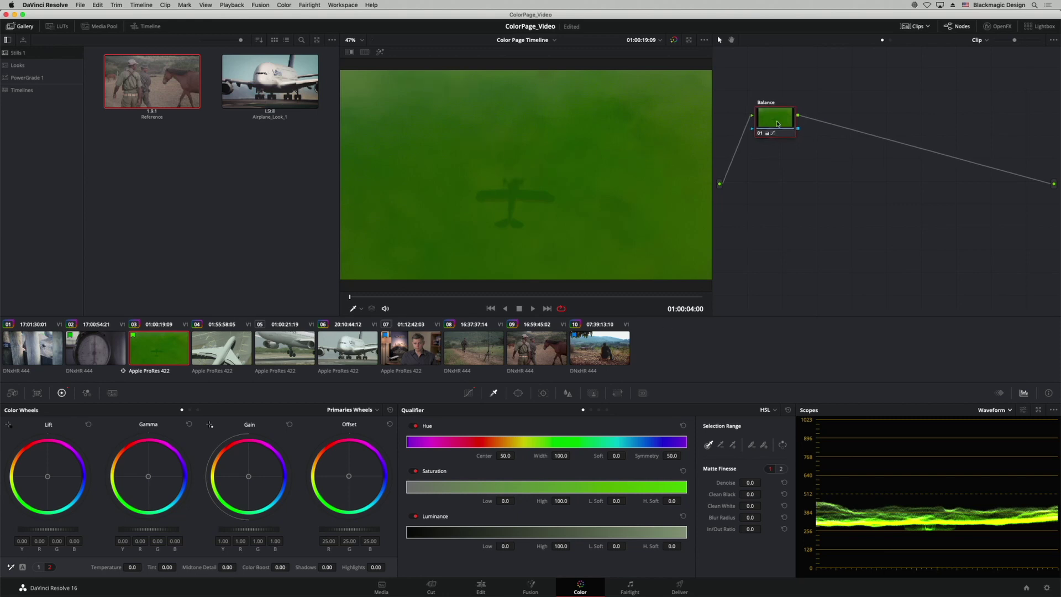
pyautogui.moveTo(423, 297); pyautogui.dragTo(685, 221)
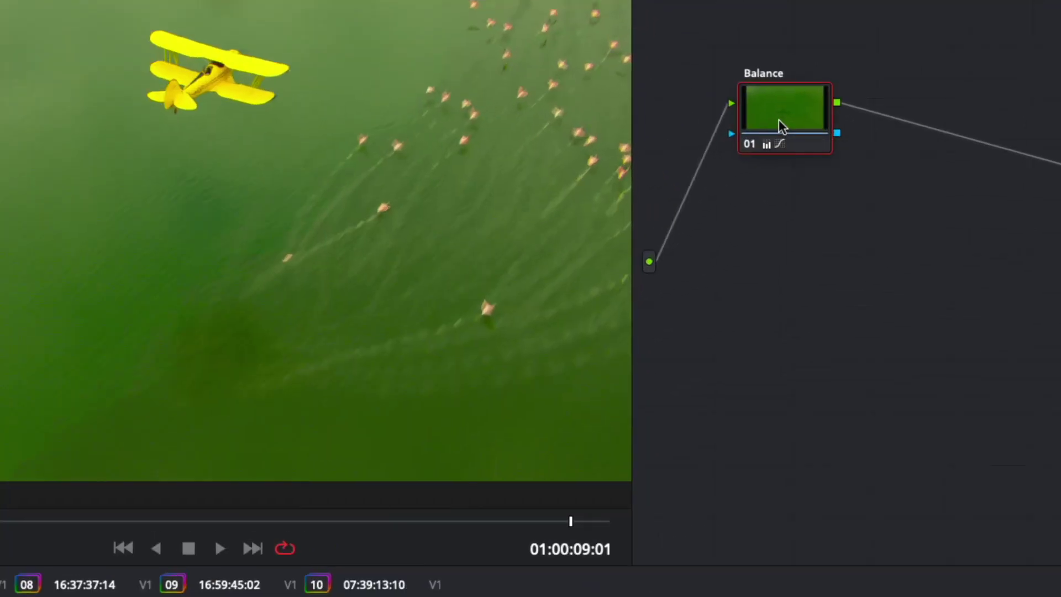
pyautogui.hotkey('alt', 's')
pyautogui.rightClick(908, 122)
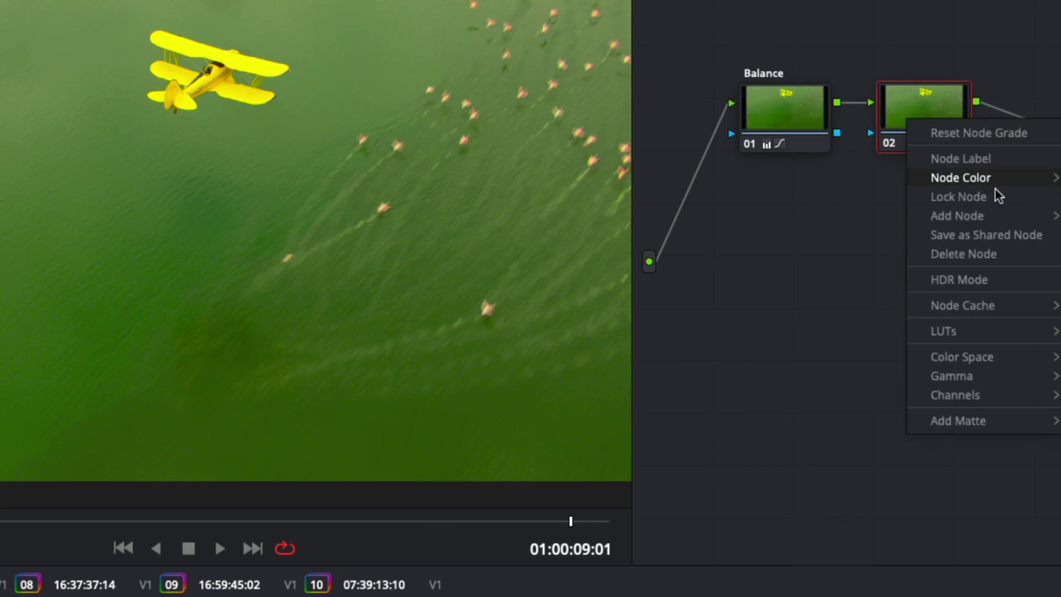
pyautogui.click(983, 158)
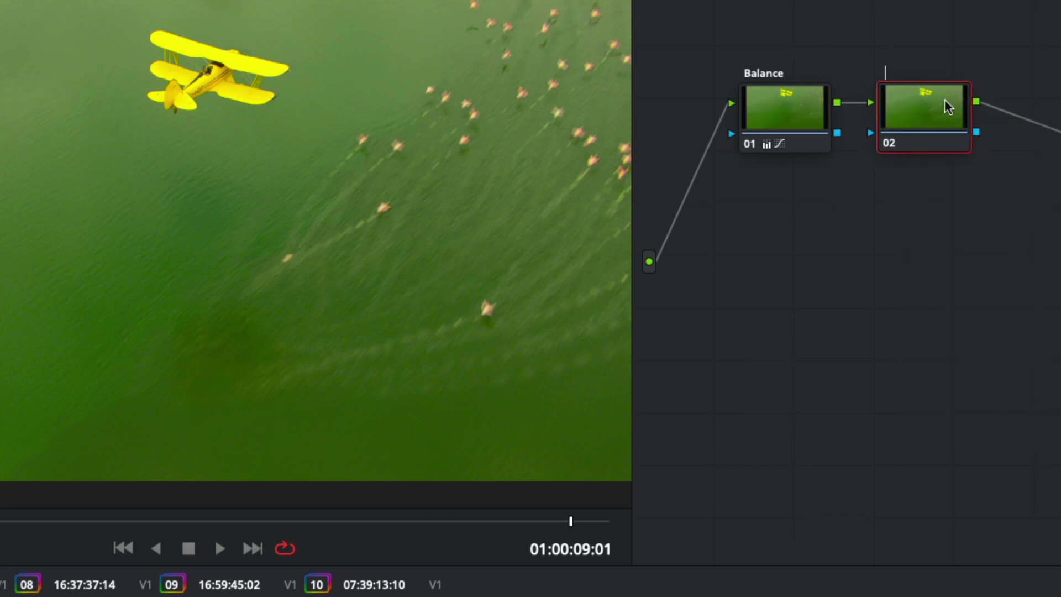
pyautogui.write('Blue')
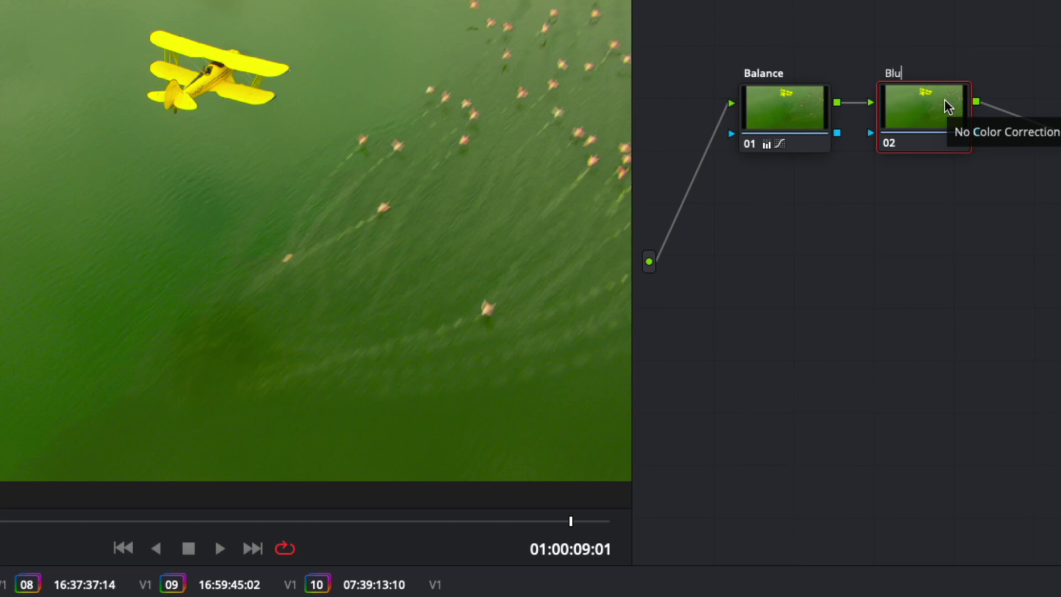
pyautogui.write(' Water')
pyautogui.press('Return')
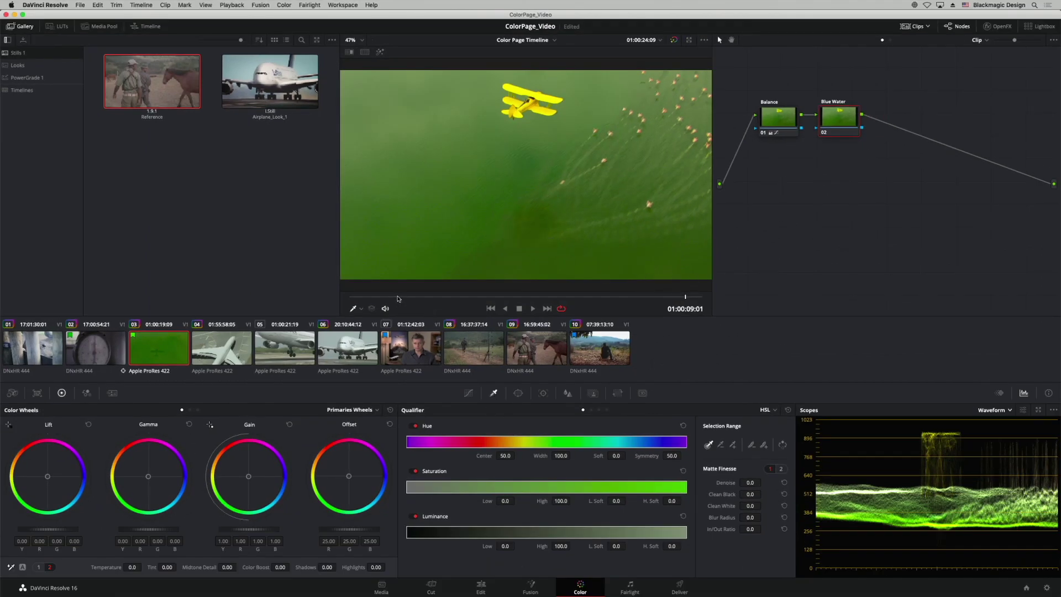
# - Sample the green water with the Qualifier on the Blue Water node, and display the selection as a black-and-white highlight
pyautogui.moveTo(397, 297); pyautogui.dragTo(688, 296)
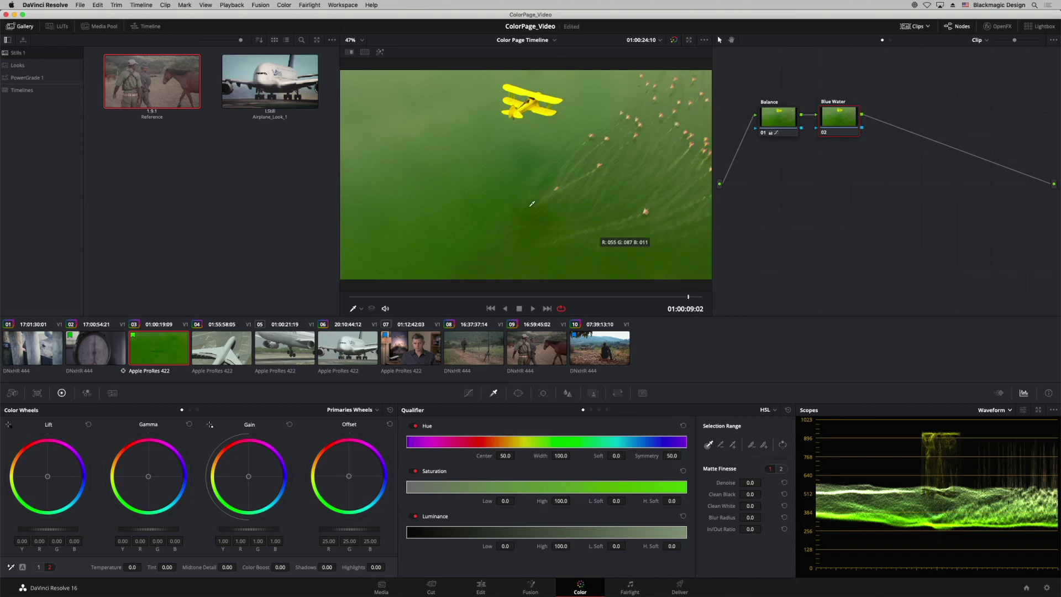
pyautogui.click(398, 111)
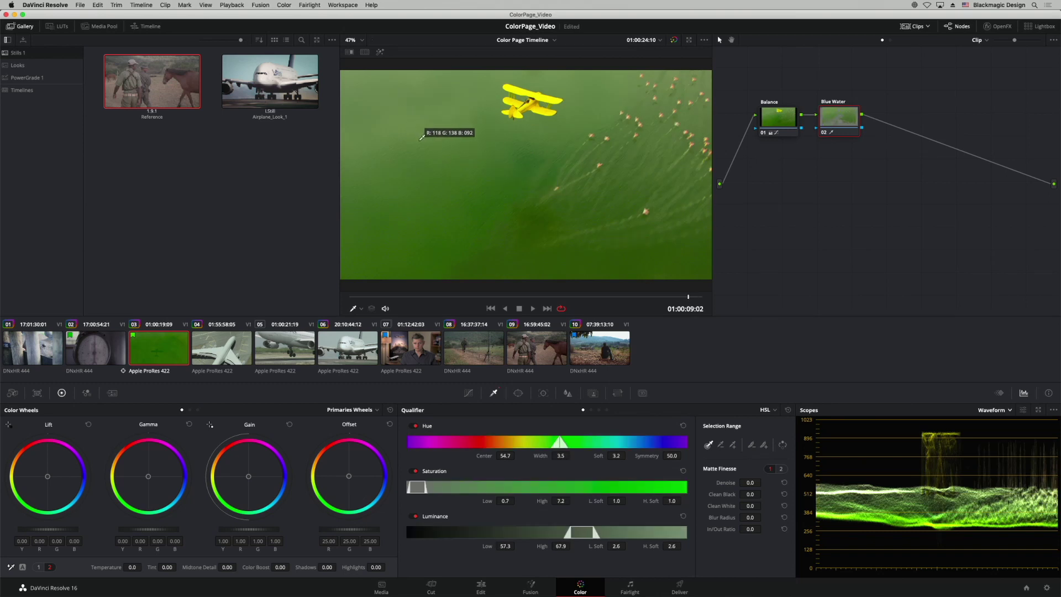
pyautogui.moveTo(422, 137)
pyautogui.mouseDown()
pyautogui.moveTo(433, 160)
pyautogui.moveTo(420, 118)
pyautogui.moveTo(411, 144)
pyautogui.moveTo(427, 180)
pyautogui.moveTo(525, 246)
pyautogui.moveTo(659, 252)
pyautogui.moveTo(528, 249)
pyautogui.moveTo(443, 144)
pyautogui.mouseUp()
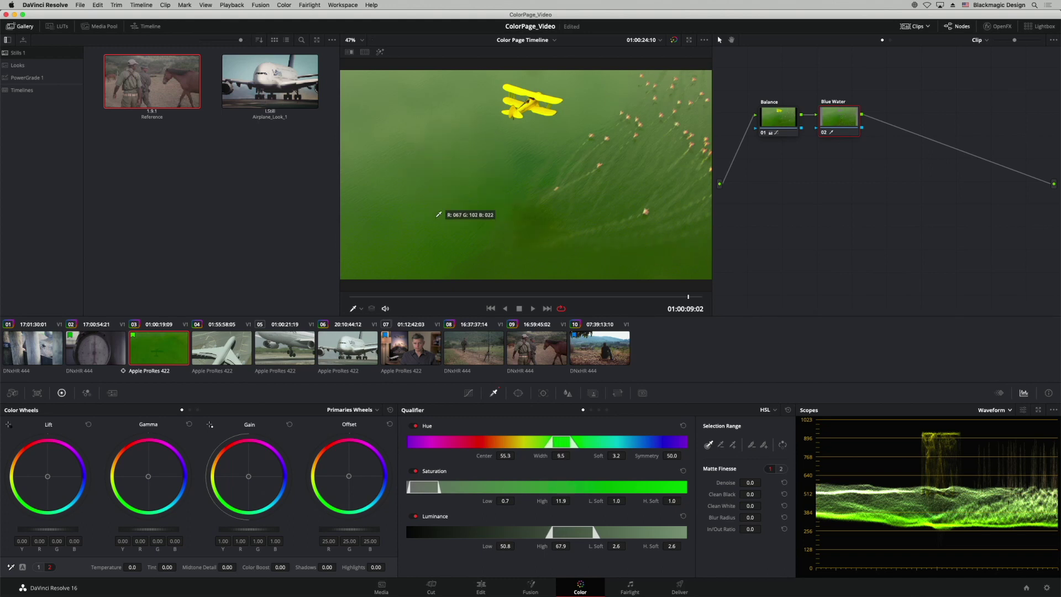
pyautogui.click(380, 53)
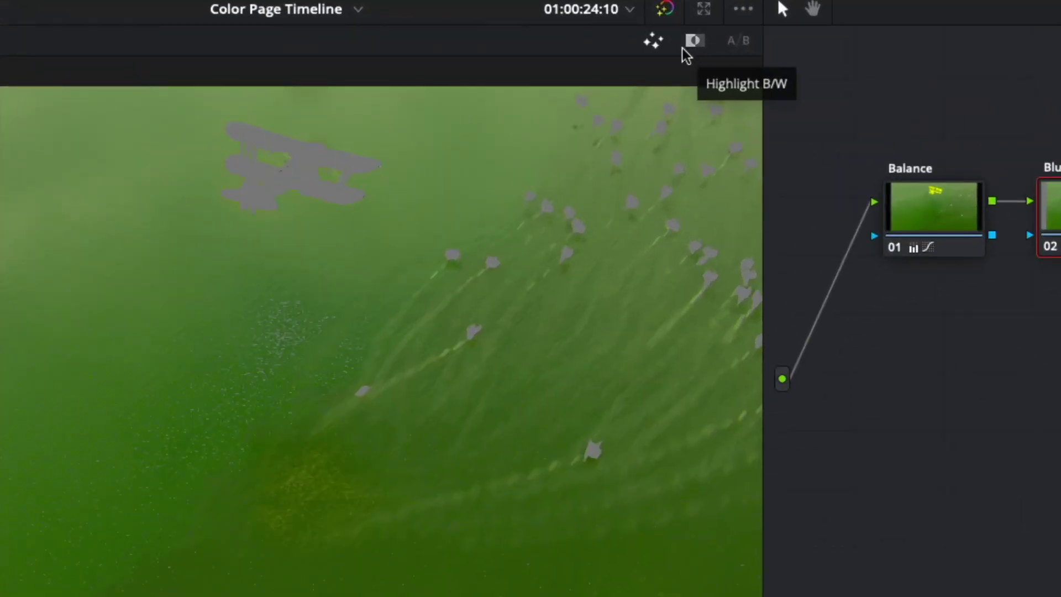
pyautogui.click(697, 42)
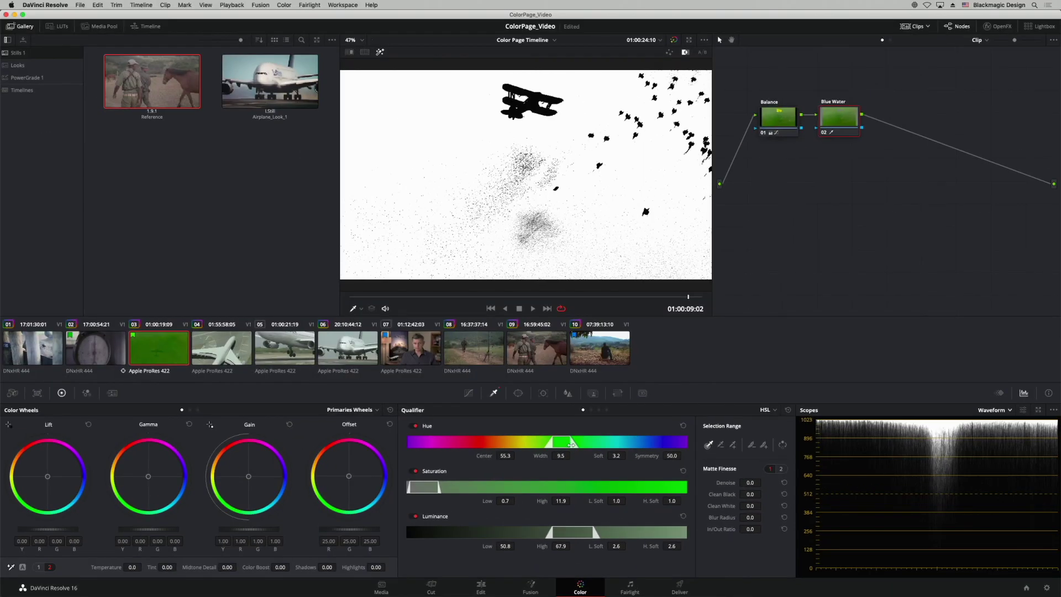
# - Clean the water key by setting Hue Width to 17.8 and Denoise to 2.2, and turn off the highlight
pyautogui.moveTo(571, 443); pyautogui.dragTo(587, 440)
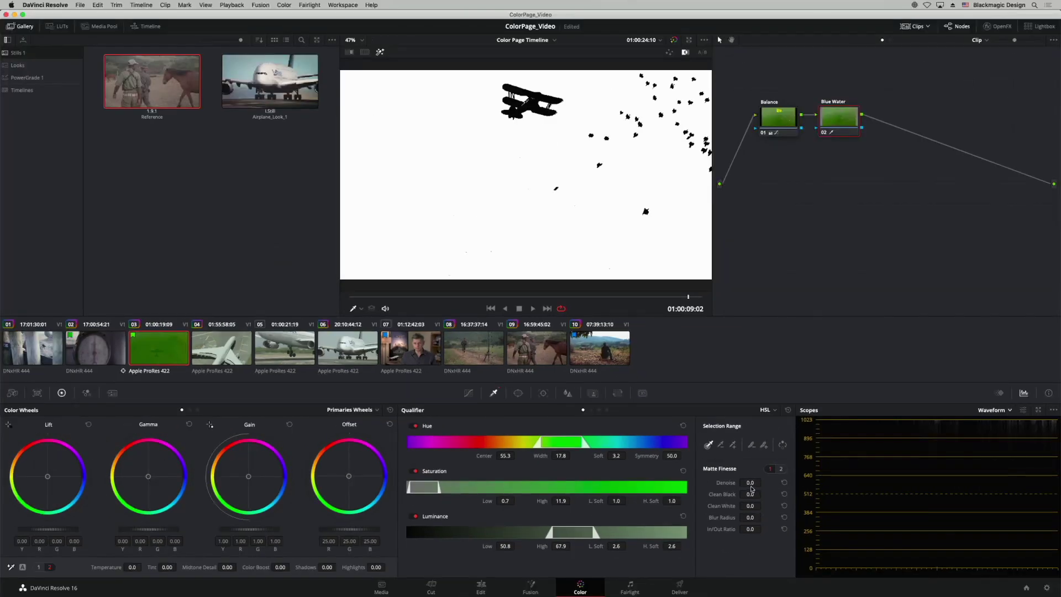
pyautogui.moveTo(764, 482); pyautogui.dragTo(768, 482)
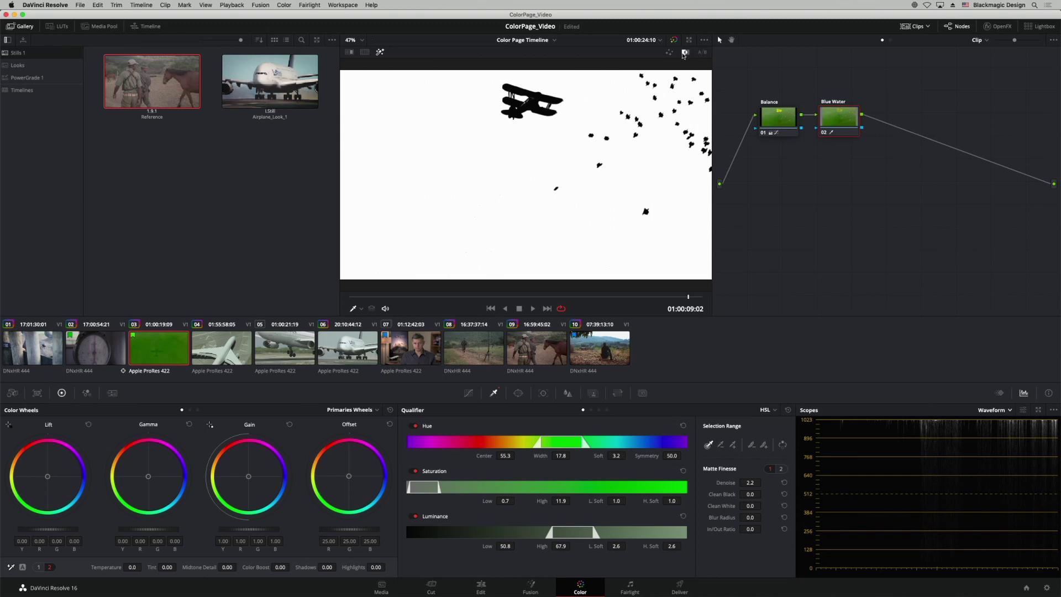
pyautogui.click(379, 52)
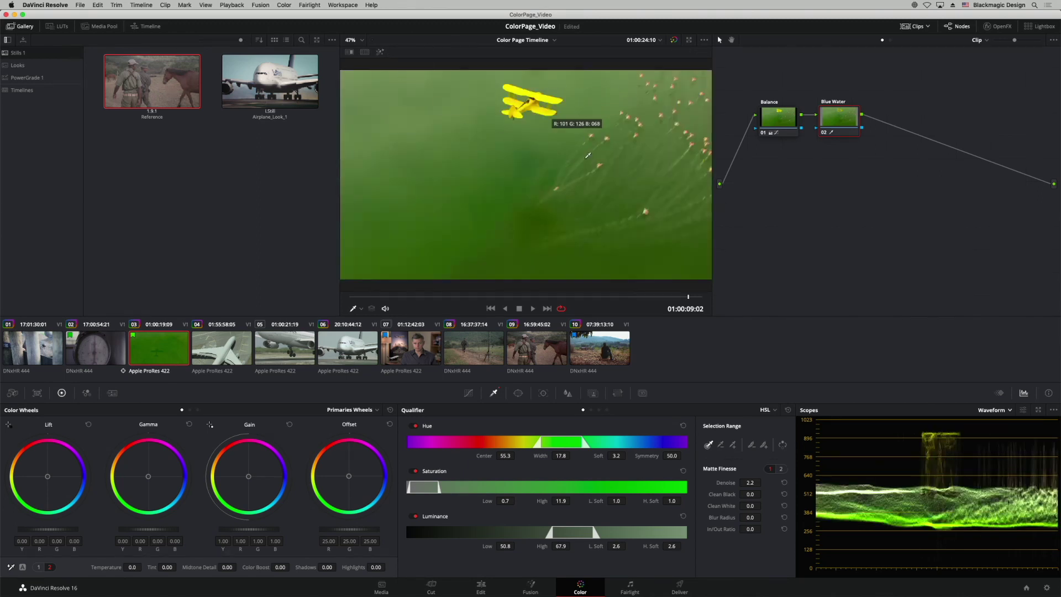
# - Raise the shadow point of the blue custom curve to tint the water blue, and compare the clip with the node toggled off
pyautogui.moveTo(831, 132); pyautogui.dragTo(833, 132)
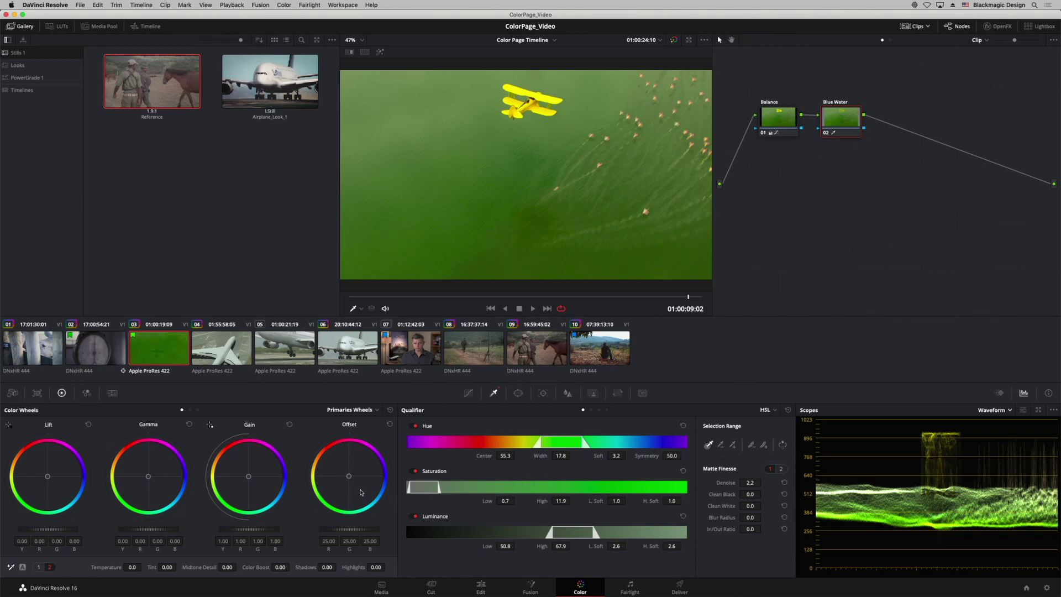
pyautogui.click(469, 394)
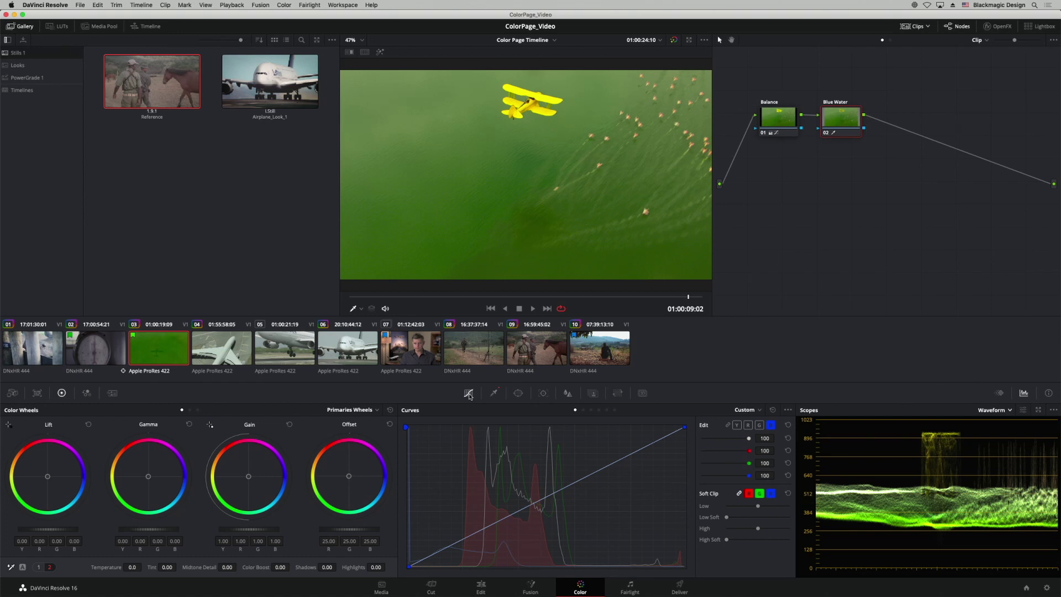
pyautogui.moveTo(409, 566); pyautogui.dragTo(403, 500)
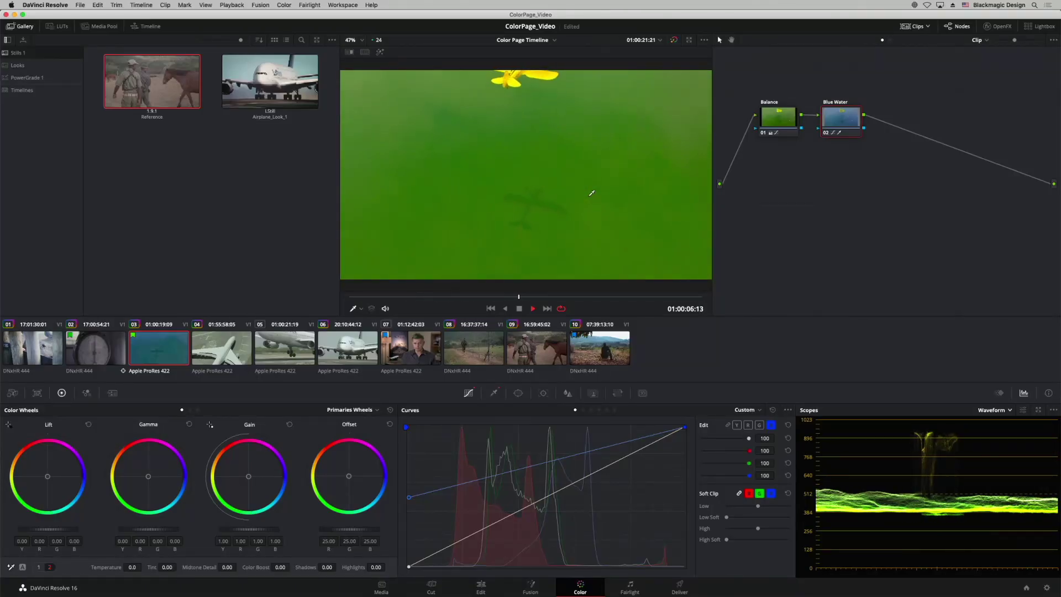
pyautogui.hotkey('ctrl', 'd')
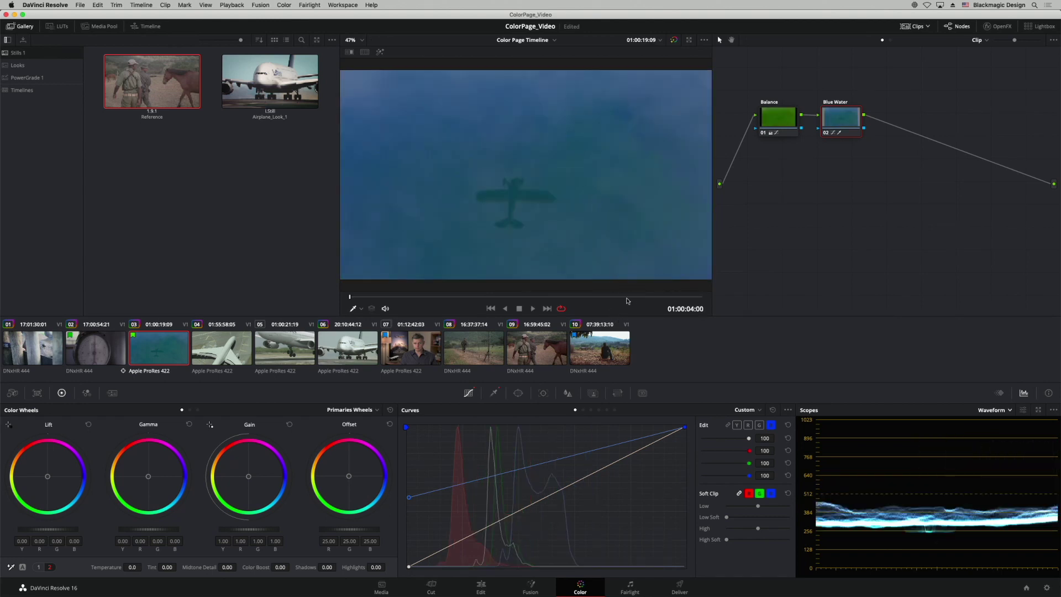
pyautogui.click(650, 297)
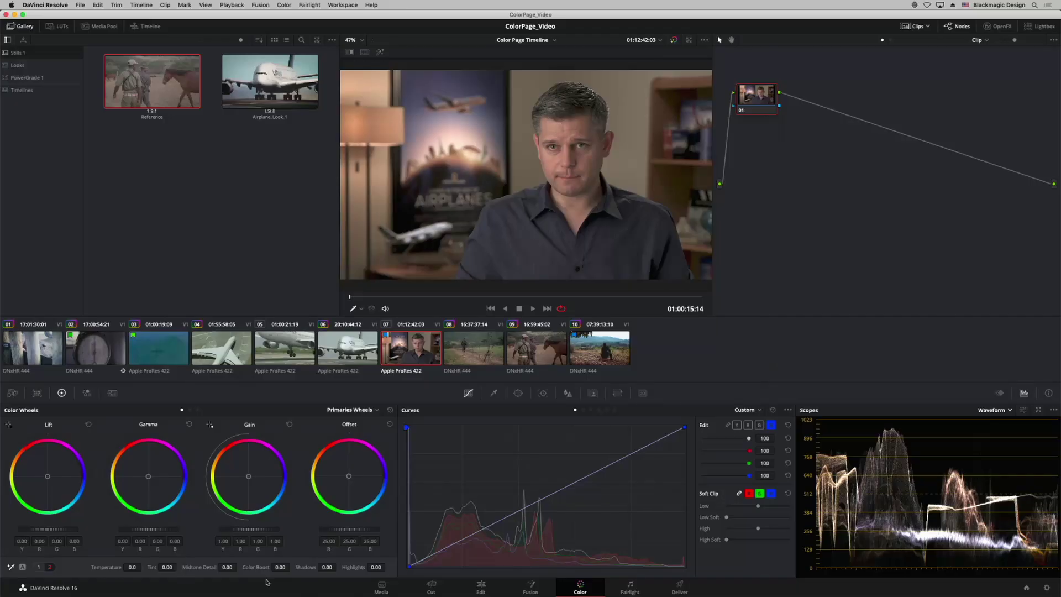
# - Try desaturating interview clip 07 with the primary Saturation control
pyautogui.click(39, 567)
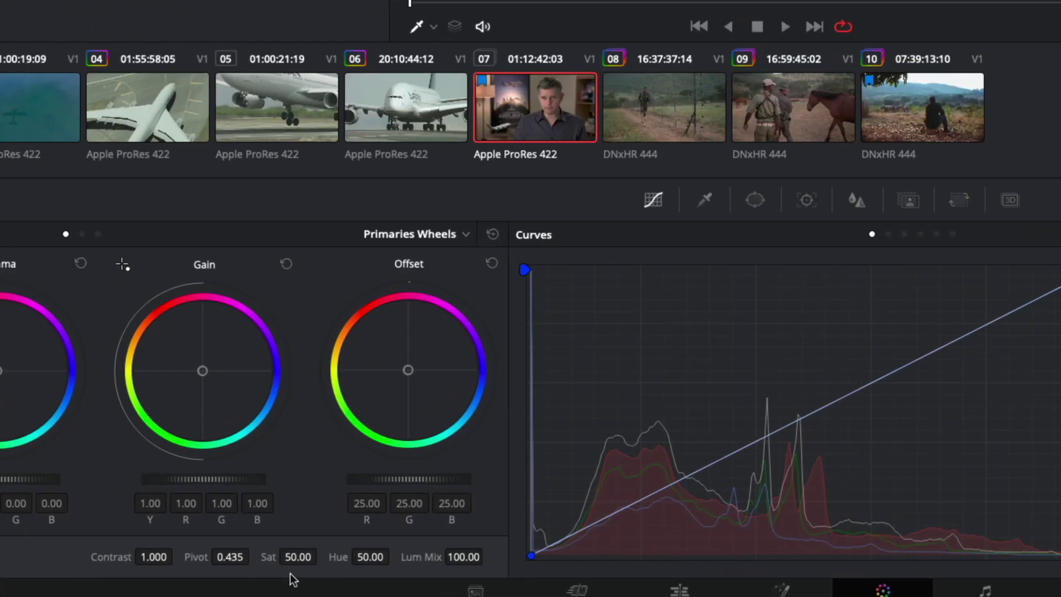
pyautogui.moveTo(302, 561); pyautogui.dragTo(265, 561)
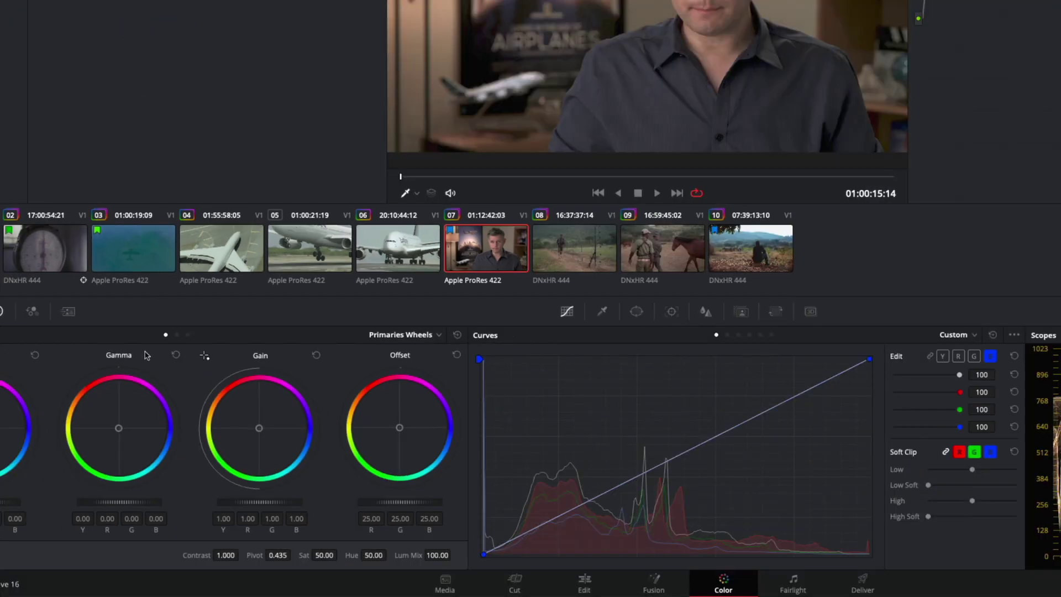
# - Make clip 07 monochrome in the RGB Mixer, with red at 1.25, green at about -0.95 and blue at -1.43
pyautogui.click(32, 311)
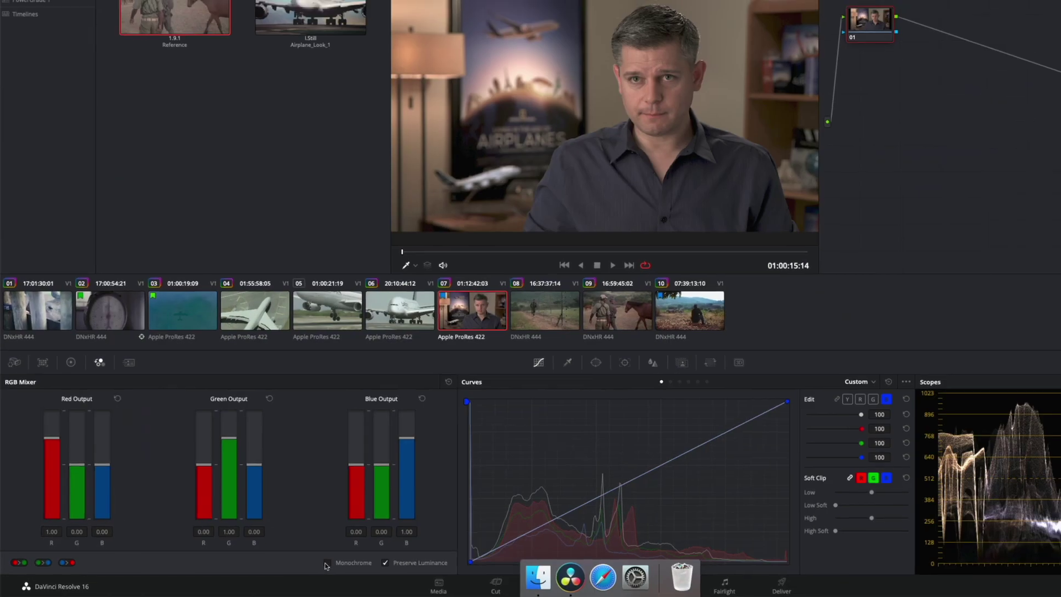
pyautogui.click(680, 526)
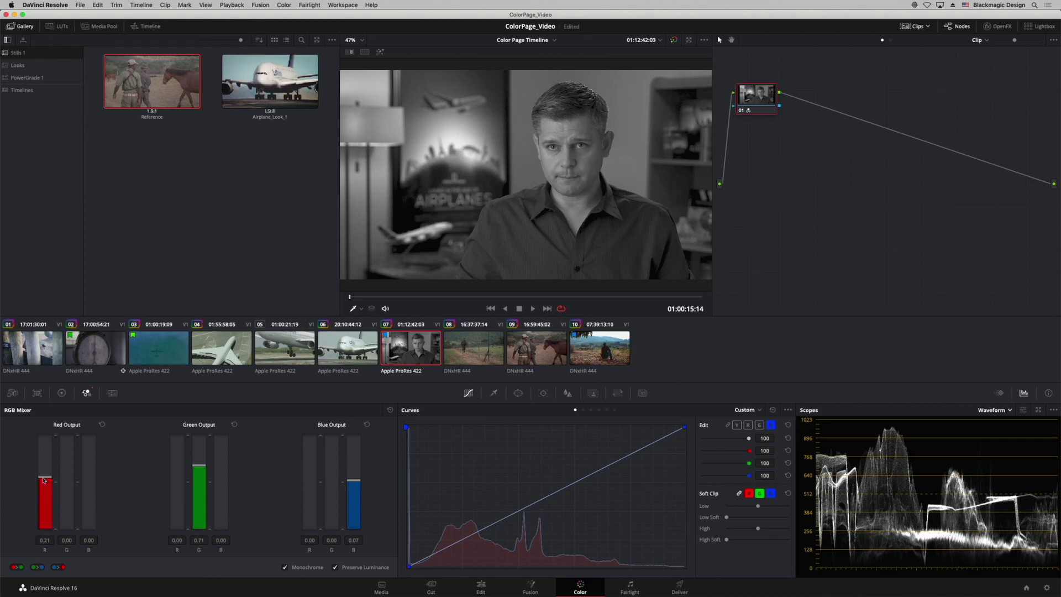
pyautogui.moveTo(44, 480); pyautogui.dragTo(39, 449)
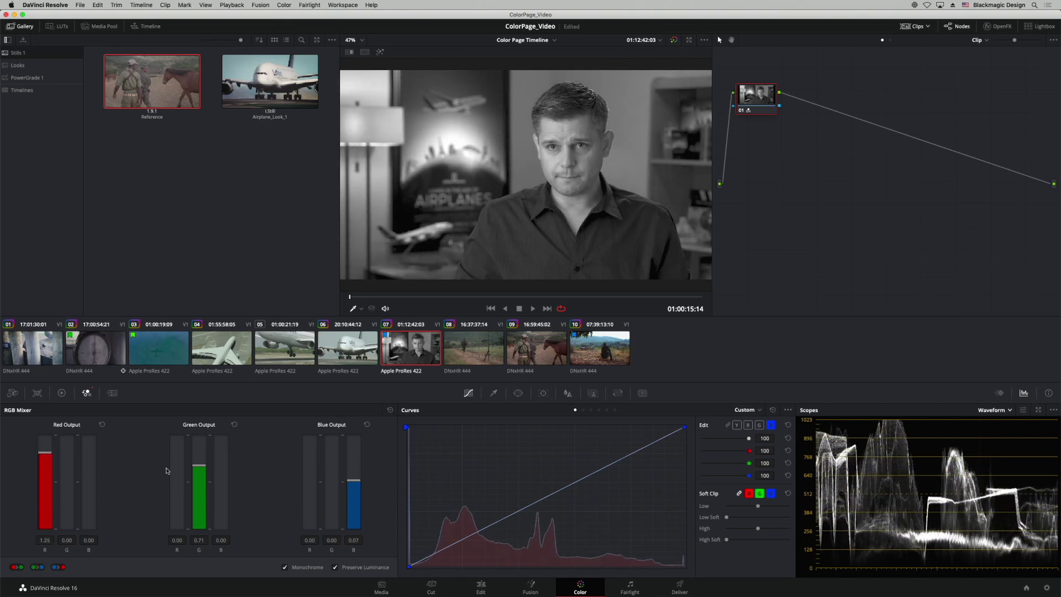
pyautogui.moveTo(201, 467); pyautogui.dragTo(201, 504)
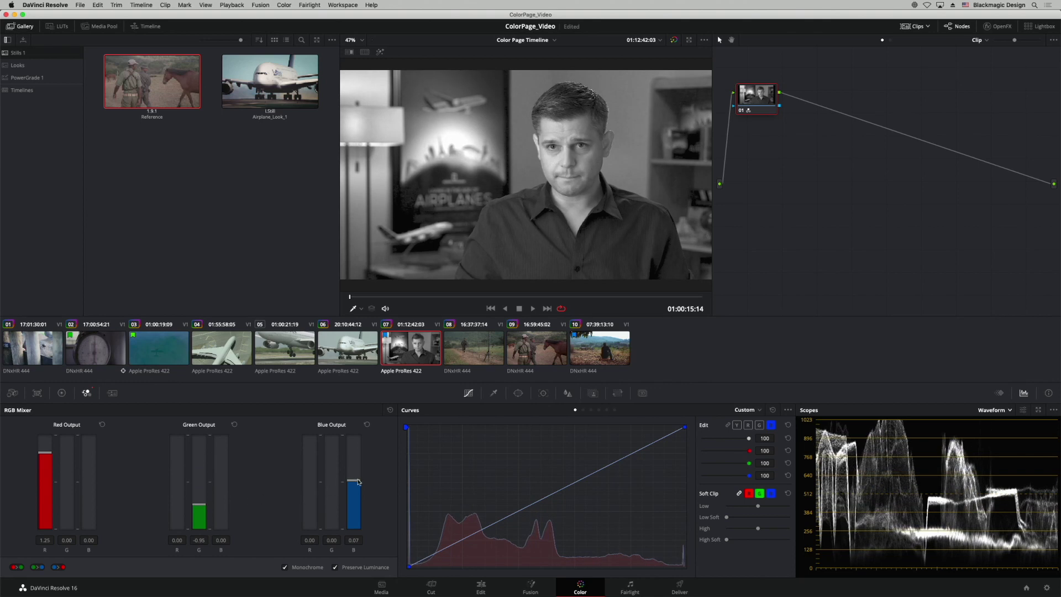
pyautogui.moveTo(353, 480); pyautogui.dragTo(354, 516)
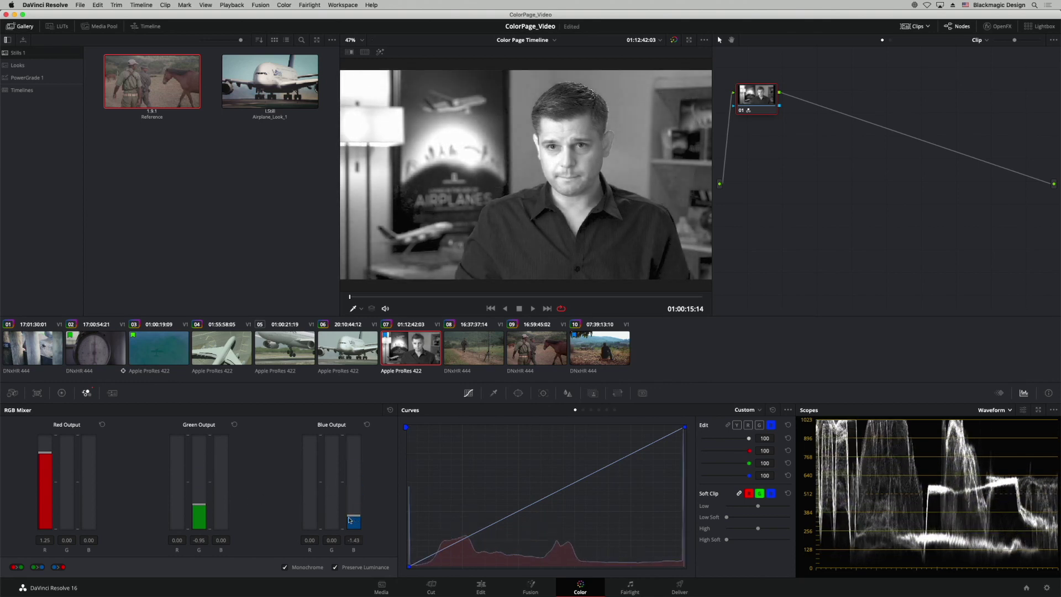
# - Rebalance the monochrome mix to red -0.47, green 0.18 and blue -0.69
pyautogui.moveTo(200, 505)
pyautogui.mouseDown()
pyautogui.moveTo(203, 489)
pyautogui.moveTo(192, 494)
pyautogui.mouseUp()
pyautogui.moveTo(54, 463); pyautogui.dragTo(225, 491)
pyautogui.moveTo(357, 518); pyautogui.dragTo(355, 506)
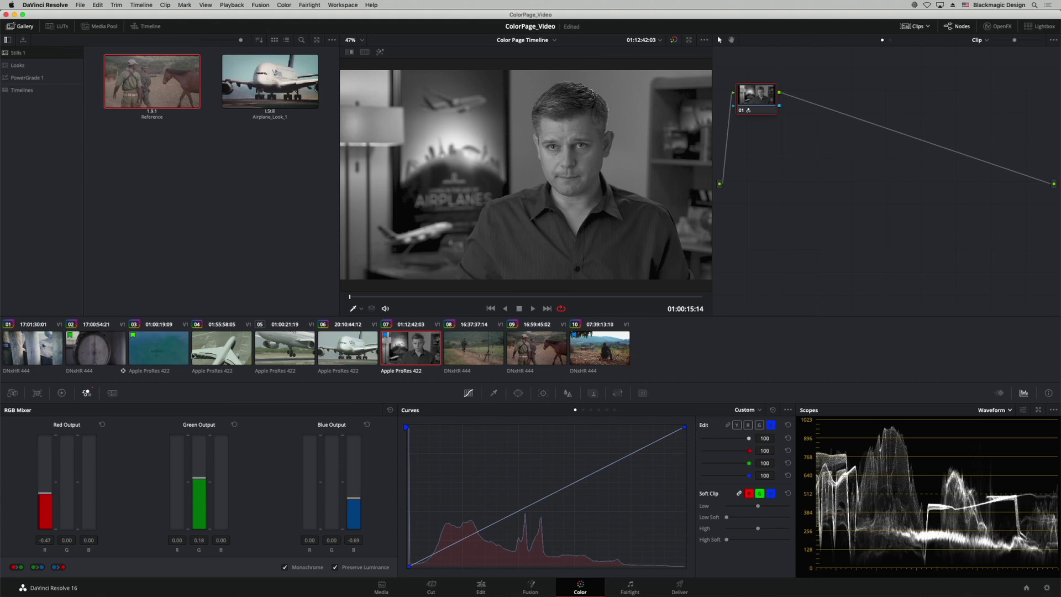
# - Clear the existing grade and nodes from clip 10 and apply the Cross Process grade from the Looks album to it
pyautogui.click(18, 65)
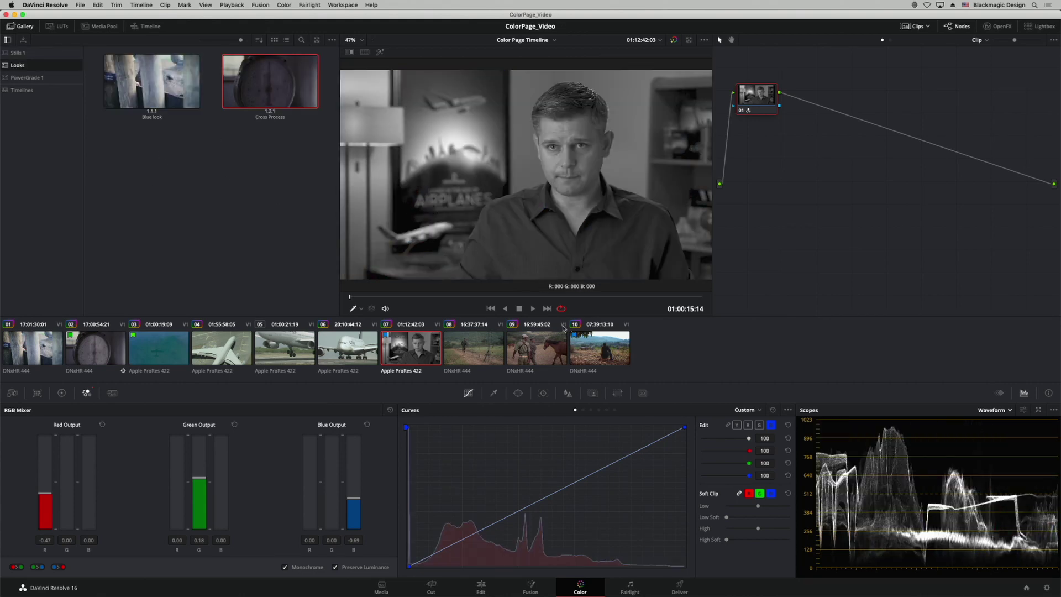
pyautogui.click(586, 352)
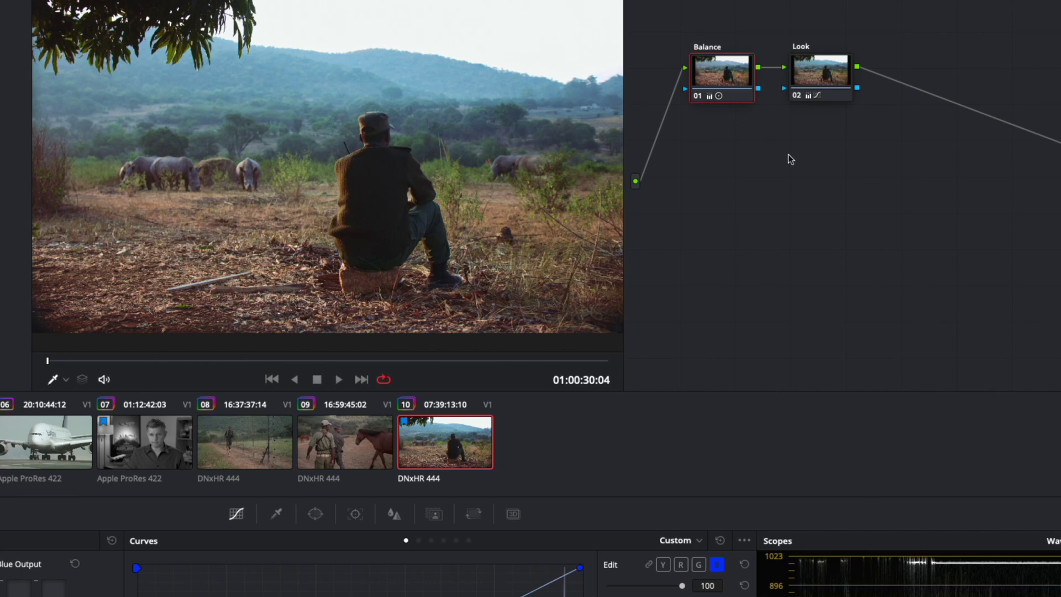
pyautogui.rightClick(788, 159)
pyautogui.click(851, 165)
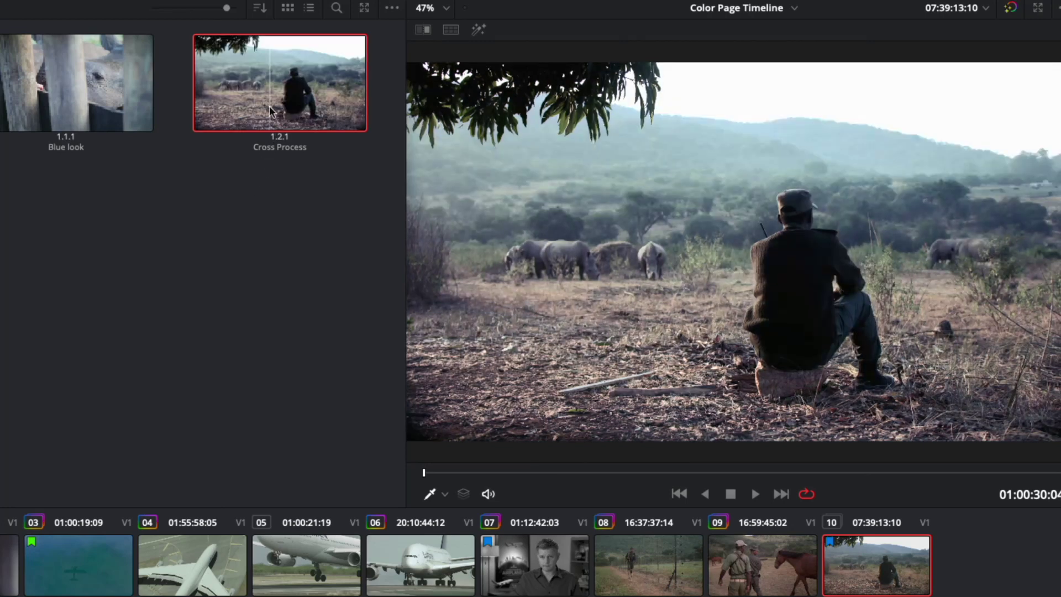
pyautogui.rightClick(270, 109)
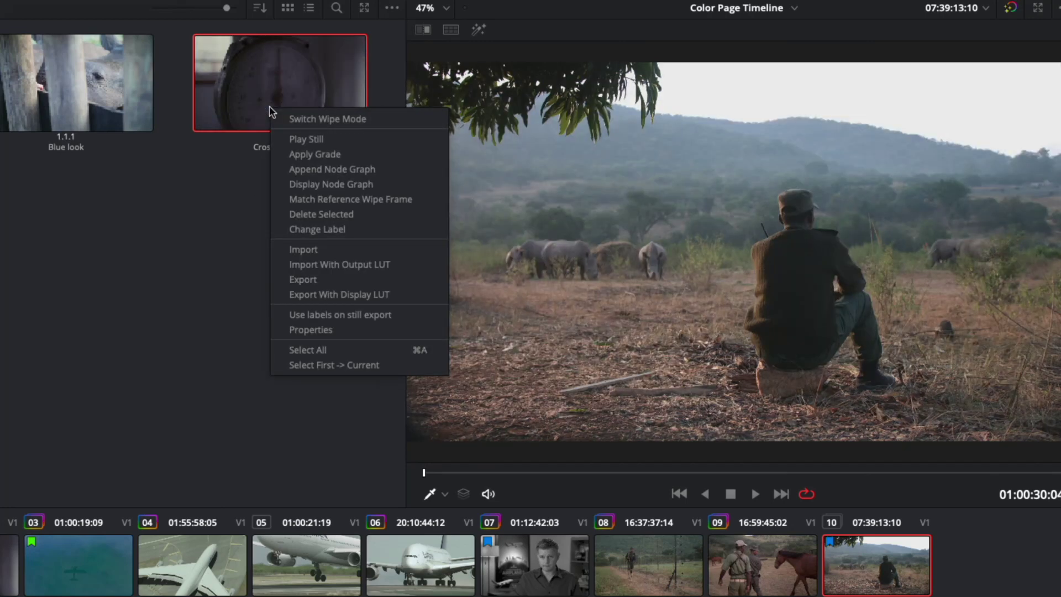
pyautogui.click(307, 155)
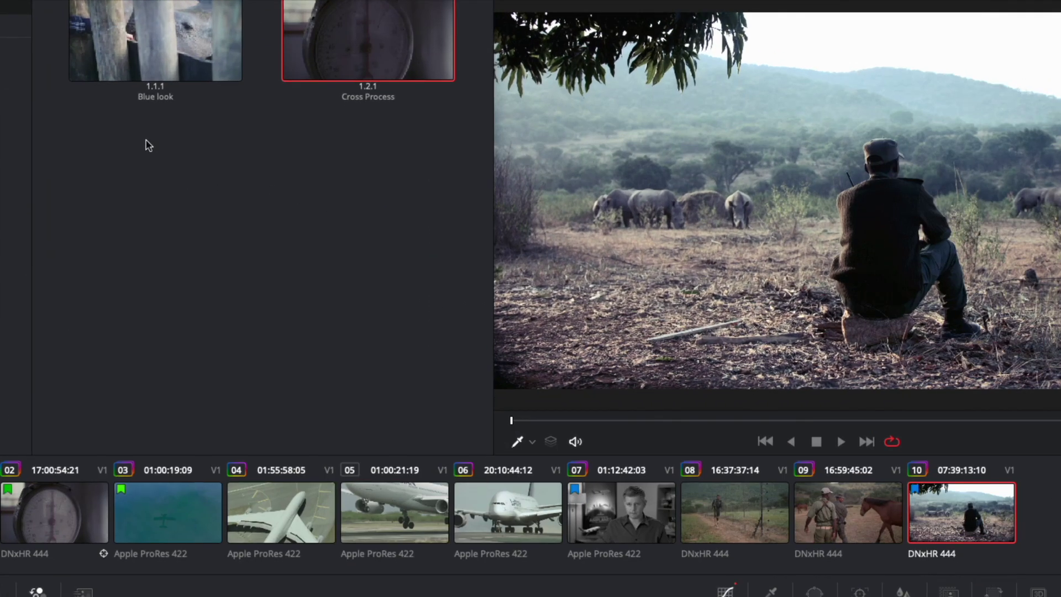
# - Export the Blue look still to the Desktop as a DPX file named Blue Look
pyautogui.rightClick(142, 53)
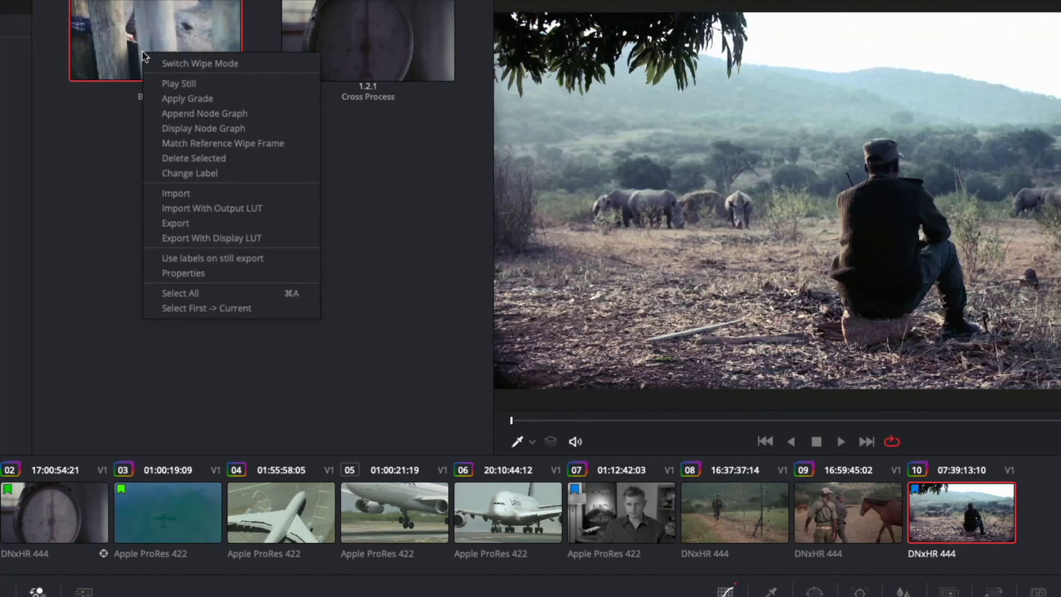
pyautogui.click(231, 223)
pyautogui.moveTo(703, 67); pyautogui.dragTo(498, 132)
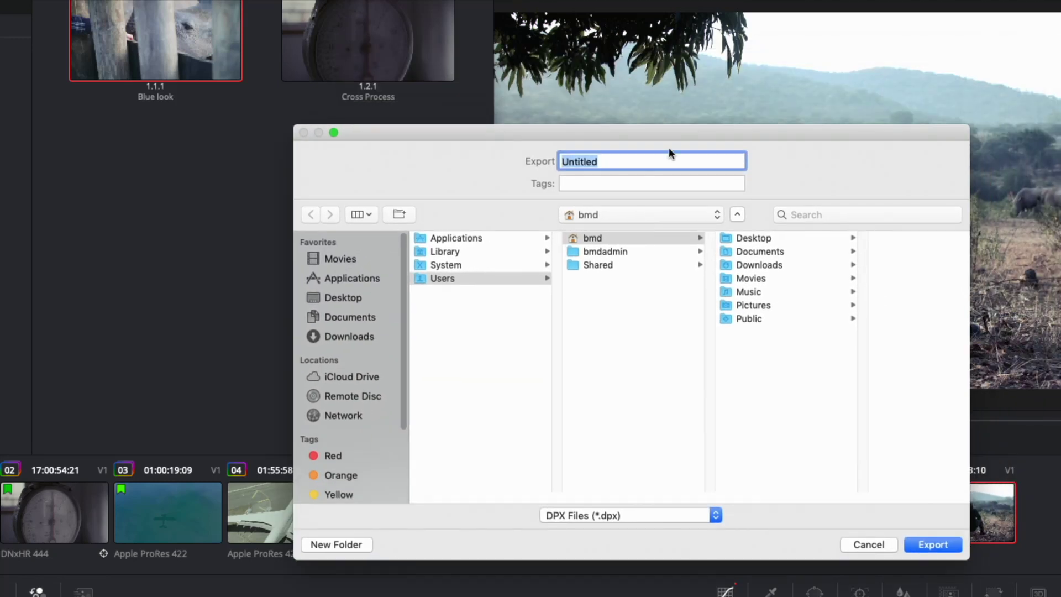
pyautogui.write('Blue Look')
pyautogui.click(358, 299)
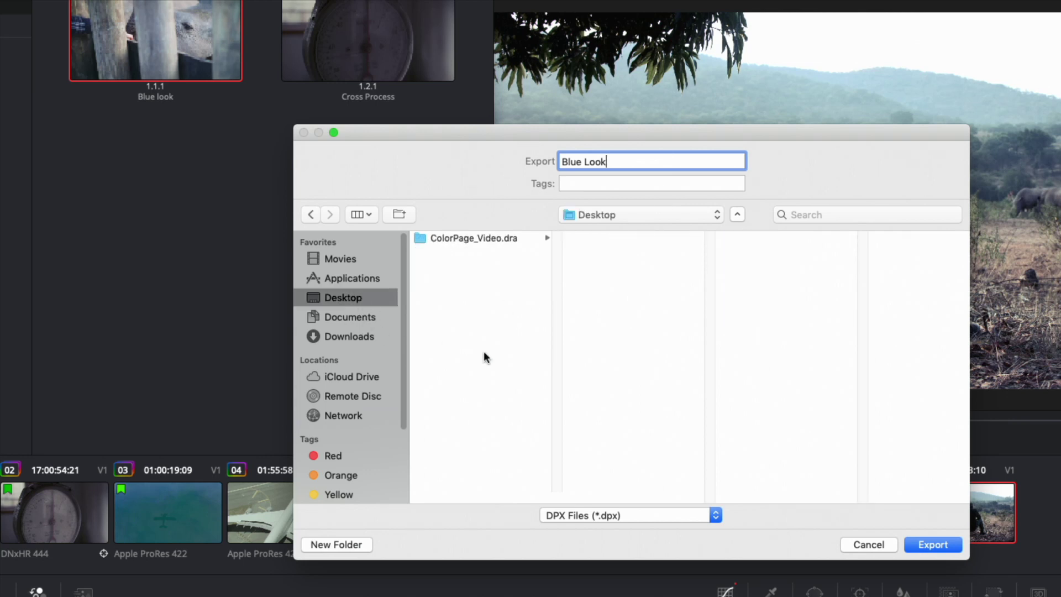
pyautogui.click(944, 545)
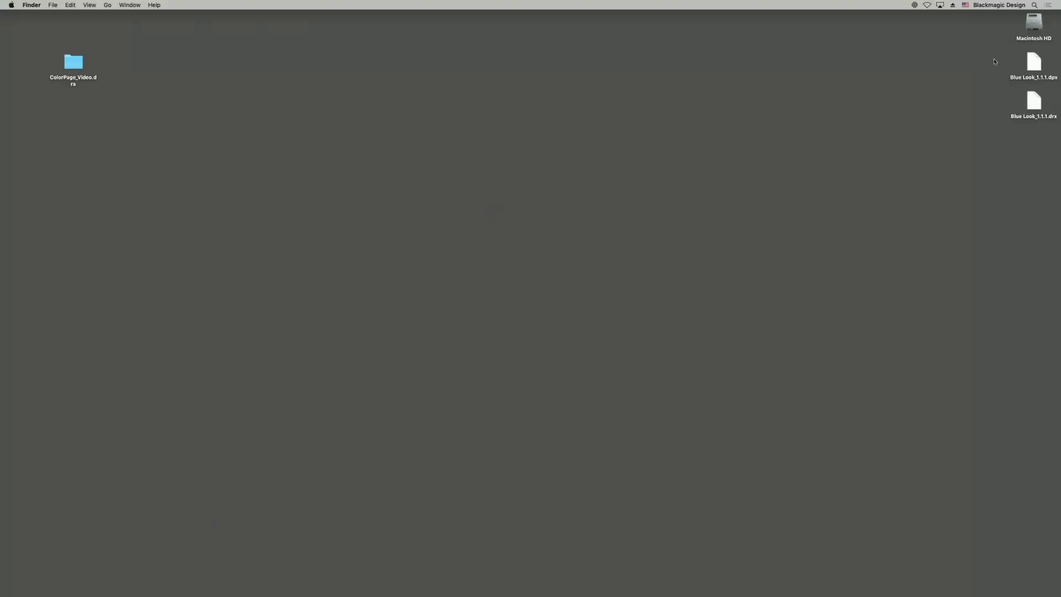
# - On the Finder desktop, move the exported Blue Look .dpx and .drx files together to the middle of the desktop
pyautogui.moveTo(995, 61); pyautogui.dragTo(529, 231)
pyautogui.click(573, 261)
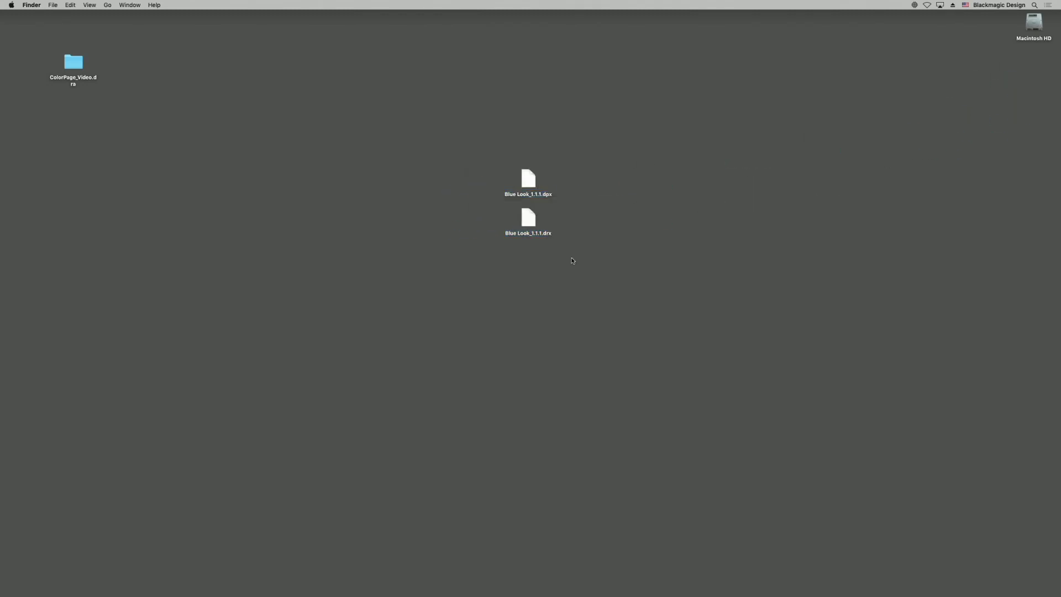